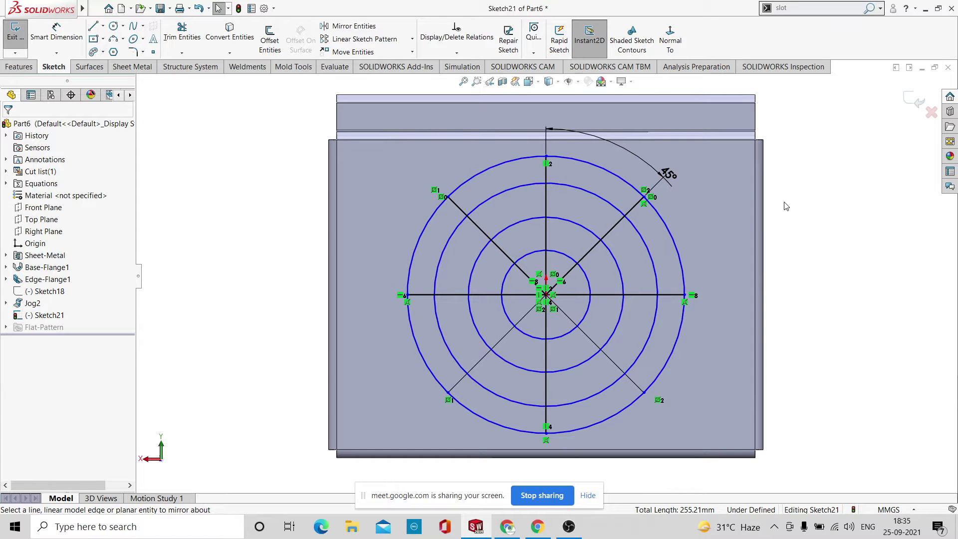
# Close the sketch of concentric circles and radial lines on the box's large flat face.
pyautogui.click(910, 106)
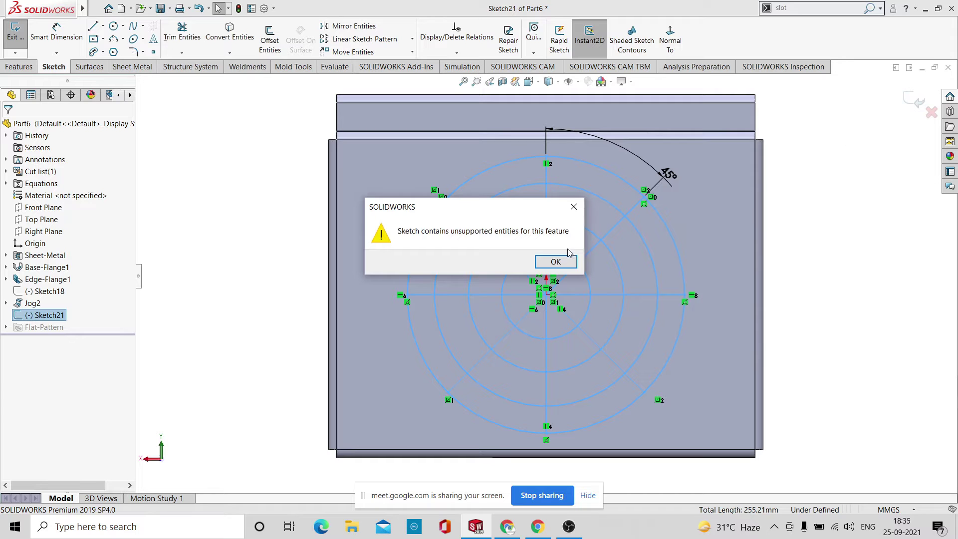
pyautogui.click(566, 265)
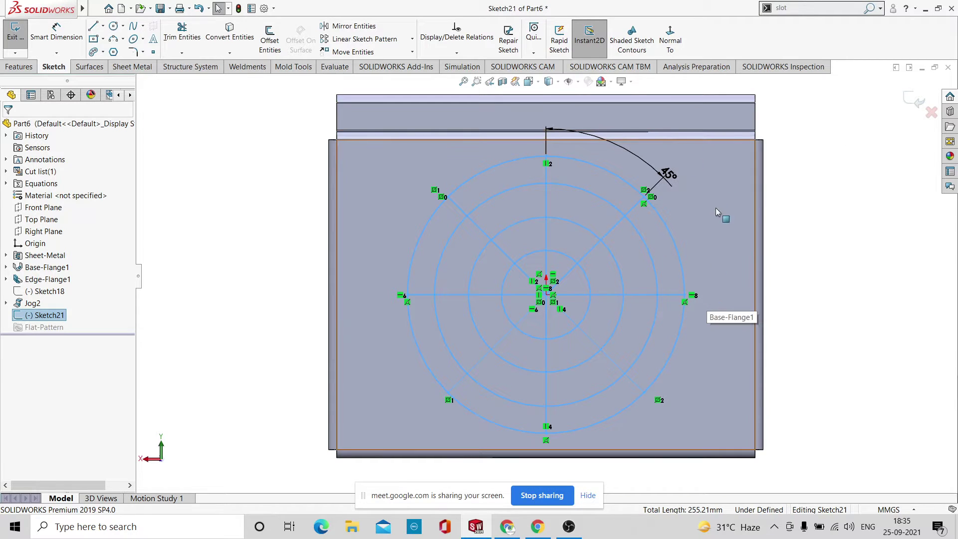
pyautogui.scroll(3, 698, 269)
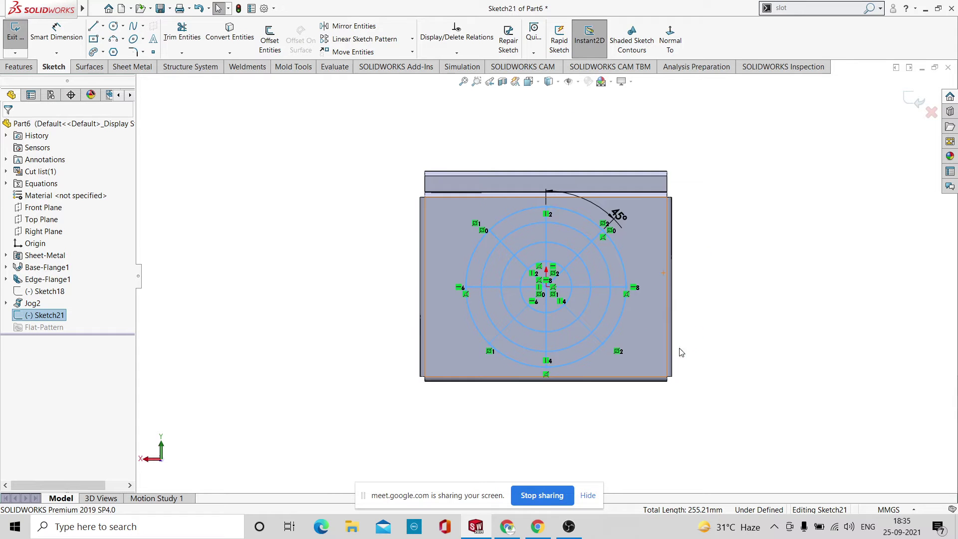
pyautogui.moveTo(680, 351)
pyautogui.mouseDown(button='middle')
pyautogui.moveTo(751, 336)
pyautogui.moveTo(713, 332)
pyautogui.mouseUp(button='middle')
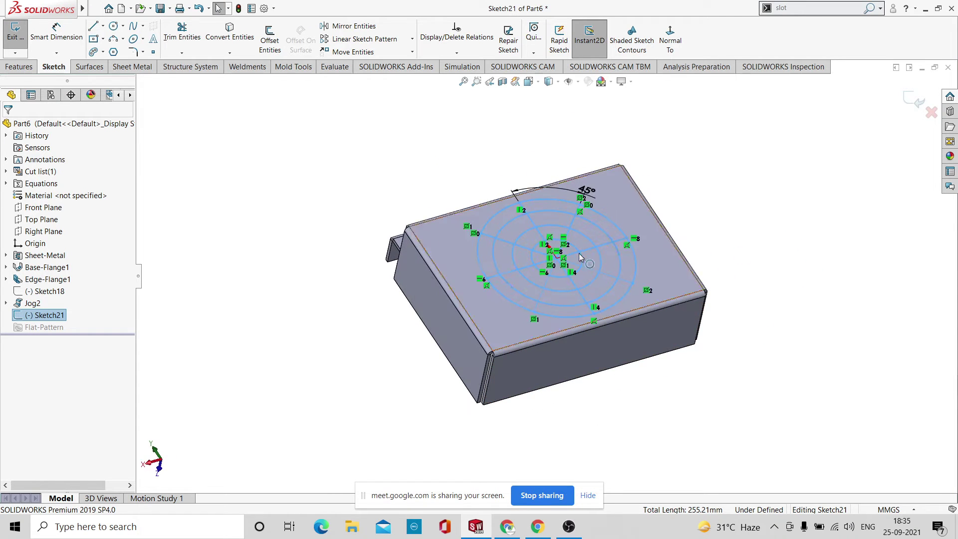
pyautogui.scroll(-1, 579, 252)
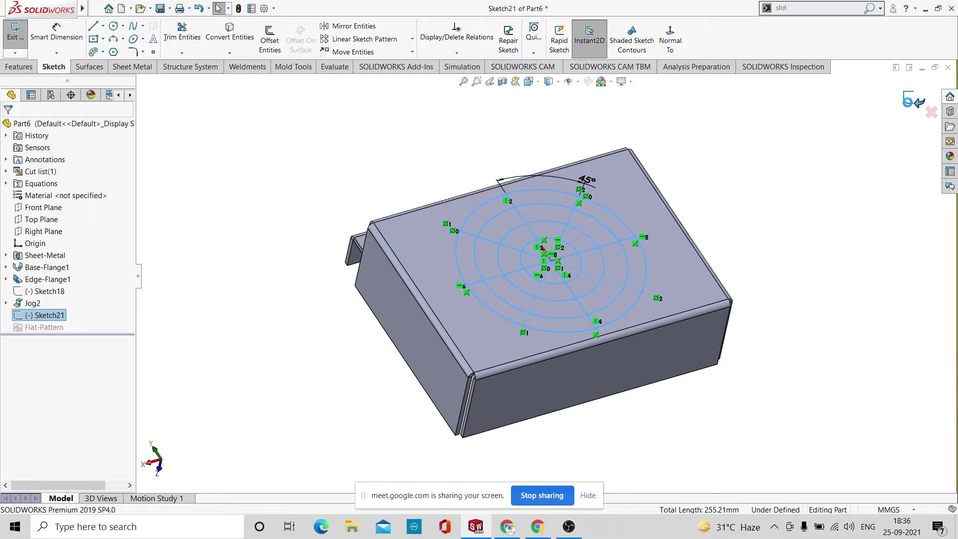
pyautogui.click(909, 106)
# Switch the model display to Perspective.
pyautogui.moveTo(792, 160)
pyautogui.mouseDown(button='middle')
pyautogui.moveTo(756, 244)
pyautogui.moveTo(775, 248)
pyautogui.moveTo(785, 229)
pyautogui.moveTo(676, 268)
pyautogui.mouseUp(button='middle')
pyautogui.scroll(-5, 558, 283)
pyautogui.scroll(6, 558, 282)
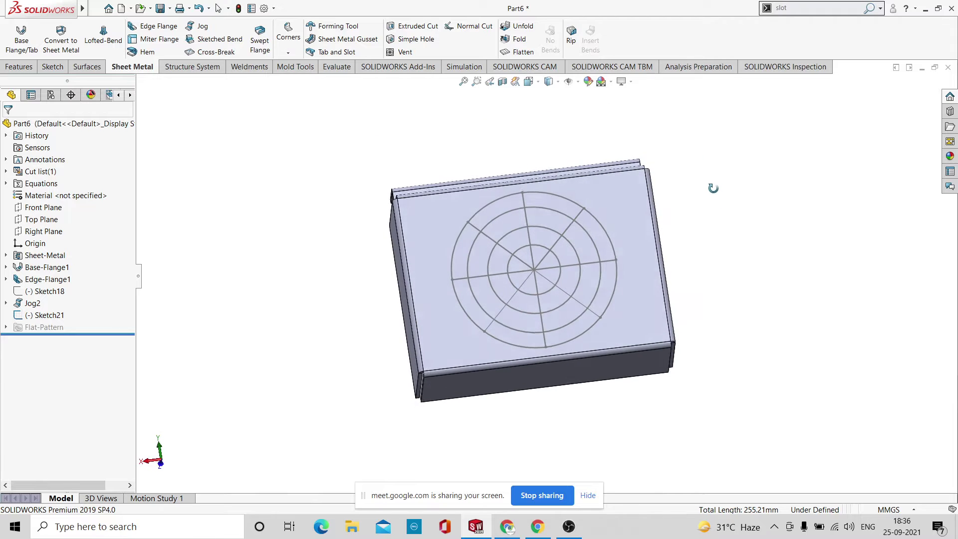
pyautogui.scroll(-4, 583, 216)
pyautogui.click(631, 84)
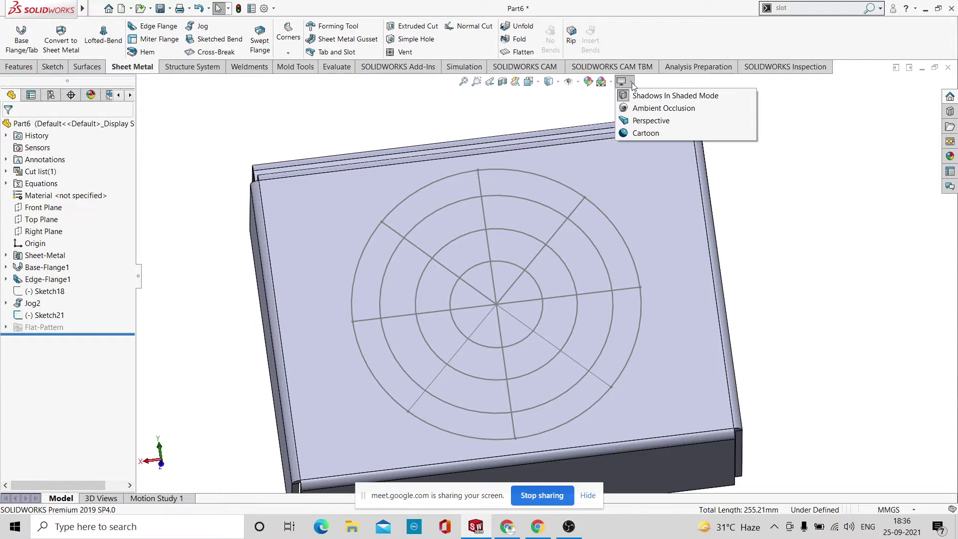
pyautogui.click(651, 122)
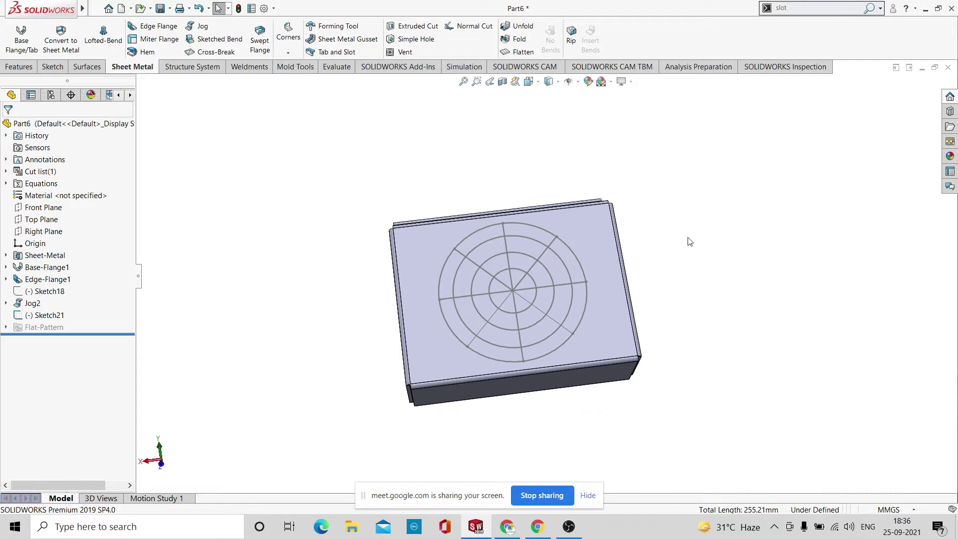
# Start a Vent feature on the large flat face with the outermost sketch circle as its boundary.
pyautogui.moveTo(726, 199); pyautogui.dragTo(740, 213, button='middle')
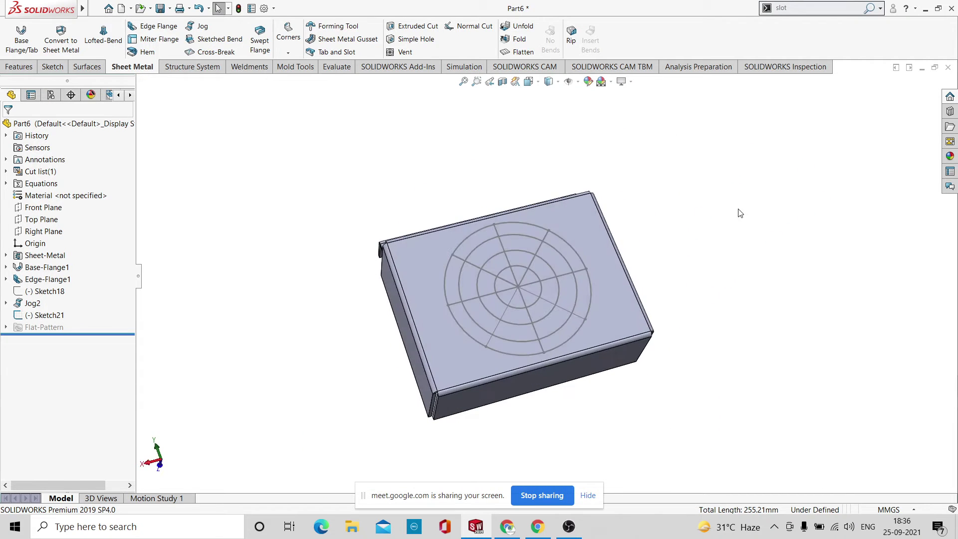
pyautogui.moveTo(648, 352); pyautogui.dragTo(621, 278, button='middle')
pyautogui.scroll(-5, 547, 292)
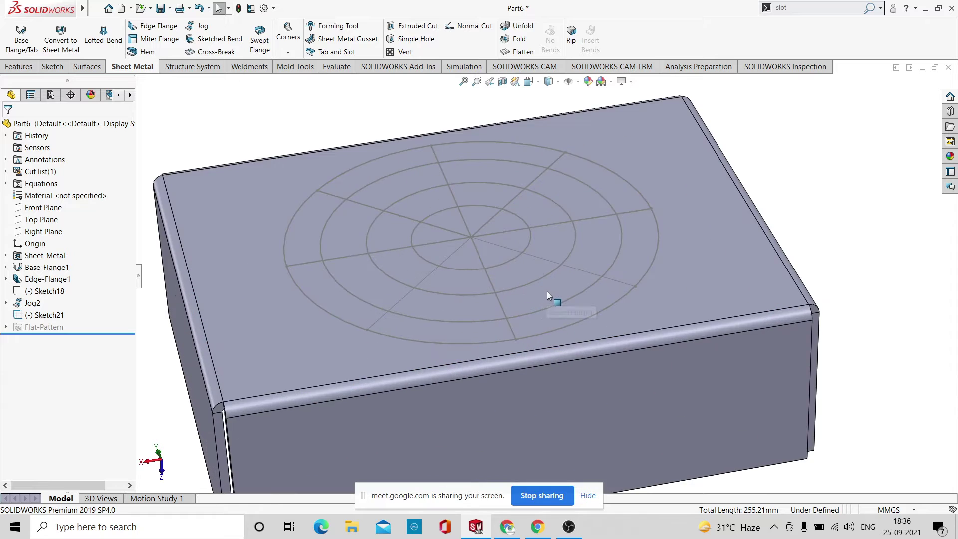
pyautogui.scroll(3, 547, 291)
pyautogui.scroll(1, 584, 288)
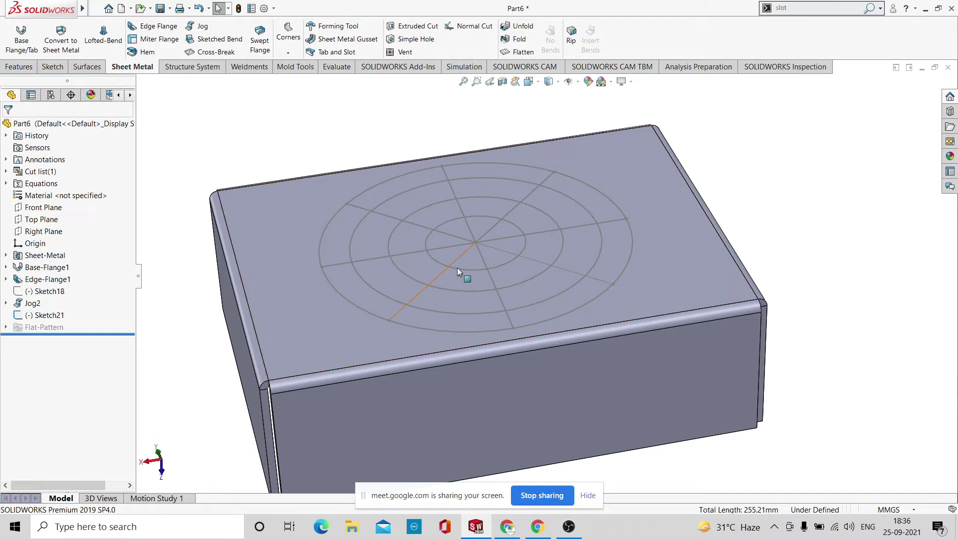
pyautogui.click(408, 51)
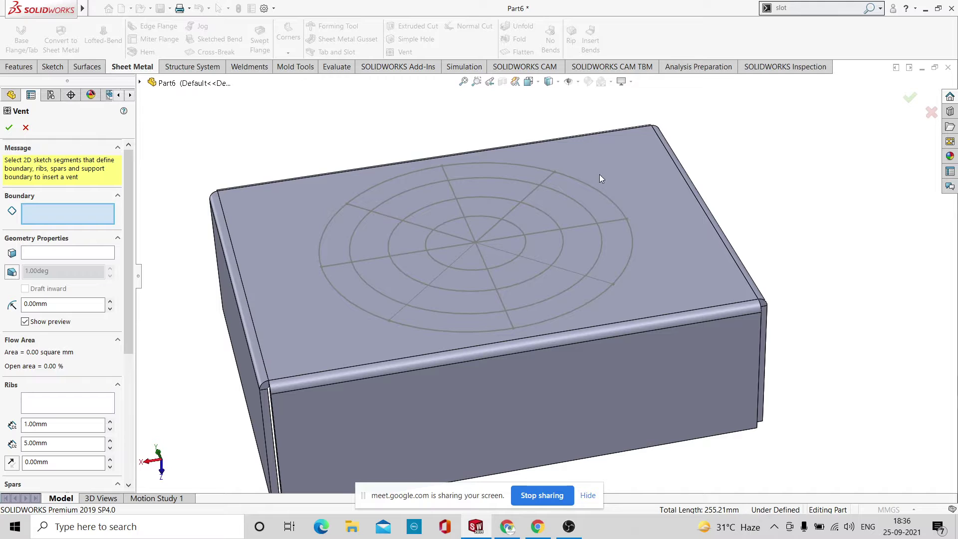
pyautogui.click(317, 259)
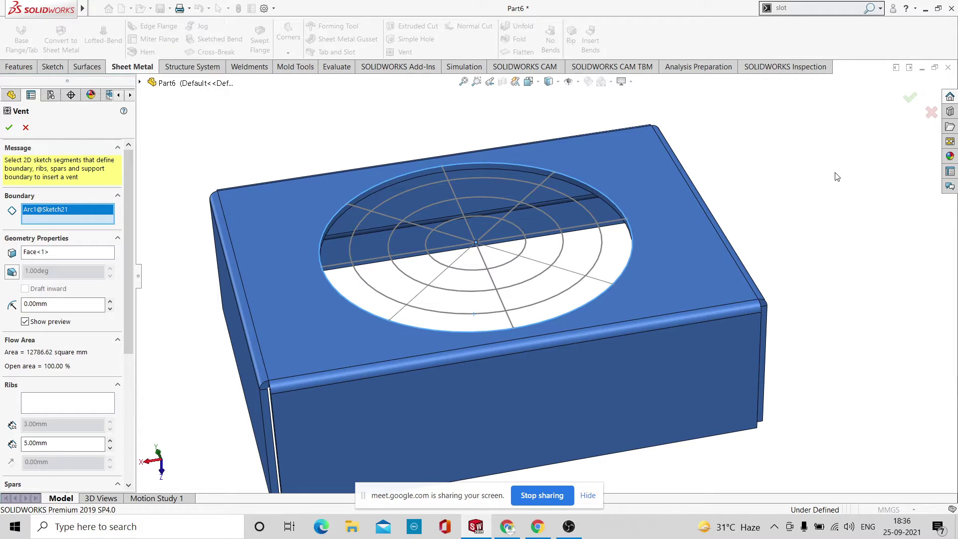
# Examine the preview of the circular vent opening from several angles.
pyautogui.scroll(3, 730, 274)
pyautogui.moveTo(732, 271)
pyautogui.mouseDown(button='middle')
pyautogui.moveTo(787, 307)
pyautogui.moveTo(830, 143)
pyautogui.moveTo(808, 120)
pyautogui.moveTo(770, 144)
pyautogui.moveTo(770, 129)
pyautogui.moveTo(789, 177)
pyautogui.mouseUp(button='middle')
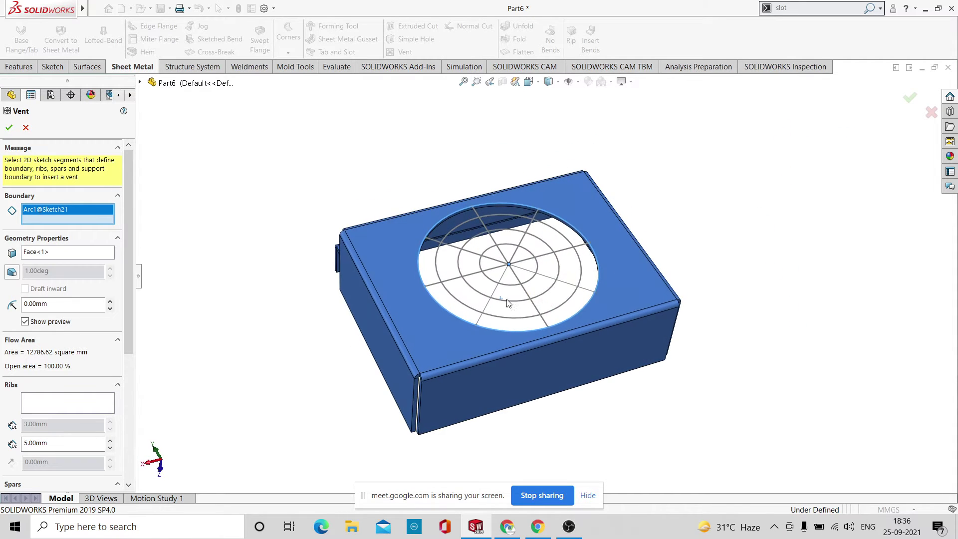
pyautogui.scroll(-2, 582, 273)
pyautogui.scroll(1, 657, 253)
pyautogui.moveTo(725, 166); pyautogui.dragTo(701, 214, button='middle')
pyautogui.moveTo(697, 265); pyautogui.dragTo(616, 261, button='middle')
pyautogui.scroll(-3, 579, 267)
pyautogui.scroll(3, 644, 265)
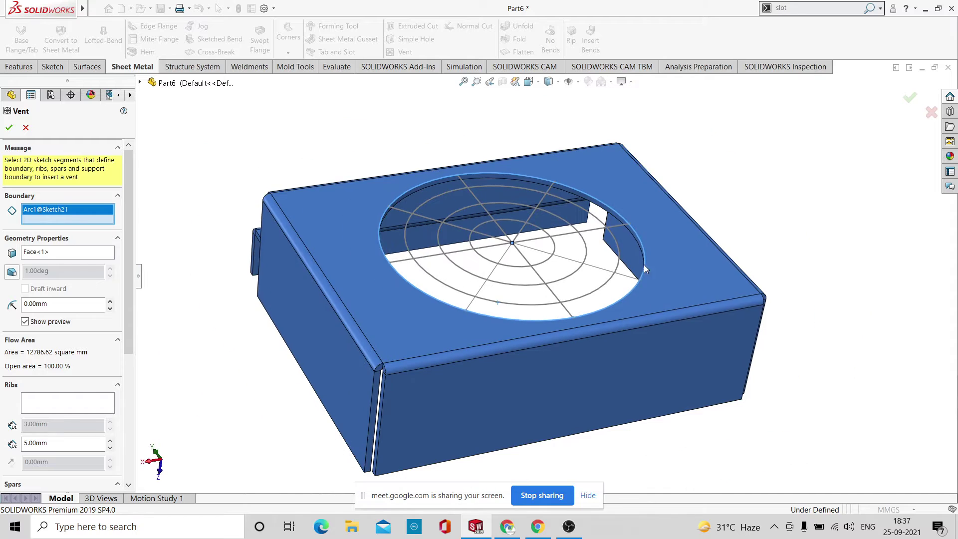
pyautogui.moveTo(772, 163); pyautogui.dragTo(759, 188, button='middle')
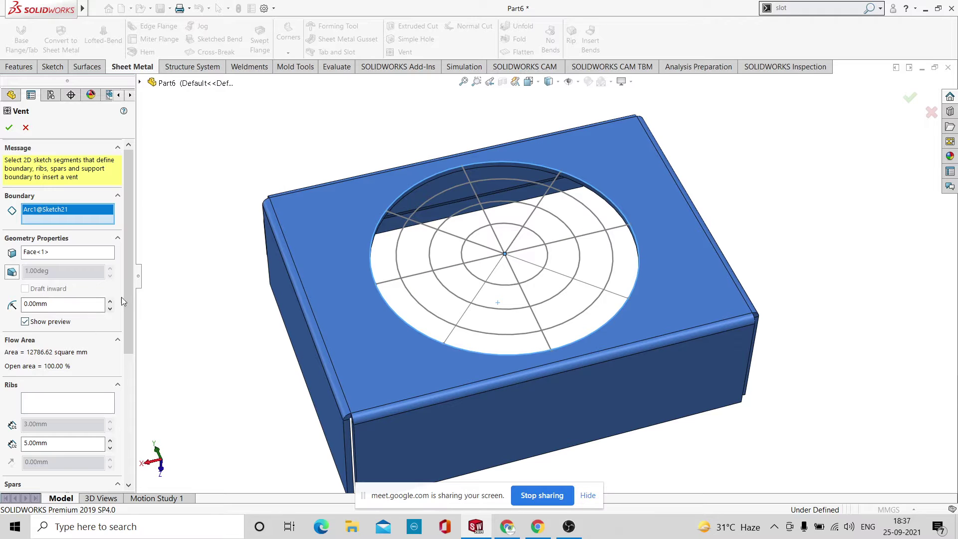
# Add the full-diameter line running between the box's long sides as a vent rib and set the rib width to 3 mm.
pyautogui.moveTo(125, 300); pyautogui.dragTo(127, 336)
pyautogui.click(76, 336)
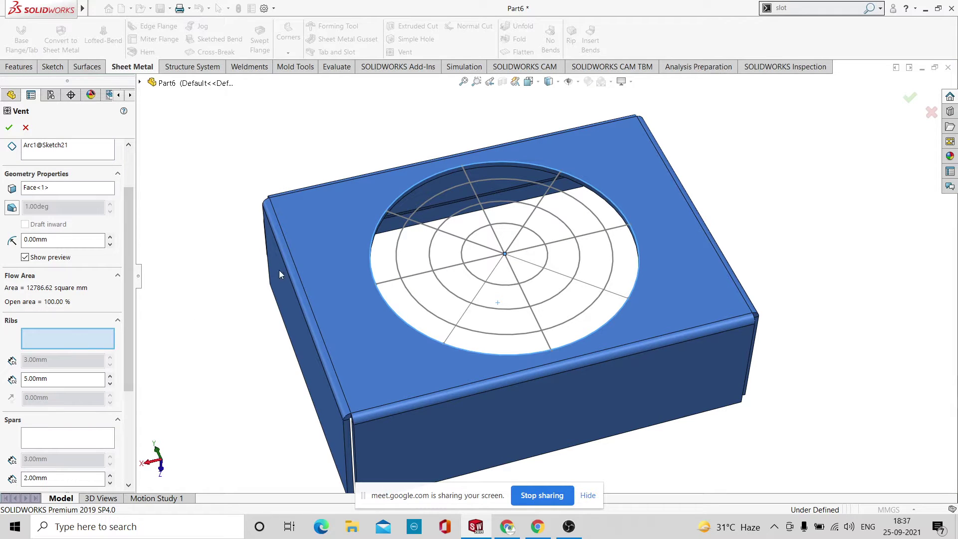
pyautogui.click(469, 180)
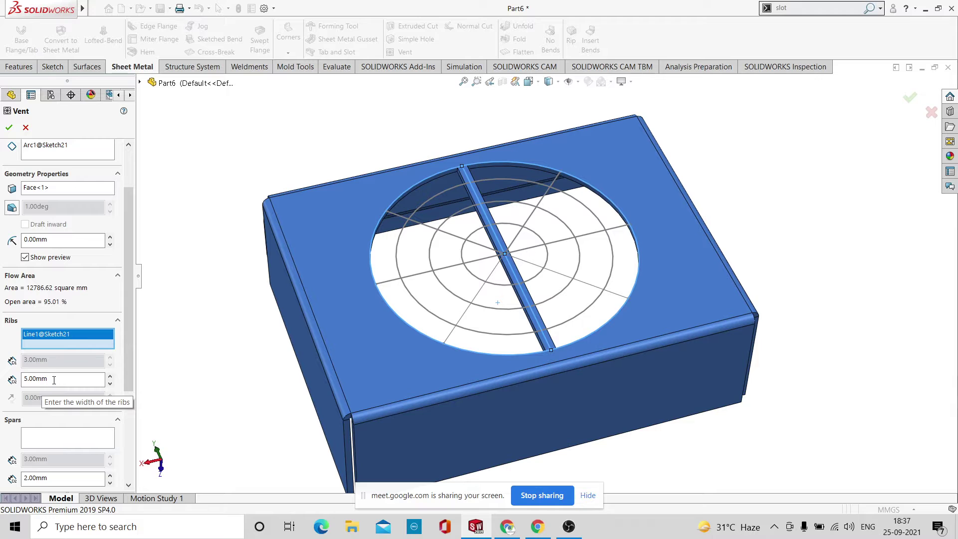
pyautogui.moveTo(53, 380); pyautogui.dragTo(23, 383)
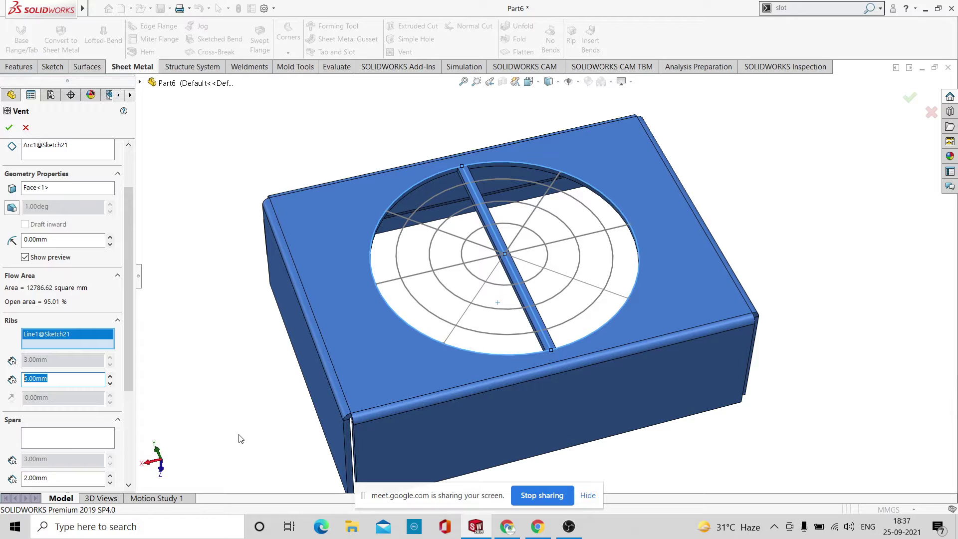
pyautogui.write('3')
pyautogui.press('Return')
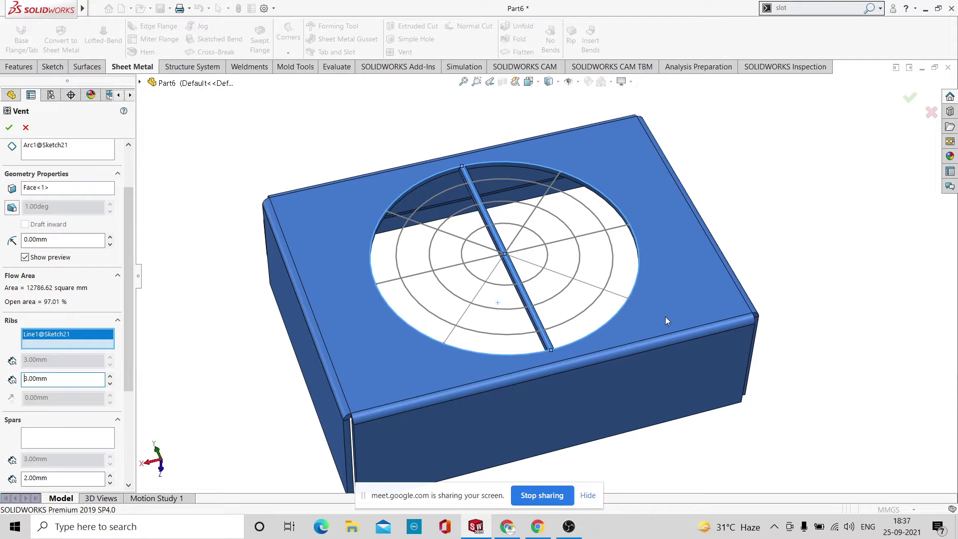
# Add the remaining radial lines of the sketch as ribs of the vent.
pyautogui.scroll(-2, 499, 178)
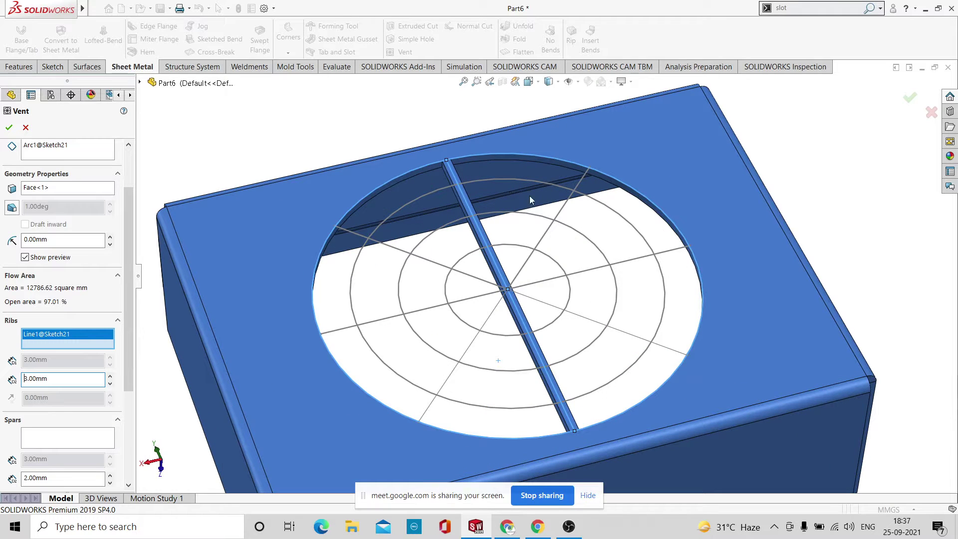
pyautogui.click(579, 181)
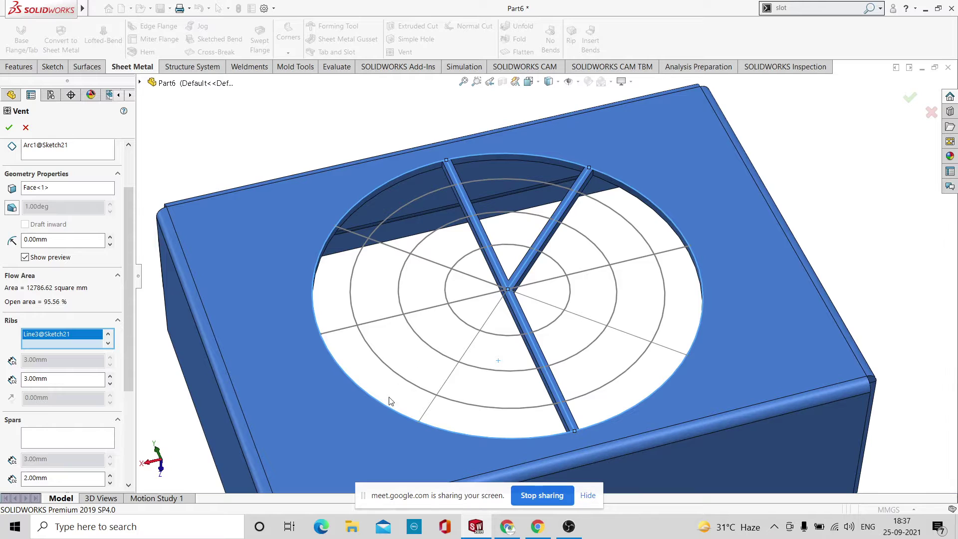
pyautogui.click(428, 407)
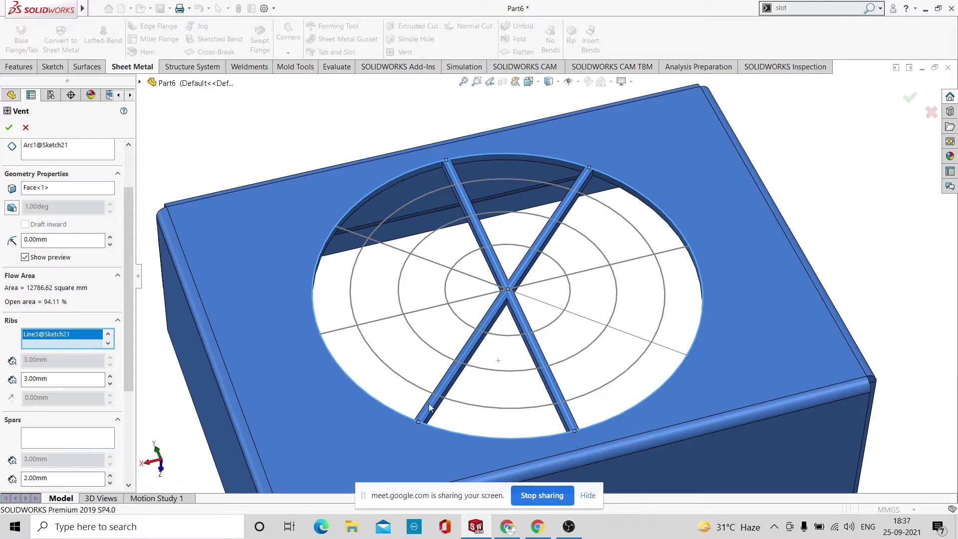
pyautogui.click(358, 236)
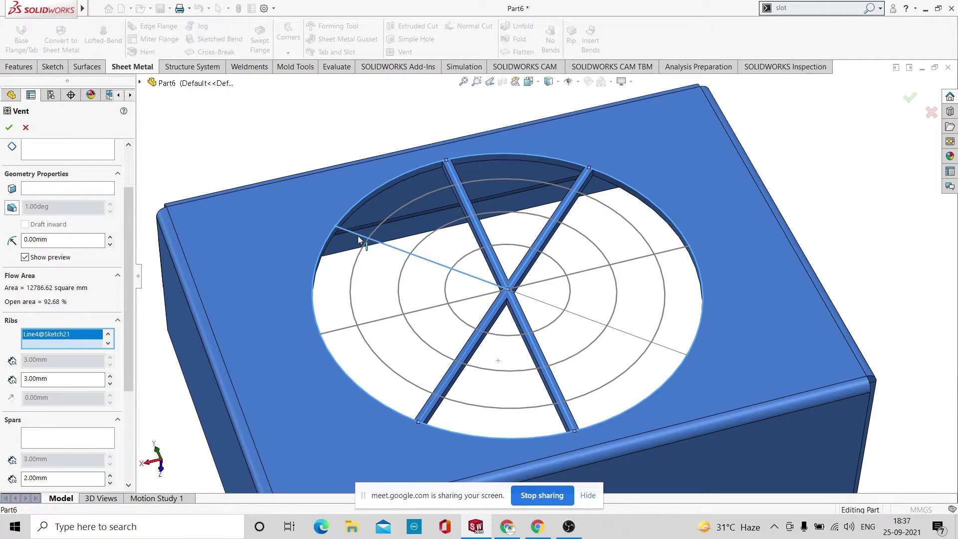
pyautogui.click(666, 351)
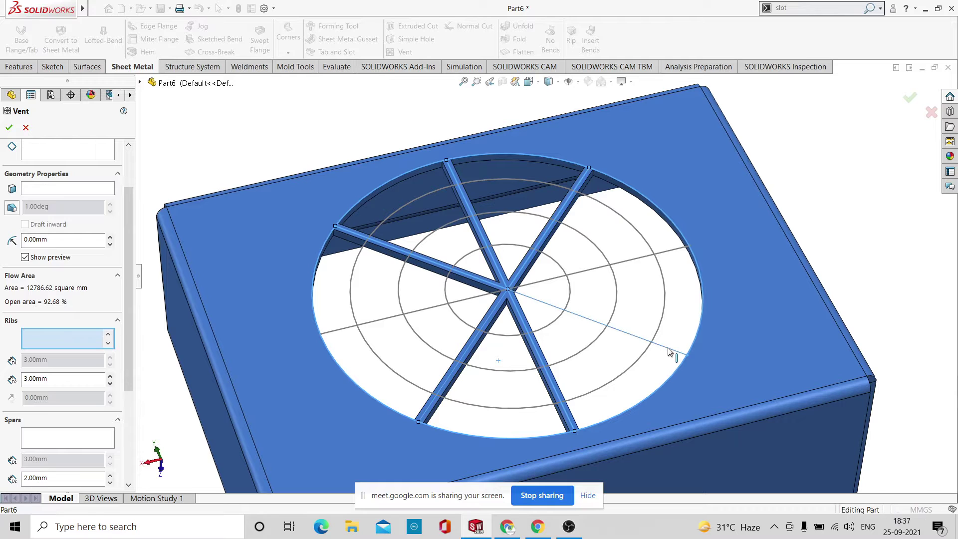
pyautogui.click(333, 334)
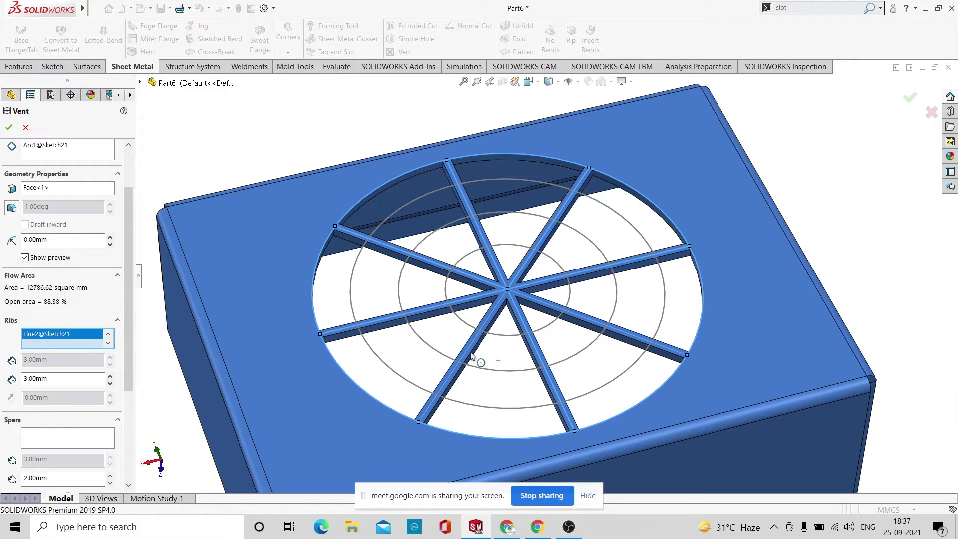
pyautogui.press('z')
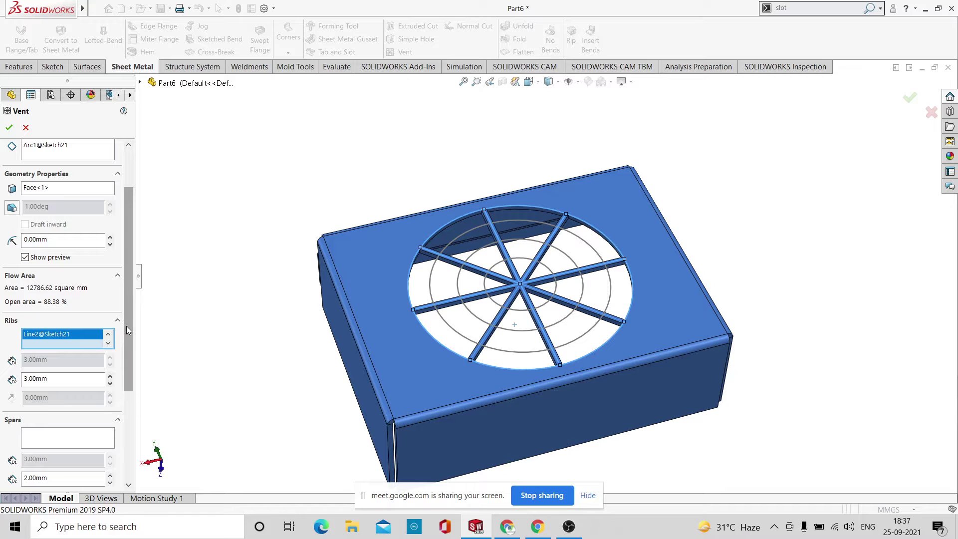
# Add the two circles just inside the boundary as vent spars with a width of 4 mm.
pyautogui.moveTo(127, 325); pyautogui.dragTo(125, 399)
pyautogui.click(91, 322)
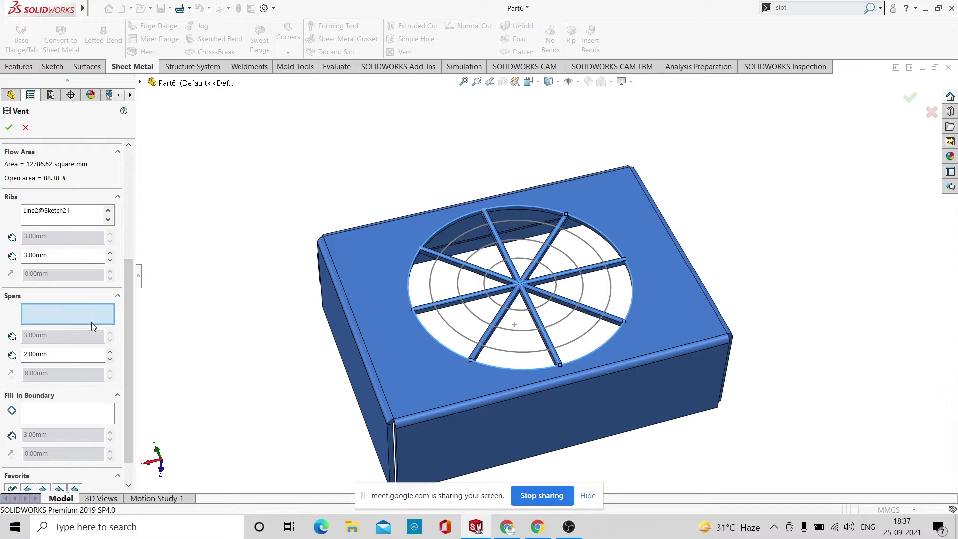
pyautogui.scroll(-2, 552, 259)
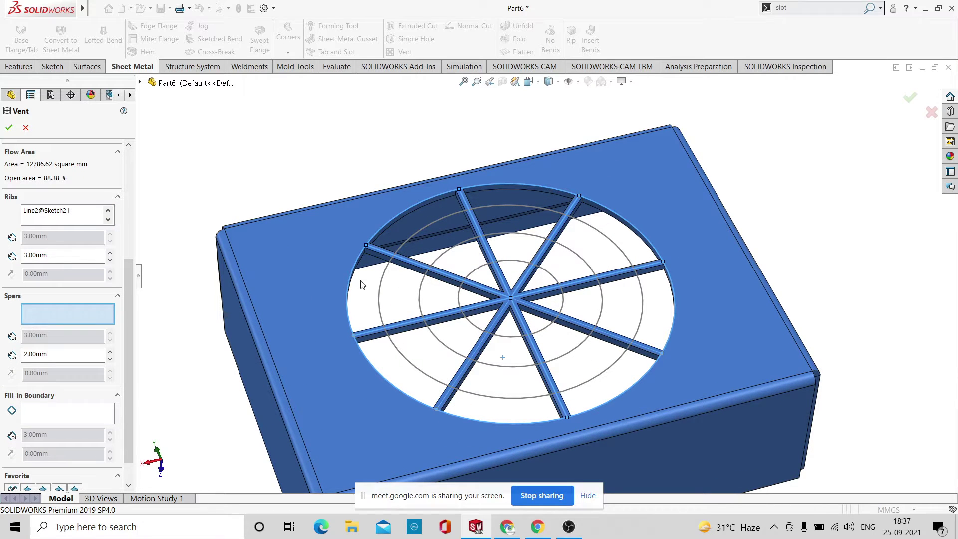
pyautogui.click(378, 289)
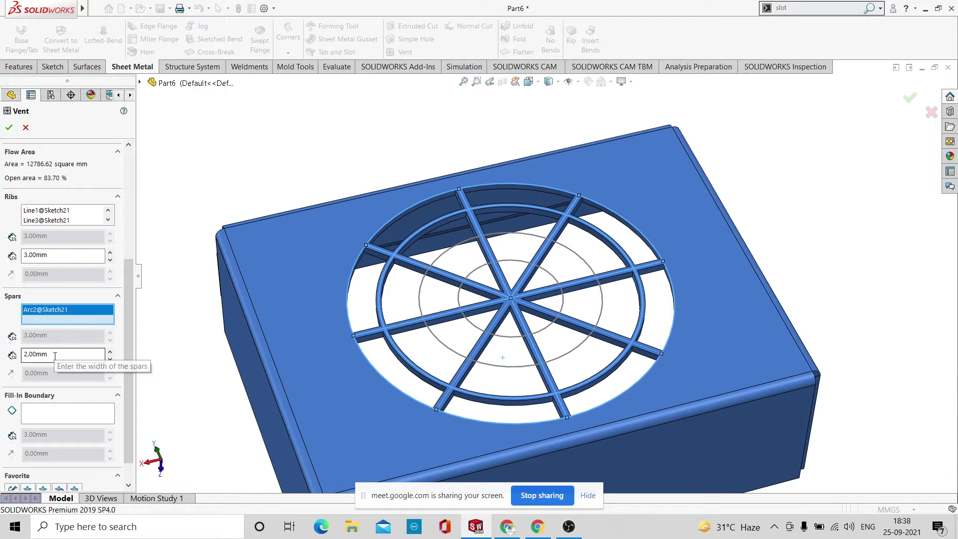
pyautogui.moveTo(54, 354); pyautogui.dragTo(23, 354)
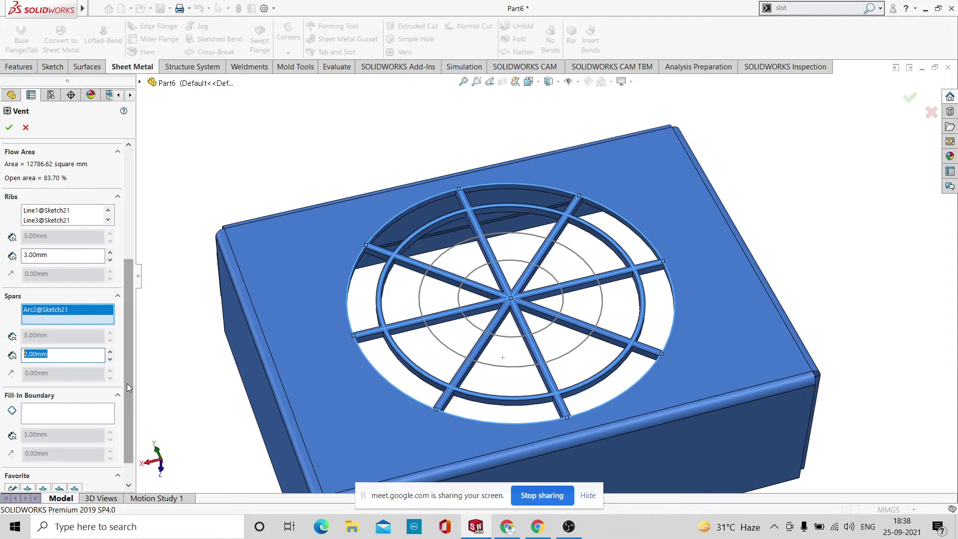
pyautogui.write('4')
pyautogui.press('Return')
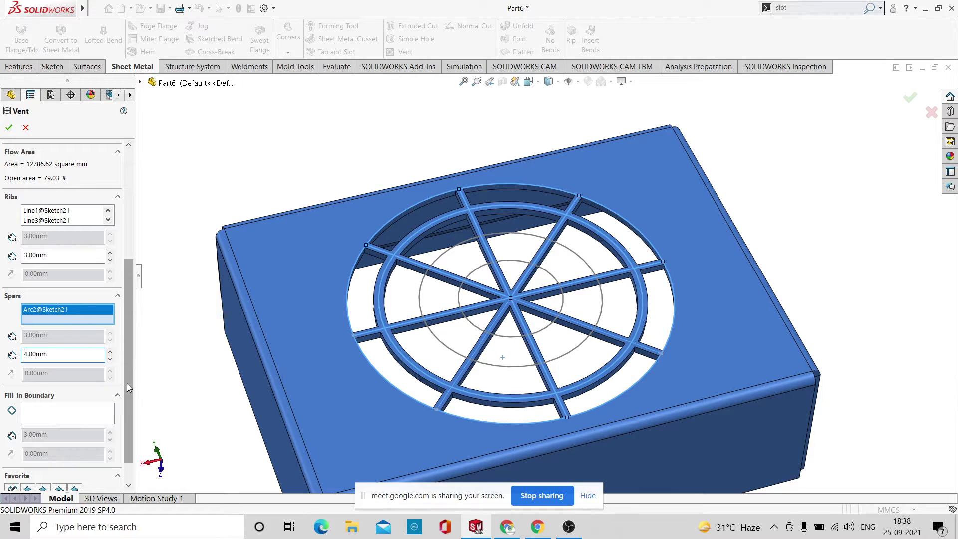
pyautogui.click(453, 348)
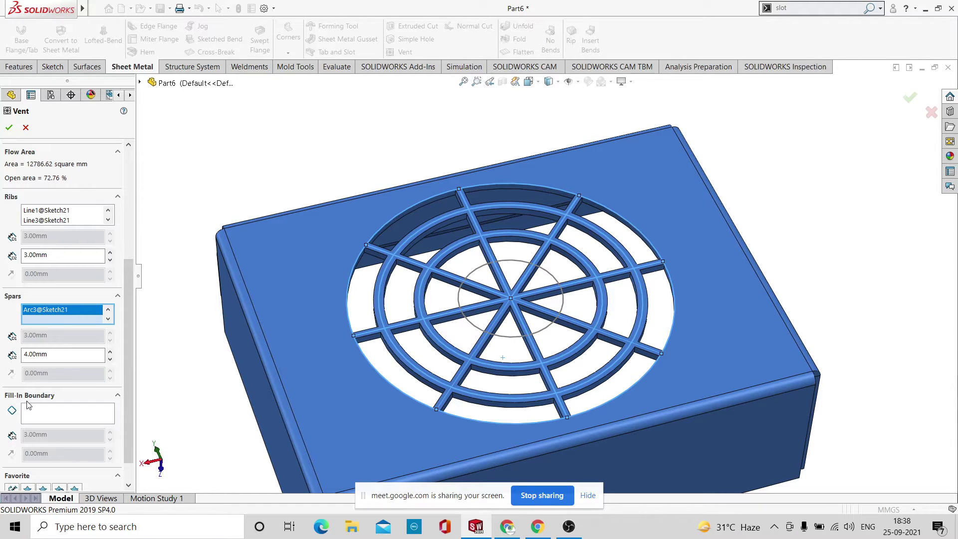
# Fill in the vent's centre using the innermost circle as the fill-in boundary.
pyautogui.click(55, 423)
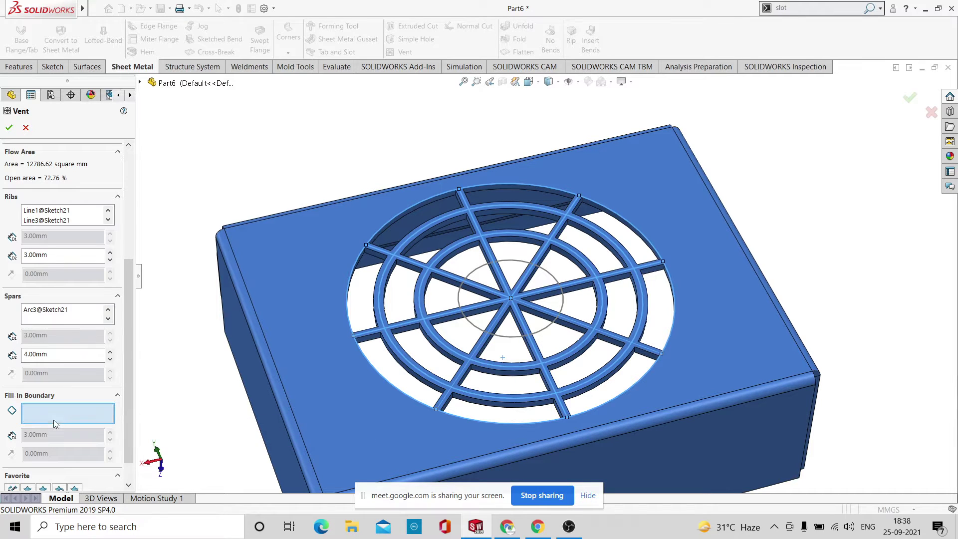
pyautogui.click(474, 327)
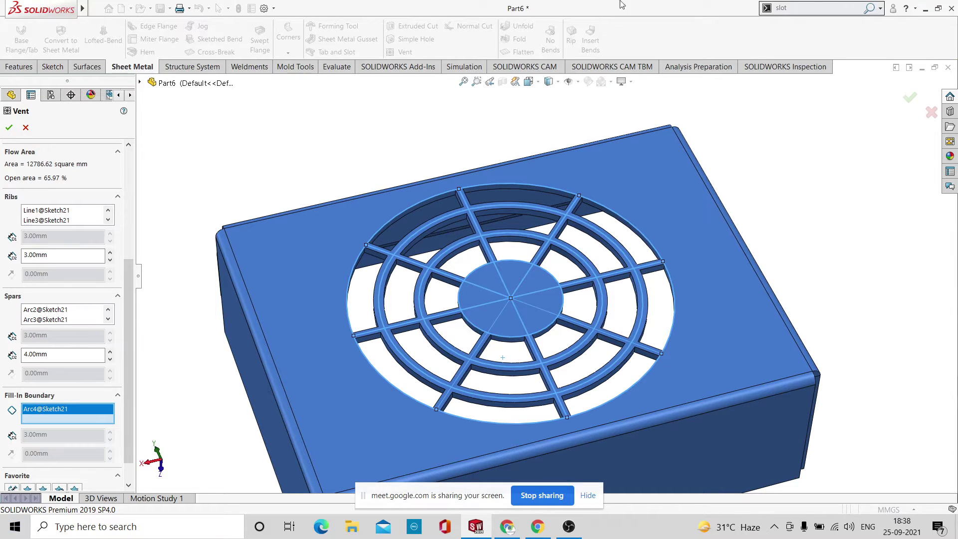
# Create the vent on the box's large face from the chosen boundary, ribs, spars and fill-in circle.
pyautogui.click(909, 97)
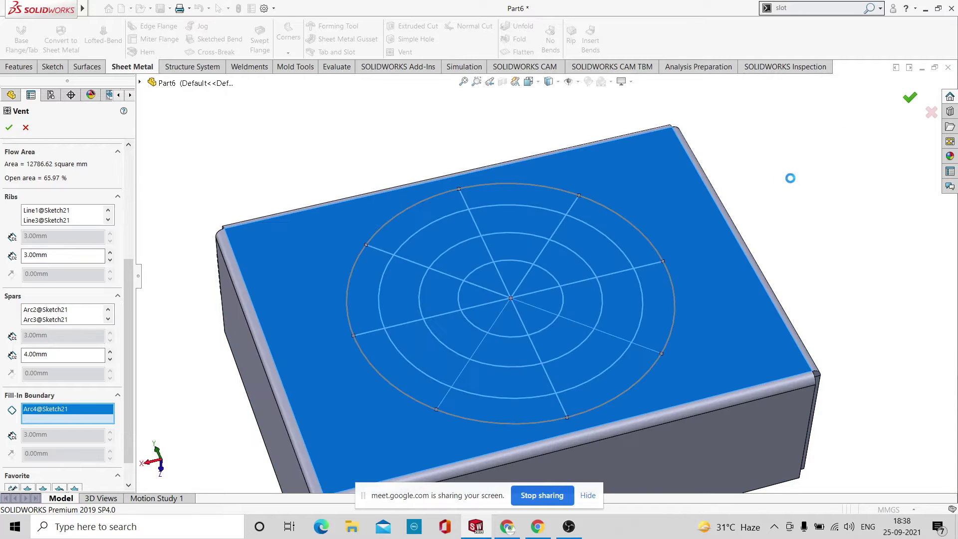
pyautogui.scroll(4, 774, 202)
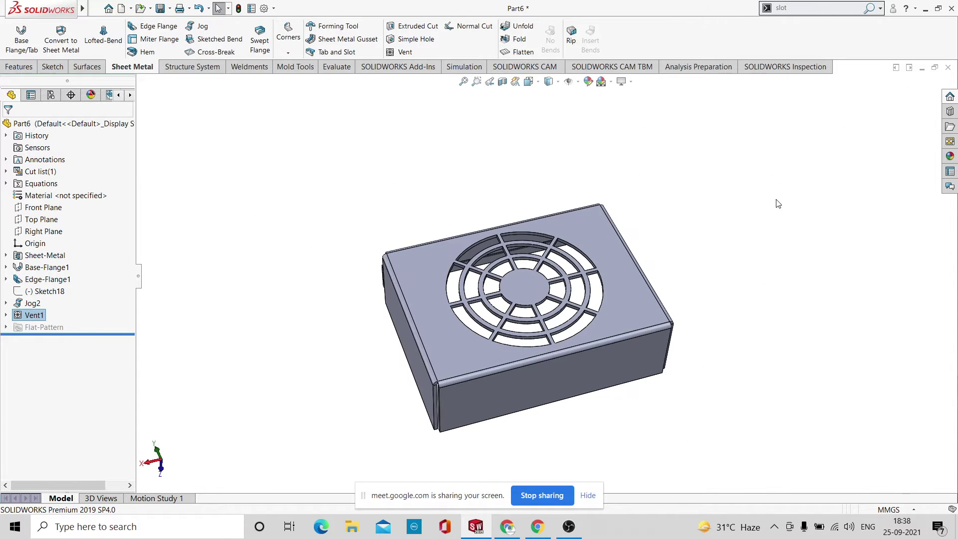
pyautogui.click(776, 196)
# Examine the vent's ribs, spars and filled centre on the sheet metal box from several angles and close up.
pyautogui.moveTo(789, 135); pyautogui.dragTo(729, 238, button='middle')
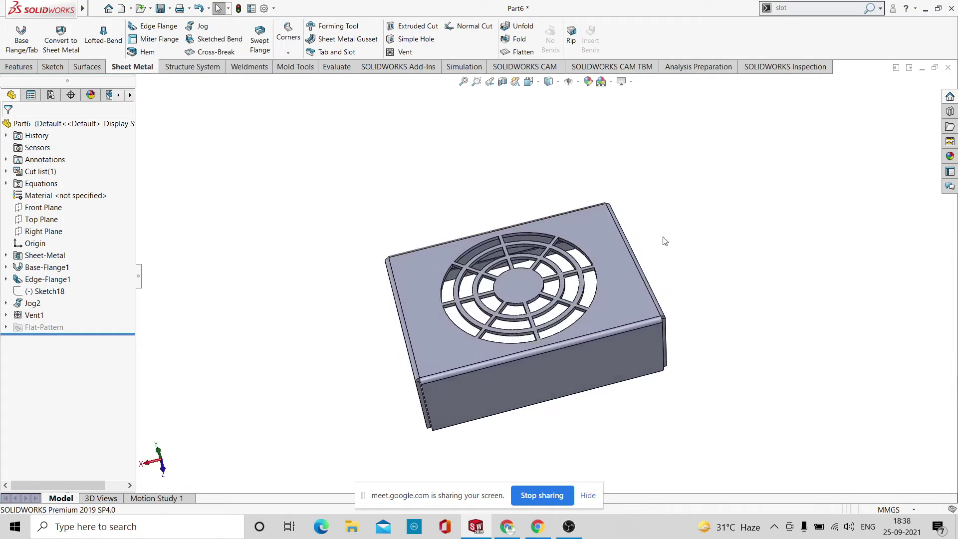
pyautogui.scroll(-5, 578, 308)
pyautogui.scroll(4, 642, 291)
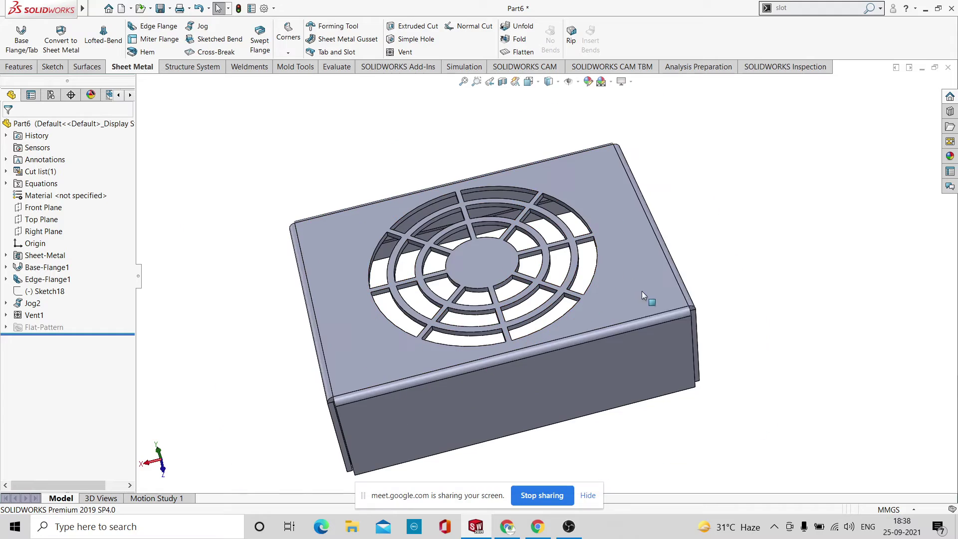
pyautogui.moveTo(737, 248); pyautogui.dragTo(764, 194, button='middle')
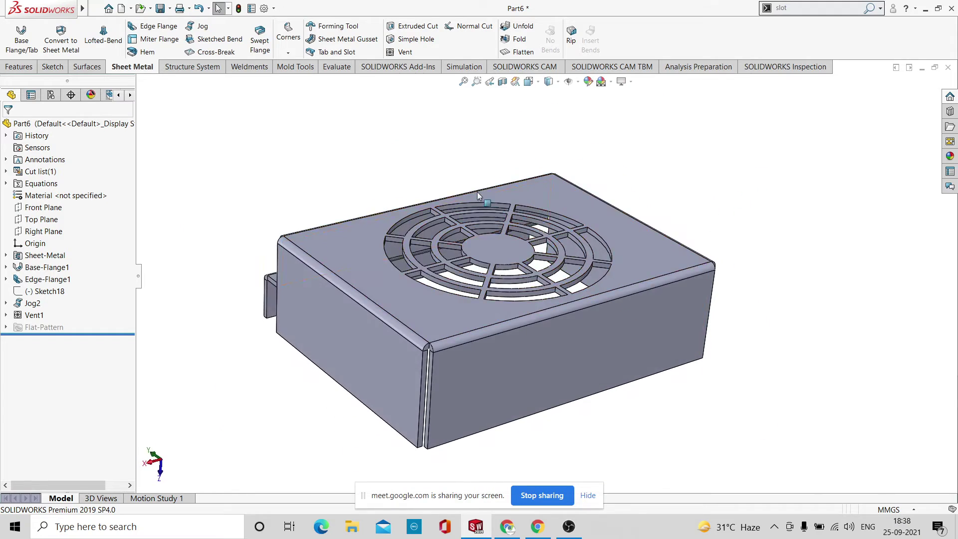
pyautogui.scroll(-5, 529, 253)
pyautogui.scroll(5, 529, 253)
pyautogui.moveTo(727, 160); pyautogui.dragTo(519, 291, button='middle')
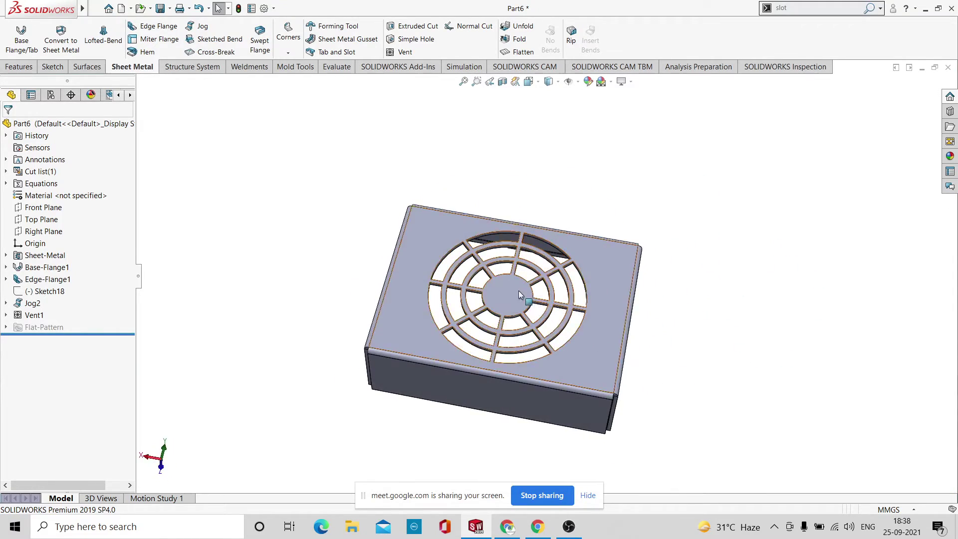
pyautogui.scroll(-5, 519, 291)
pyautogui.scroll(5, 521, 293)
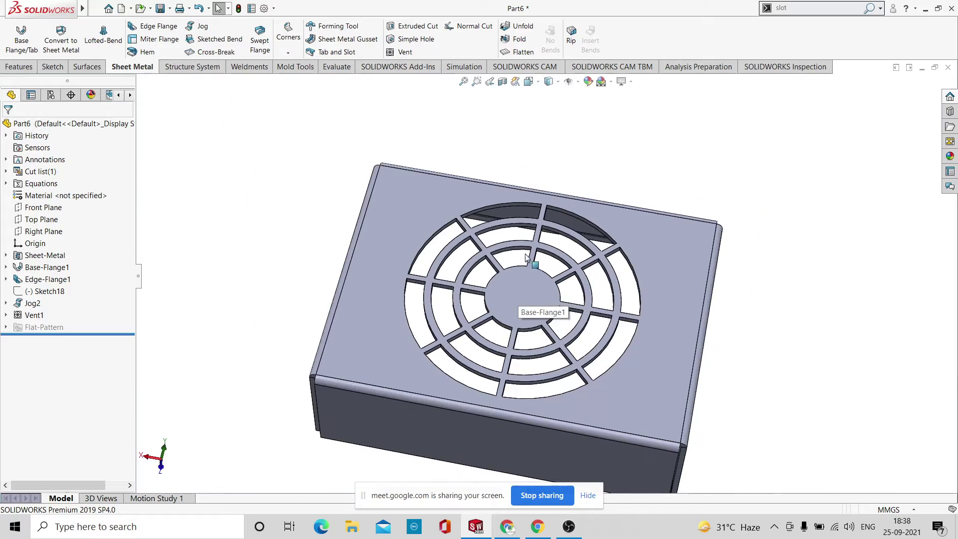
pyautogui.moveTo(747, 98); pyautogui.dragTo(801, 263, button='middle')
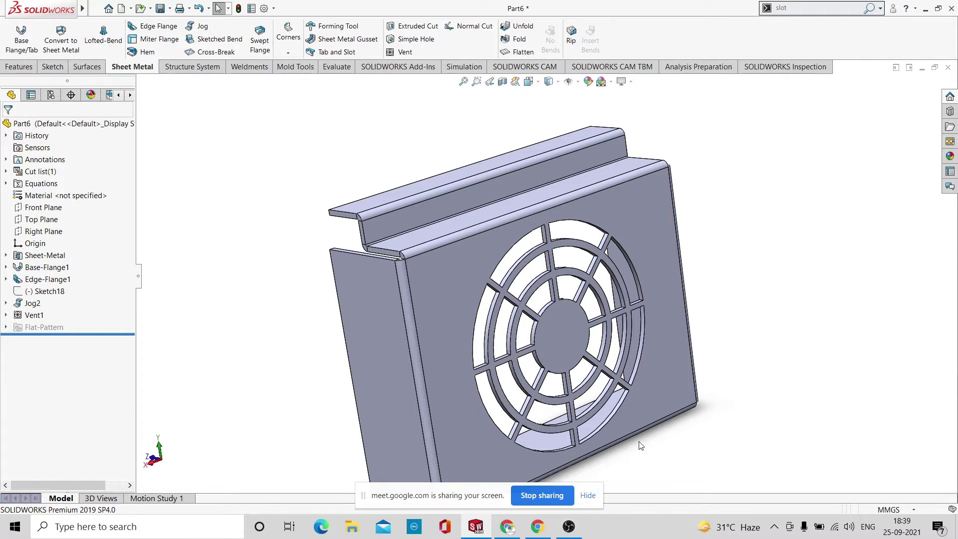
pyautogui.scroll(3, 611, 341)
pyautogui.moveTo(611, 342); pyautogui.dragTo(635, 310, button='middle')
pyautogui.scroll(-4, 605, 282)
pyautogui.scroll(2, 605, 281)
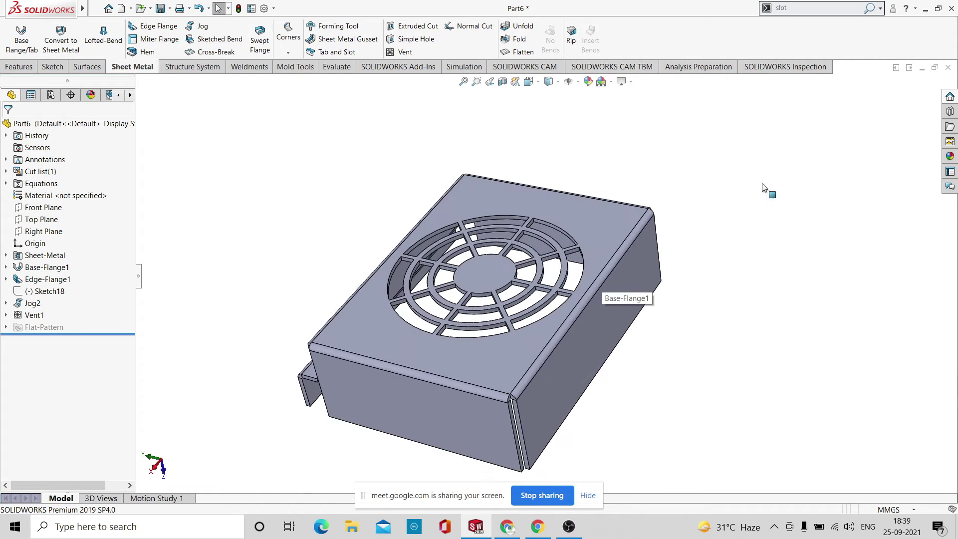
pyautogui.moveTo(762, 187); pyautogui.dragTo(783, 283, button='middle')
pyautogui.scroll(-4, 665, 305)
pyautogui.scroll(3, 664, 304)
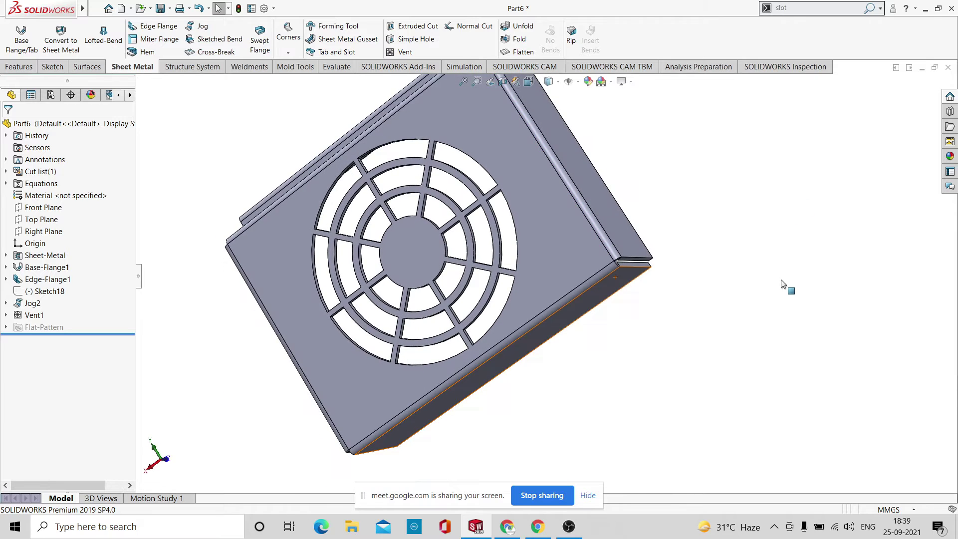
pyautogui.scroll(5, 669, 292)
pyautogui.moveTo(683, 171); pyautogui.dragTo(773, 175, button='middle')
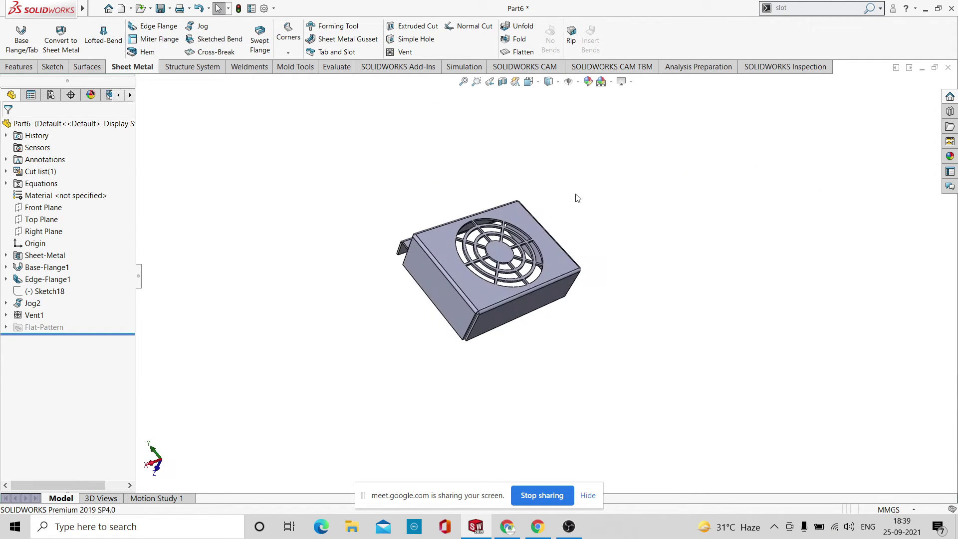
pyautogui.scroll(-6, 512, 252)
pyautogui.scroll(3, 575, 258)
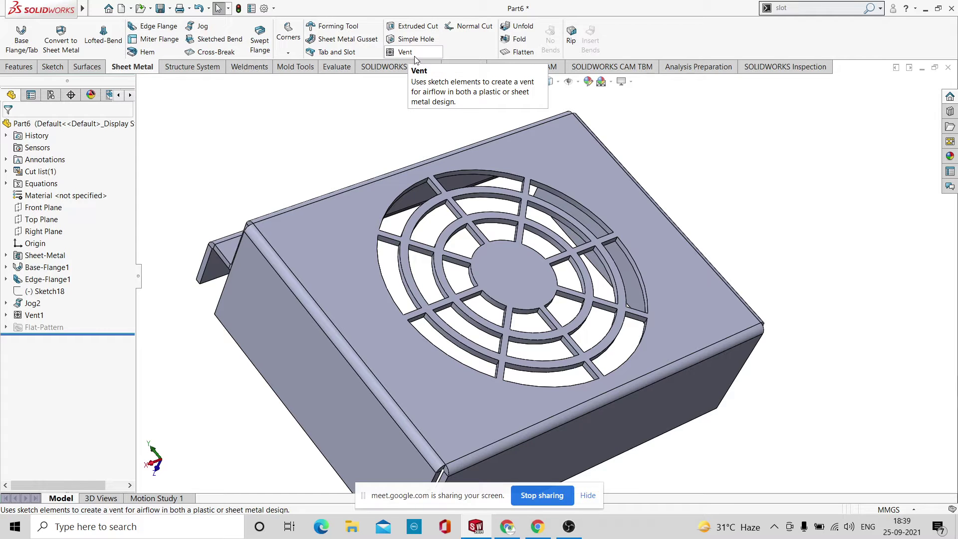
pyautogui.moveTo(692, 203); pyautogui.dragTo(621, 212, button='middle')
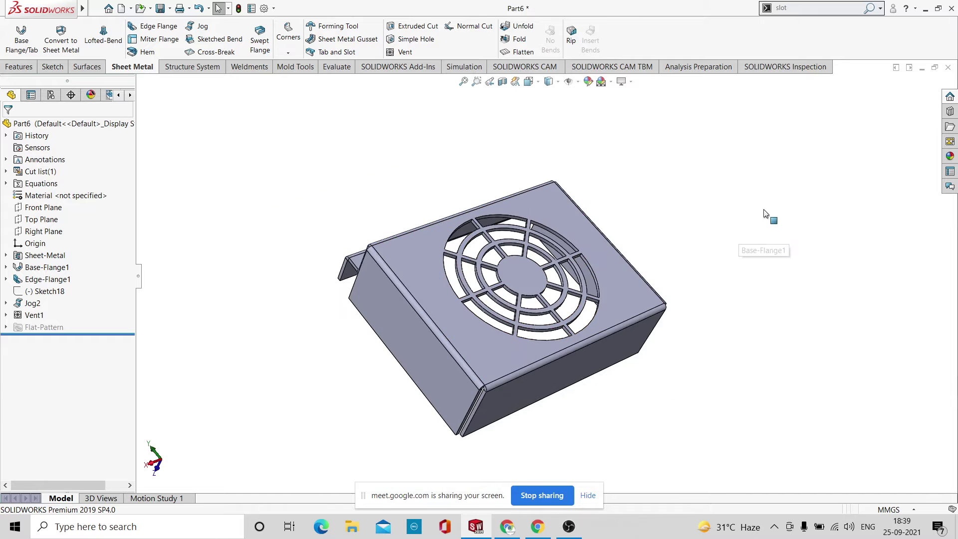
pyautogui.moveTo(768, 216); pyautogui.dragTo(686, 280, button='middle')
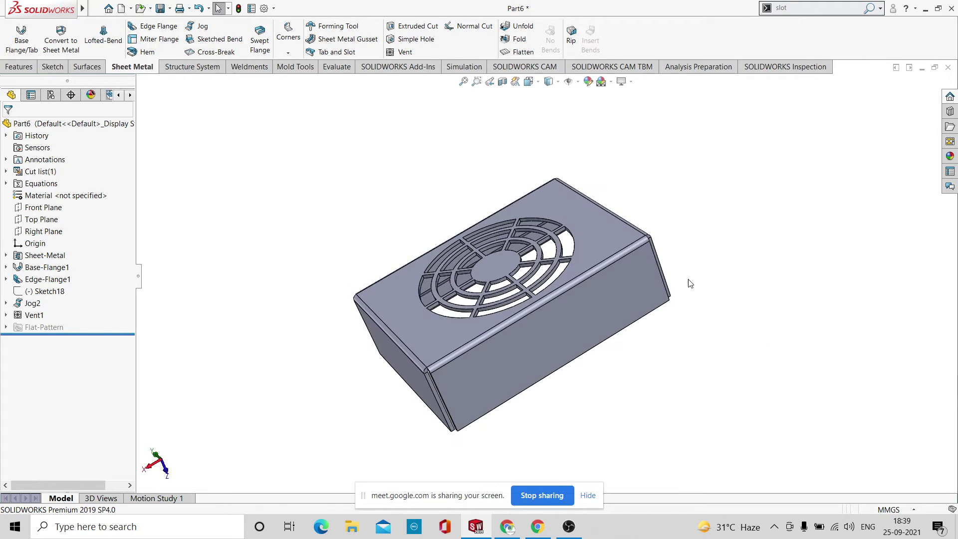
pyautogui.scroll(-3, 626, 263)
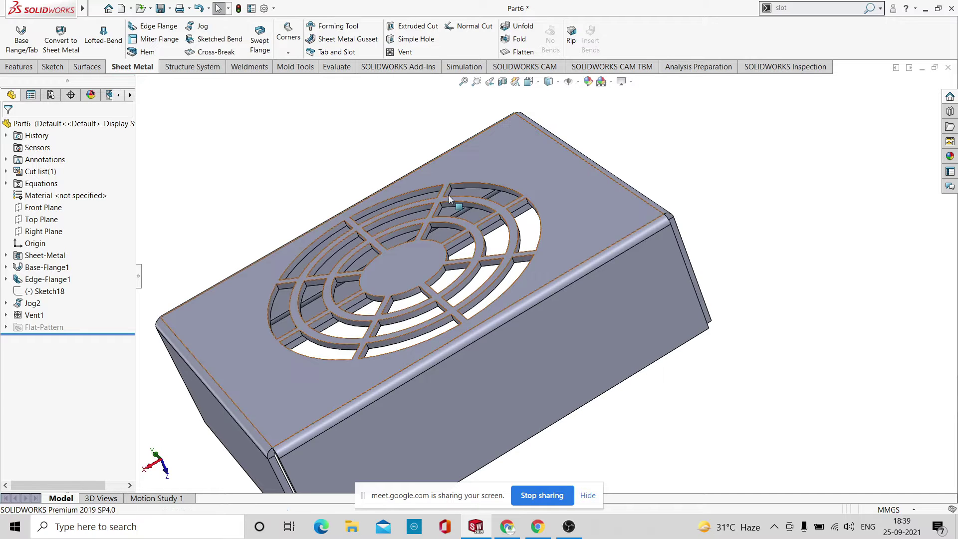
pyautogui.scroll(4, 530, 272)
pyautogui.moveTo(668, 152); pyautogui.dragTo(727, 325, button='middle')
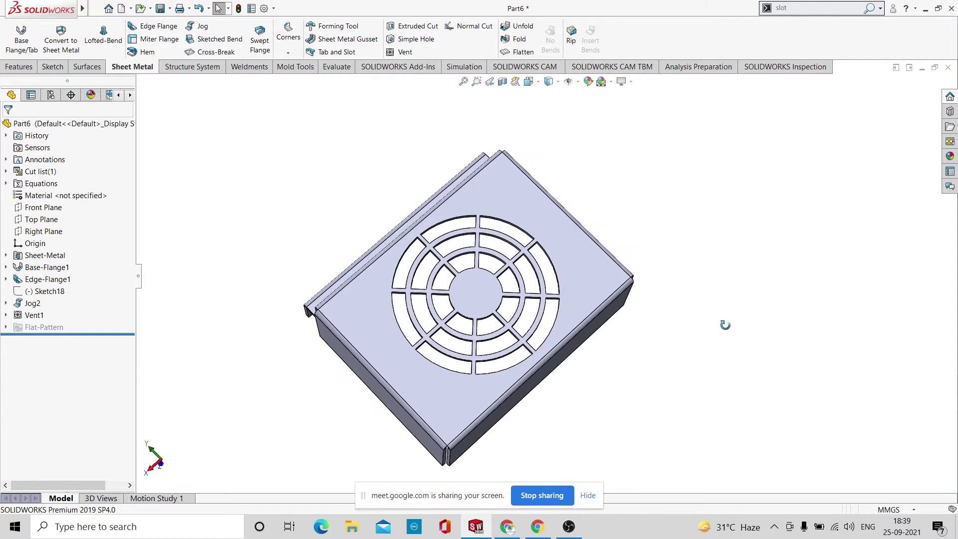
pyautogui.scroll(-5, 489, 284)
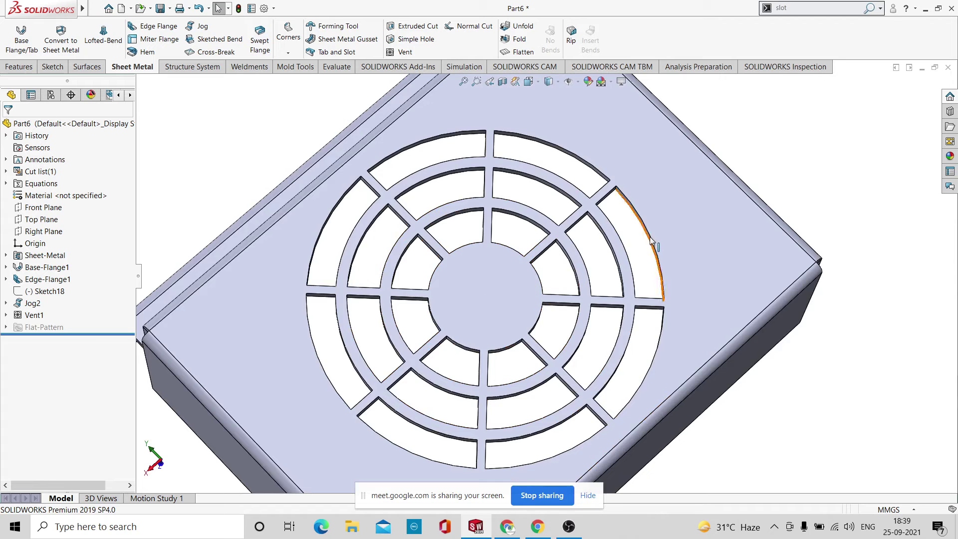
pyautogui.scroll(4, 601, 317)
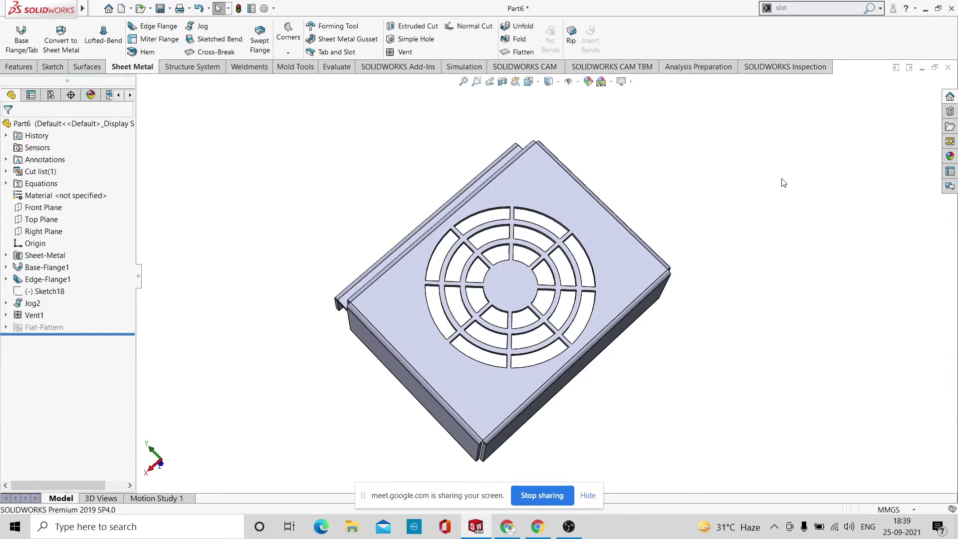
pyautogui.moveTo(782, 182); pyautogui.dragTo(647, 270, button='middle')
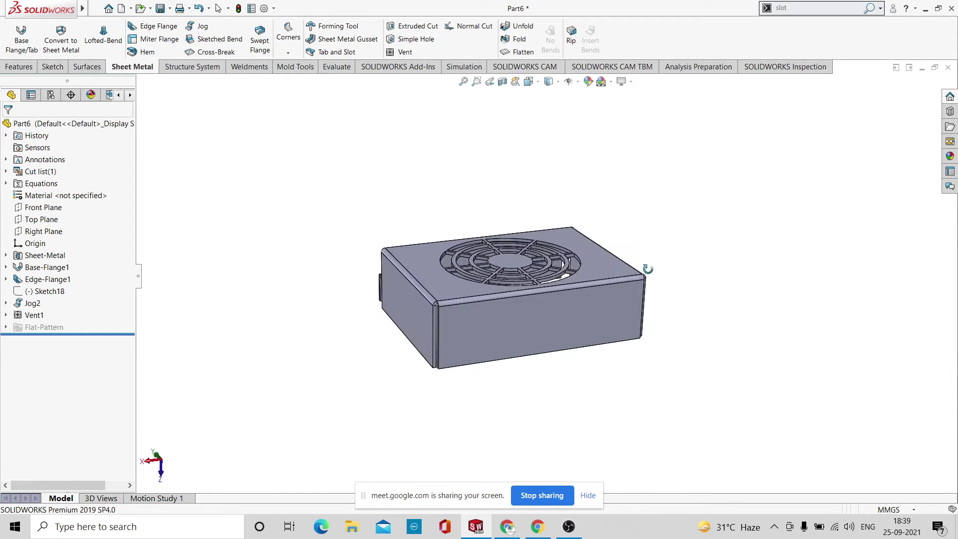
pyautogui.scroll(-4, 519, 268)
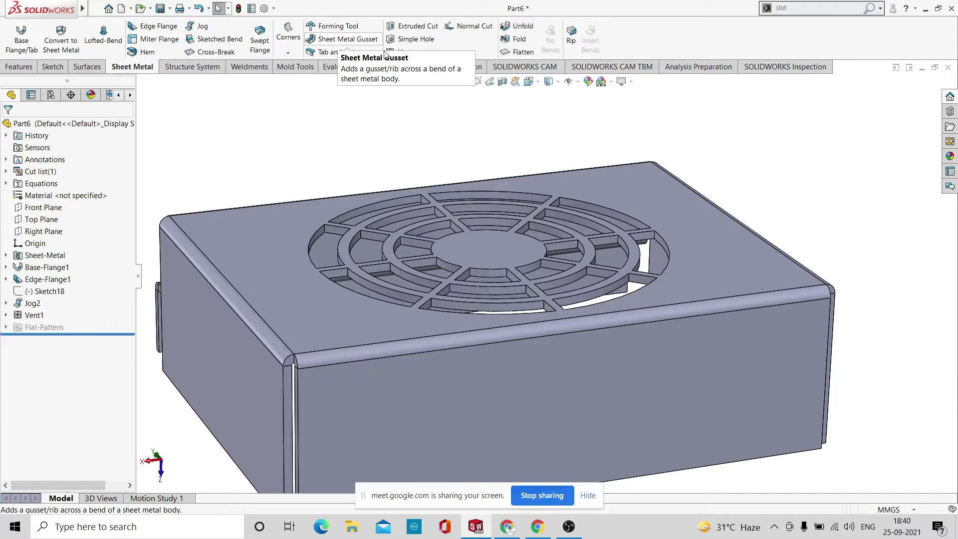
pyautogui.scroll(3, 511, 278)
pyautogui.moveTo(567, 257); pyautogui.dragTo(648, 258, button='middle')
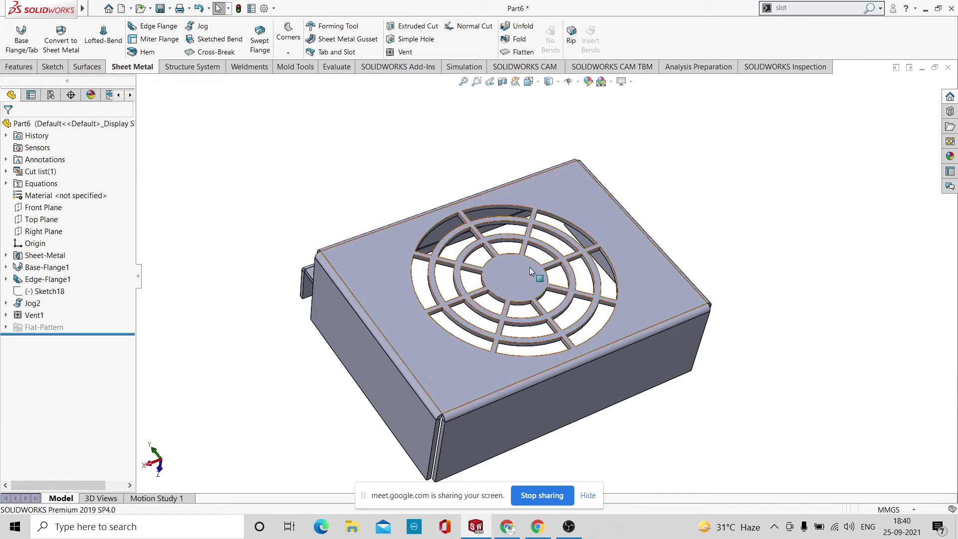
pyautogui.moveTo(532, 272); pyautogui.dragTo(677, 322, button='middle')
pyautogui.scroll(-5, 677, 299)
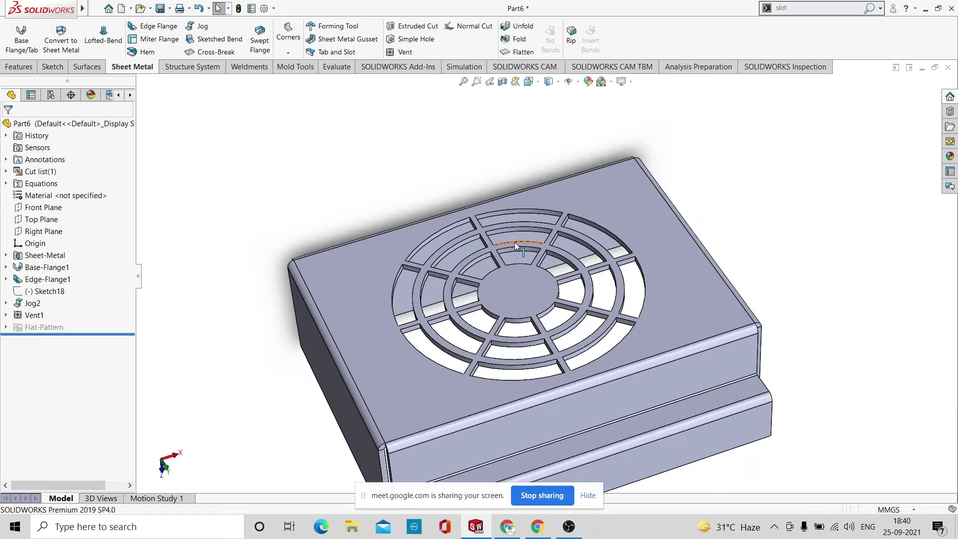
pyautogui.scroll(3, 671, 279)
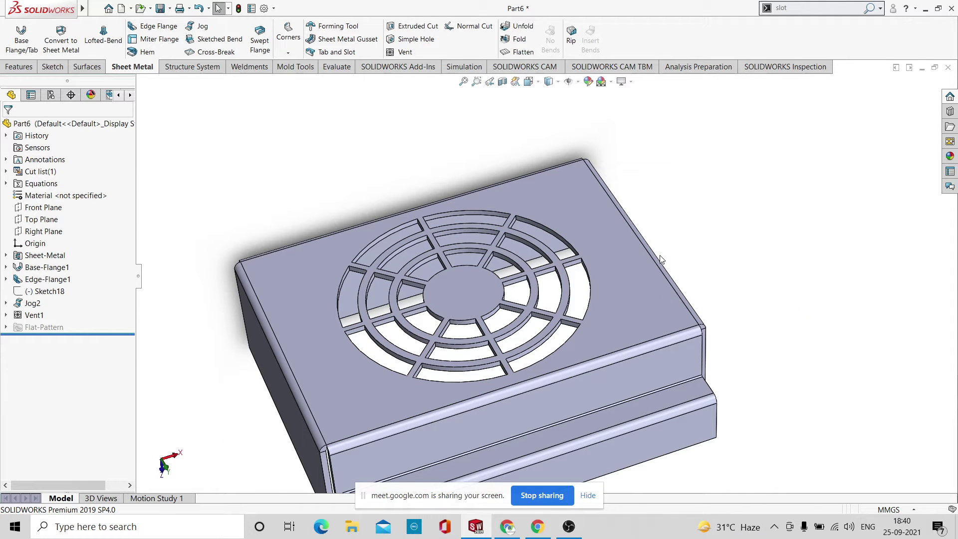
# Undo the vent feature, leaving the sketch of concentric circles and radial lines on the box.
pyautogui.hotkey('ctrl', 'z')
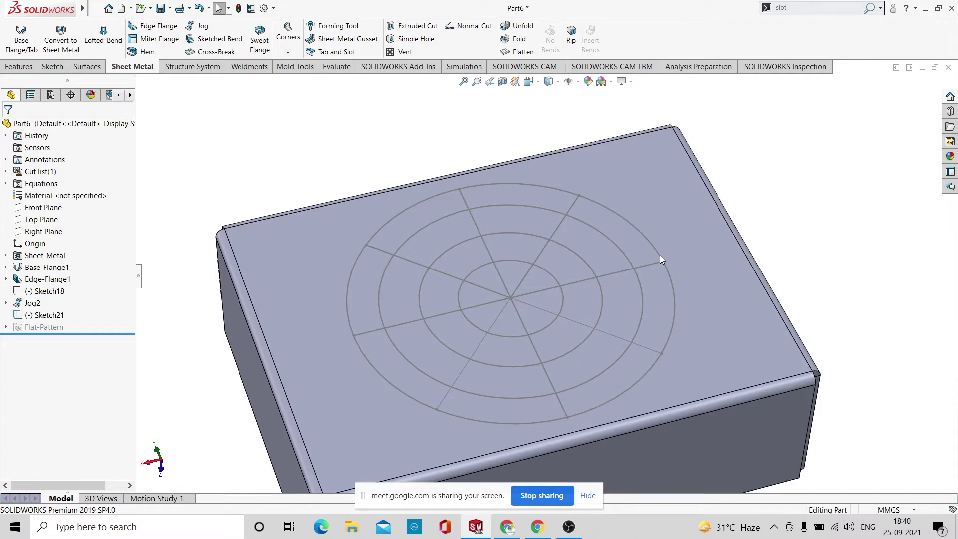
pyautogui.scroll(3, 558, 255)
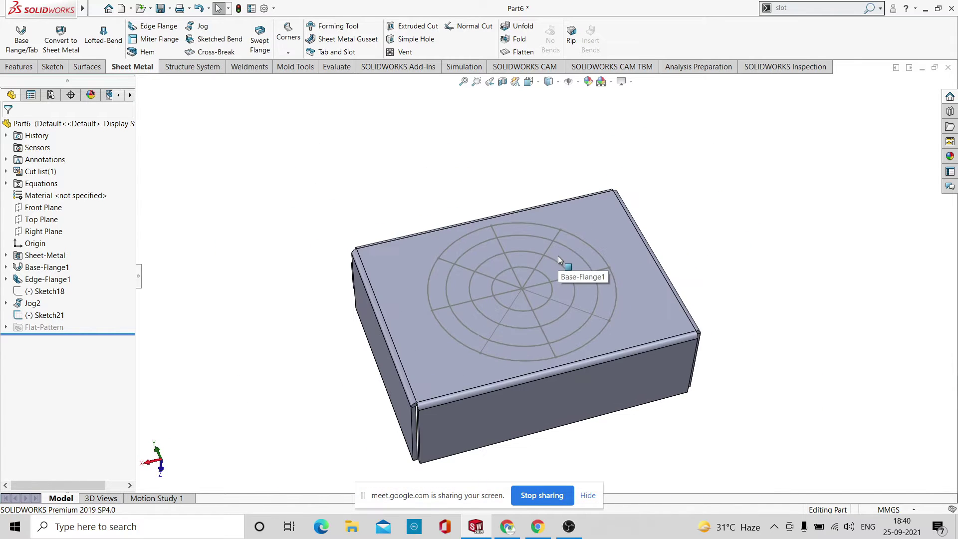
pyautogui.hotkey('ctrl', 'z')
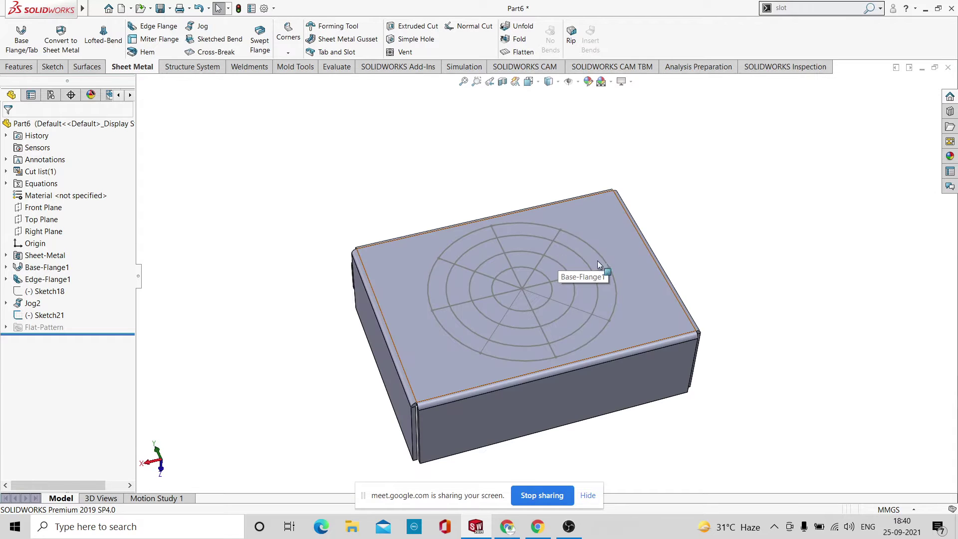
# Sketch a center rectangle about 159 by 136 mm from the origin on the box's large face, enclosing the circles, and exit the sketch.
pyautogui.click(636, 238)
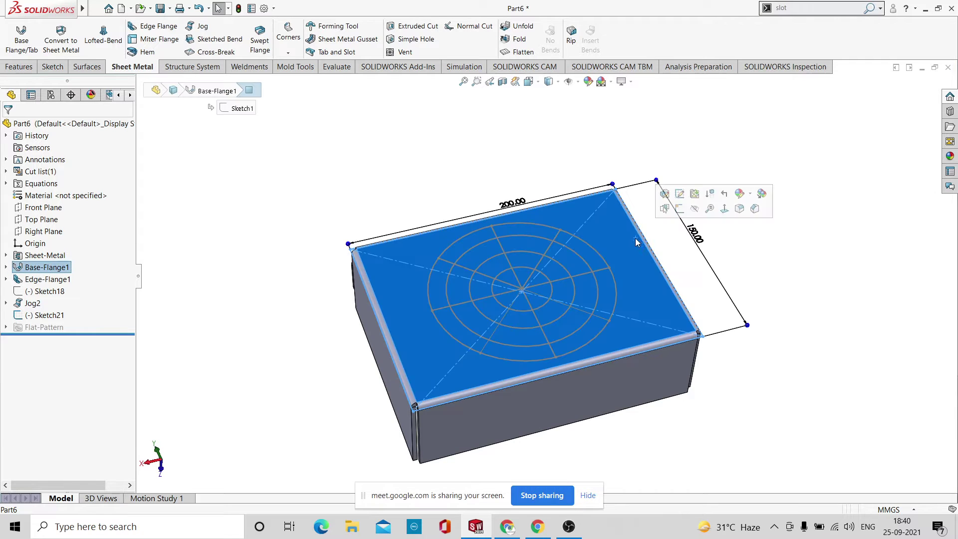
pyautogui.click(678, 211)
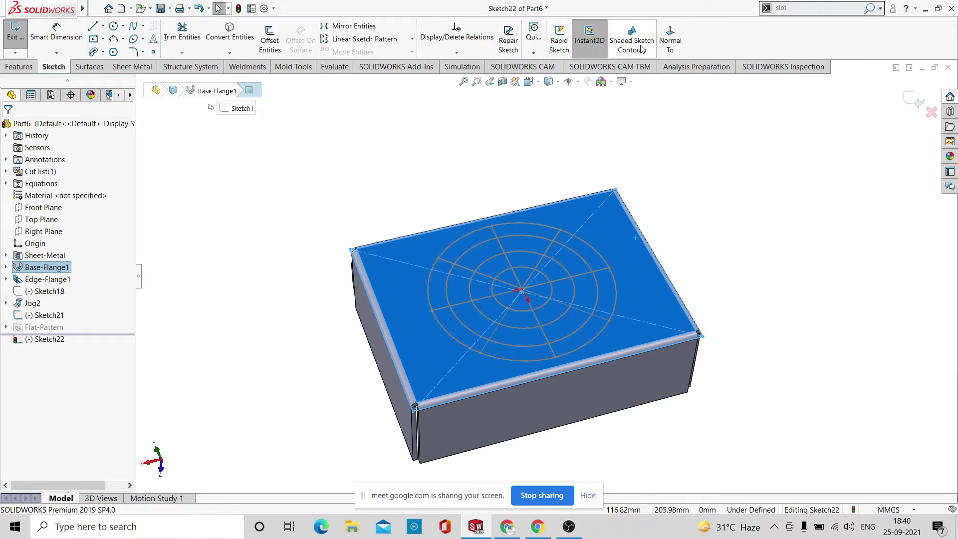
pyautogui.click(682, 45)
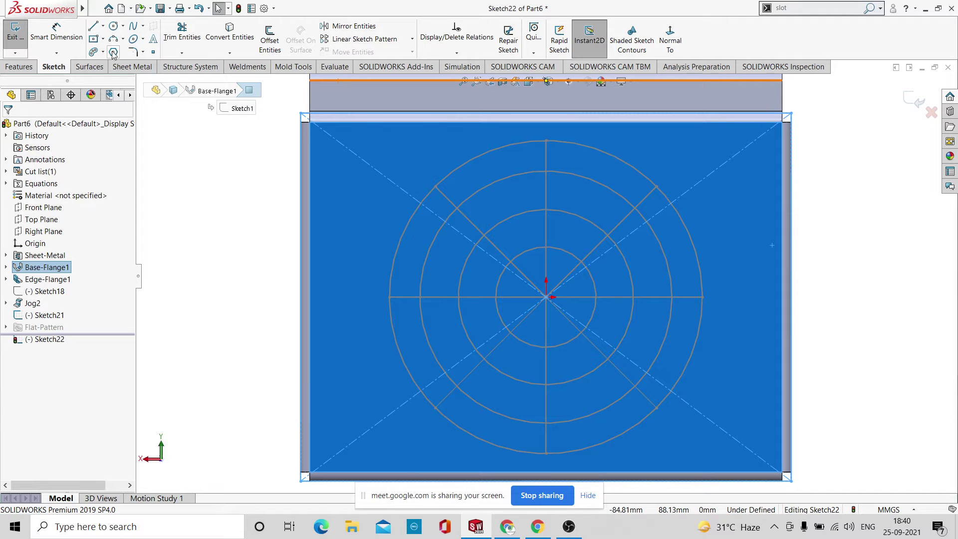
pyautogui.click(94, 40)
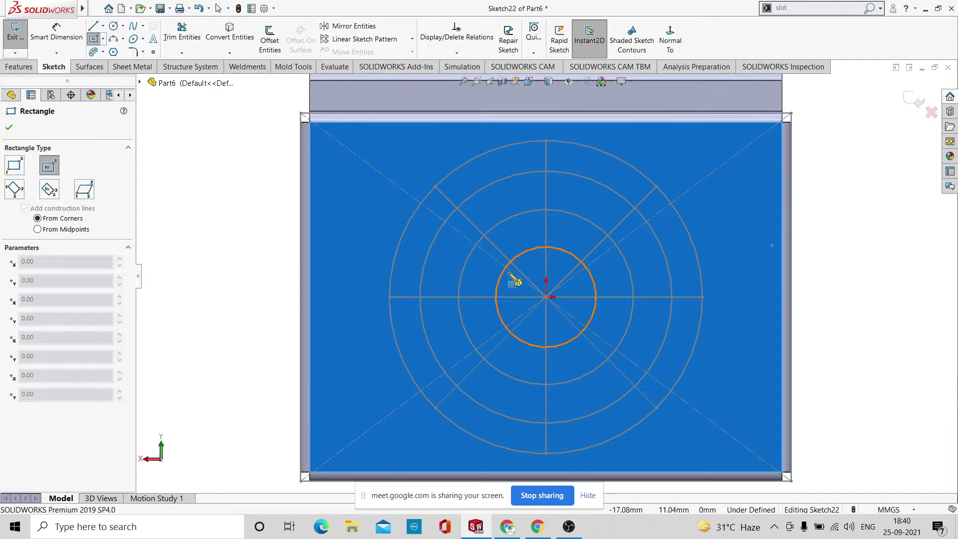
pyautogui.click(547, 297)
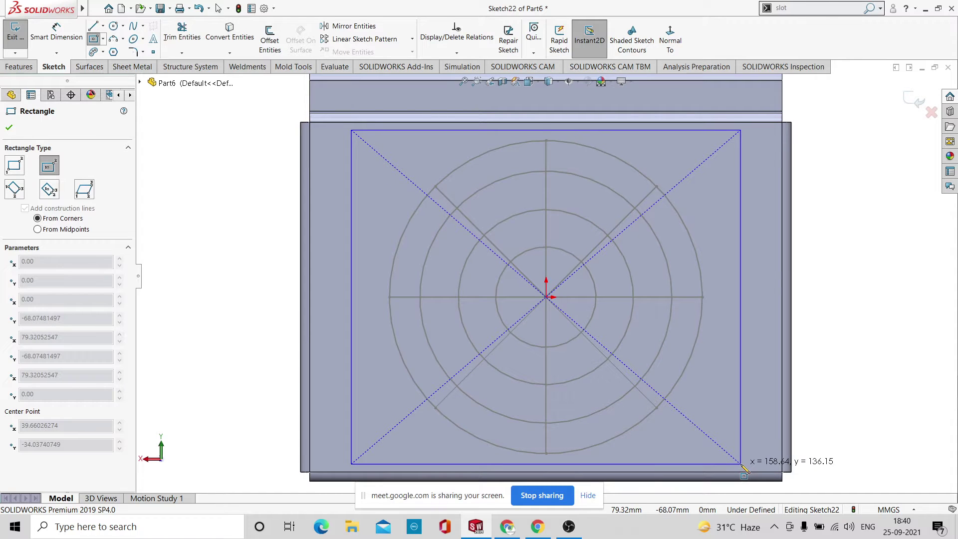
pyautogui.click(741, 465)
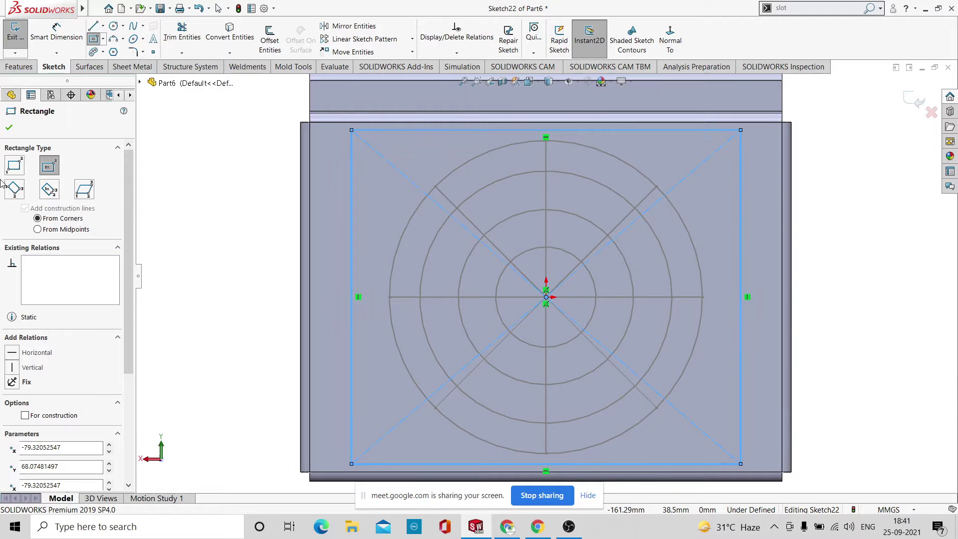
pyautogui.click(6, 129)
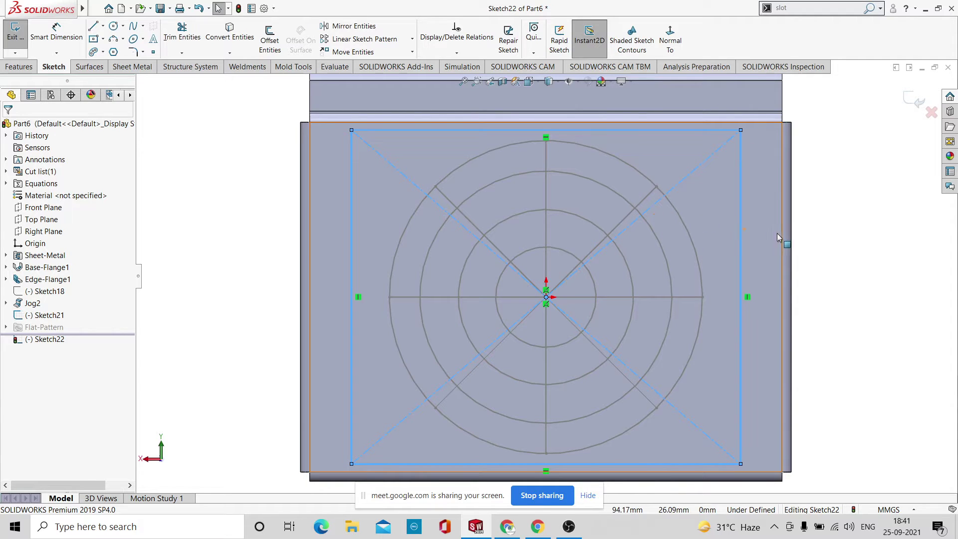
pyautogui.click(25, 59)
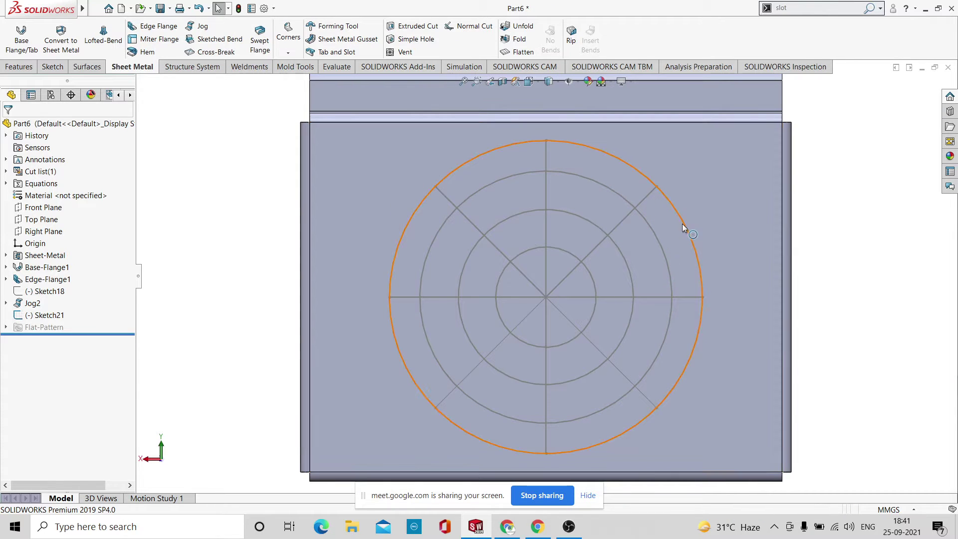
# Delete the sketch of concentric circles and radial lines from the box's large face.
pyautogui.click(681, 224)
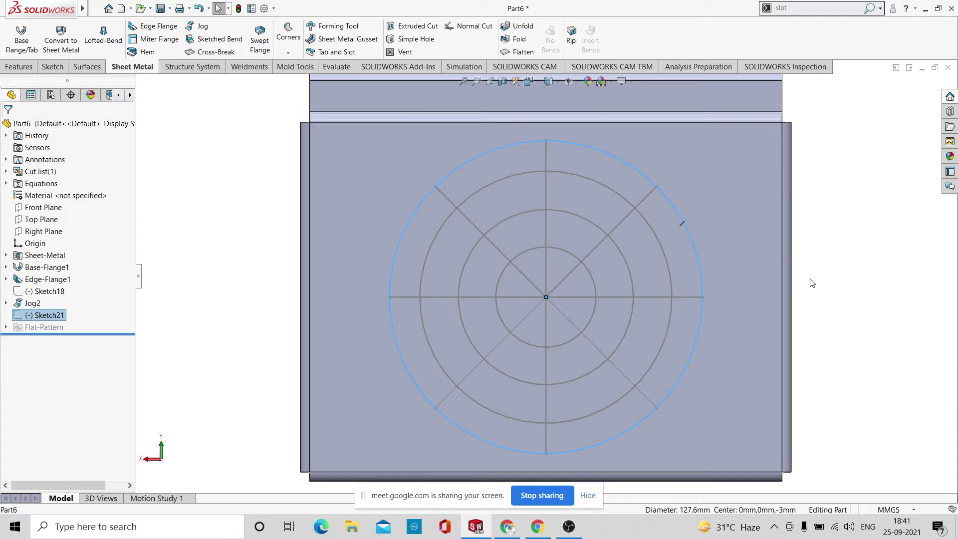
pyautogui.press('Delete')
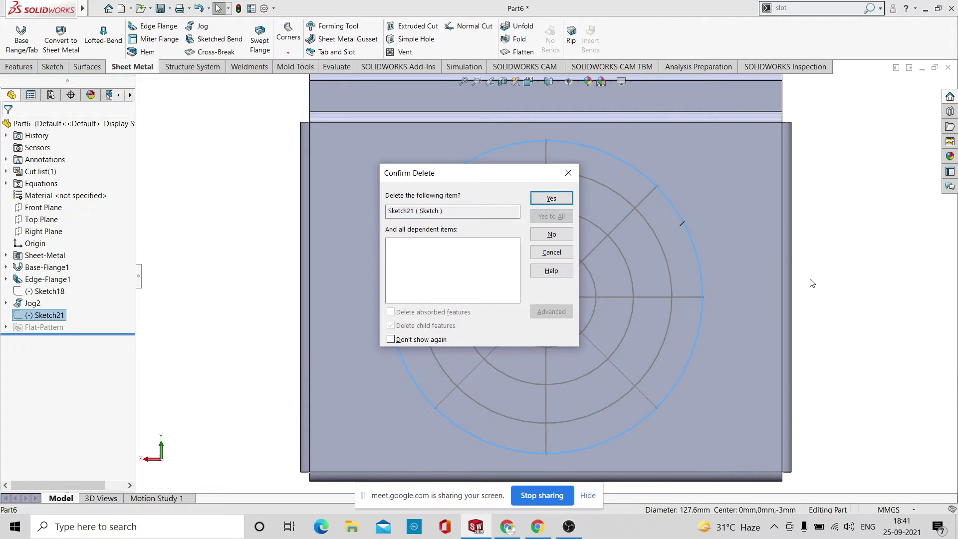
pyautogui.click(548, 198)
# Start a new sketch on the box's large face and draw a center rectangle about 159 by 124 mm from the origin.
pyautogui.scroll(-3, 557, 239)
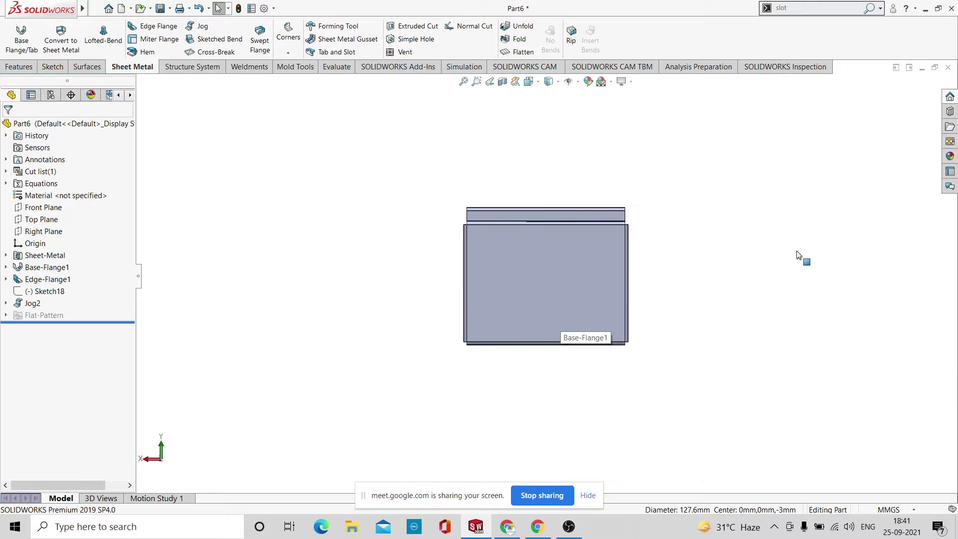
pyautogui.moveTo(701, 307); pyautogui.dragTo(663, 265, button='middle')
pyautogui.click(582, 256)
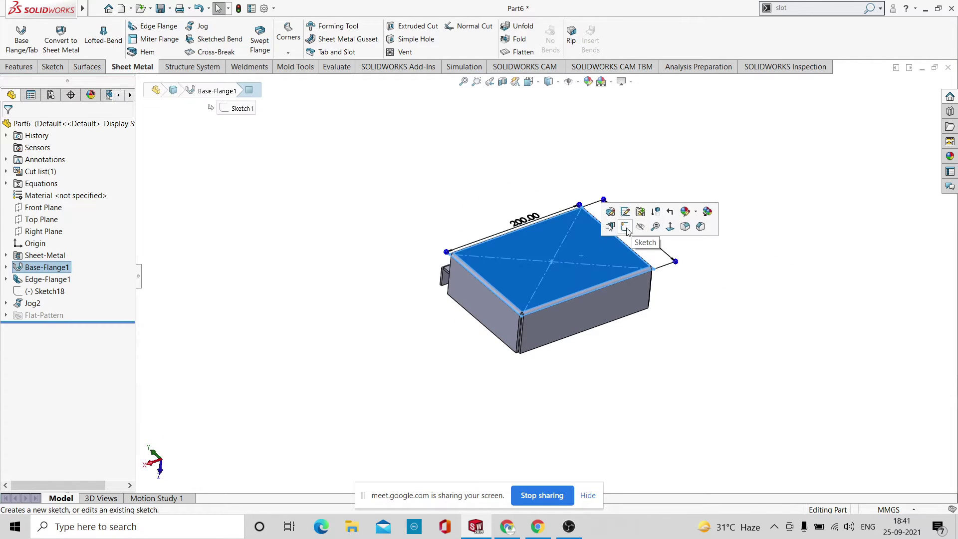
pyautogui.click(625, 226)
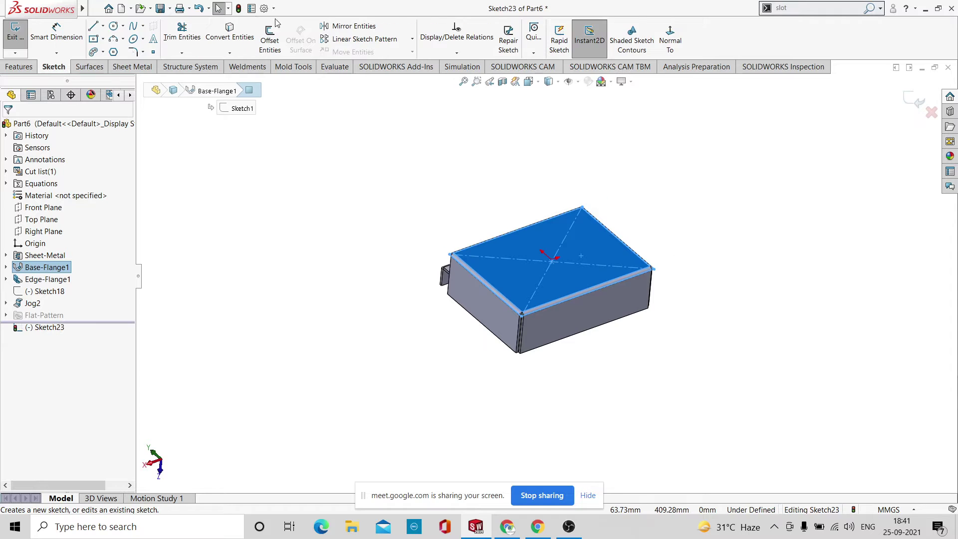
pyautogui.click(672, 44)
pyautogui.moveTo(64, 18)
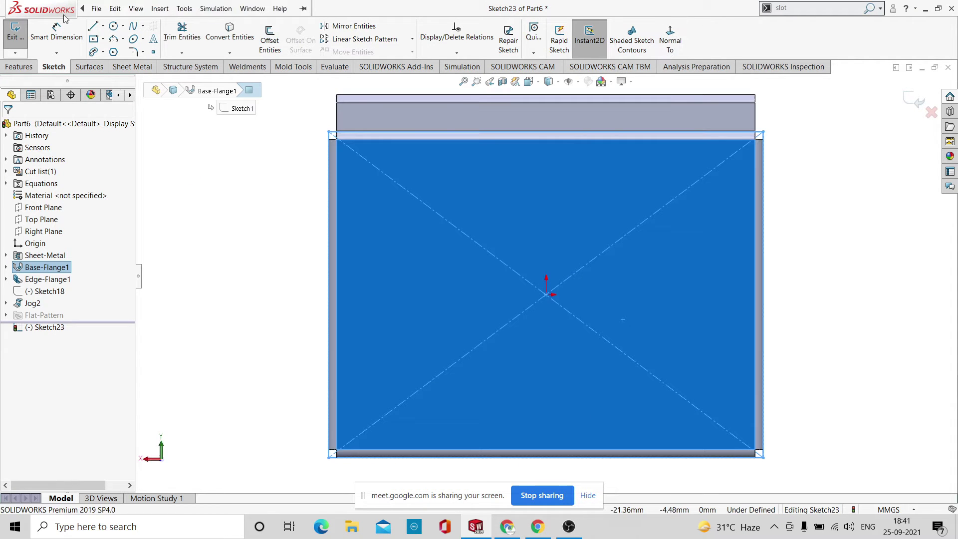
pyautogui.click(93, 39)
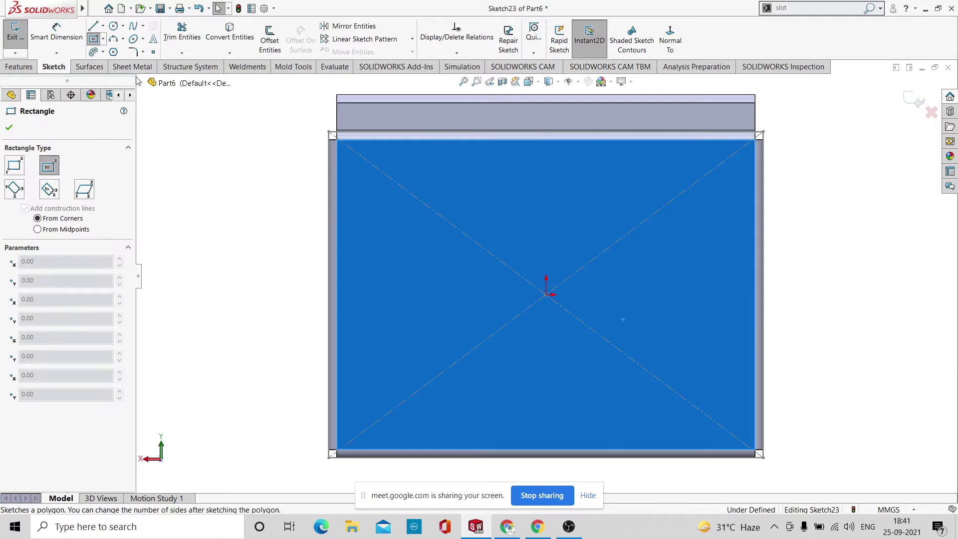
pyautogui.click(546, 295)
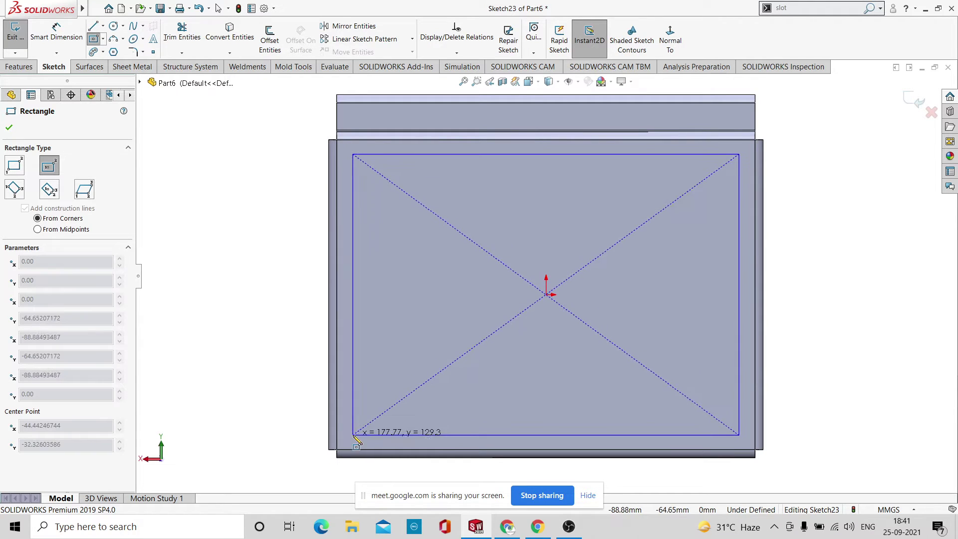
pyautogui.click(373, 431)
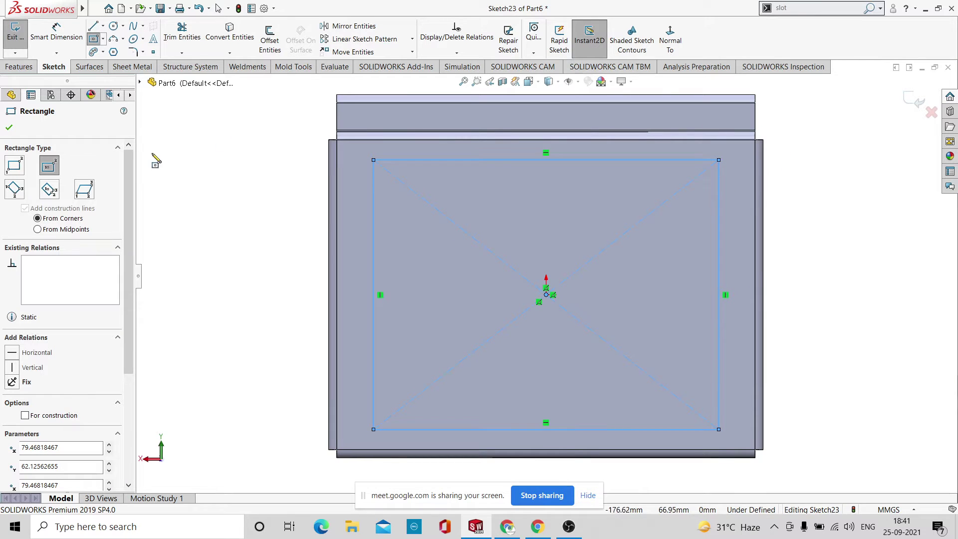
pyautogui.click(8, 130)
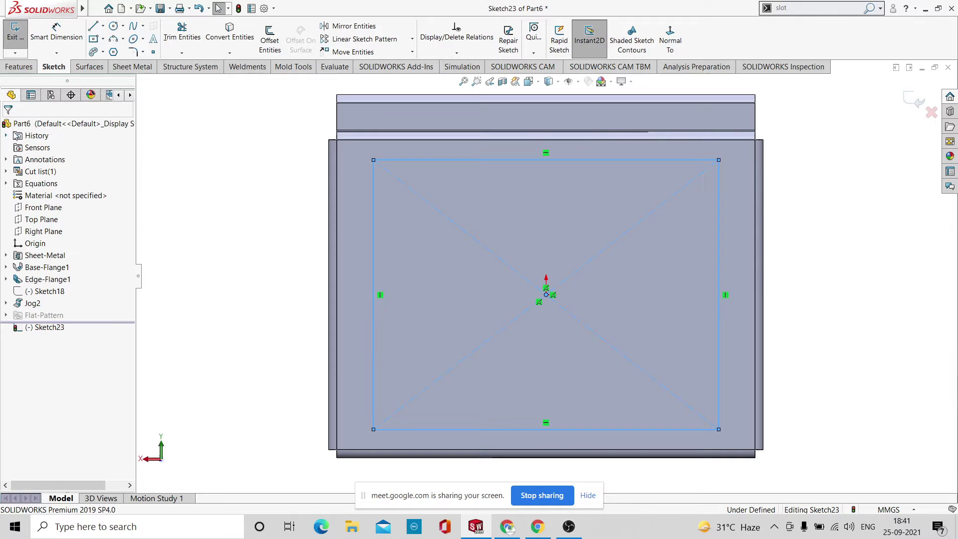
# Draw two solid diagonal lines joining the opposite corners of the rectangle.
pyautogui.click(95, 25)
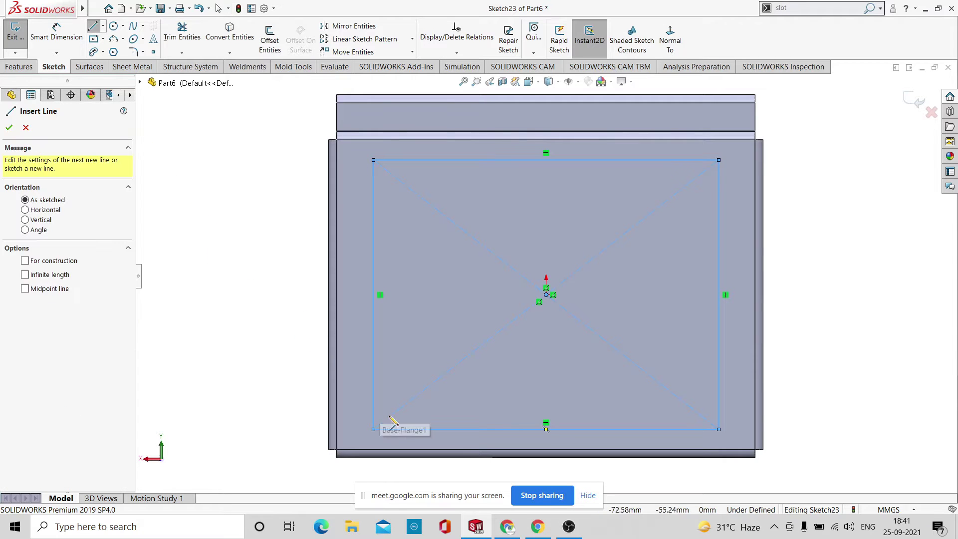
pyautogui.click(373, 430)
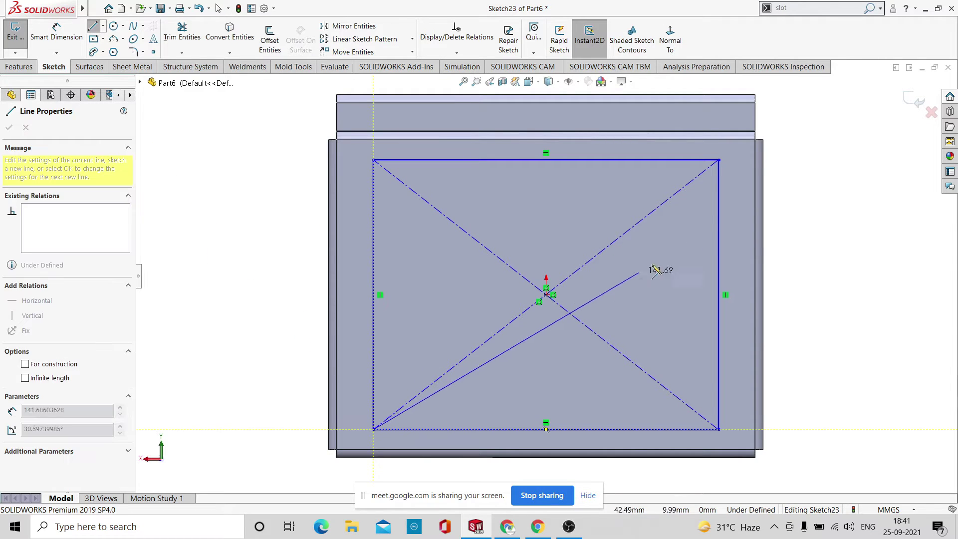
pyautogui.doubleClick(719, 160)
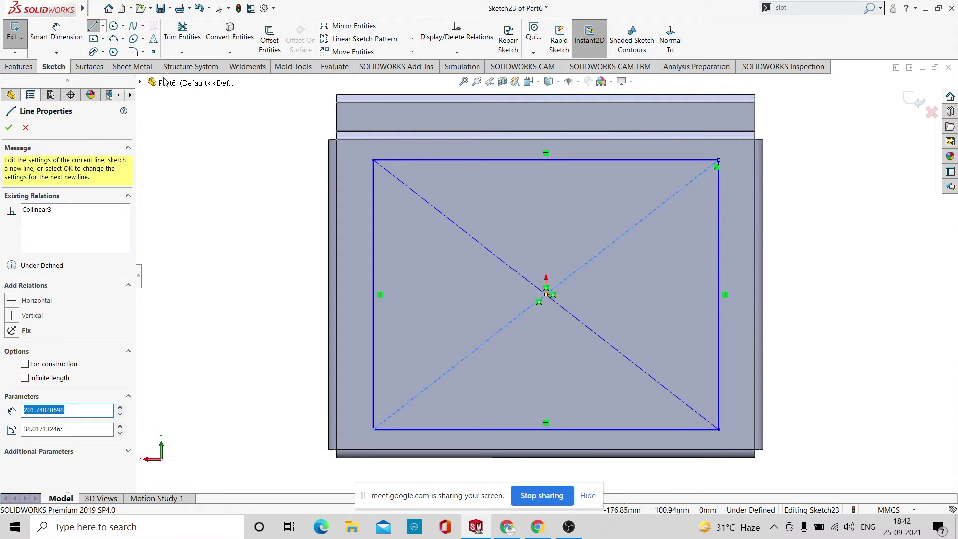
pyautogui.click(374, 160)
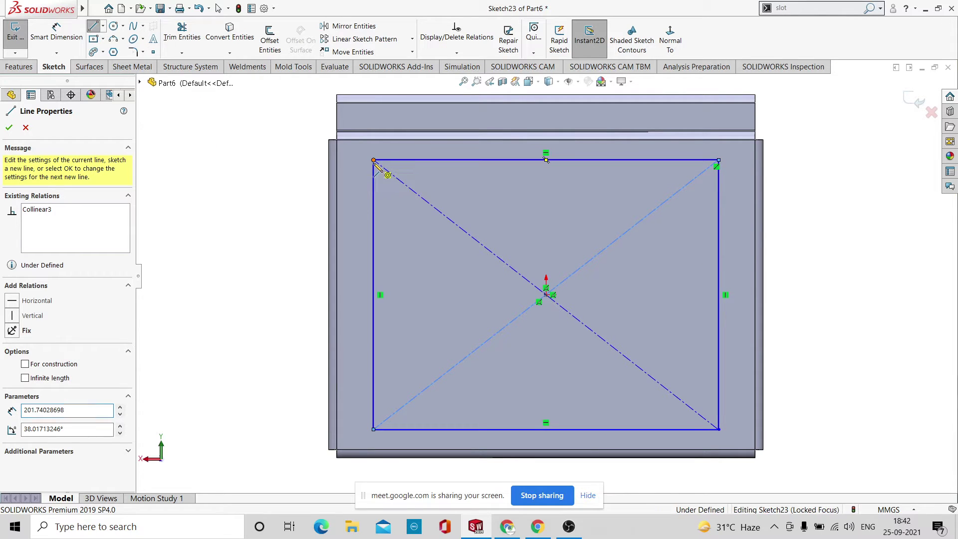
pyautogui.doubleClick(719, 429)
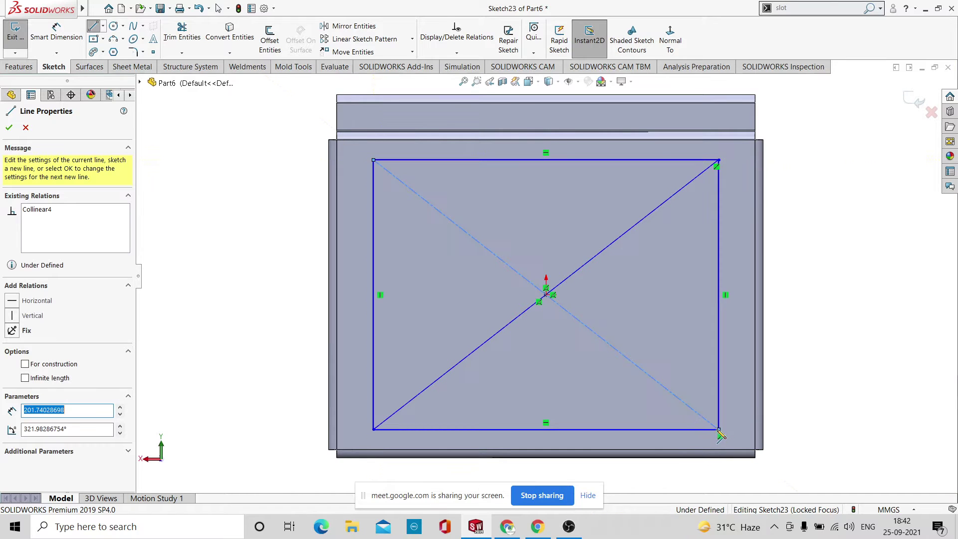
# Draw a vertical and a horizontal line through the rectangle's center, each spanning between opposite sides.
pyautogui.click(546, 160)
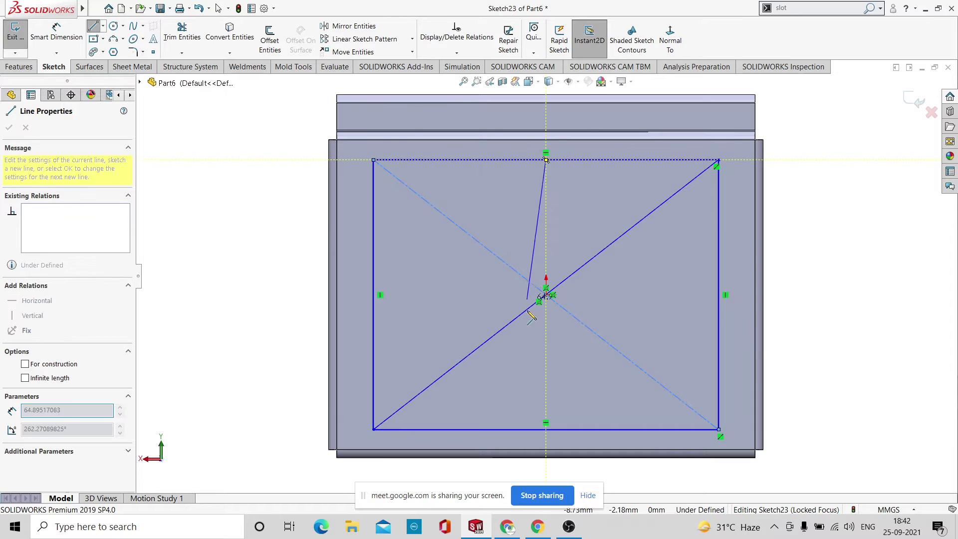
pyautogui.click(545, 429)
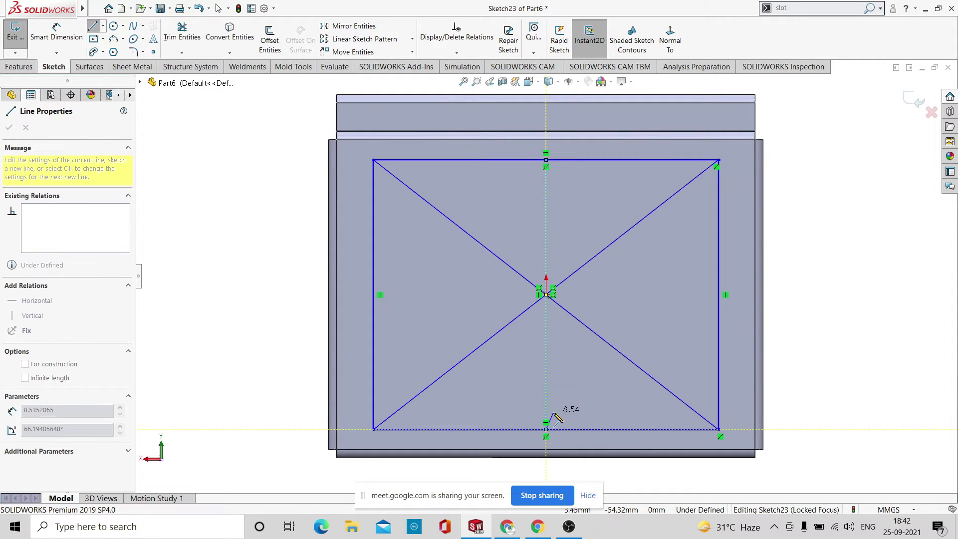
pyautogui.press('Escape')
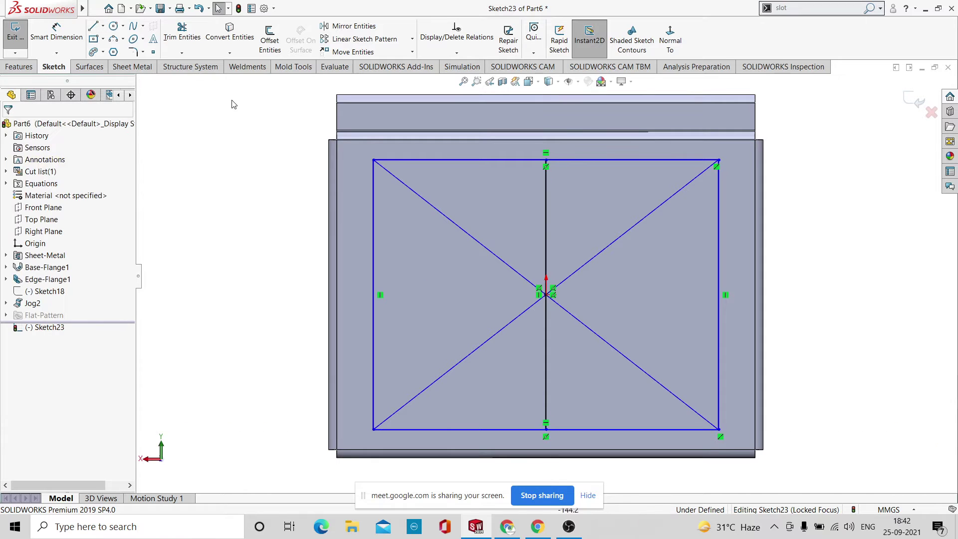
pyautogui.click(104, 26)
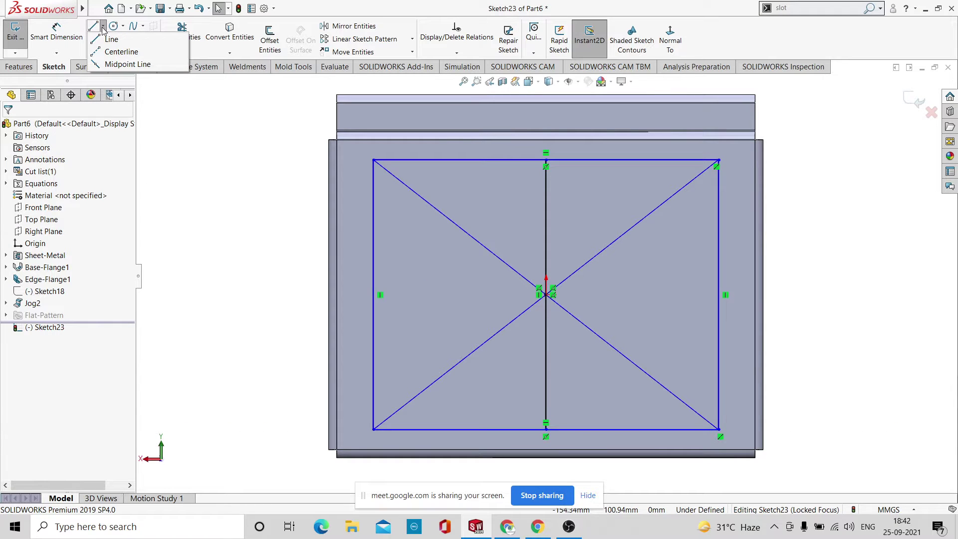
pyautogui.click(111, 40)
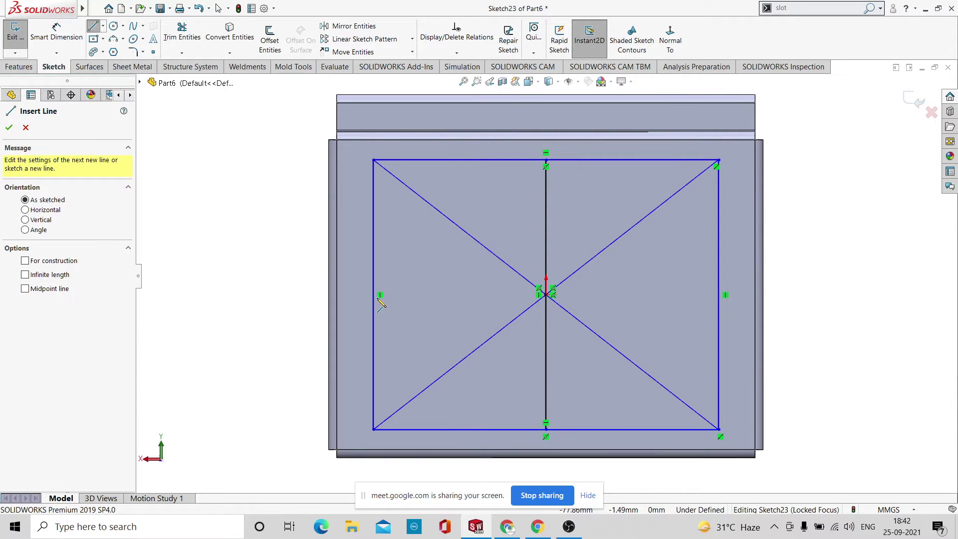
pyautogui.click(374, 294)
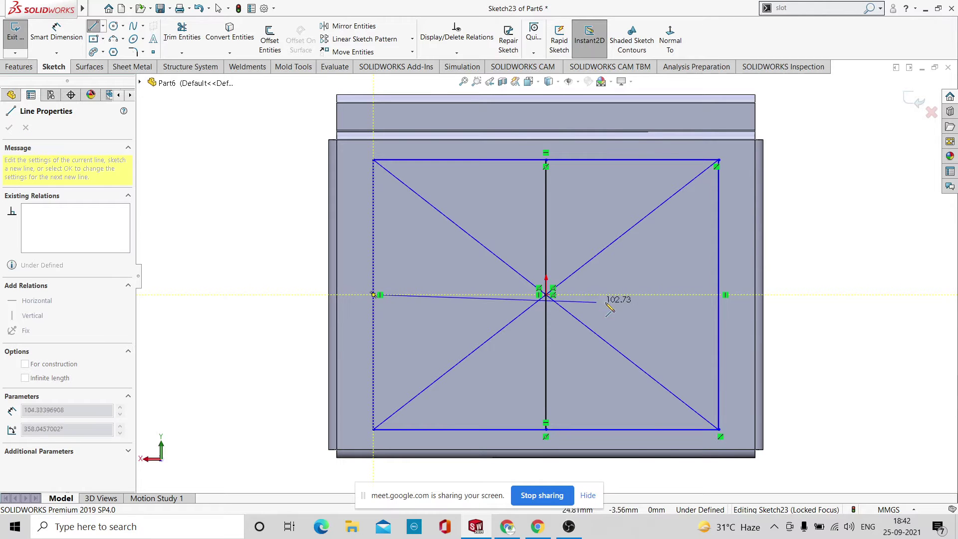
pyautogui.click(722, 294)
pyautogui.rightClick(758, 257)
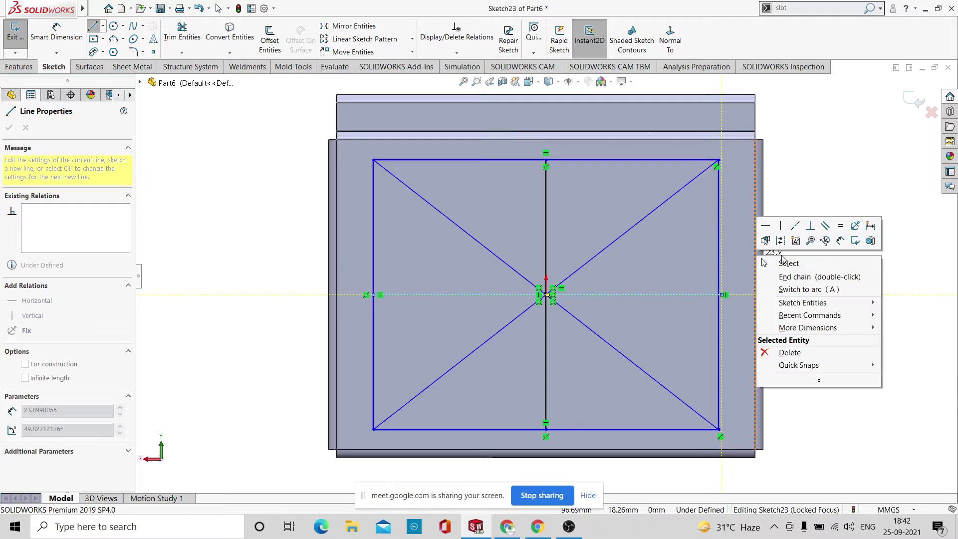
pyautogui.click(773, 259)
# Draw three concentric circles centered on the origin, with radii of about 17, 28 and 41 mm.
pyautogui.scroll(-3, 640, 224)
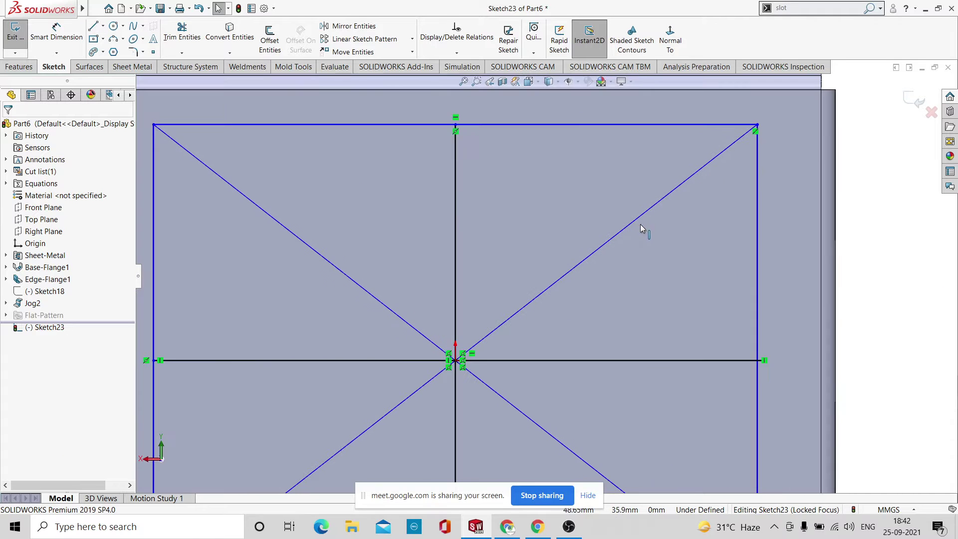
pyautogui.scroll(2, 556, 315)
pyautogui.scroll(3, 542, 330)
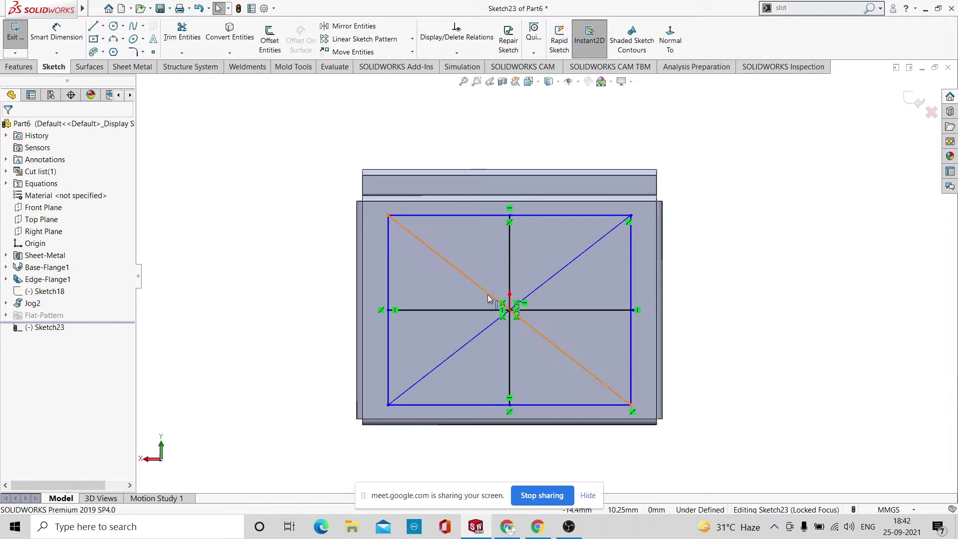
pyautogui.scroll(-2, 469, 298)
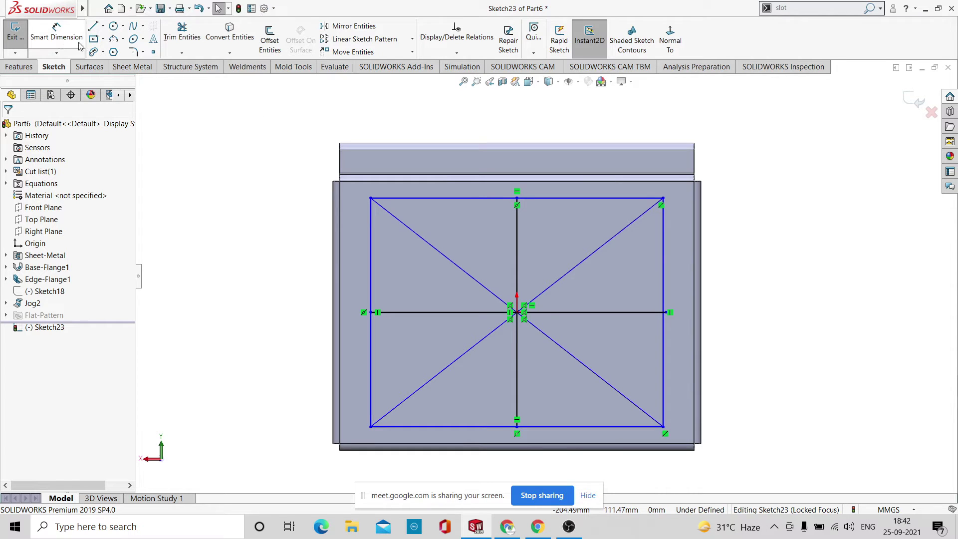
pyautogui.click(113, 28)
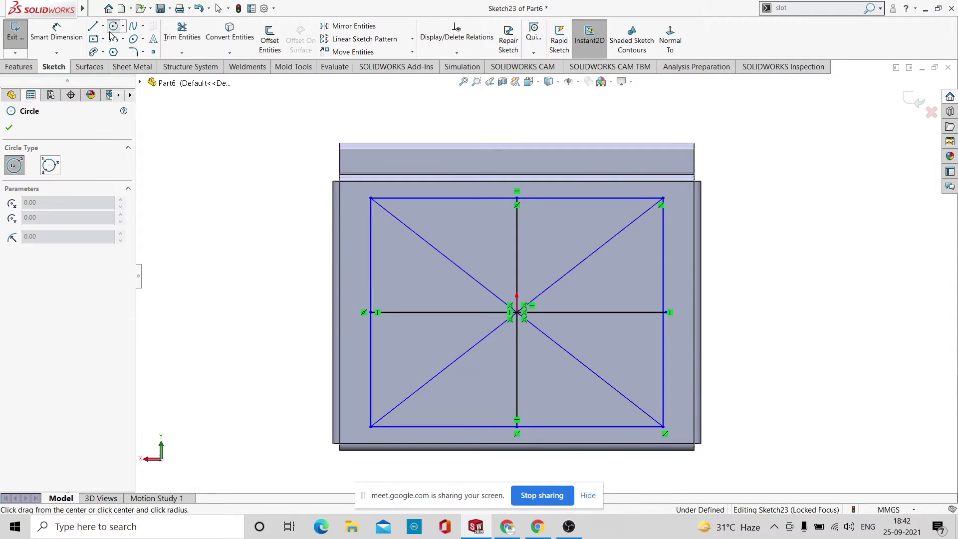
pyautogui.click(517, 312)
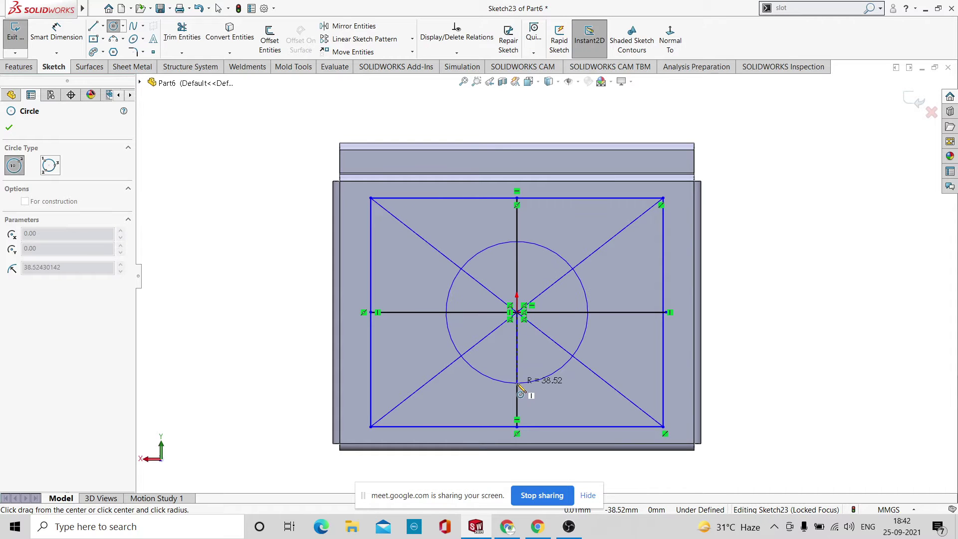
pyautogui.click(506, 342)
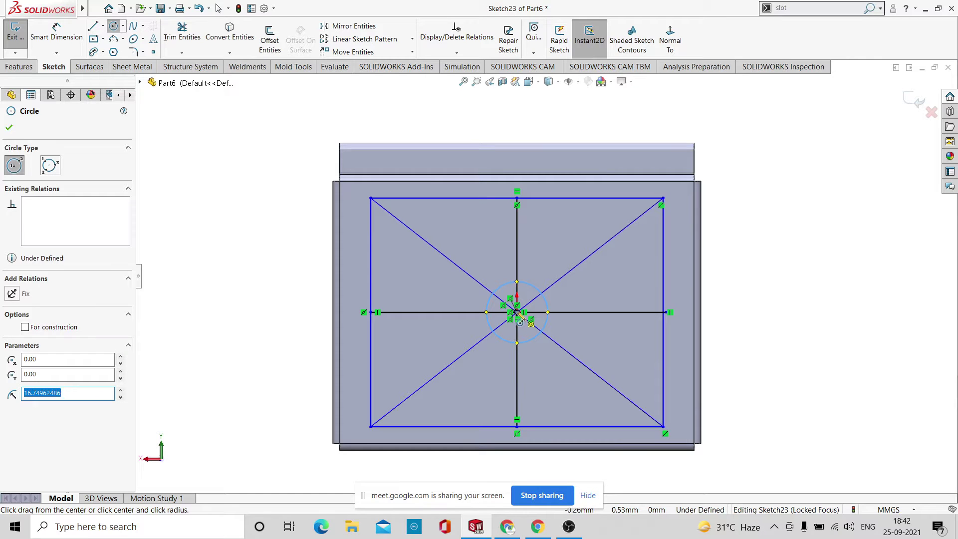
pyautogui.click(517, 313)
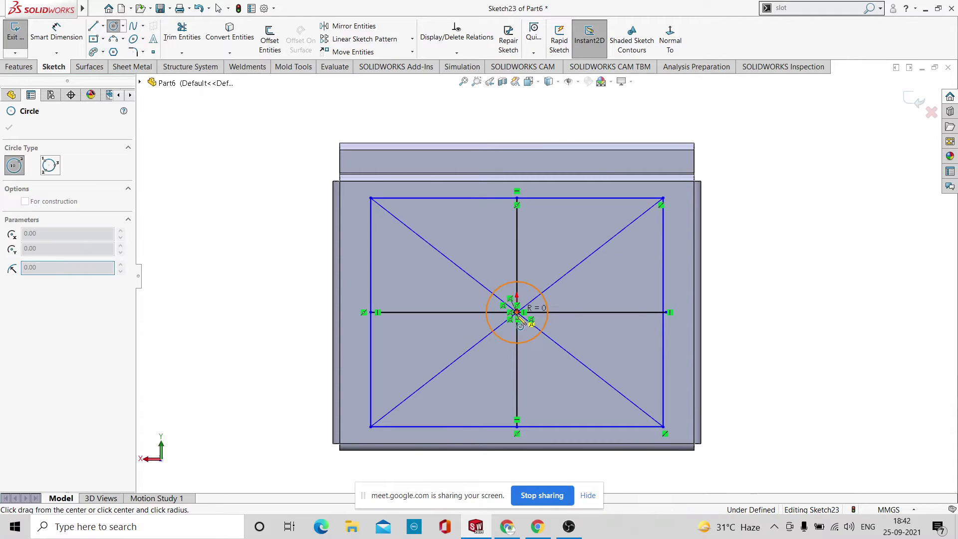
pyautogui.click(504, 363)
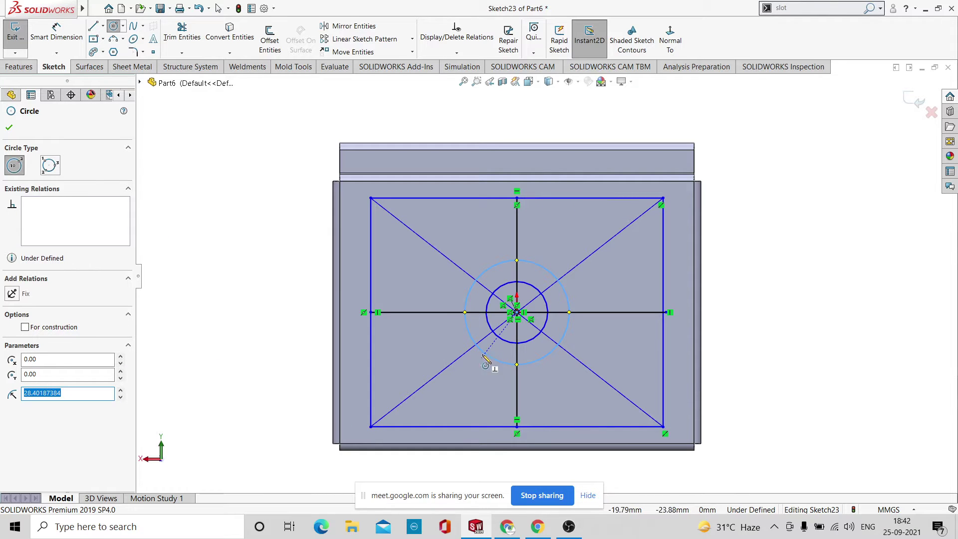
pyautogui.click(516, 312)
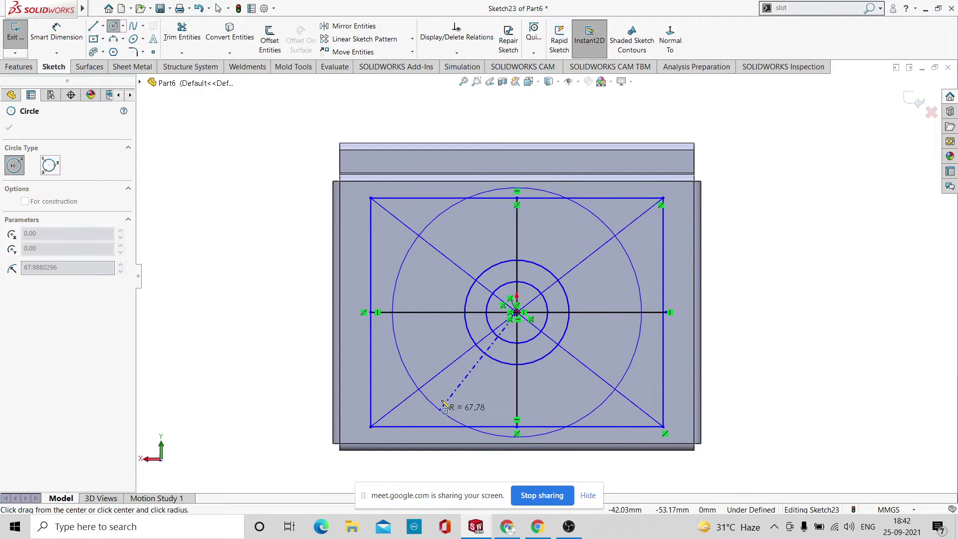
pyautogui.click(467, 372)
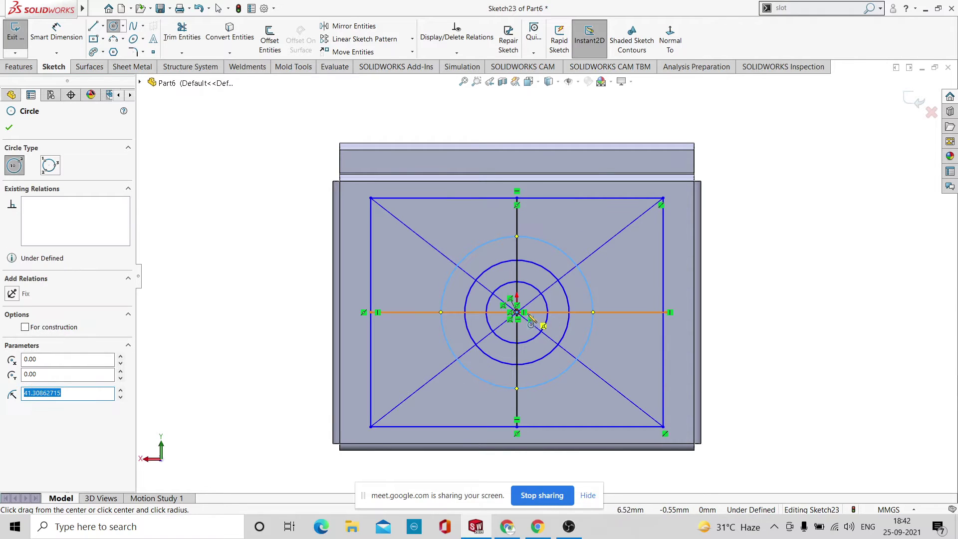
# Add two larger concentric circles, radius about 54 mm and one reaching the rectangle's horizontal sides at about 62 mm, and exit the sketch.
pyautogui.click(516, 313)
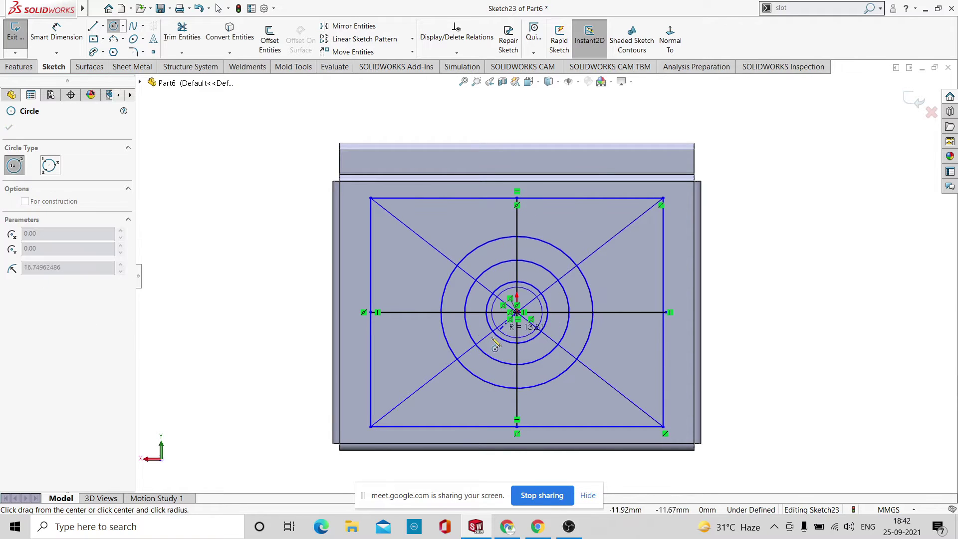
pyautogui.click(442, 387)
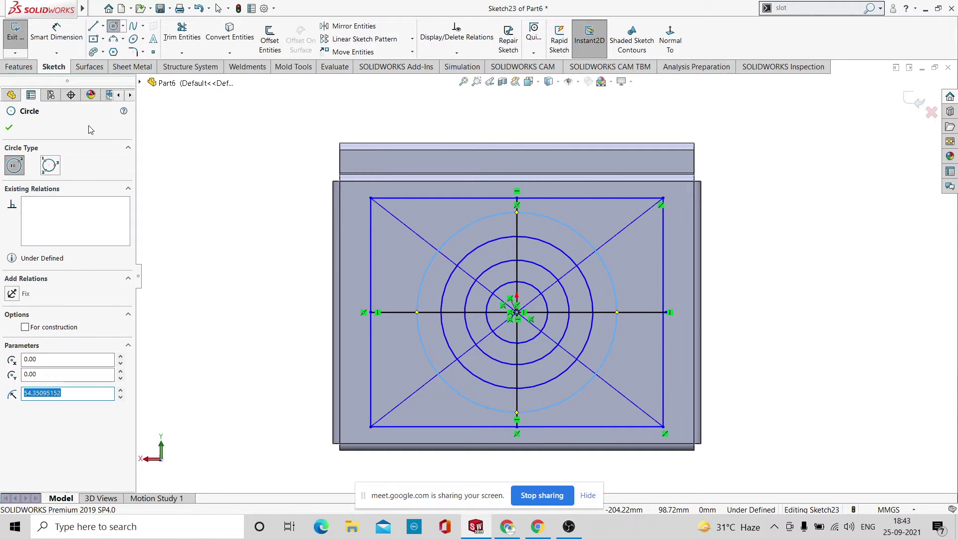
pyautogui.click(519, 314)
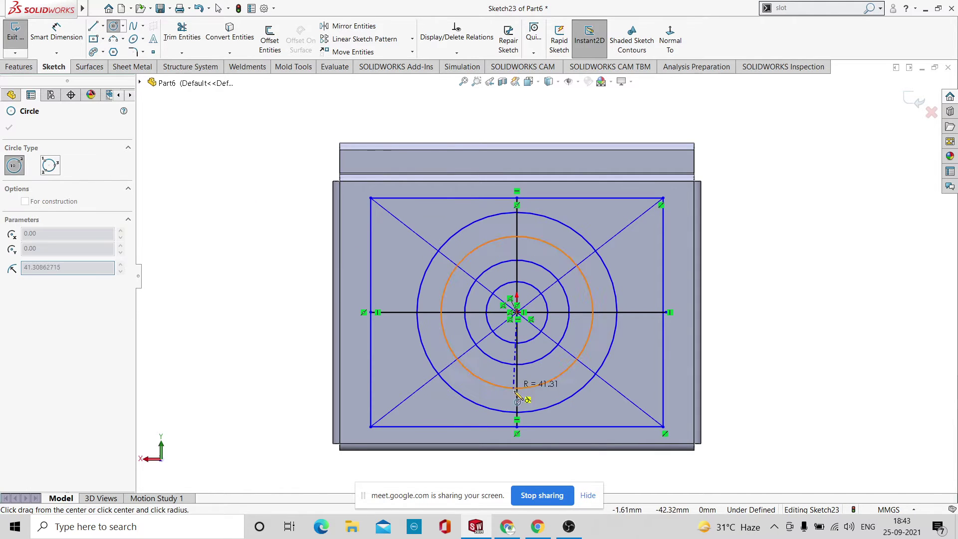
pyautogui.click(519, 433)
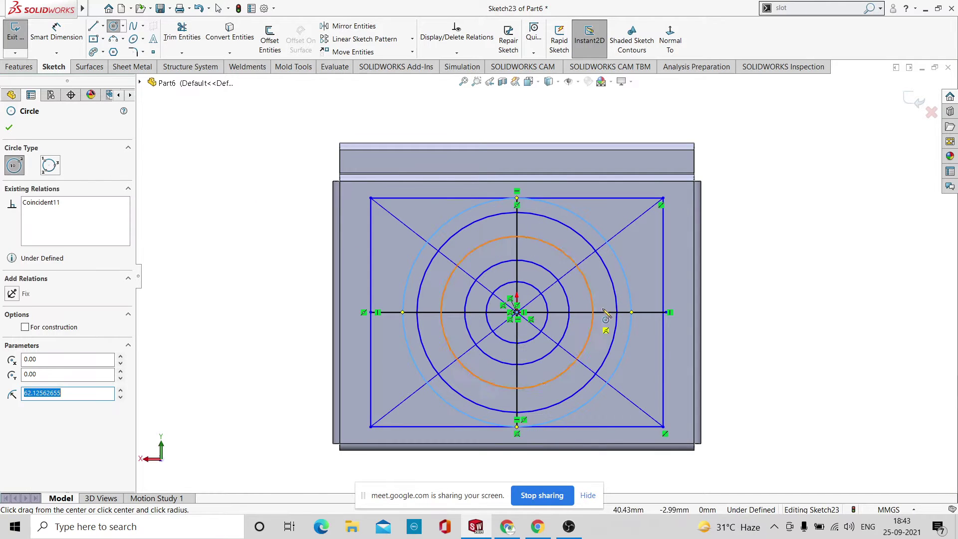
pyautogui.rightClick(780, 261)
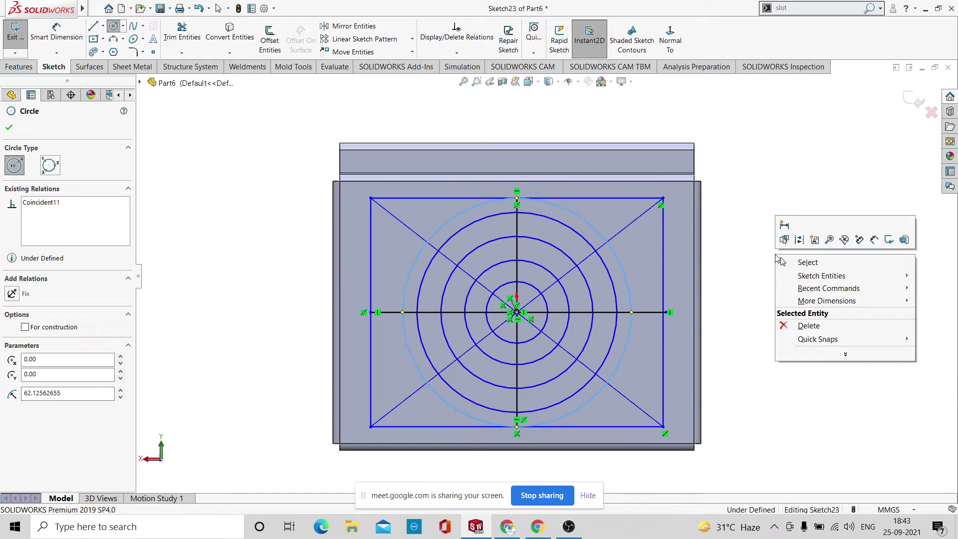
pyautogui.click(808, 262)
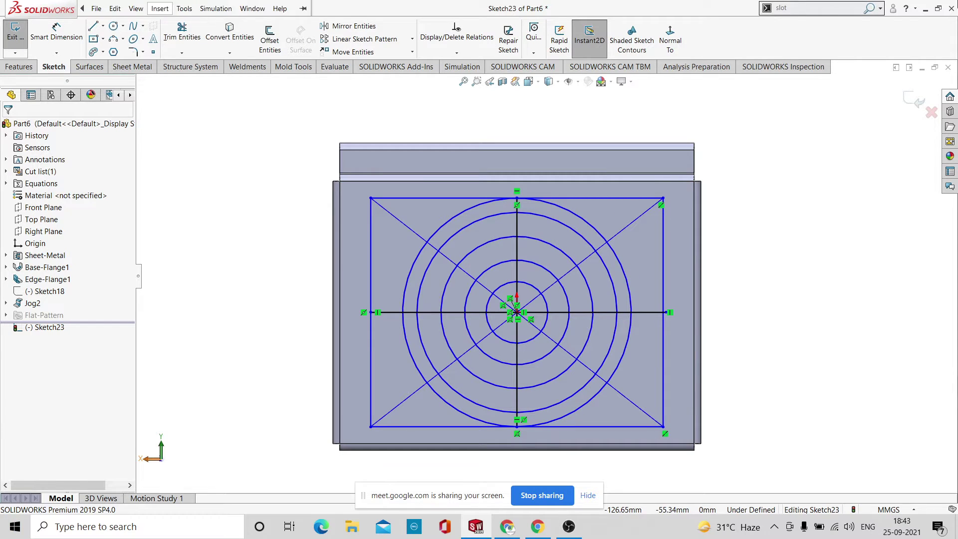
pyautogui.click(919, 105)
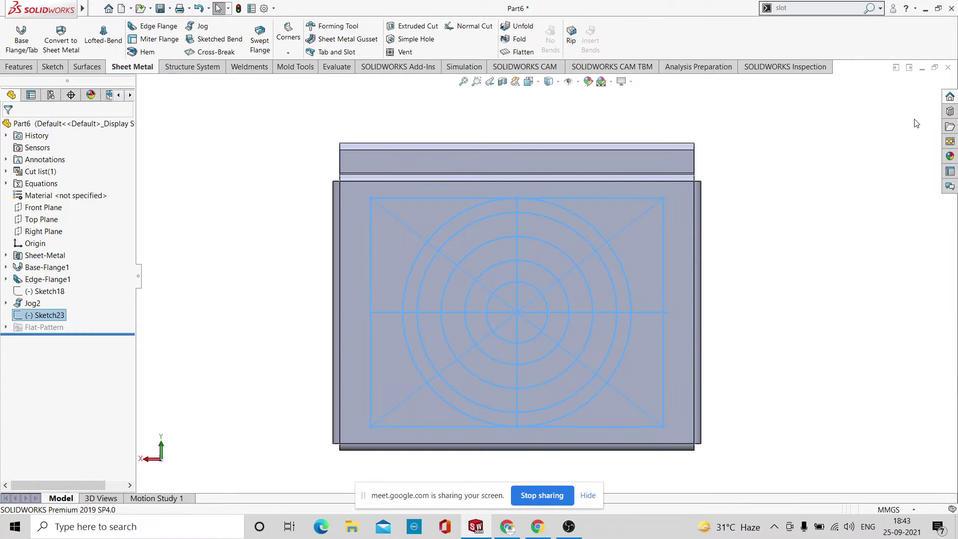
# Reopen the vent sketch, make the horizontal line's overshooting endpoint coincident with the midpoint of the rectangle's side, and exit the sketch.
pyautogui.click(766, 336)
pyautogui.moveTo(766, 336)
pyautogui.mouseDown(button='middle')
pyautogui.moveTo(764, 190)
pyautogui.moveTo(749, 277)
pyautogui.mouseUp(button='middle')
pyautogui.scroll(-5, 657, 286)
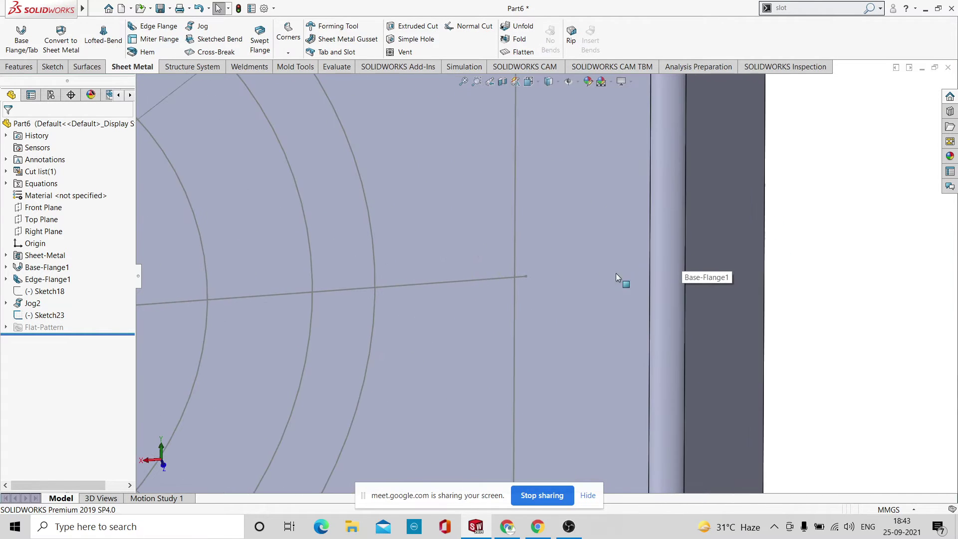
pyautogui.scroll(5, 621, 276)
pyautogui.scroll(-5, 429, 304)
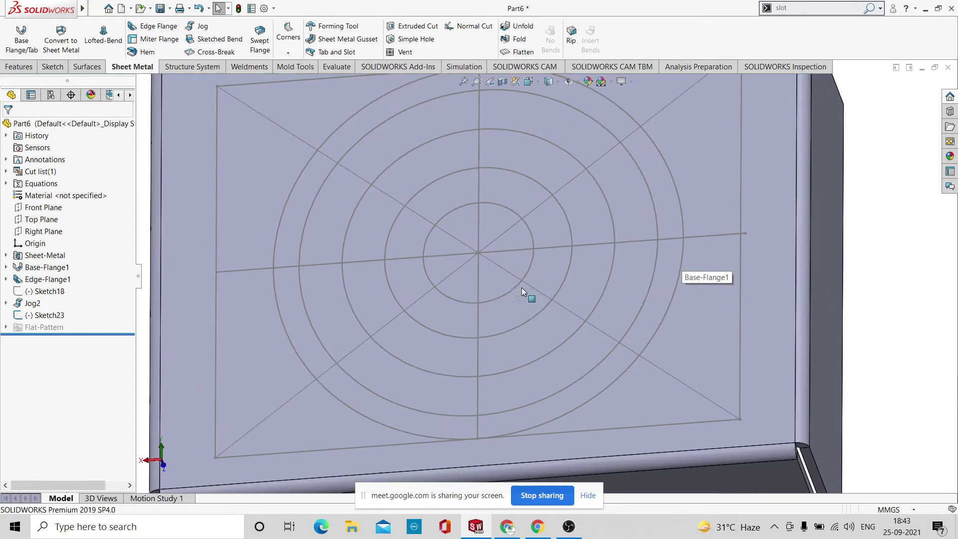
pyautogui.scroll(-4, 740, 235)
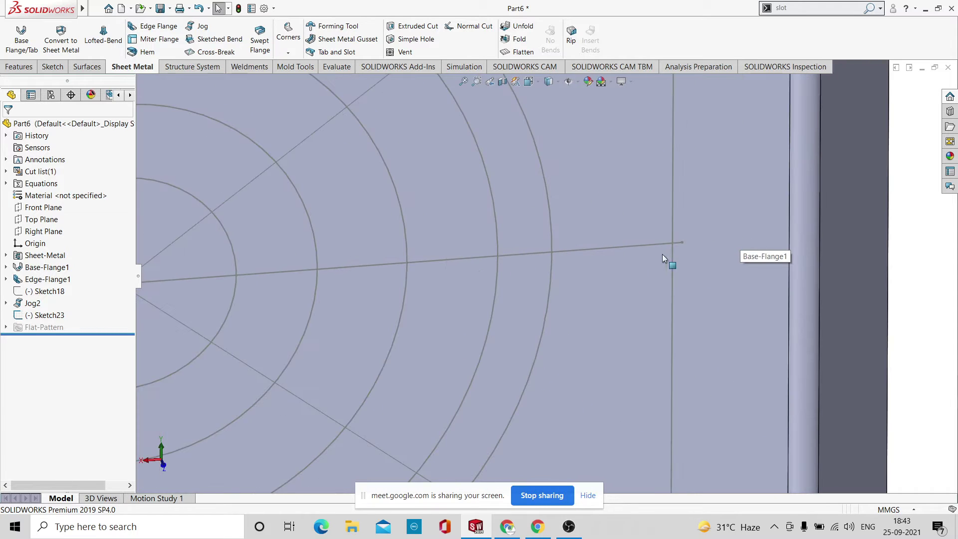
pyautogui.scroll(6, 696, 265)
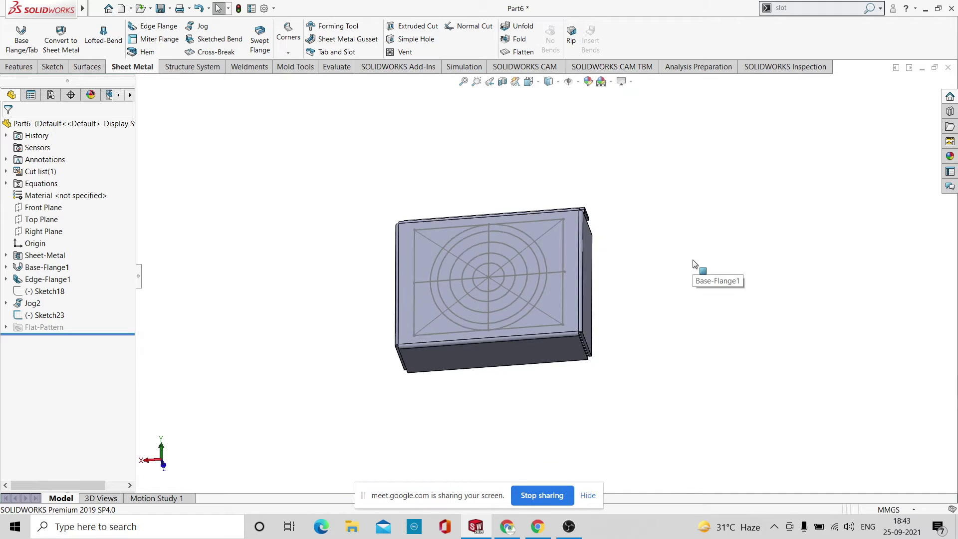
pyautogui.doubleClick(658, 283)
pyautogui.scroll(-5, 555, 270)
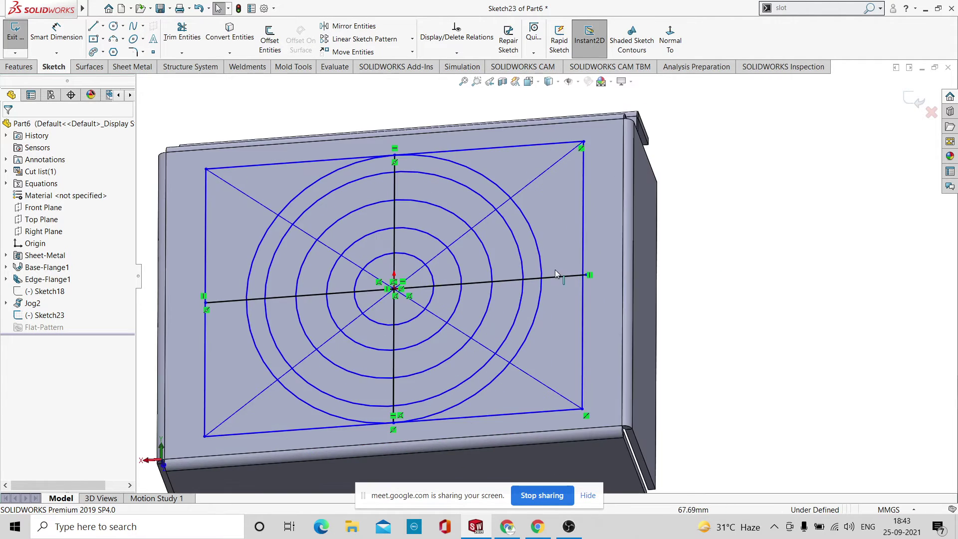
pyautogui.scroll(-4, 555, 269)
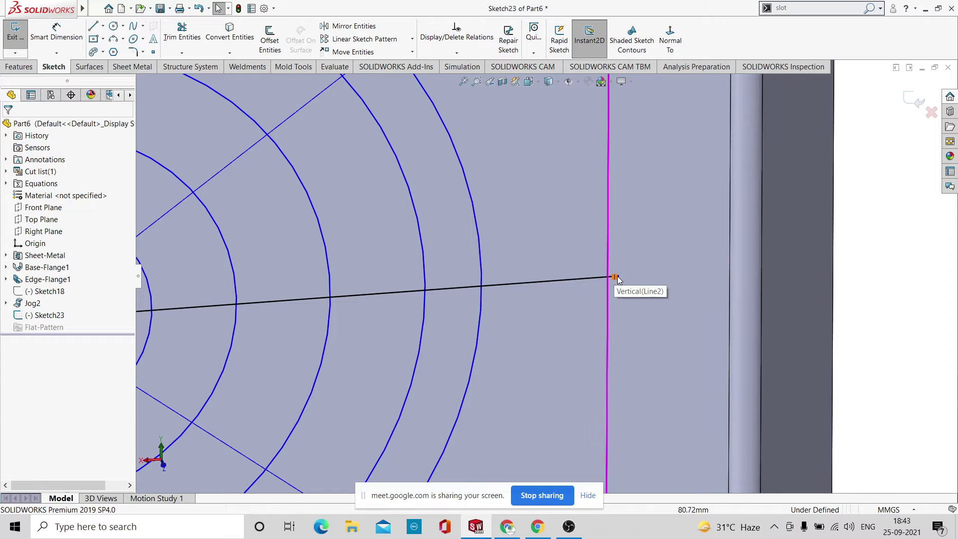
pyautogui.scroll(-5, 617, 276)
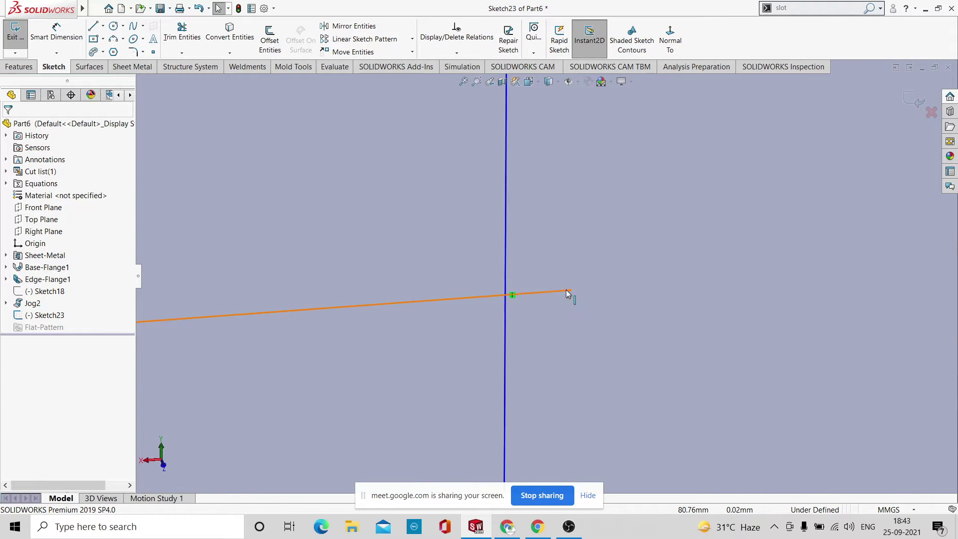
pyautogui.click(569, 289)
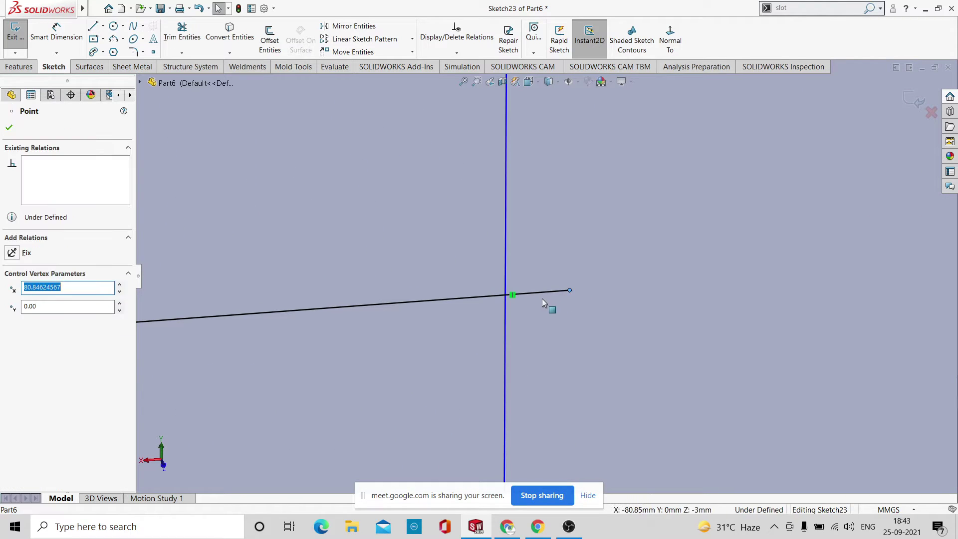
pyautogui.keyDown('ctrl'); pyautogui.click(505, 295); pyautogui.keyUp('ctrl')
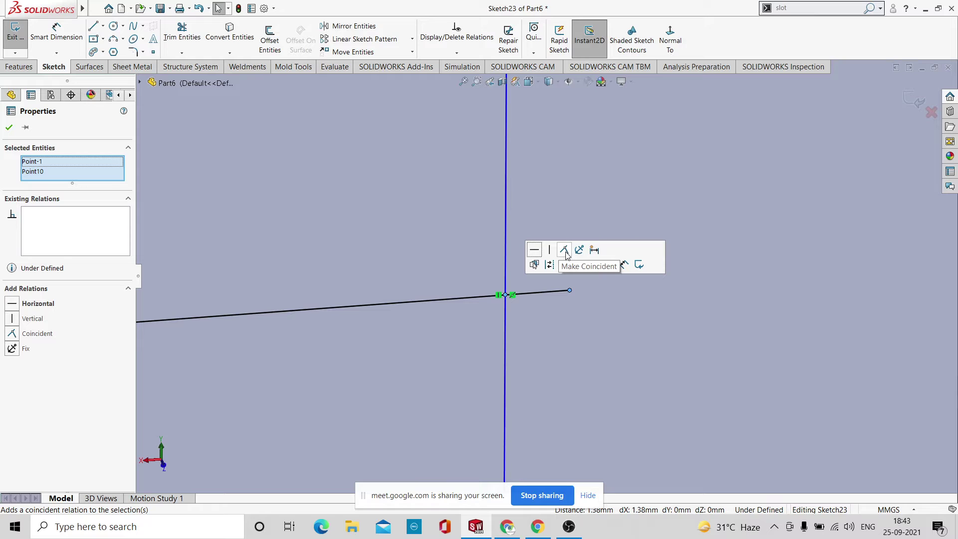
pyautogui.click(564, 250)
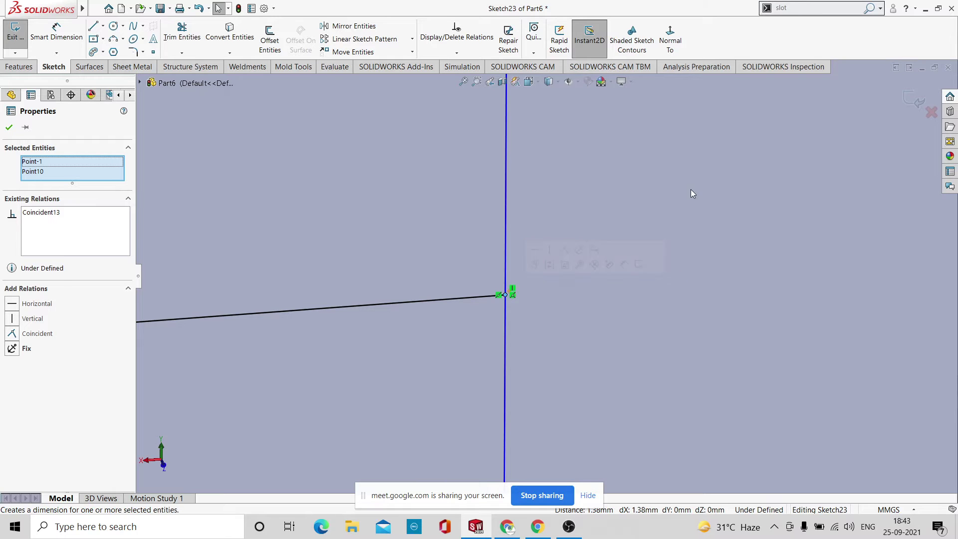
pyautogui.click(690, 190)
pyautogui.scroll(10, 695, 264)
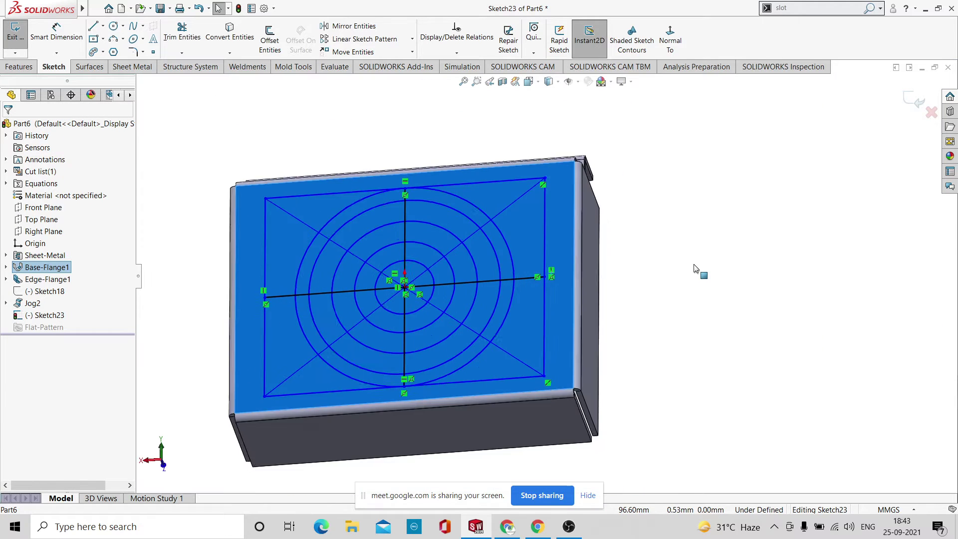
pyautogui.click(919, 101)
# Turn on the Perspective display for the sheet metal box.
pyautogui.scroll(3, 514, 282)
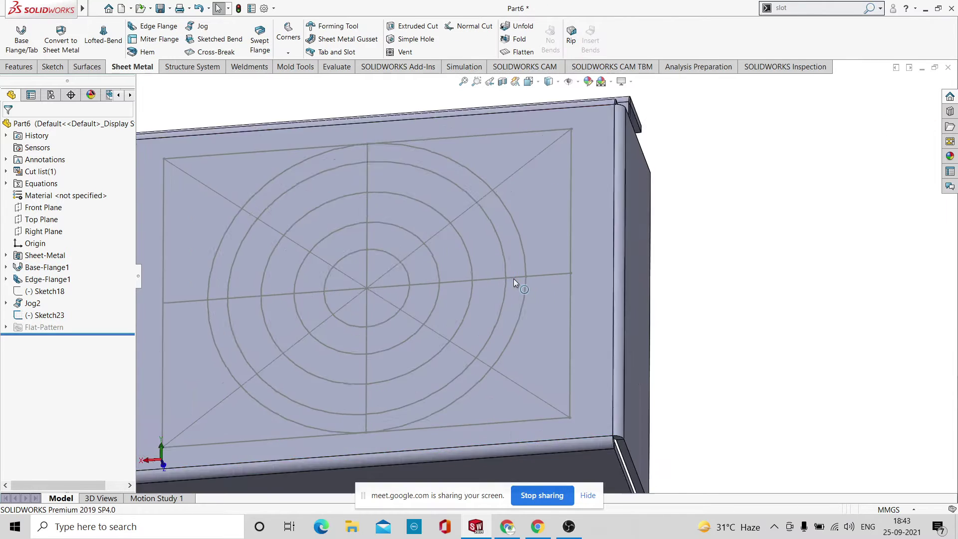
pyautogui.scroll(-2, 513, 279)
pyautogui.scroll(6, 589, 280)
pyautogui.scroll(-4, 483, 282)
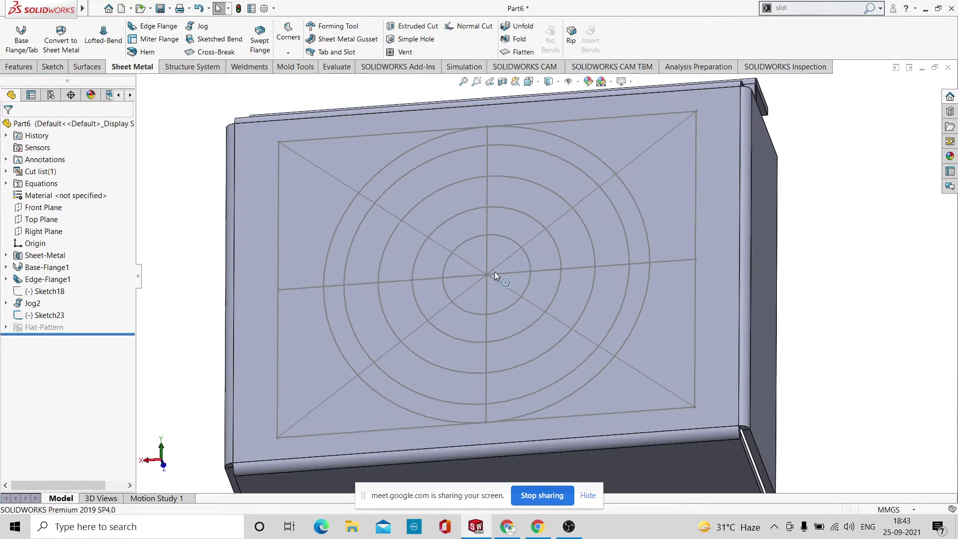
pyautogui.scroll(3, 672, 247)
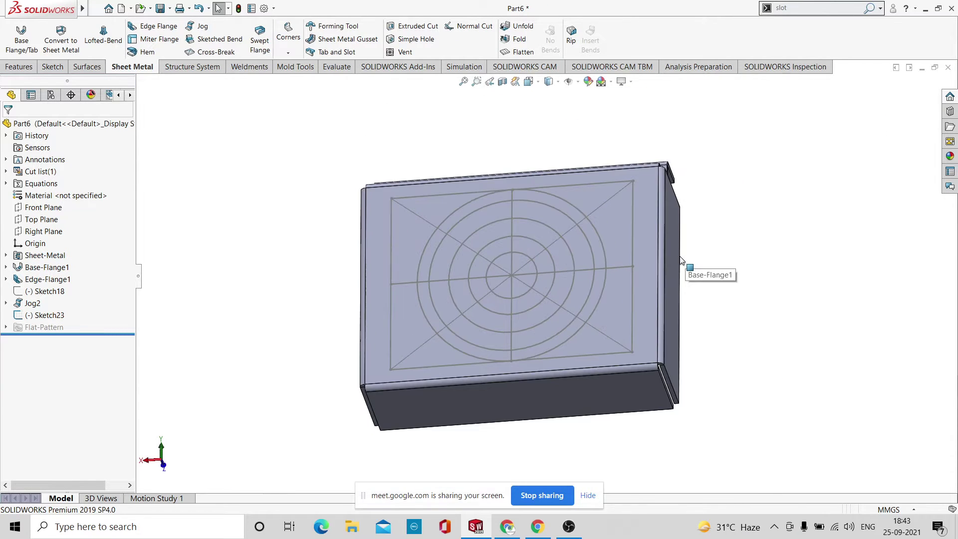
pyautogui.click(631, 82)
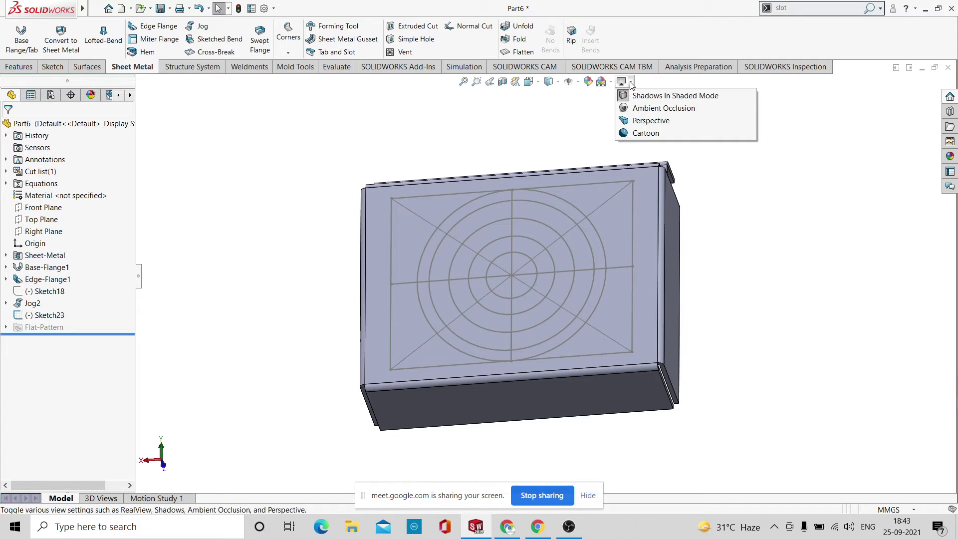
pyautogui.click(643, 122)
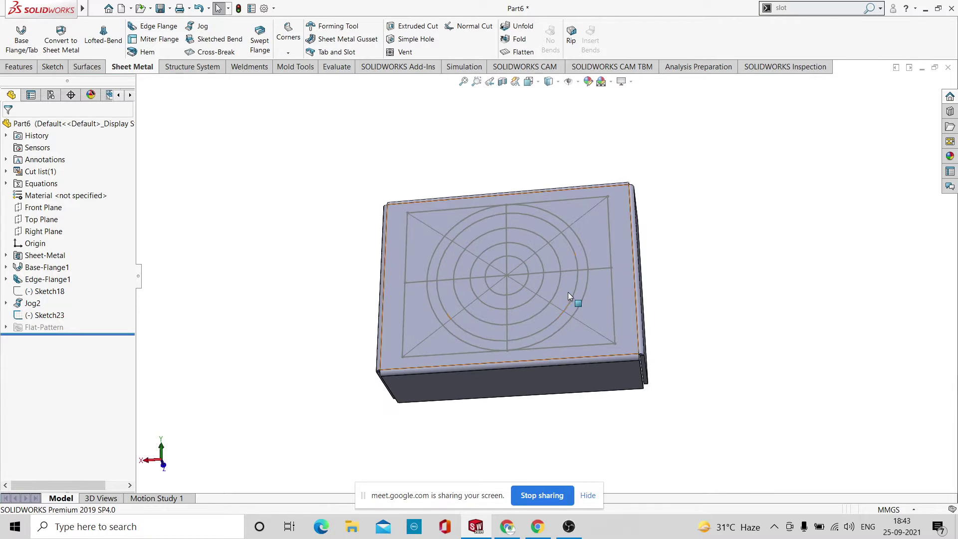
# Start a Vent on the box's large face and select the sketched rectangle's four sides as its boundary.
pyautogui.scroll(-2, 580, 262)
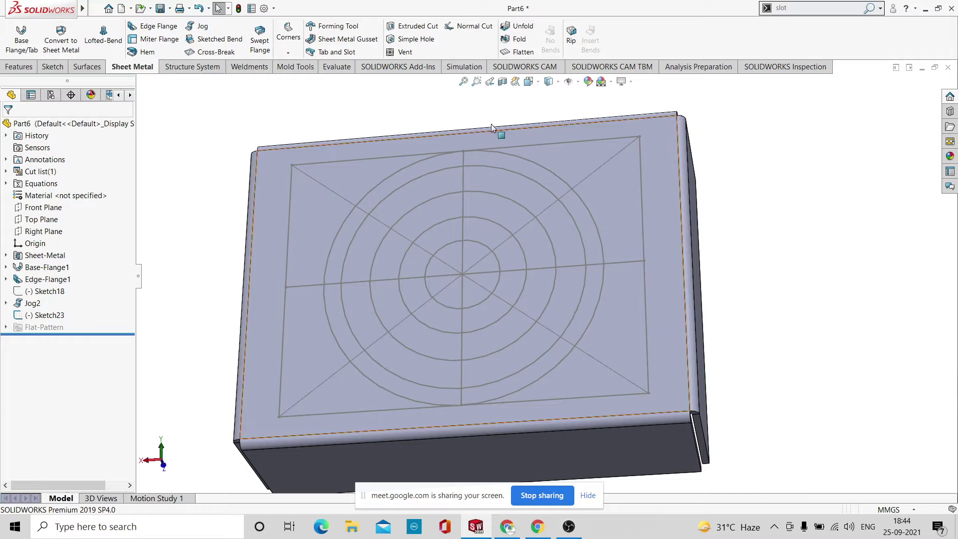
pyautogui.click(417, 51)
pyautogui.scroll(2, 530, 244)
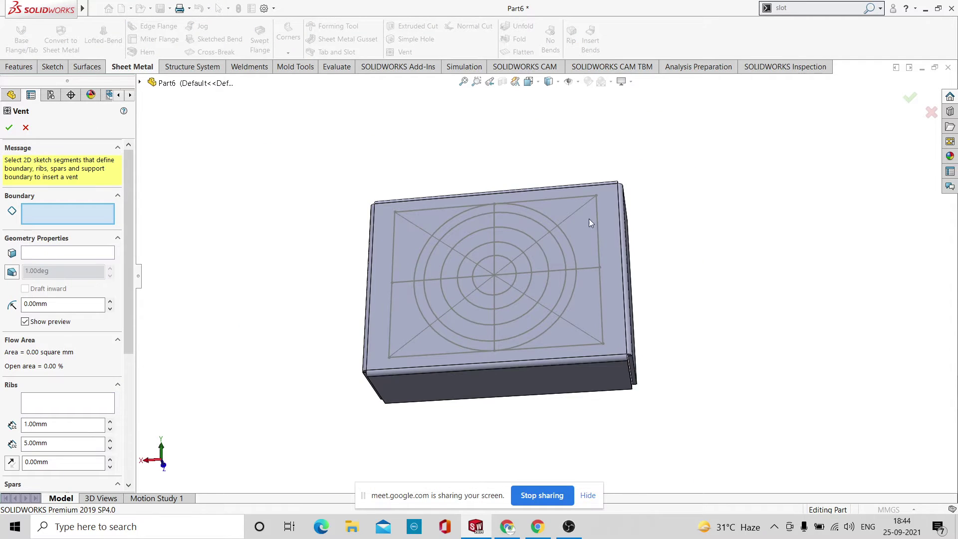
pyautogui.scroll(-3, 569, 249)
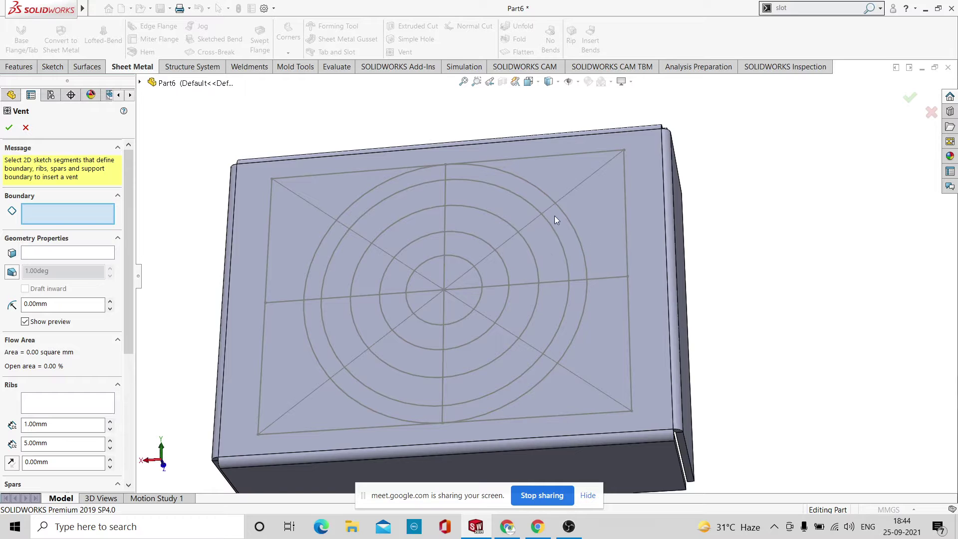
pyautogui.scroll(2, 615, 256)
pyautogui.moveTo(617, 256); pyautogui.dragTo(712, 220, button='middle')
pyautogui.scroll(-3, 529, 217)
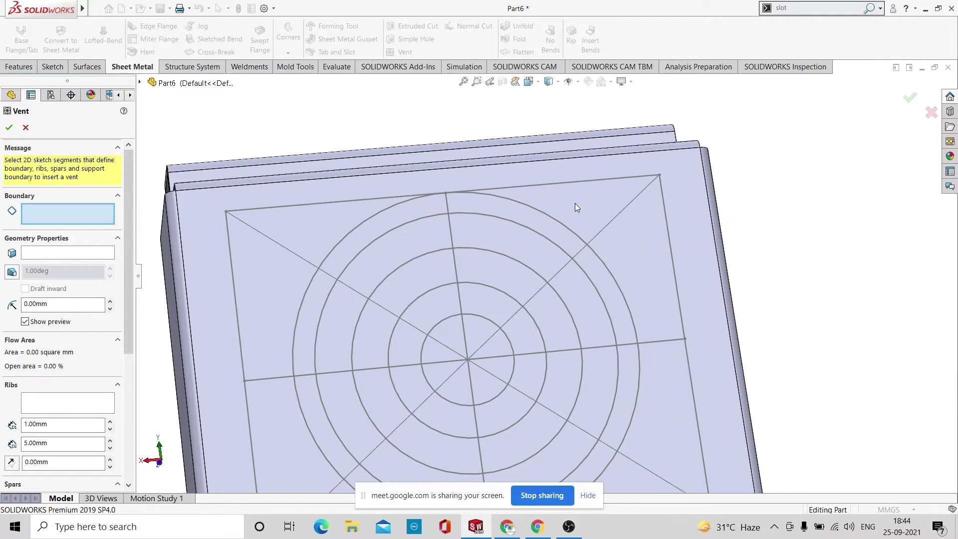
pyautogui.click(582, 181)
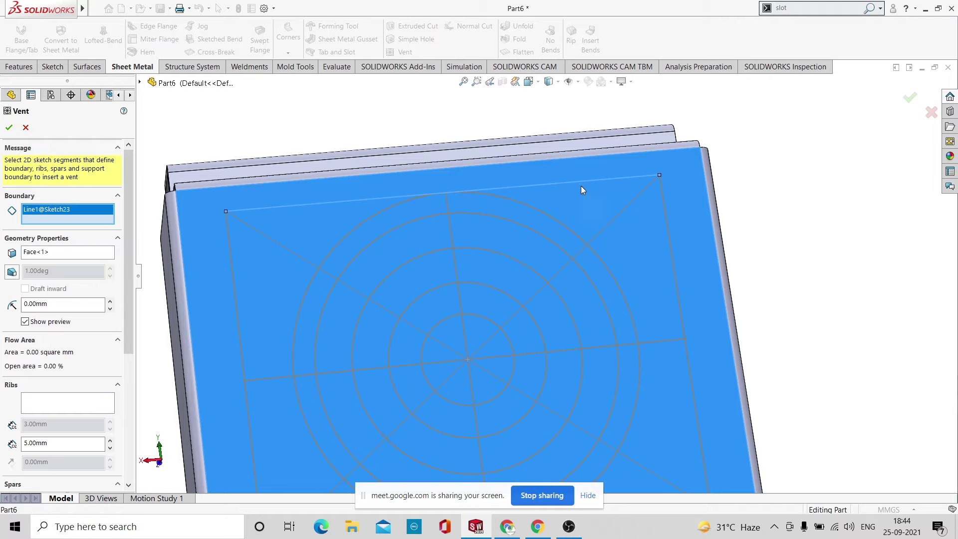
pyautogui.scroll(3, 579, 220)
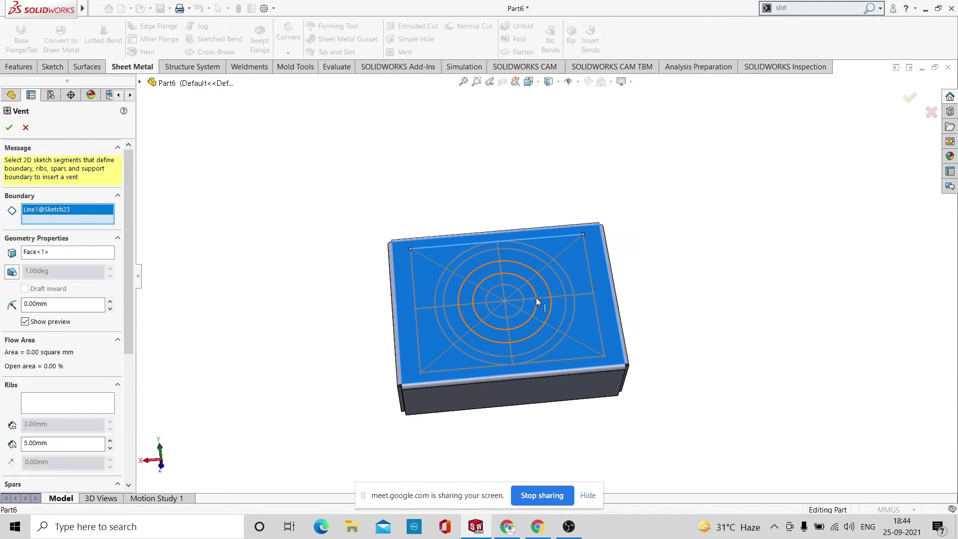
pyautogui.scroll(-3, 537, 294)
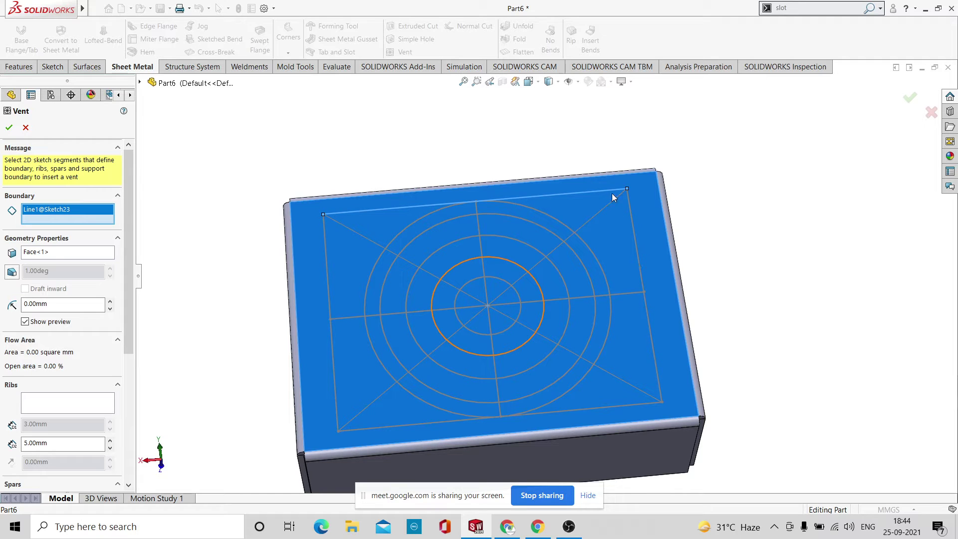
pyautogui.click(641, 282)
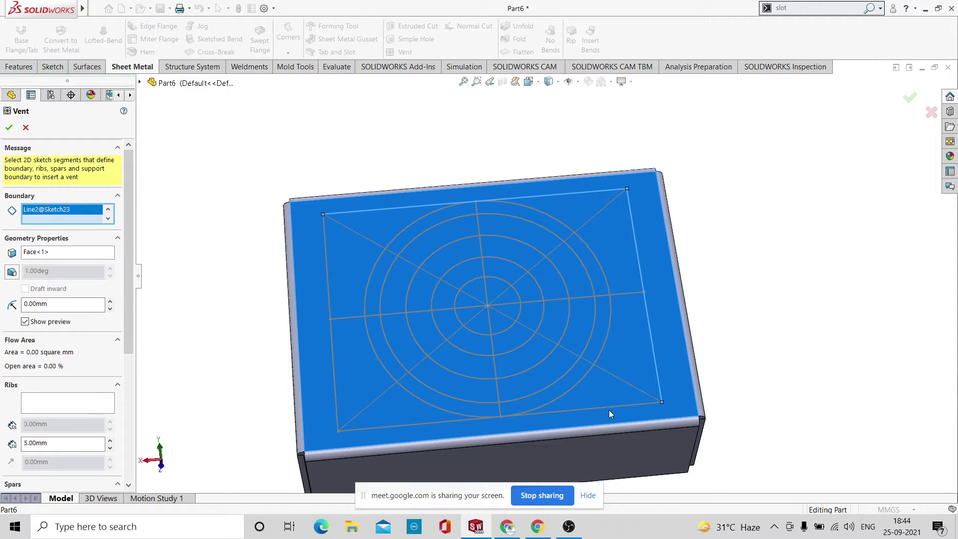
pyautogui.click(558, 415)
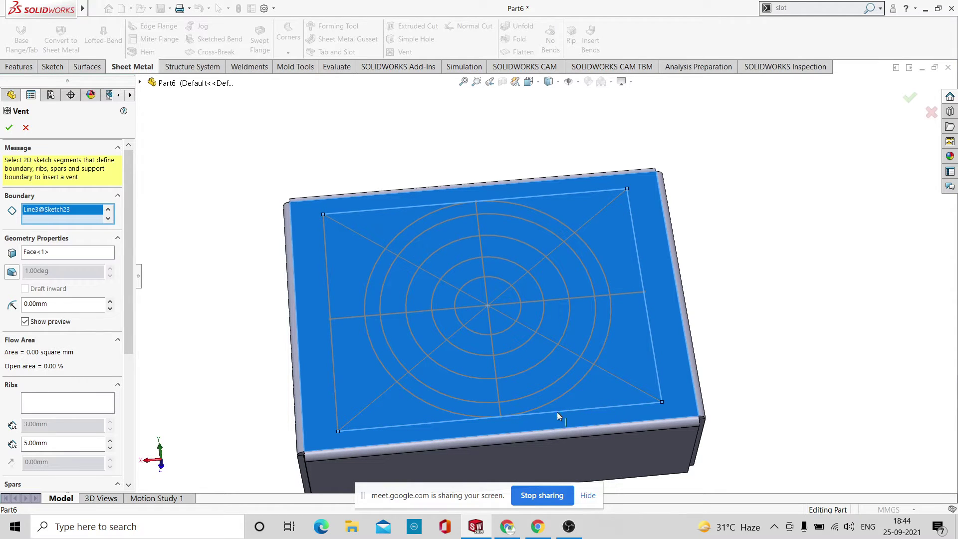
pyautogui.click(337, 386)
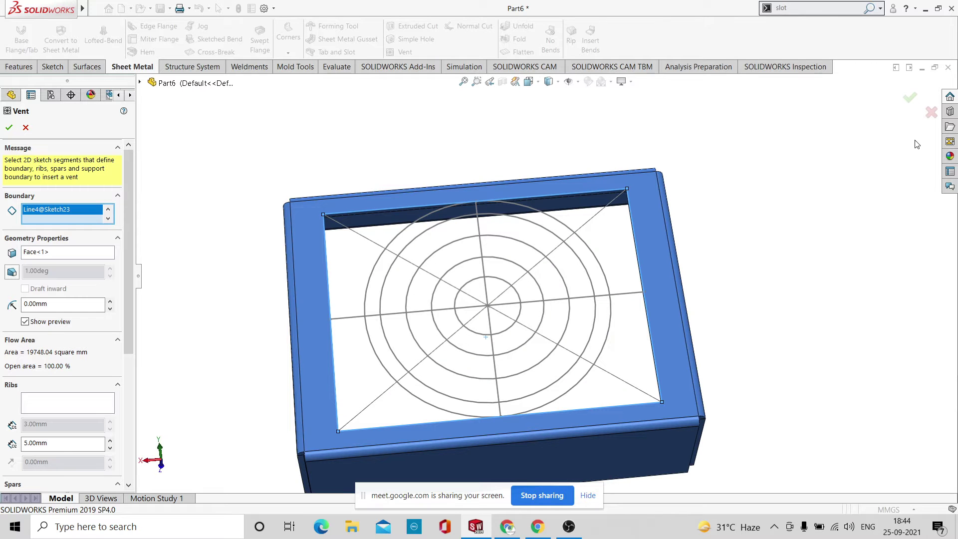
# Assign both diagonals and the horizontal and vertical center lines of the sketch as the vent's ribs.
pyautogui.moveTo(823, 283); pyautogui.dragTo(761, 301, button='middle')
pyautogui.scroll(5, 802, 196)
pyautogui.moveTo(802, 196); pyautogui.dragTo(787, 261, button='middle')
pyautogui.scroll(-3, 594, 335)
pyautogui.moveTo(723, 303); pyautogui.dragTo(734, 249, button='middle')
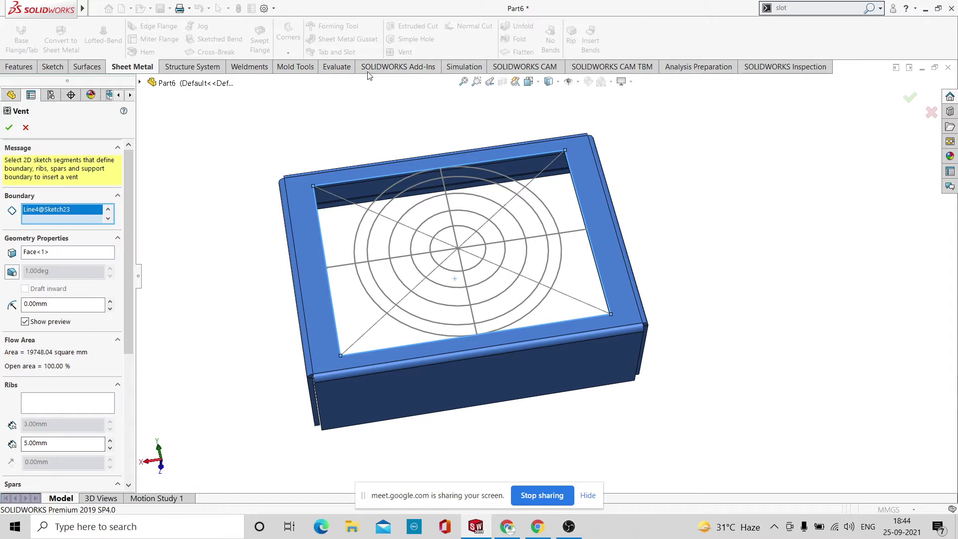
pyautogui.click(50, 402)
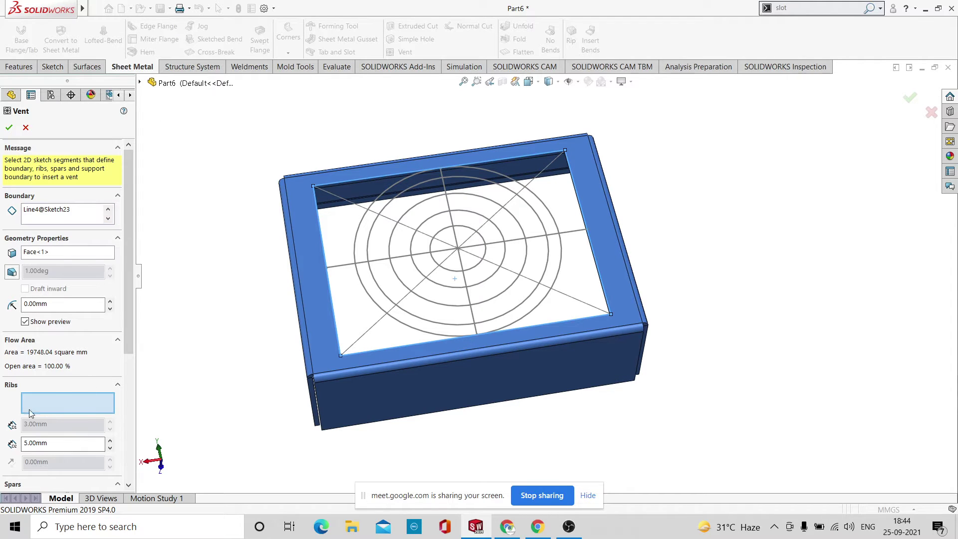
pyautogui.click(333, 195)
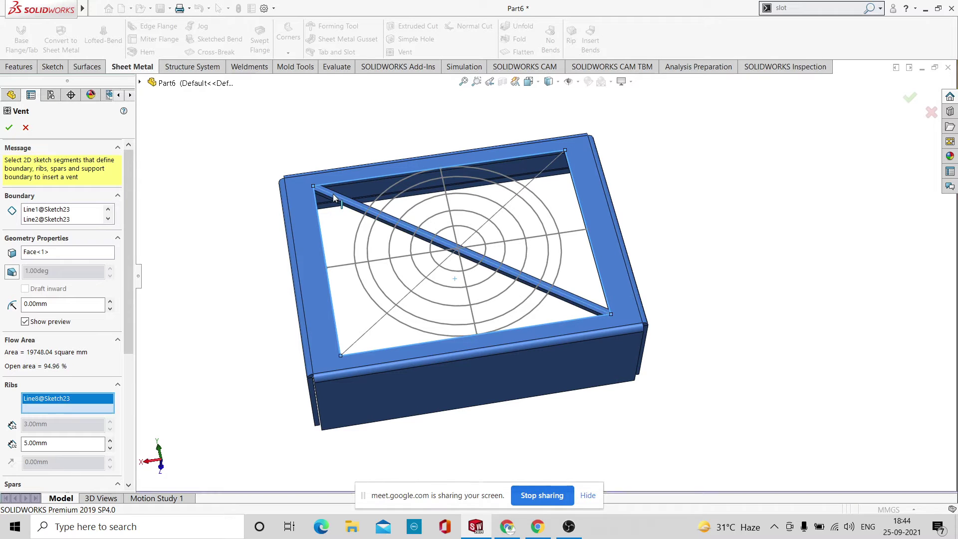
pyautogui.click(546, 173)
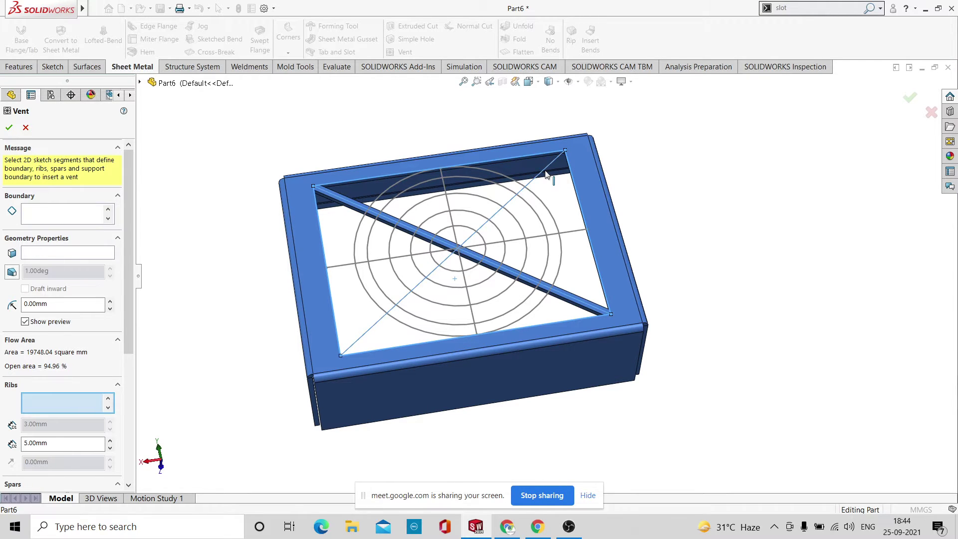
pyautogui.click(579, 236)
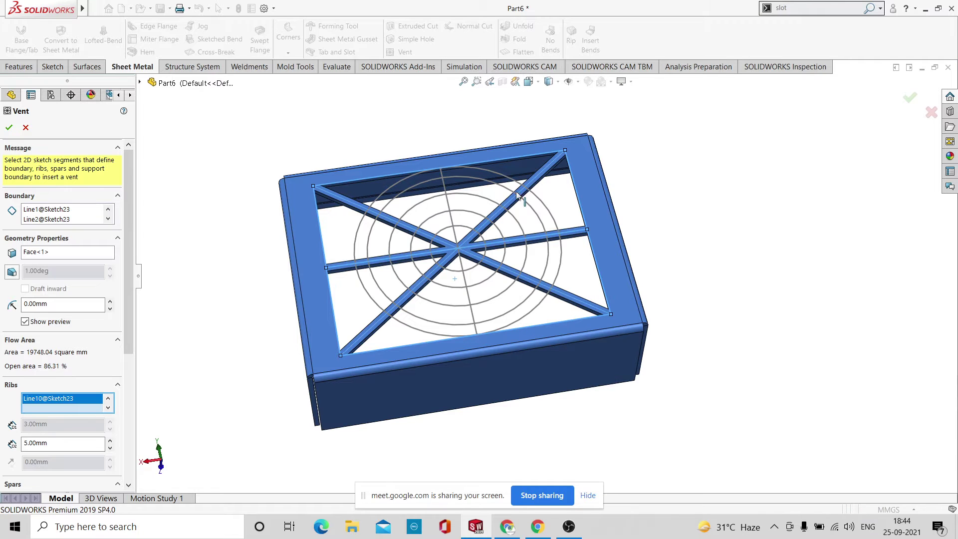
pyautogui.click(477, 330)
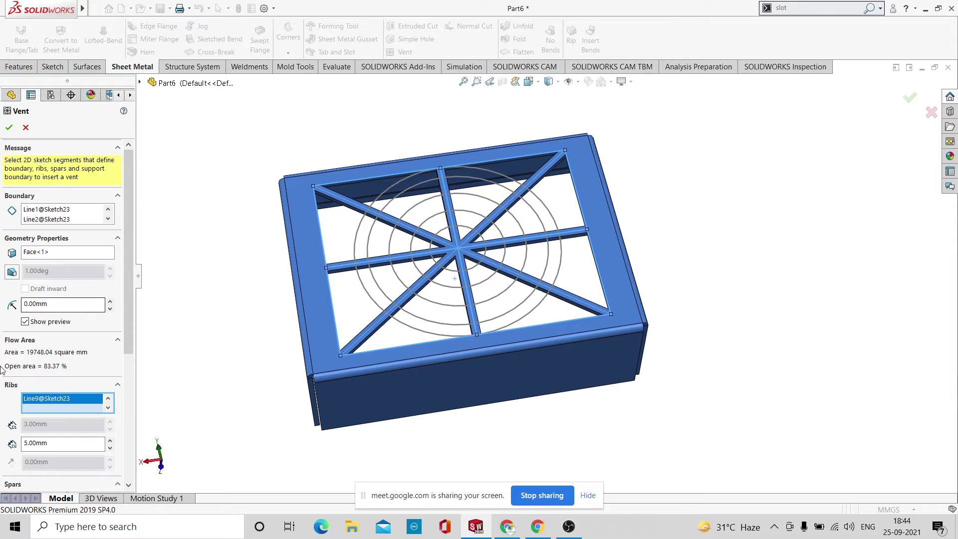
# Assign the four outer concentric circles as the vent's spars, leaving out the innermost circle.
pyautogui.moveTo(128, 336); pyautogui.dragTo(130, 421)
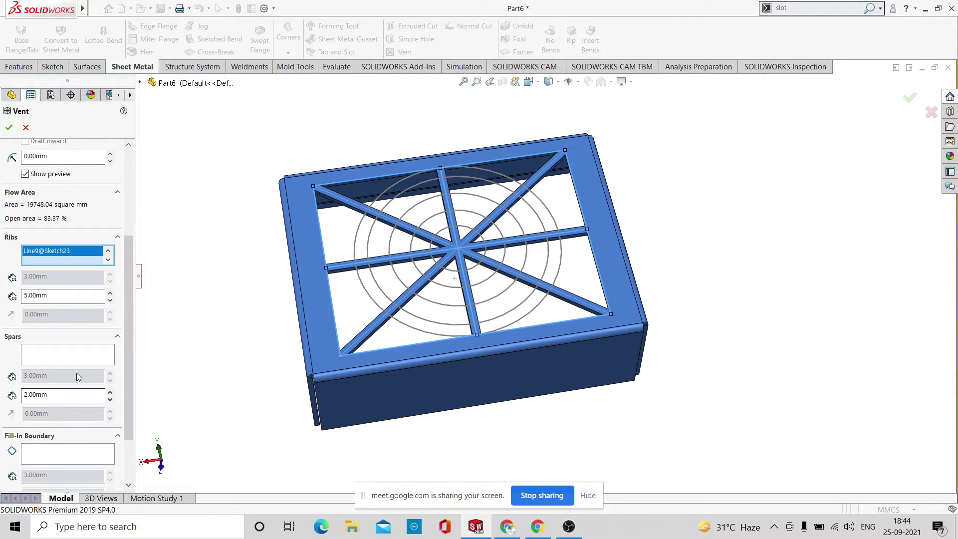
pyautogui.click(84, 346)
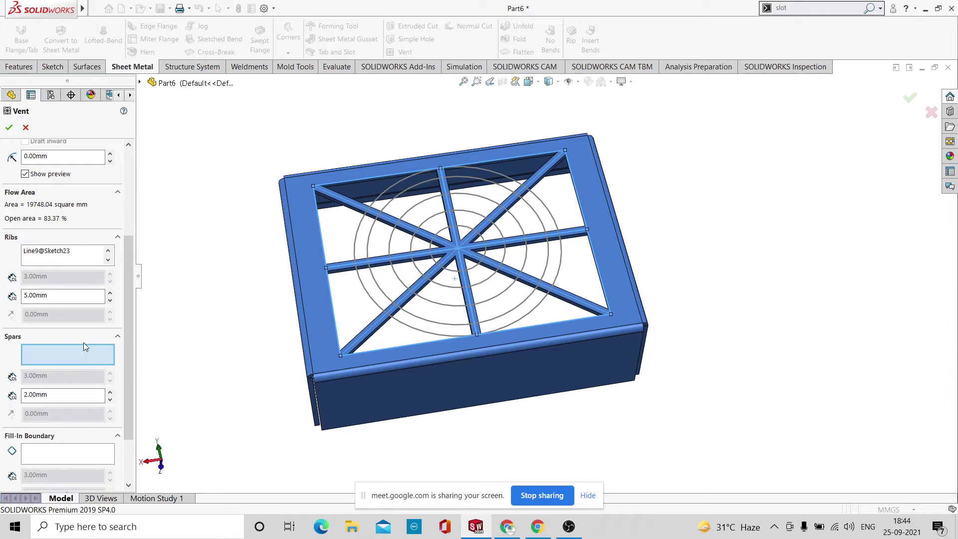
pyautogui.click(357, 240)
pyautogui.click(368, 237)
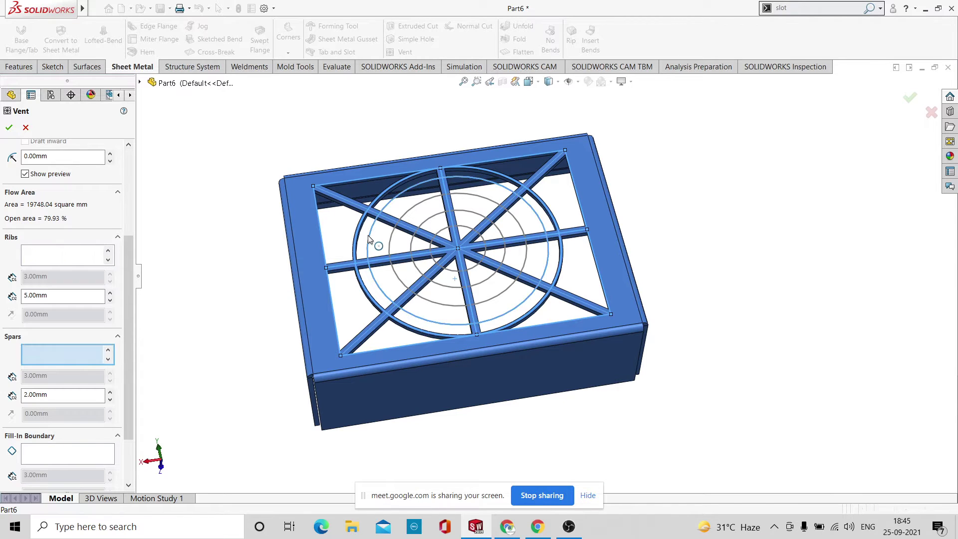
pyautogui.click(391, 244)
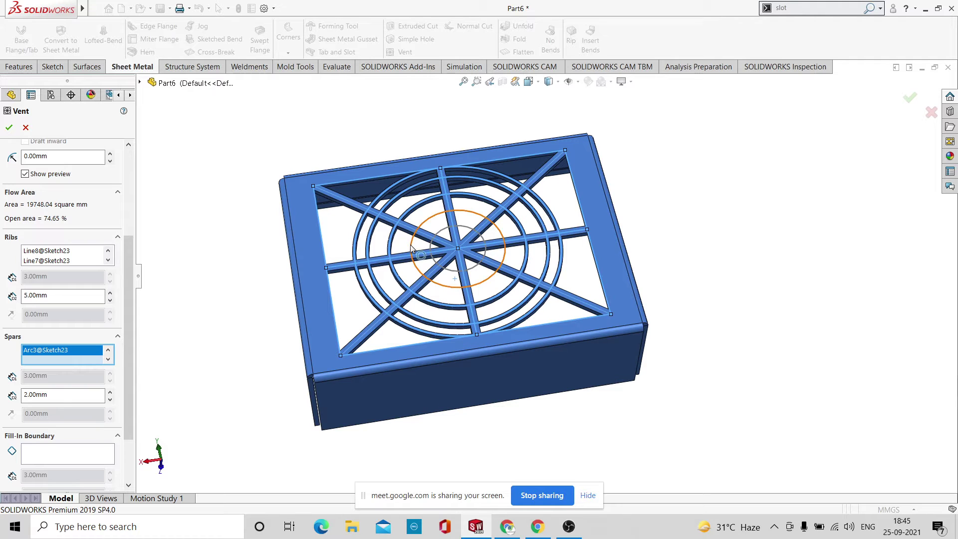
pyautogui.click(412, 247)
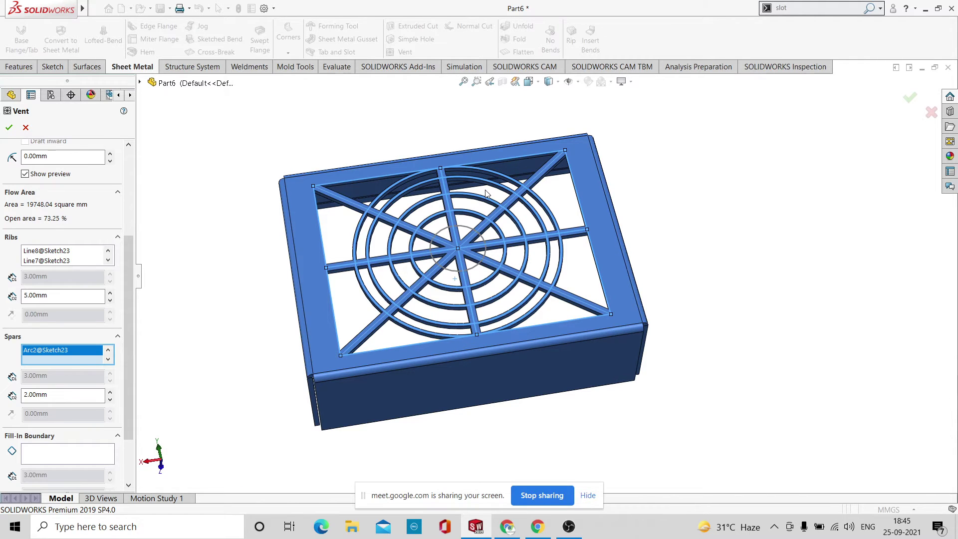
# Set the width of the vent's circular spars to 3 mm.
pyautogui.moveTo(486, 193); pyautogui.dragTo(486, 240, button='middle')
pyautogui.scroll(-3, 486, 243)
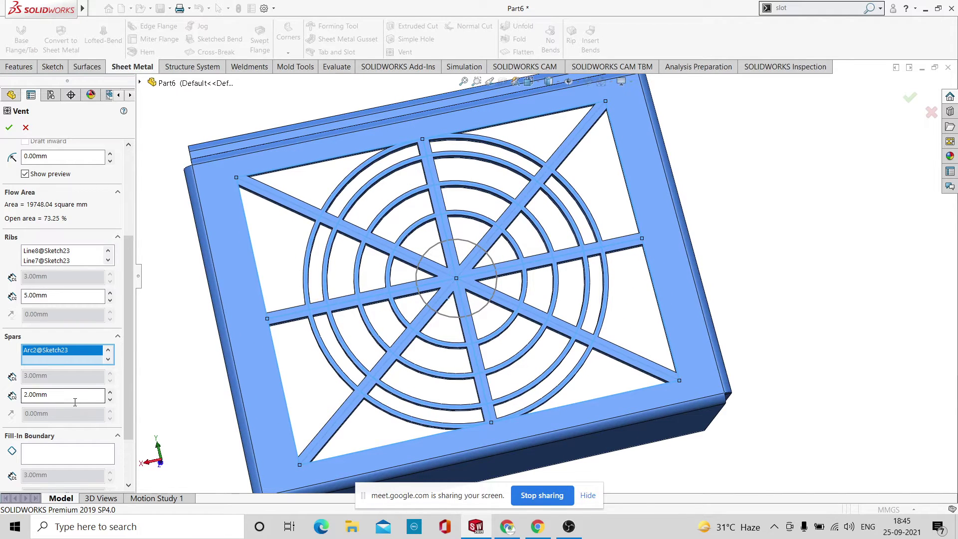
pyautogui.moveTo(66, 396); pyautogui.dragTo(18, 396)
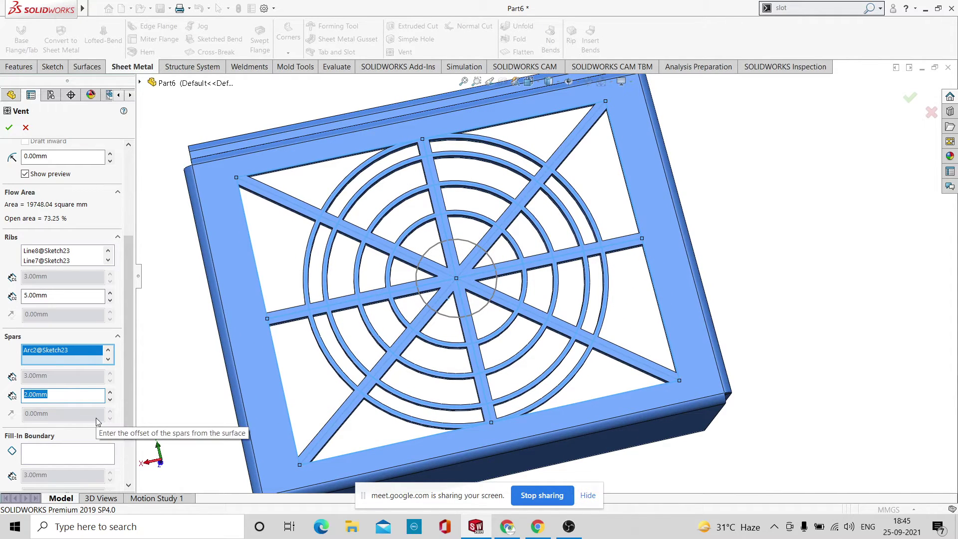
pyautogui.write('3')
pyautogui.press('Return')
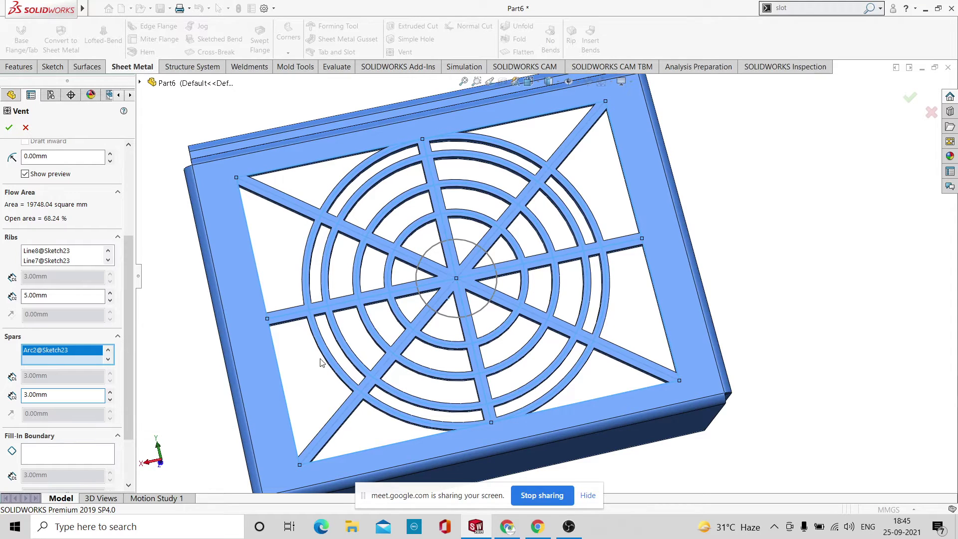
# Use the innermost circle as the vent's fill-in boundary and create the vent.
pyautogui.scroll(3, 332, 345)
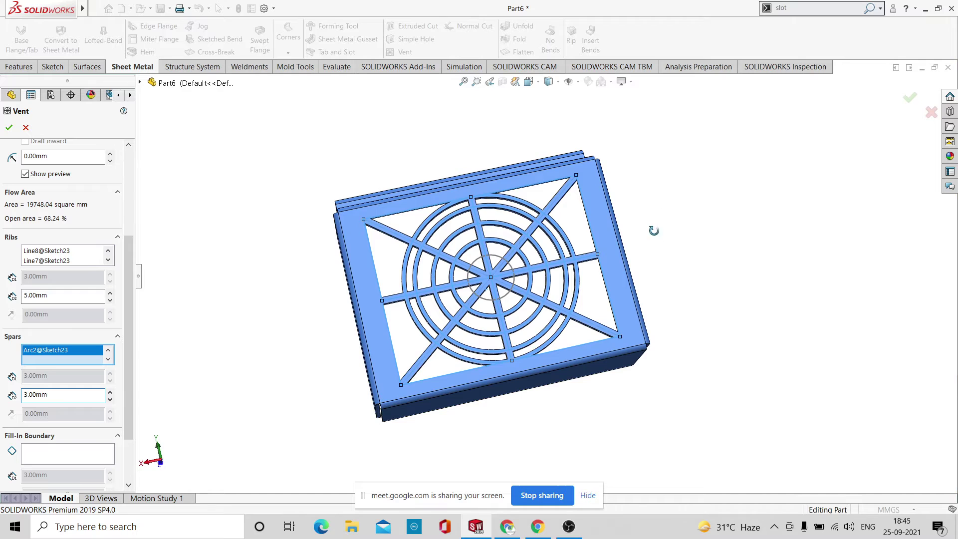
pyautogui.moveTo(655, 232); pyautogui.dragTo(588, 214, button='middle')
pyautogui.scroll(-4, 495, 269)
pyautogui.scroll(-3, 496, 269)
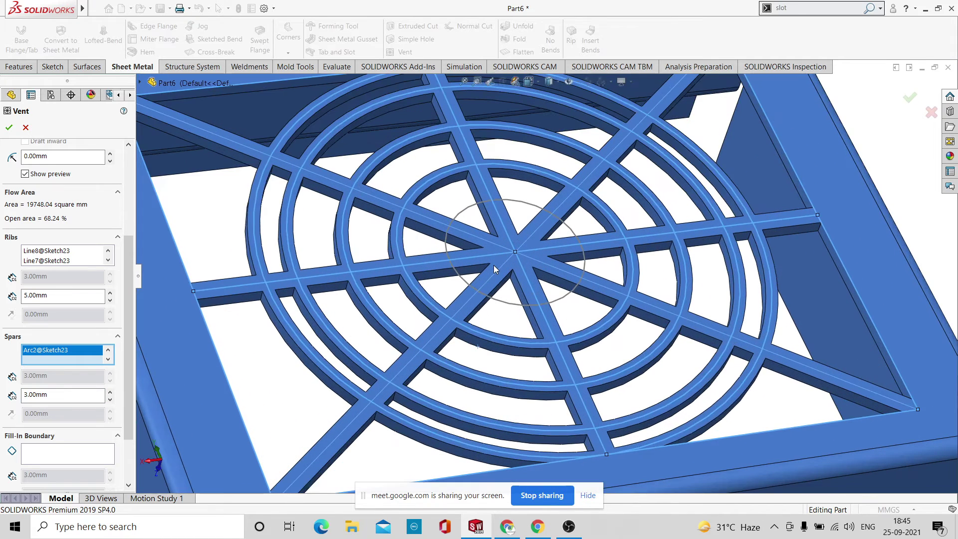
pyautogui.click(76, 448)
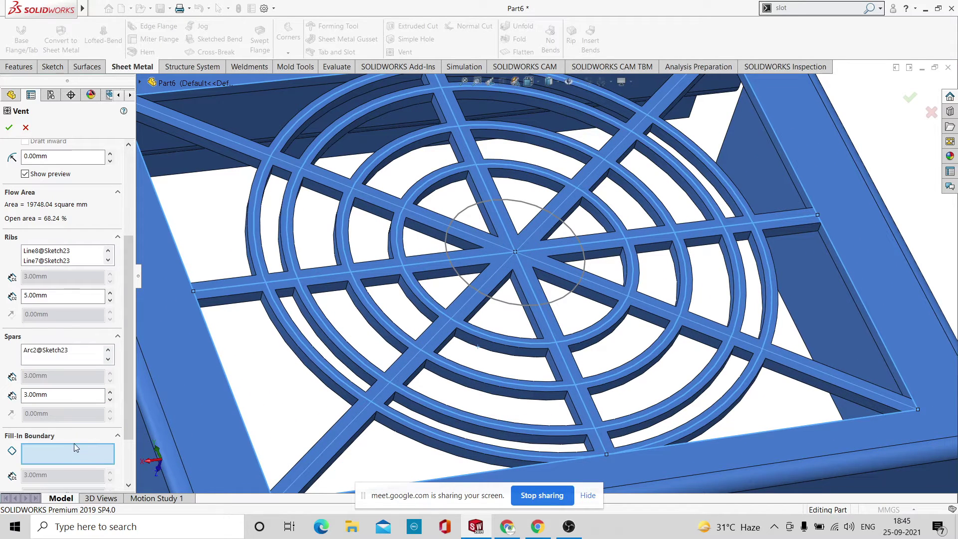
pyautogui.click(460, 280)
pyautogui.scroll(3, 509, 315)
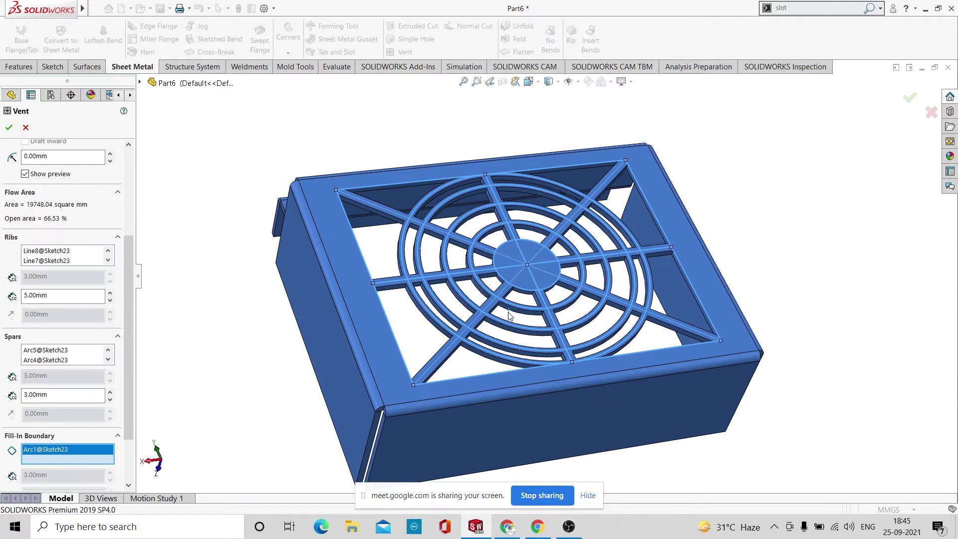
pyautogui.click(909, 97)
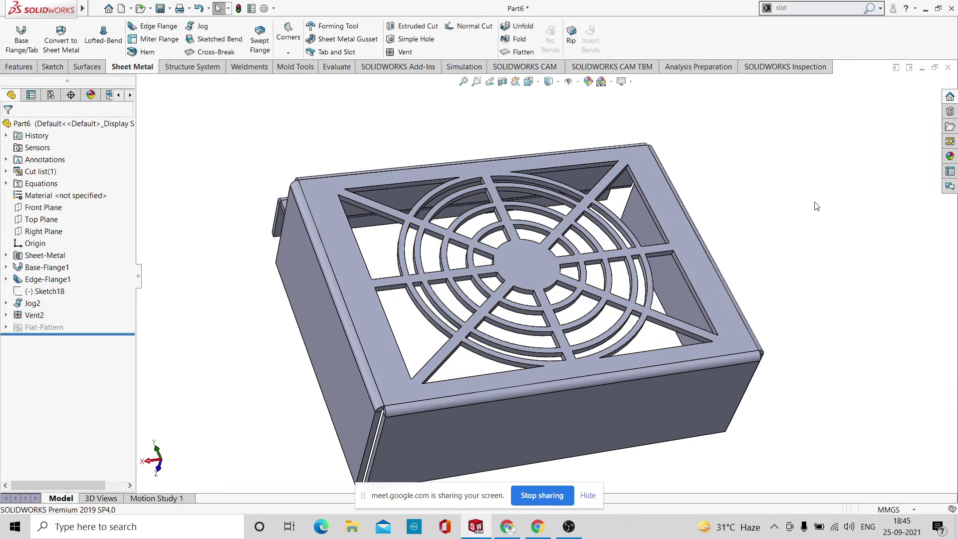
# Flatten the vented sheet metal box into its flat pattern.
pyautogui.moveTo(817, 202); pyautogui.dragTo(818, 234, button='middle')
pyautogui.scroll(4, 819, 233)
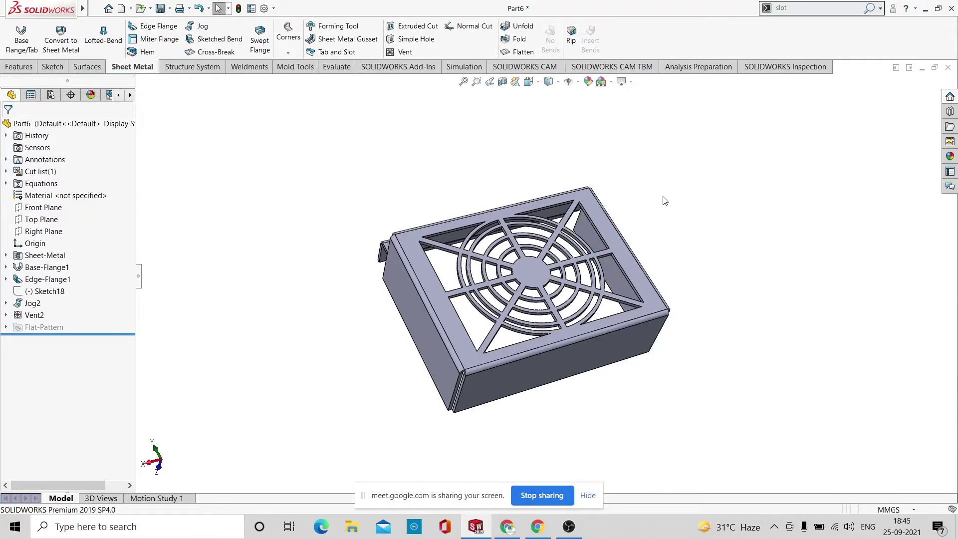
pyautogui.moveTo(710, 185); pyautogui.dragTo(609, 257, button='middle')
pyautogui.scroll(-5, 480, 295)
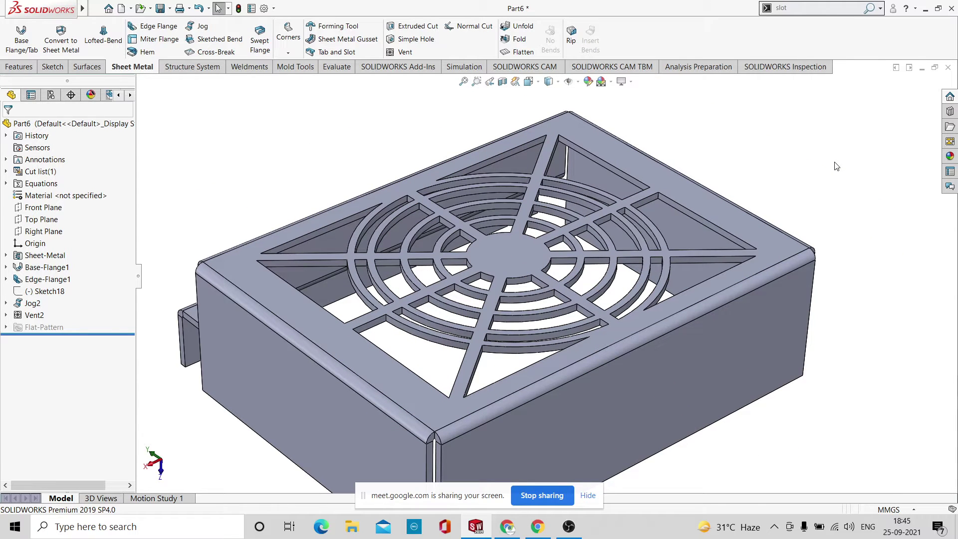
pyautogui.scroll(3, 649, 294)
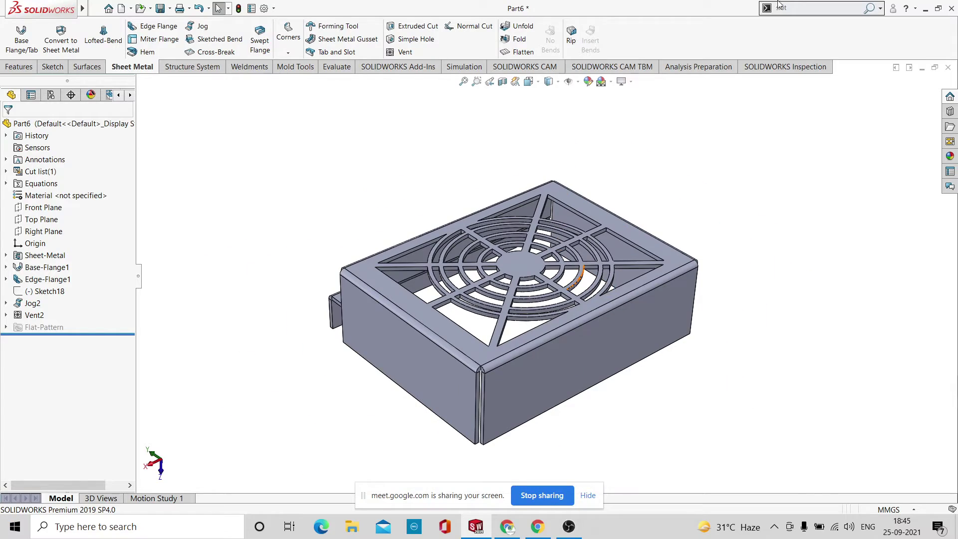
pyautogui.scroll(-5, 559, 265)
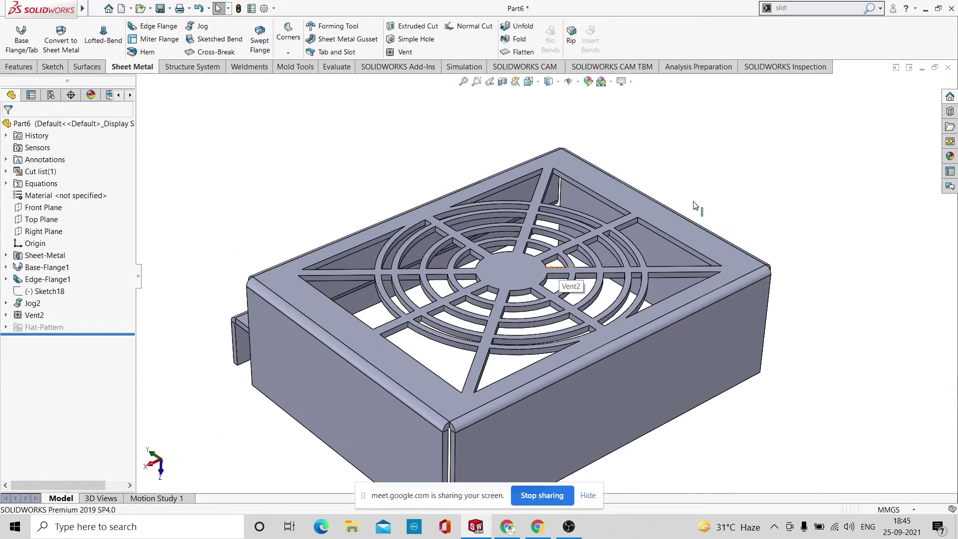
pyautogui.moveTo(695, 206); pyautogui.dragTo(609, 389, button='middle')
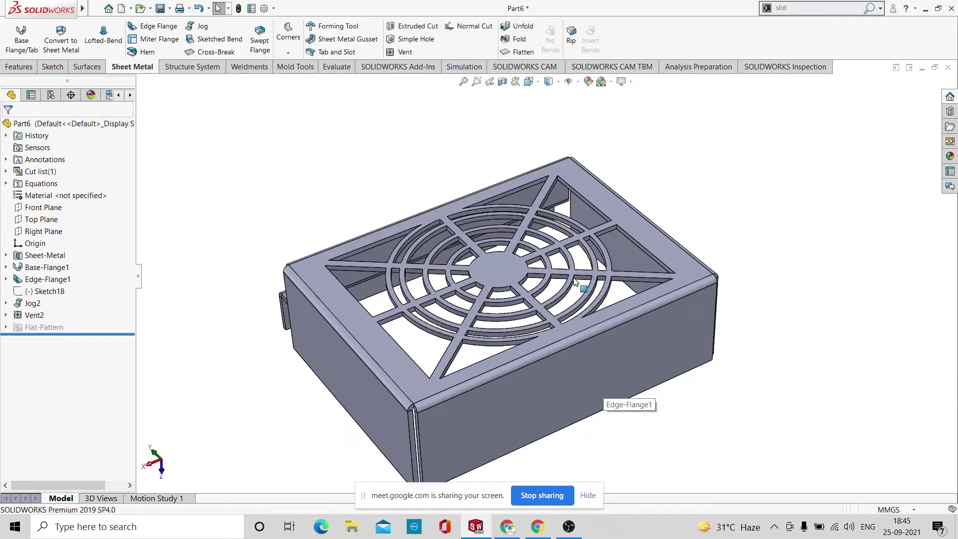
pyautogui.click(529, 54)
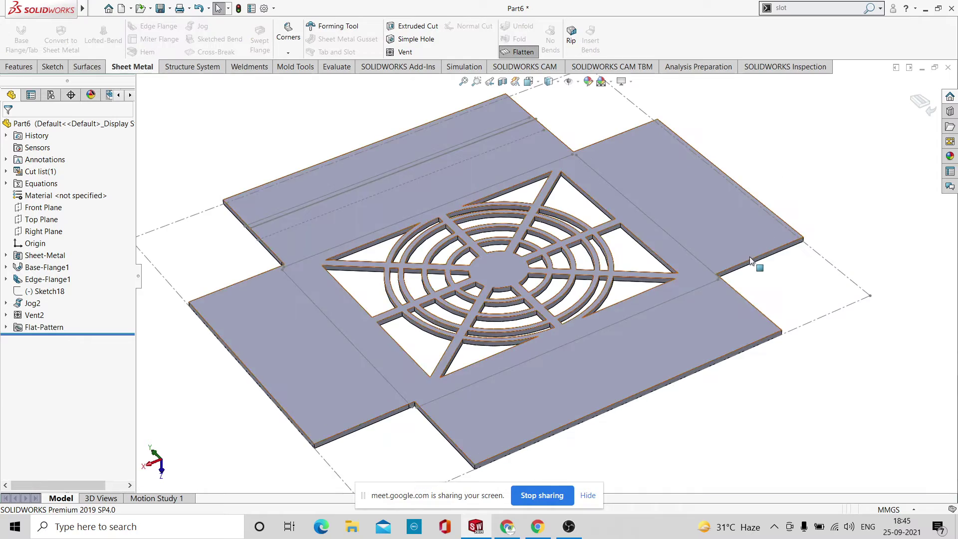
# Fold the flat pattern back into the sheet metal box and inspect the finished vent.
pyautogui.moveTo(876, 131); pyautogui.dragTo(822, 368, button='middle')
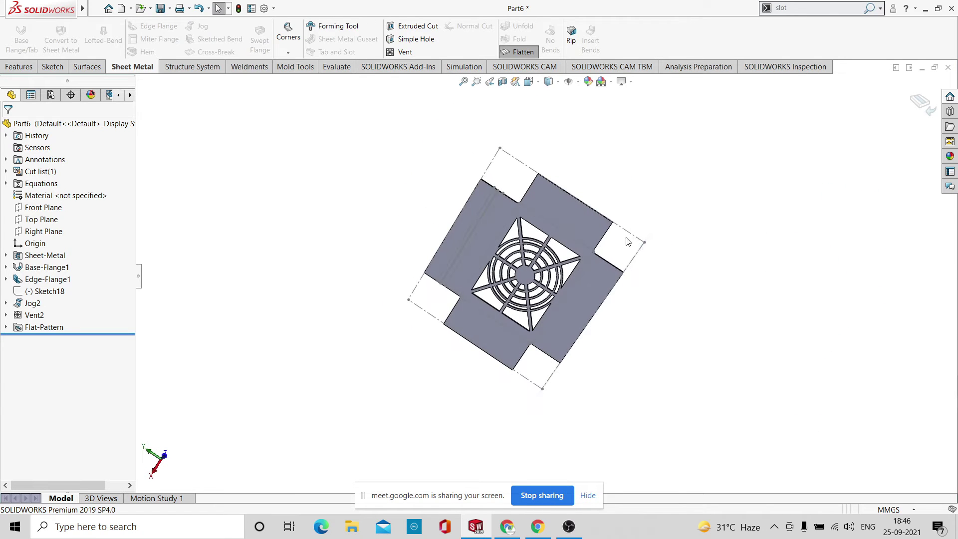
pyautogui.scroll(-5, 627, 242)
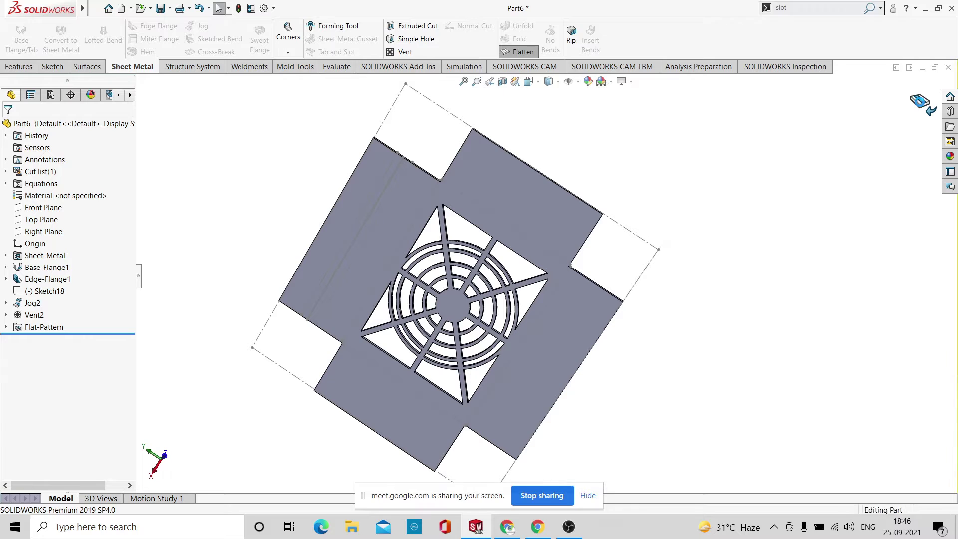
pyautogui.click(922, 103)
pyautogui.moveTo(732, 156); pyautogui.dragTo(649, 296, button='middle')
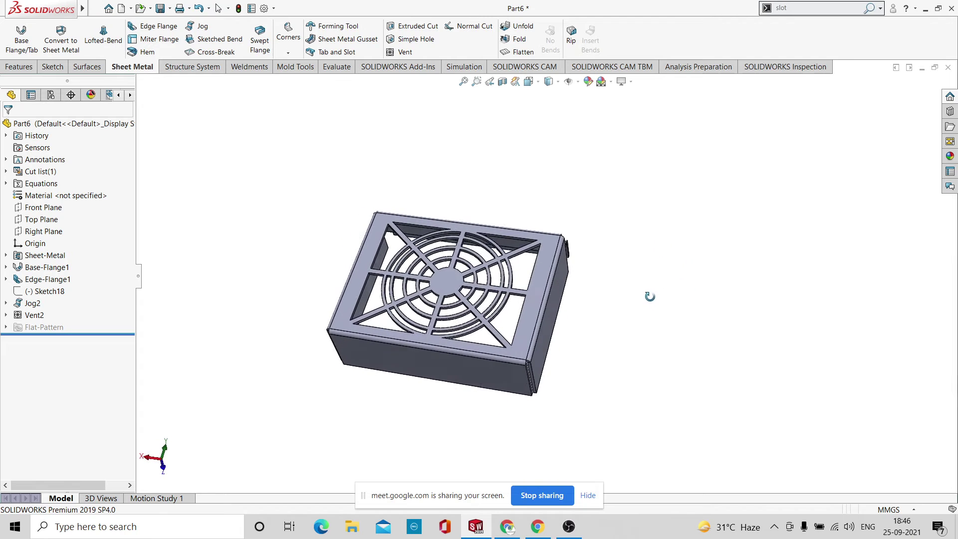
pyautogui.scroll(-3, 514, 309)
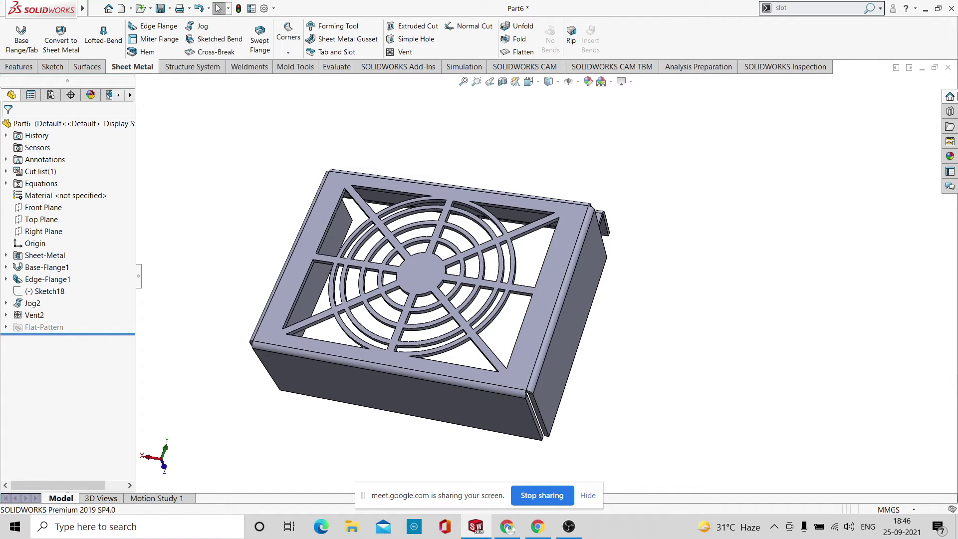
pyautogui.scroll(3, 673, 359)
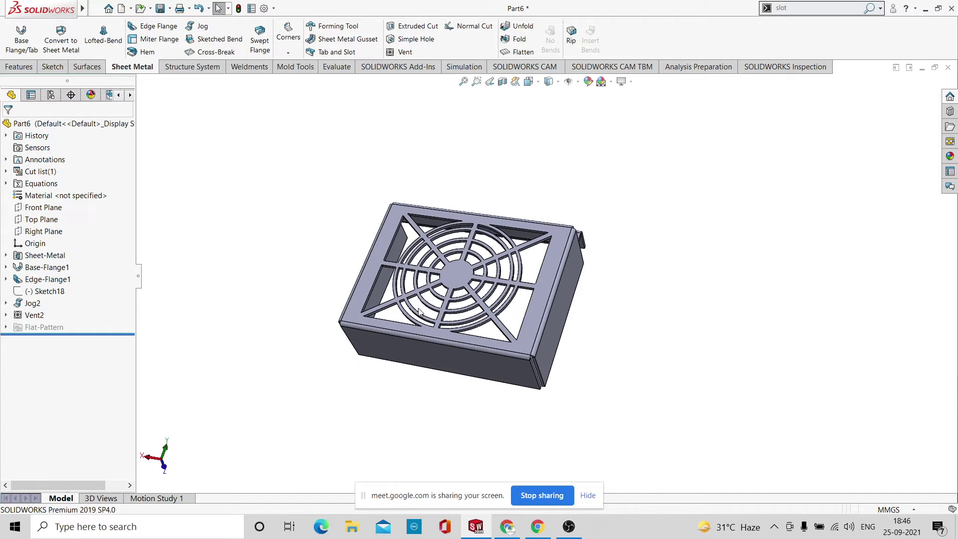
pyautogui.scroll(-3, 419, 312)
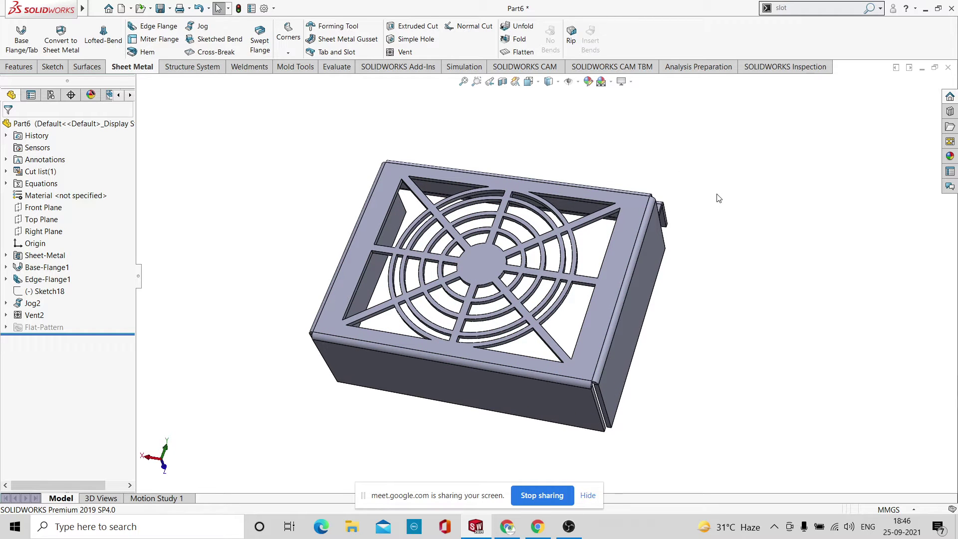
# Save the part as vent in the class works folder on DATA (D:) and close it.
pyautogui.hotkey('ctrl', 's')
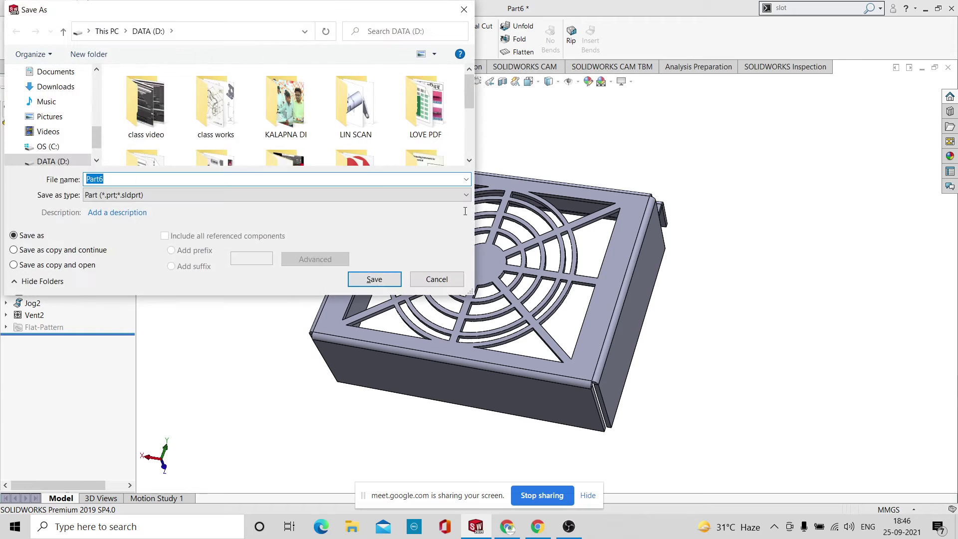
pyautogui.scroll(-3, 334, 123)
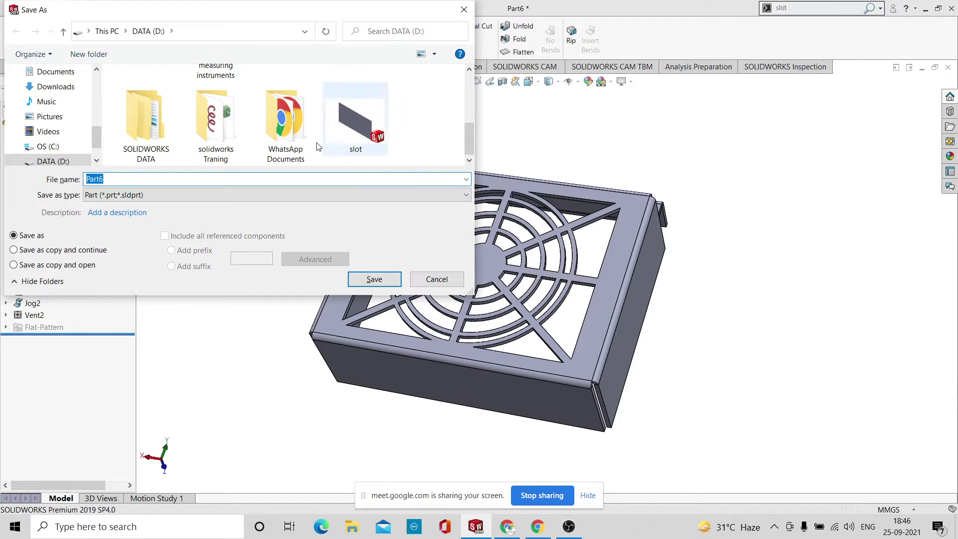
pyautogui.scroll(5, 301, 137)
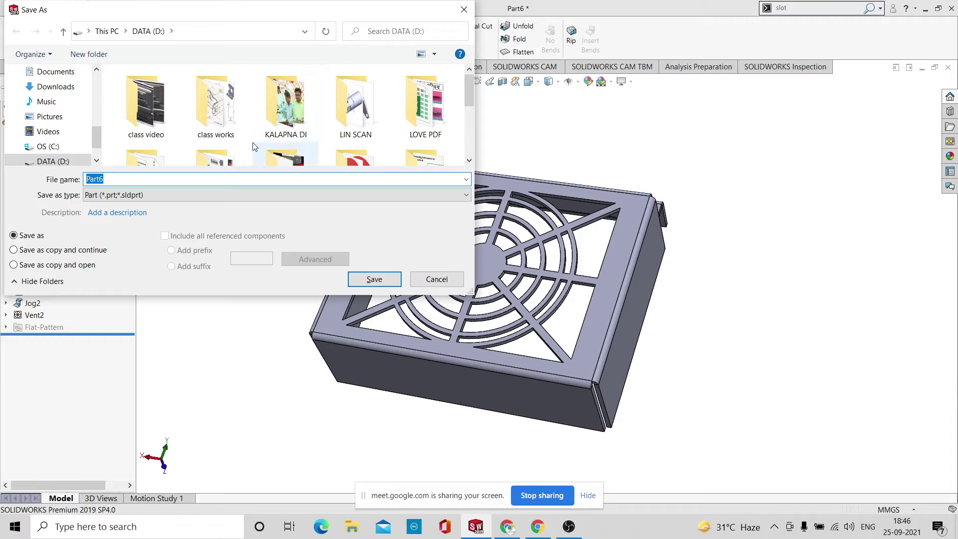
pyautogui.click(241, 128)
pyautogui.doubleClick(240, 128)
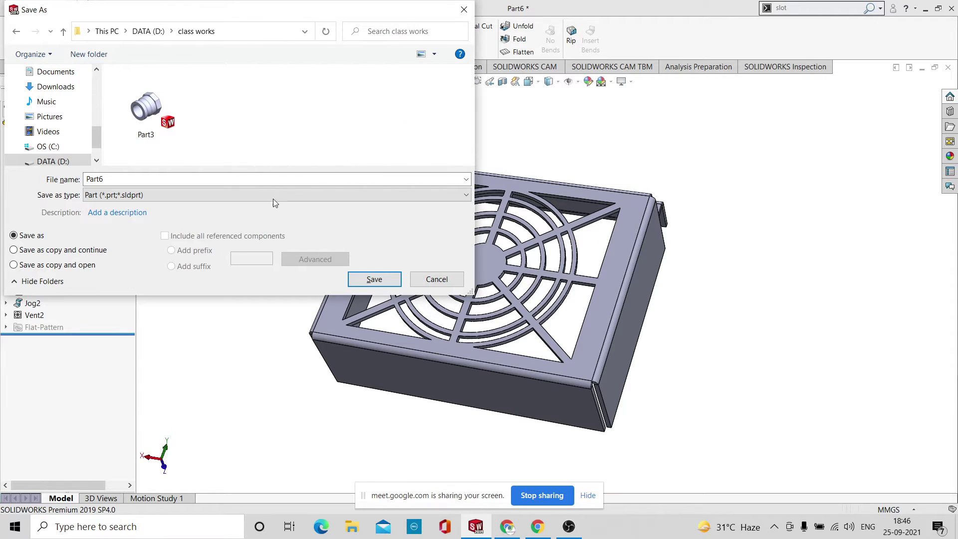
pyautogui.doubleClick(242, 178)
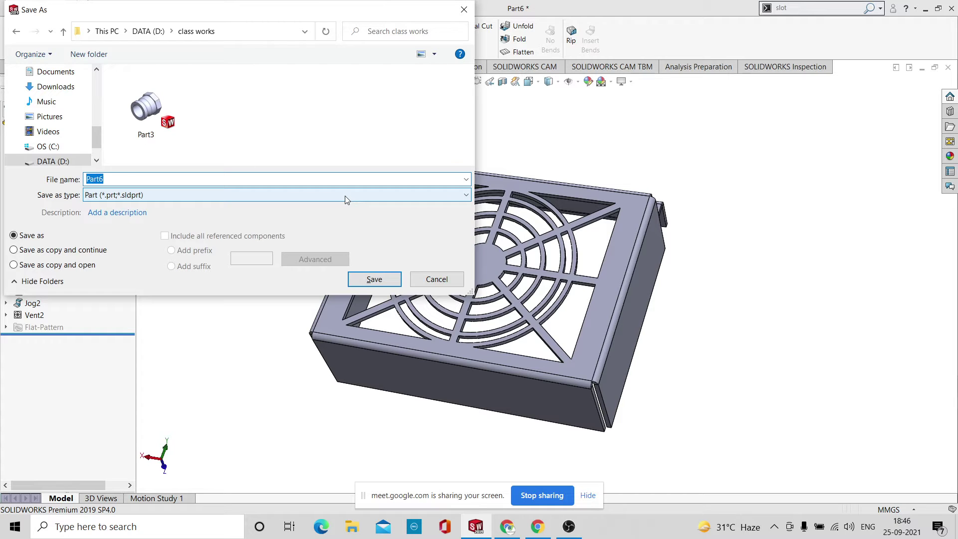
pyautogui.press('BackSpace')
pyautogui.write('vem')
pyautogui.press('BackSpace')
pyautogui.write('nt')
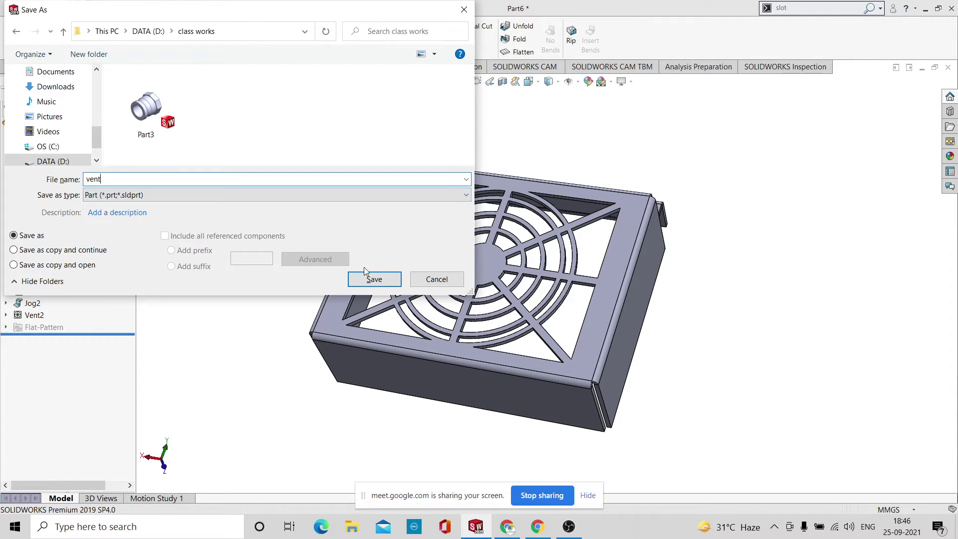
pyautogui.click(386, 282)
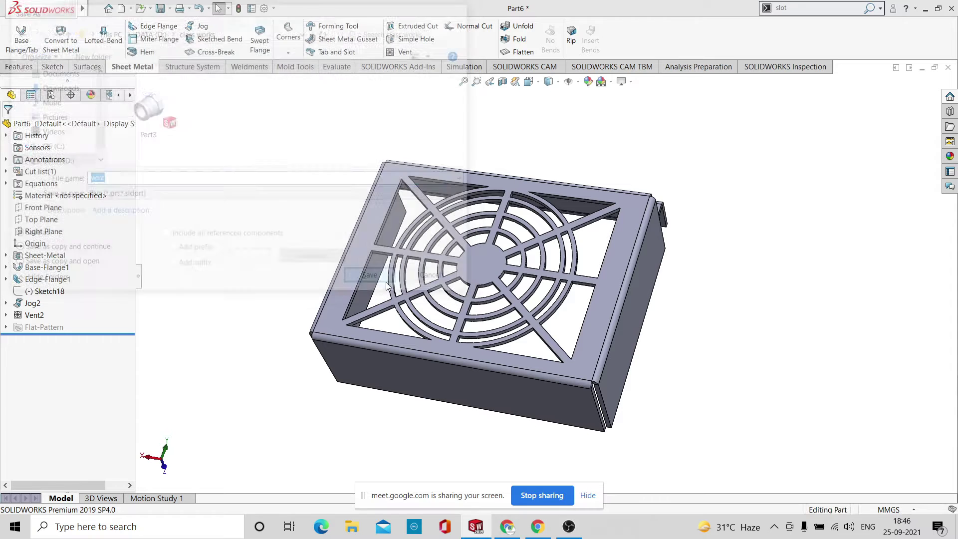
pyautogui.click(948, 66)
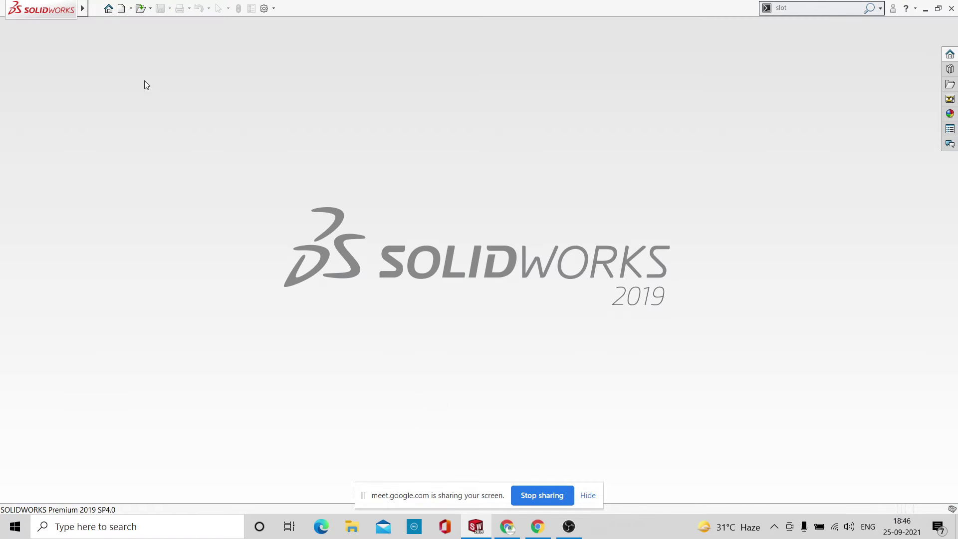
# Create a new part document with MMGS units and the Plain White scene.
pyautogui.click(122, 8)
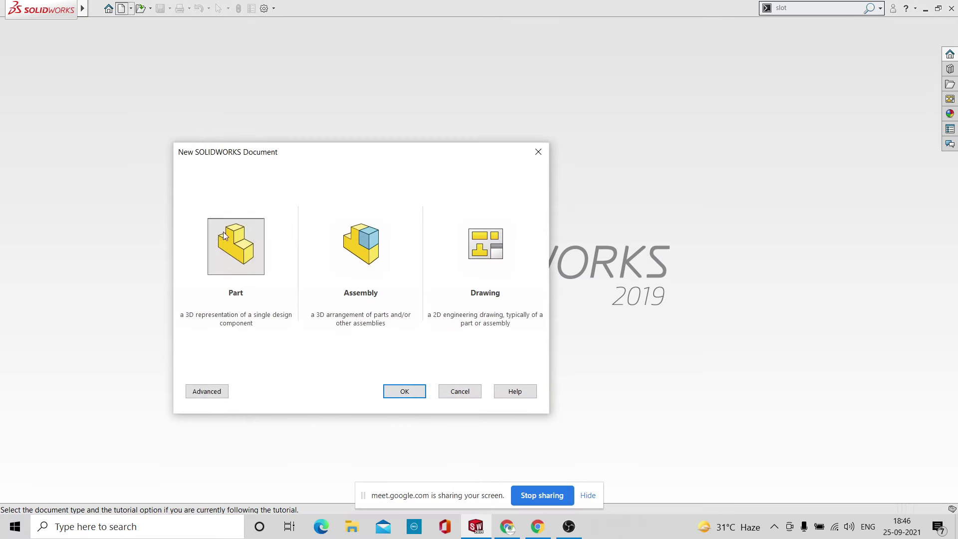
pyautogui.click(395, 391)
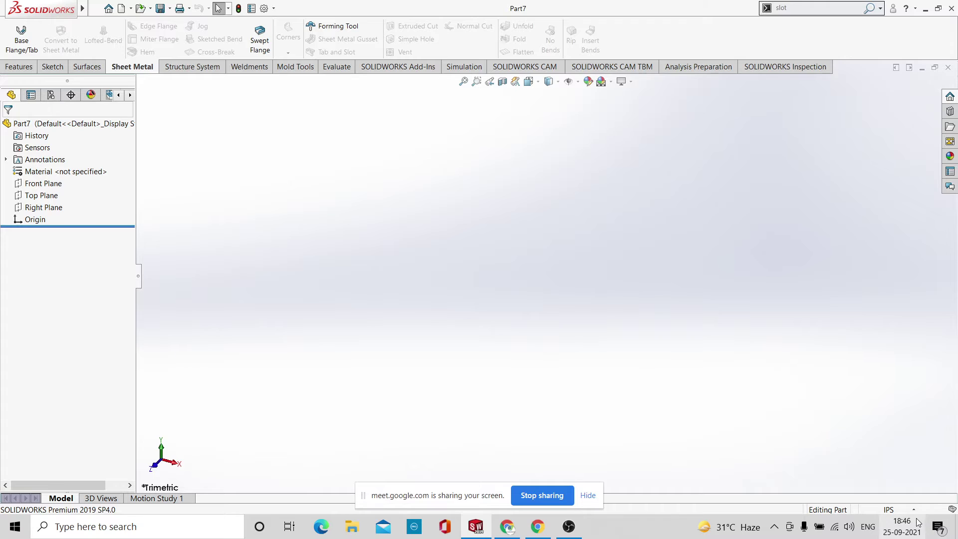
pyautogui.click(890, 509)
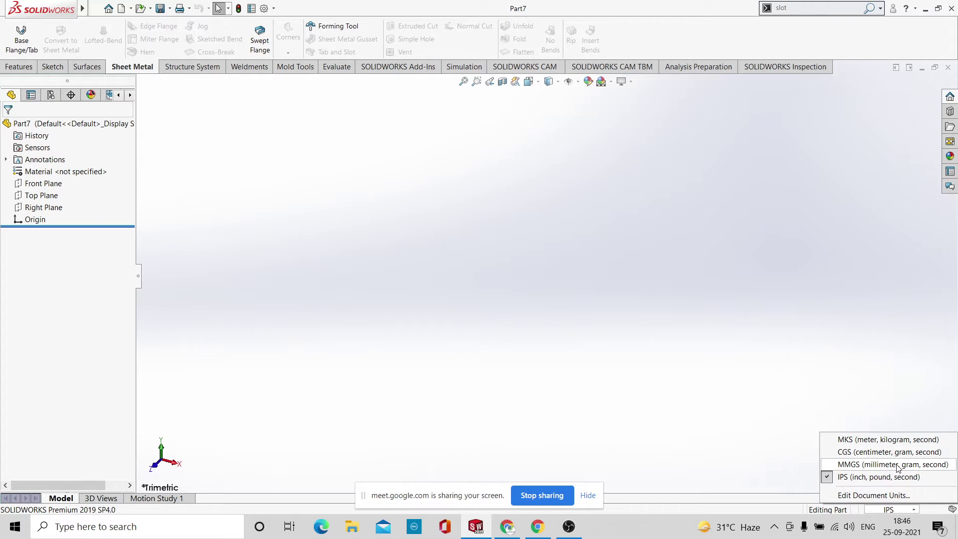
pyautogui.click(898, 465)
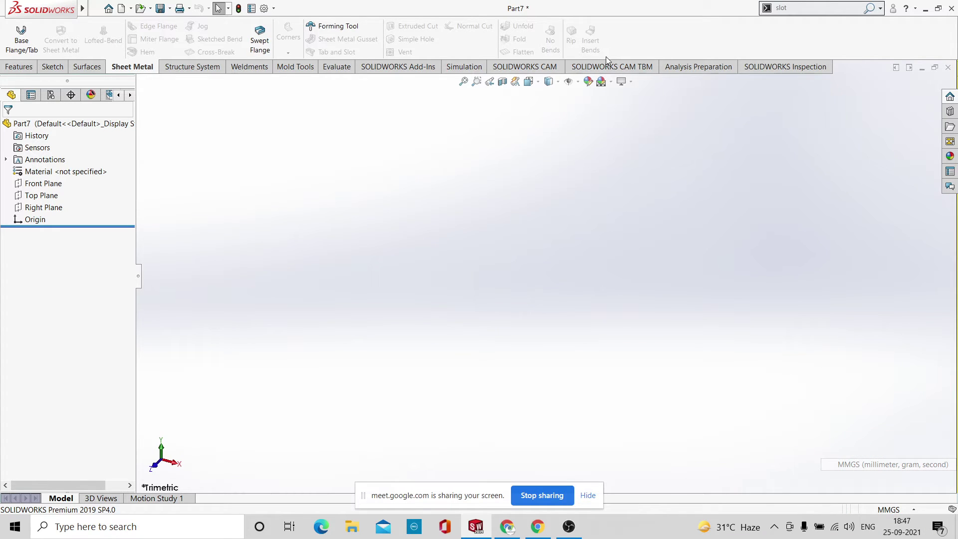
pyautogui.click(611, 83)
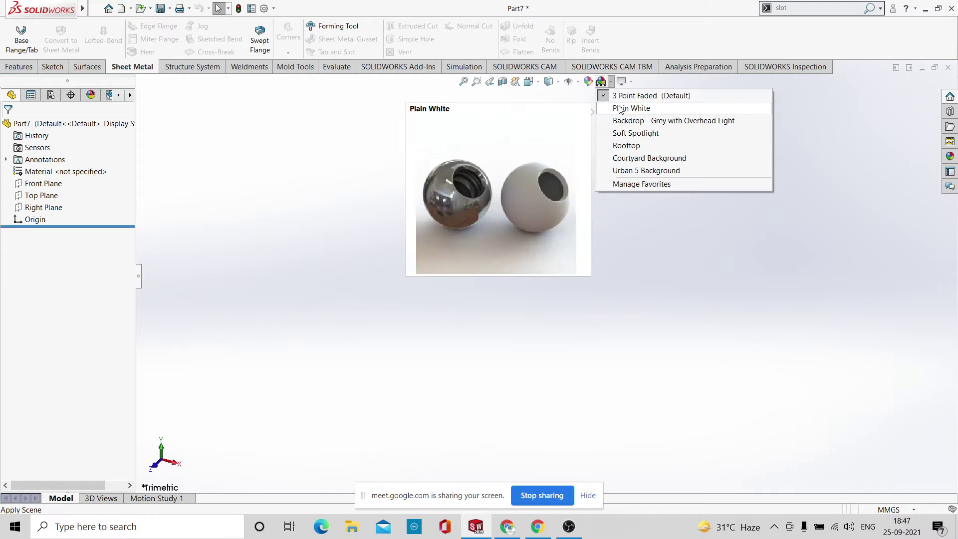
pyautogui.click(621, 107)
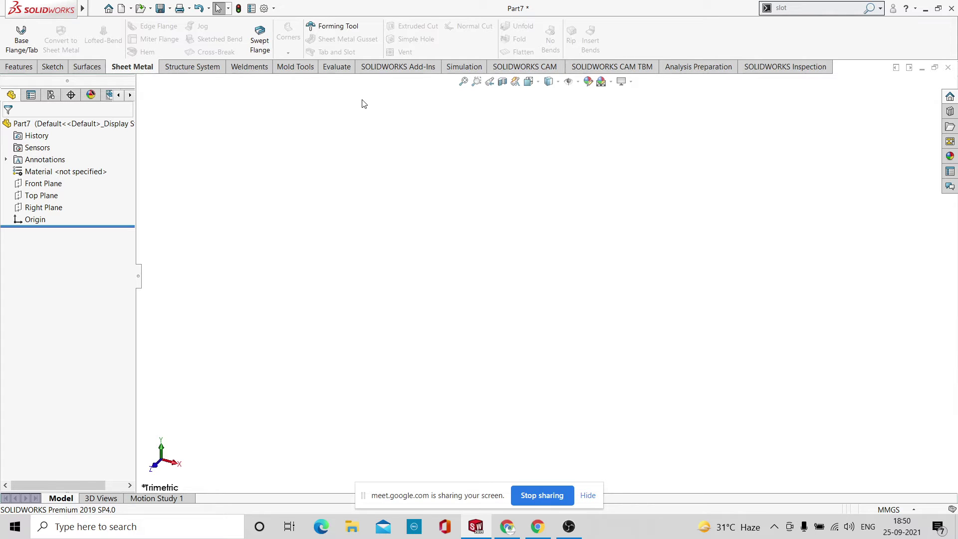
pyautogui.click(160, 8)
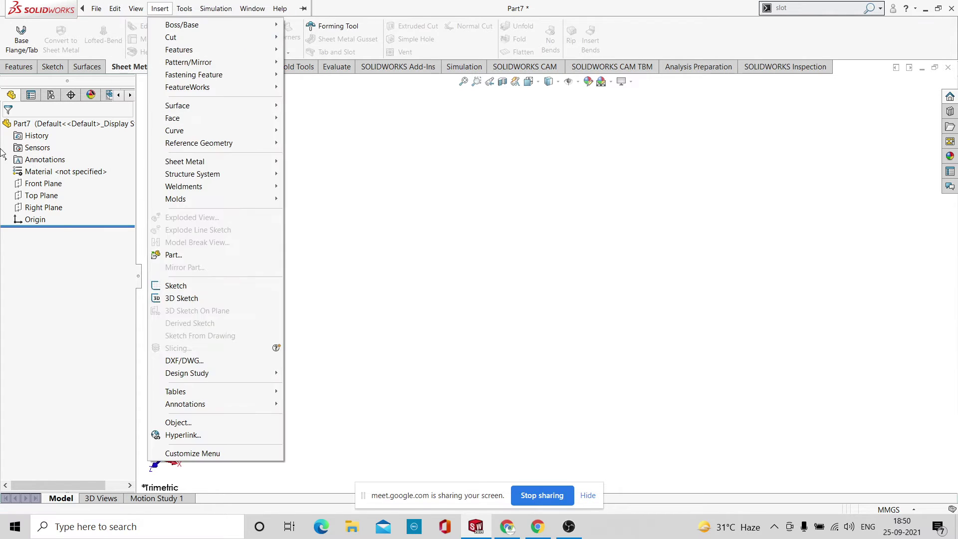
pyautogui.click(420, 140)
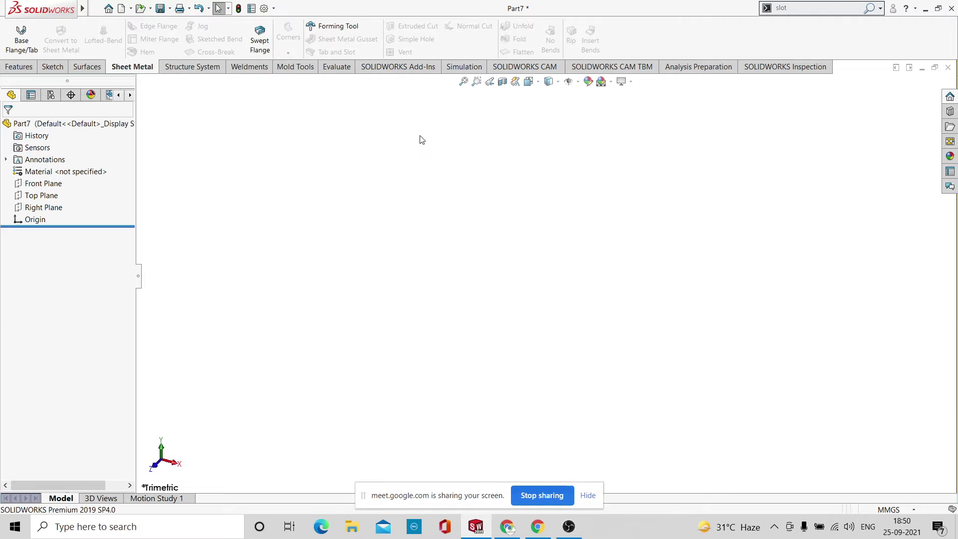
# Start a sketch on the Front Plane and draw a vertical line upward from the origin.
pyautogui.click(54, 67)
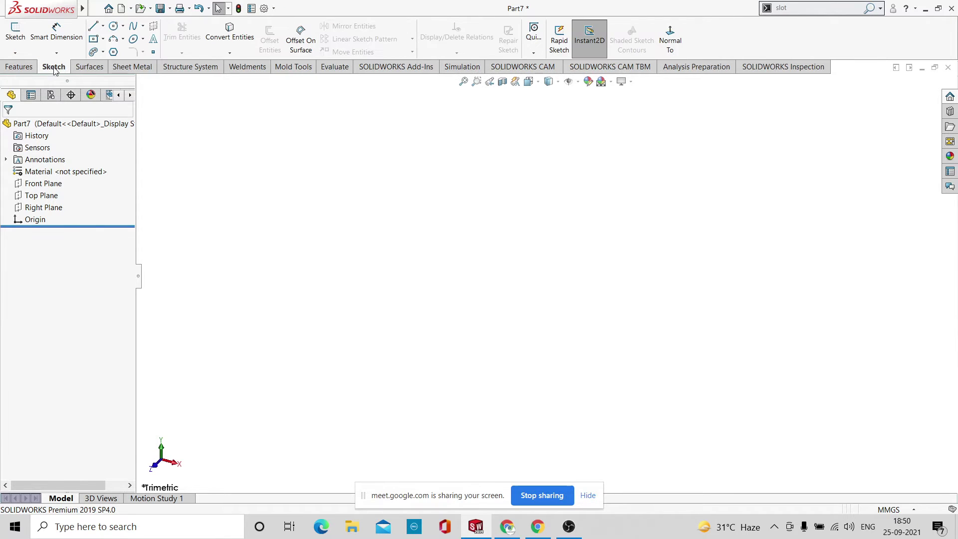
pyautogui.click(59, 184)
pyautogui.click(68, 167)
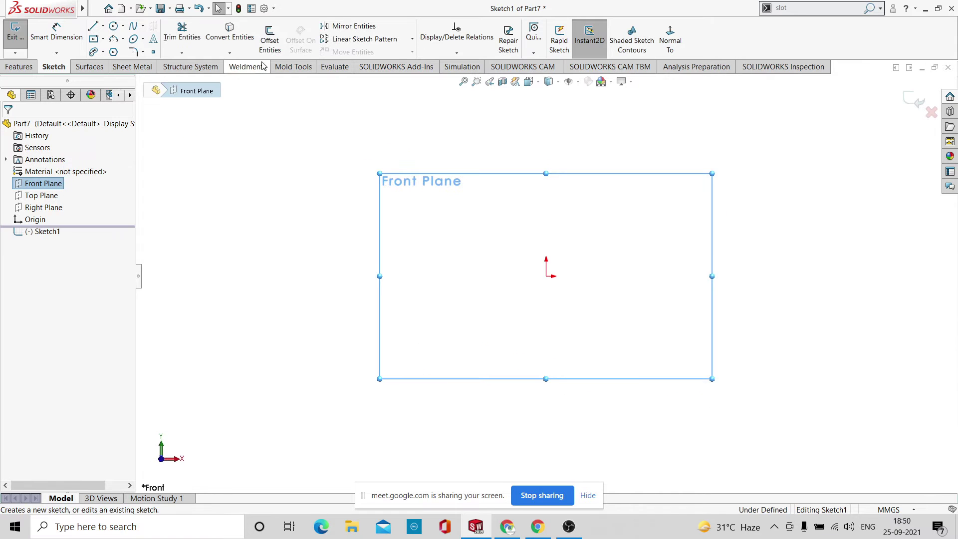
pyautogui.click(95, 31)
pyautogui.scroll(3, 574, 250)
pyautogui.scroll(-3, 623, 249)
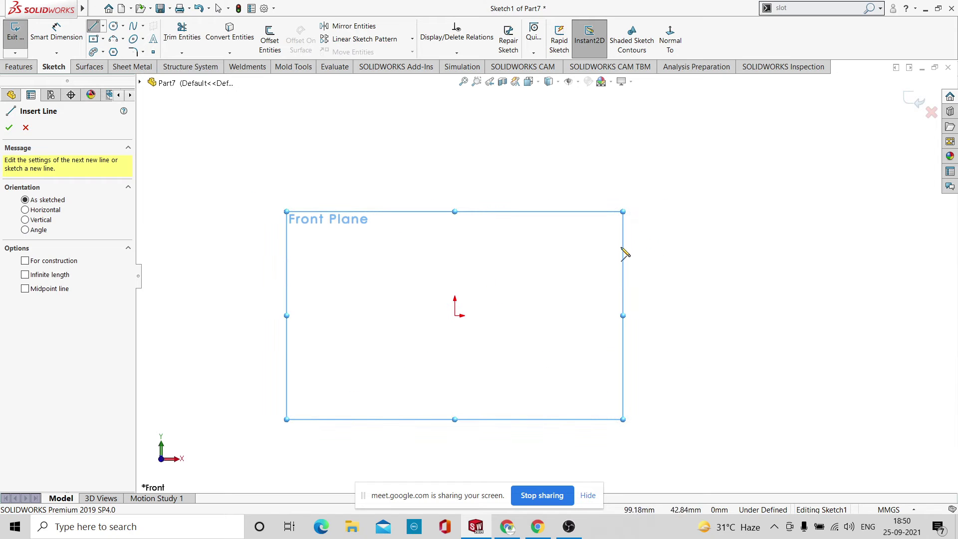
pyautogui.click(455, 315)
pyautogui.click(455, 183)
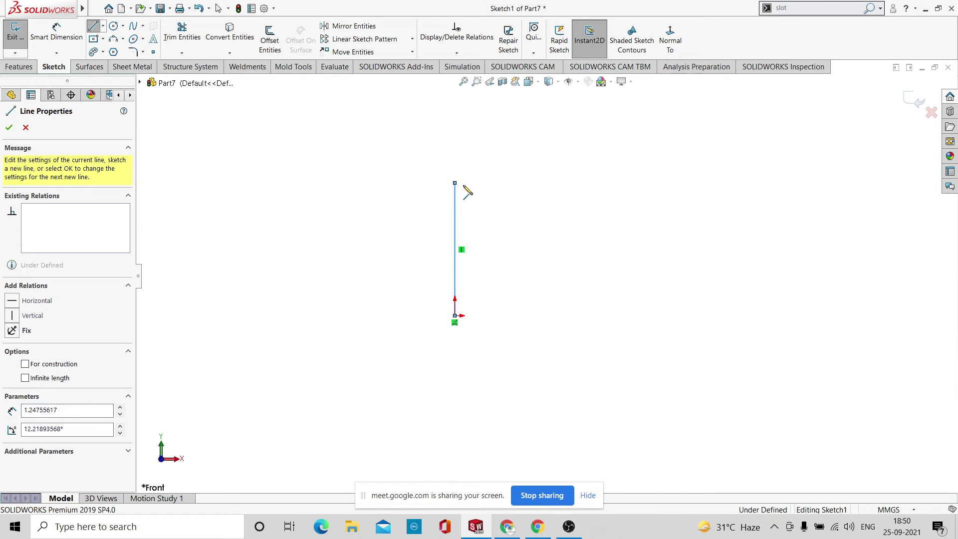
pyautogui.doubleClick(577, 186)
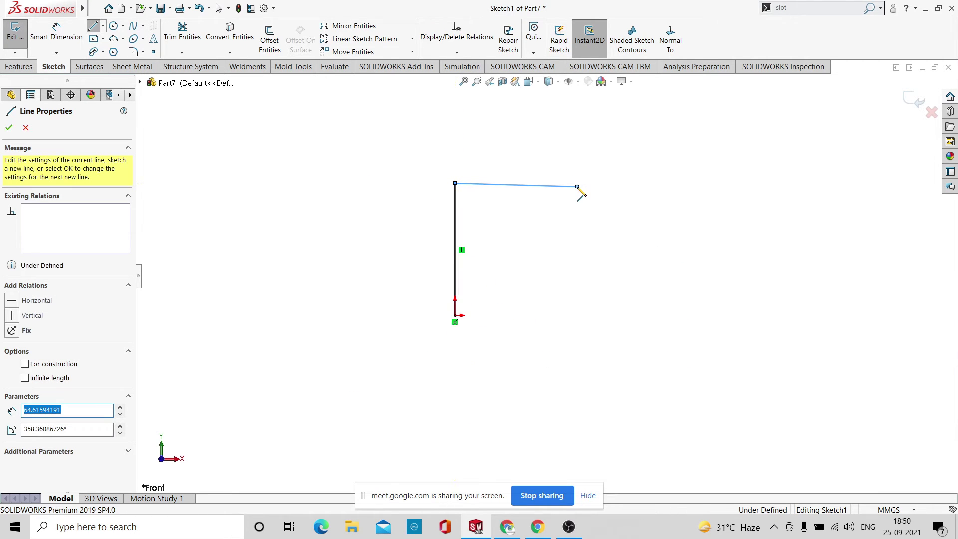
pyautogui.click(578, 187)
pyautogui.hotkey('ctrl', 'z')
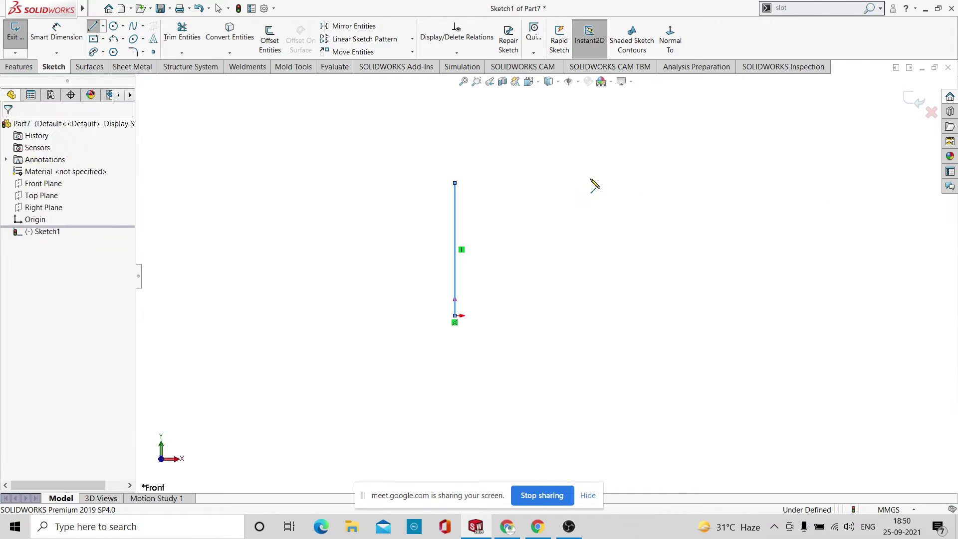
# Continue the profile from the vertical line's upper end with lines about 62 mm right, down, about 121 mm right, and up.
pyautogui.click(92, 26)
pyautogui.click(454, 182)
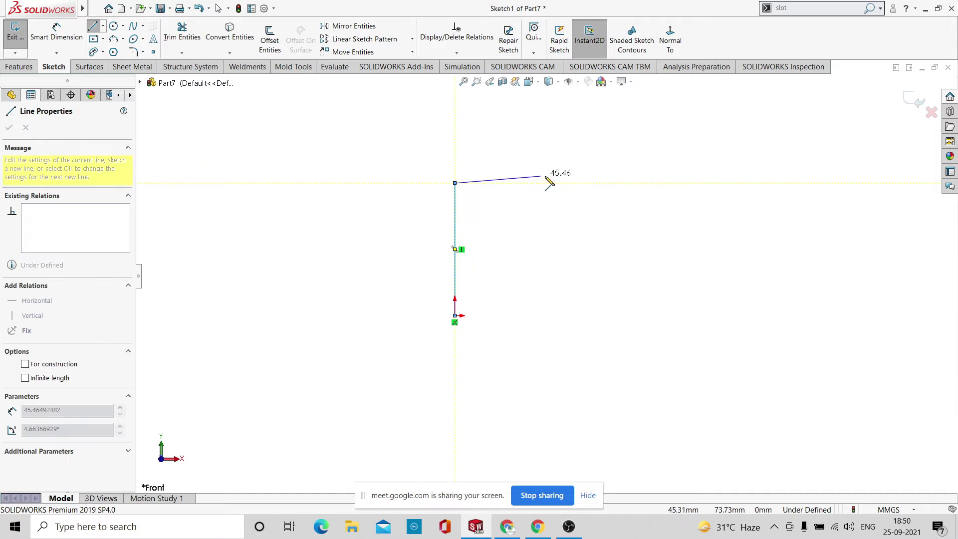
pyautogui.click(572, 183)
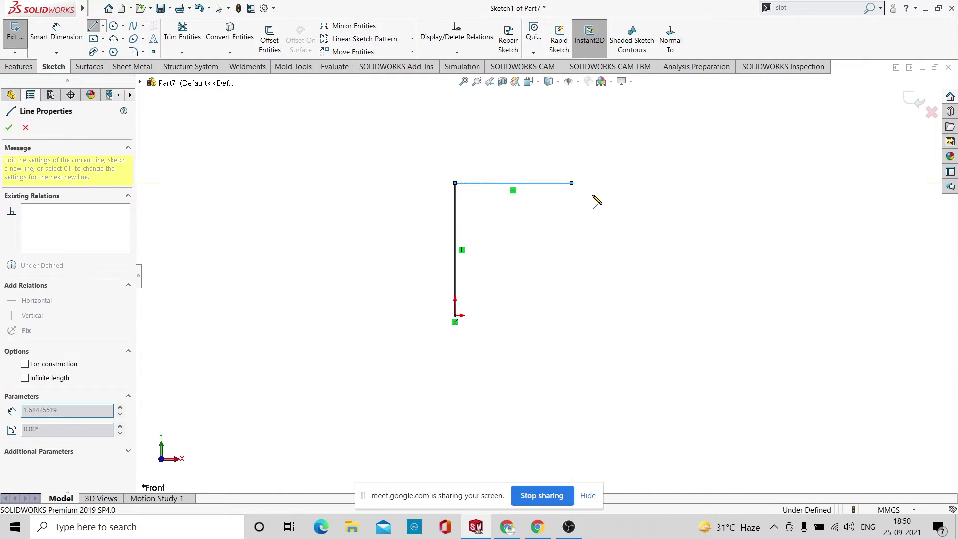
pyautogui.click(571, 279)
pyautogui.click(799, 279)
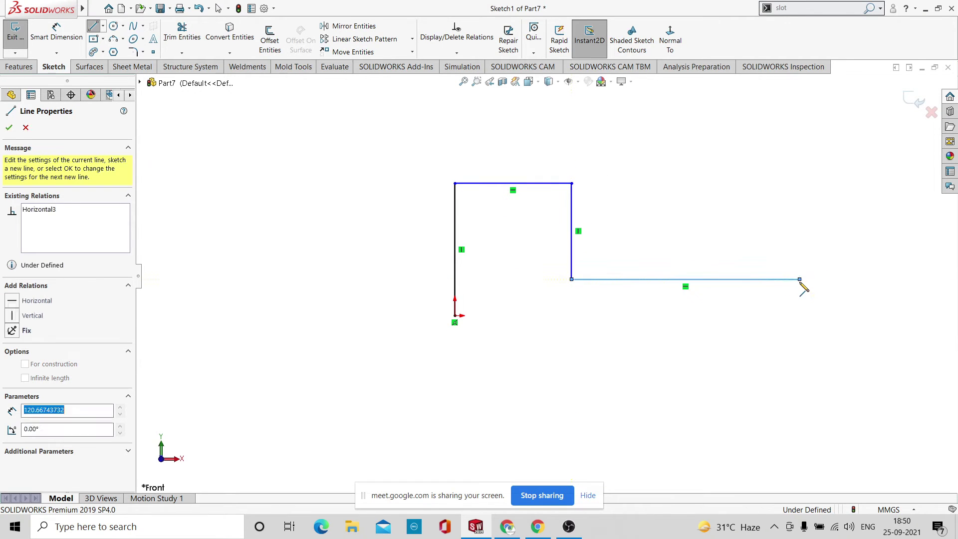
pyautogui.click(800, 160)
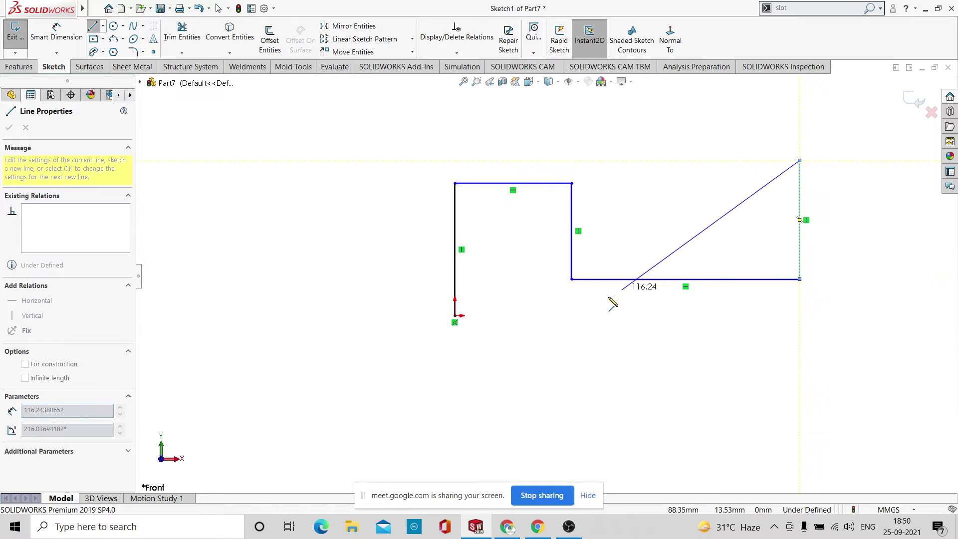
# Extend the profile about 60 mm right, about 48 mm up and about 84 mm right, ending with a long vertical line down past the origin's level.
pyautogui.scroll(5, 634, 259)
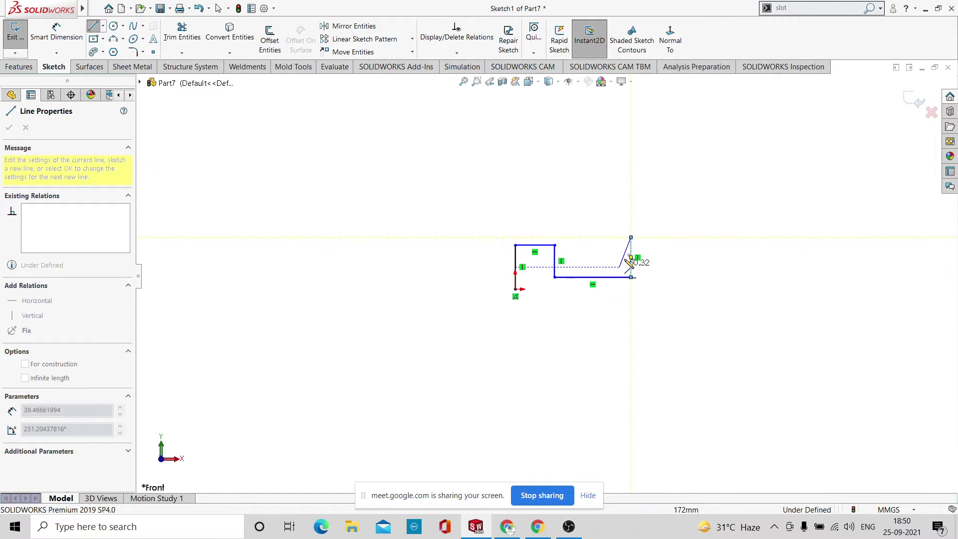
pyautogui.scroll(-8, 637, 242)
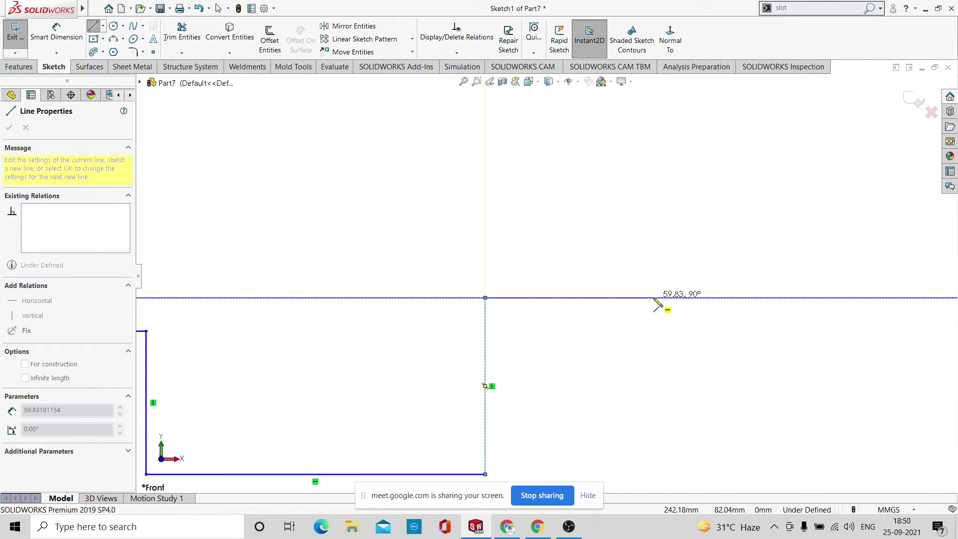
pyautogui.click(653, 297)
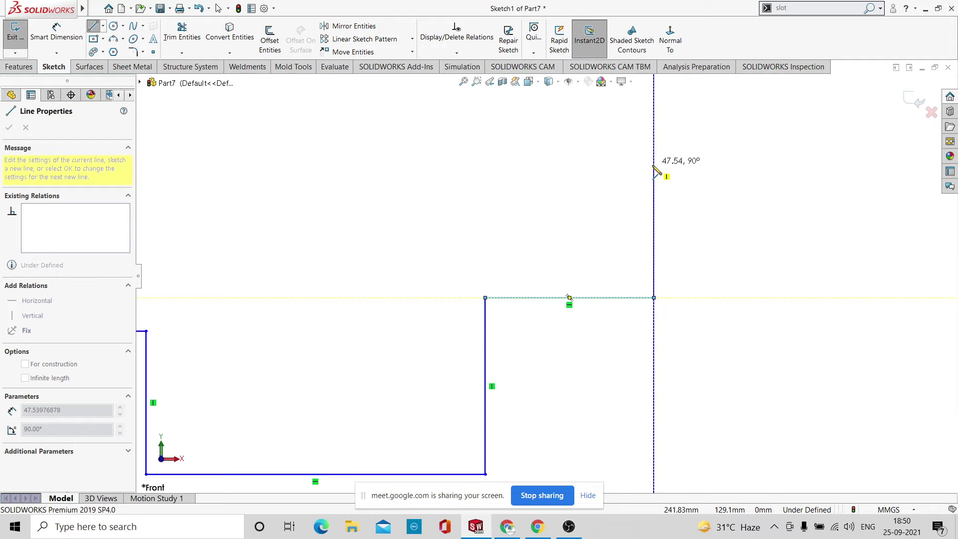
pyautogui.click(653, 165)
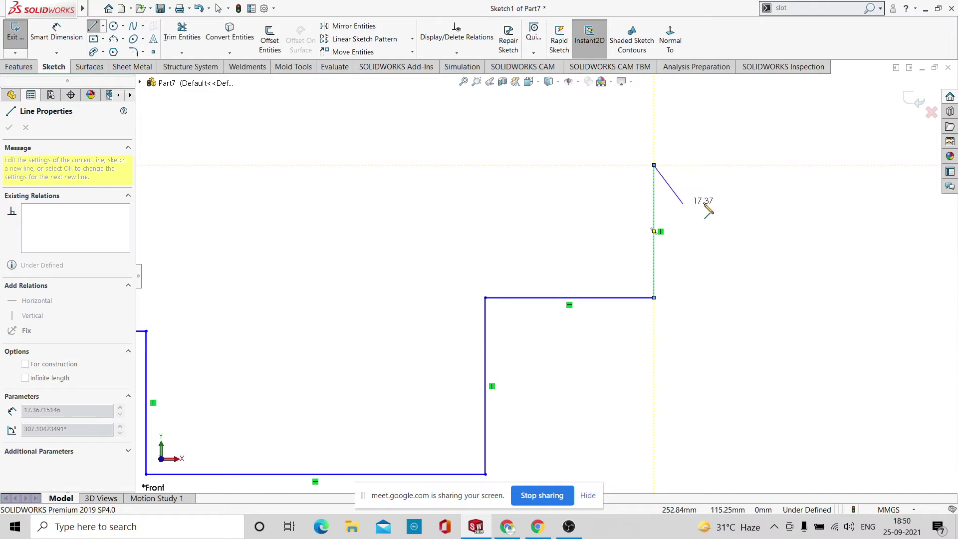
pyautogui.click(893, 165)
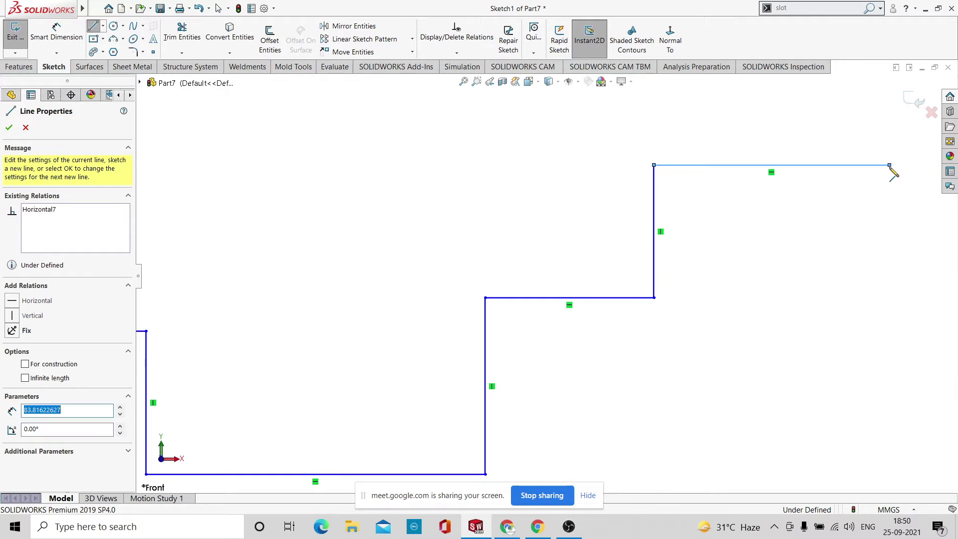
pyautogui.scroll(5, 872, 280)
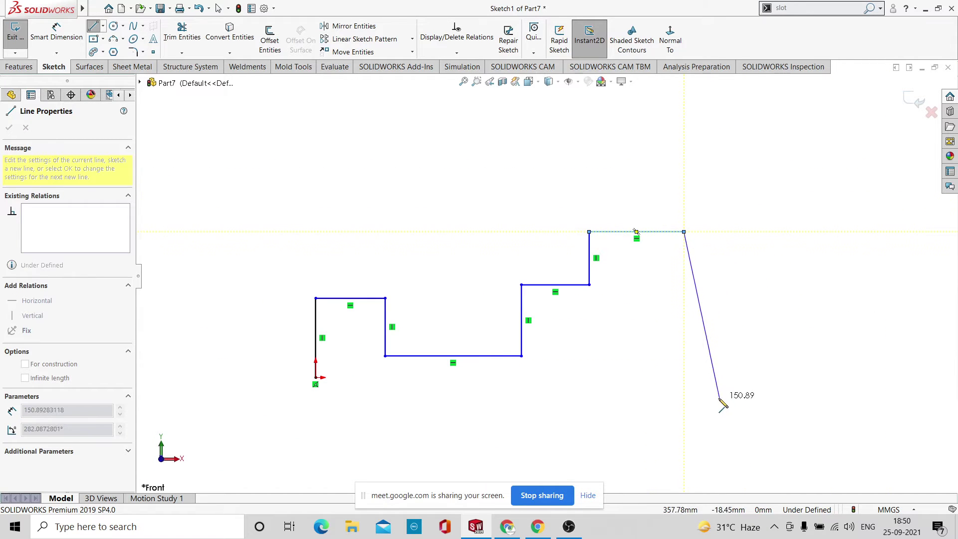
pyautogui.click(685, 418)
pyautogui.rightClick(740, 395)
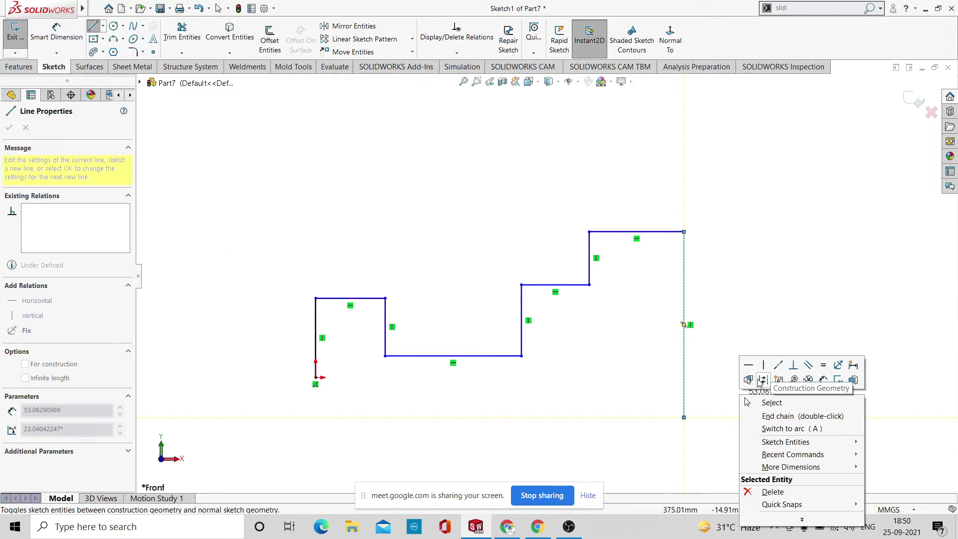
pyautogui.click(778, 404)
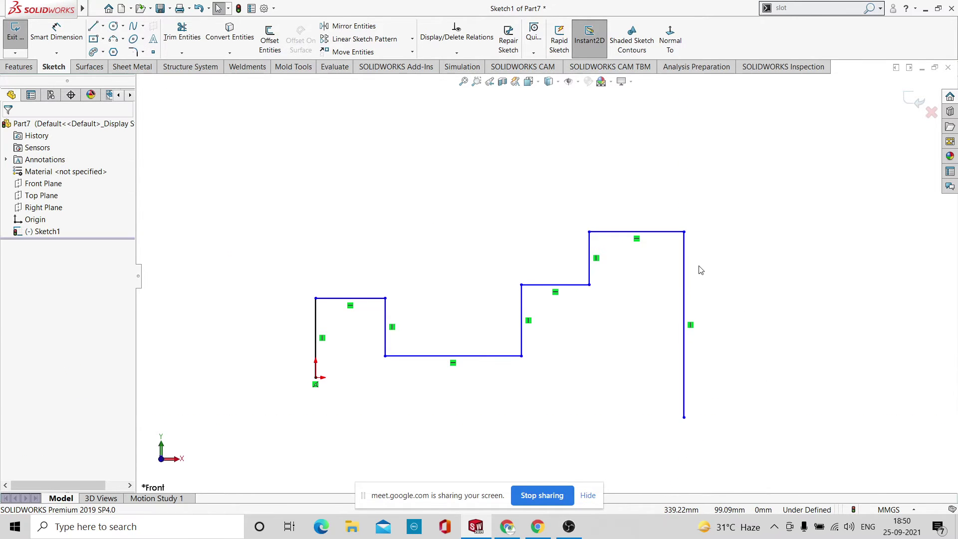
# Dimension the first horizontal line, beside the origin's vertical line, to 100 mm.
pyautogui.press('f')
pyautogui.scroll(2, 540, 299)
pyautogui.scroll(-1, 385, 301)
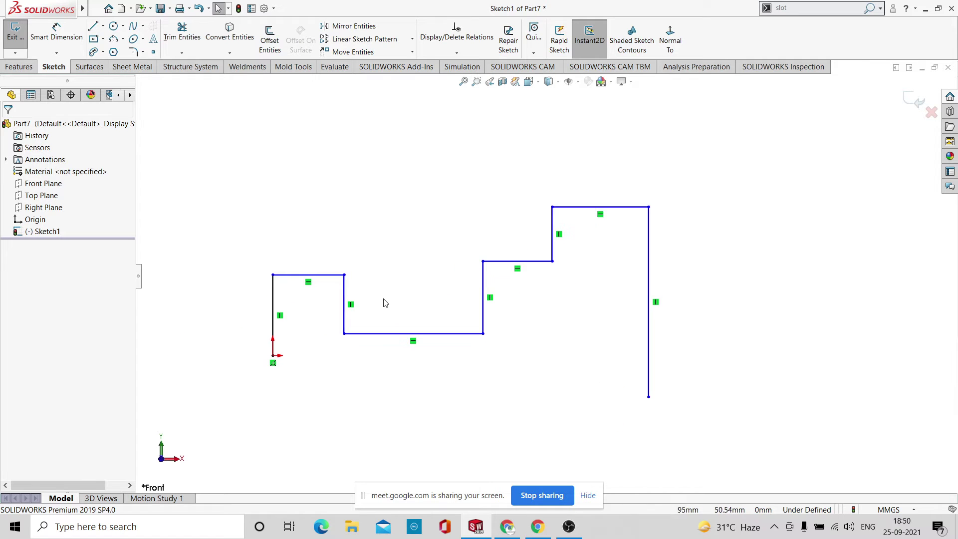
pyautogui.moveTo(73, 11)
pyautogui.click(57, 33)
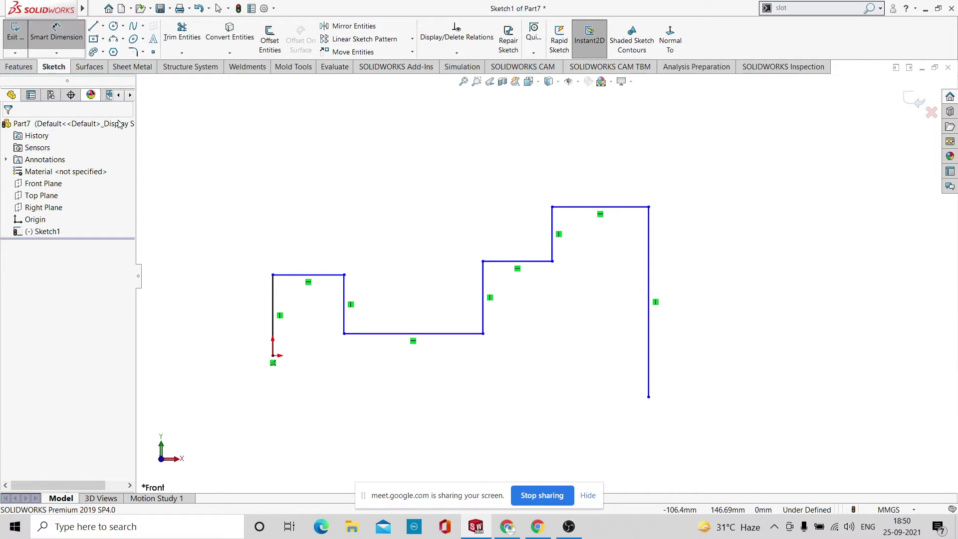
pyautogui.click(298, 278)
pyautogui.click(308, 241)
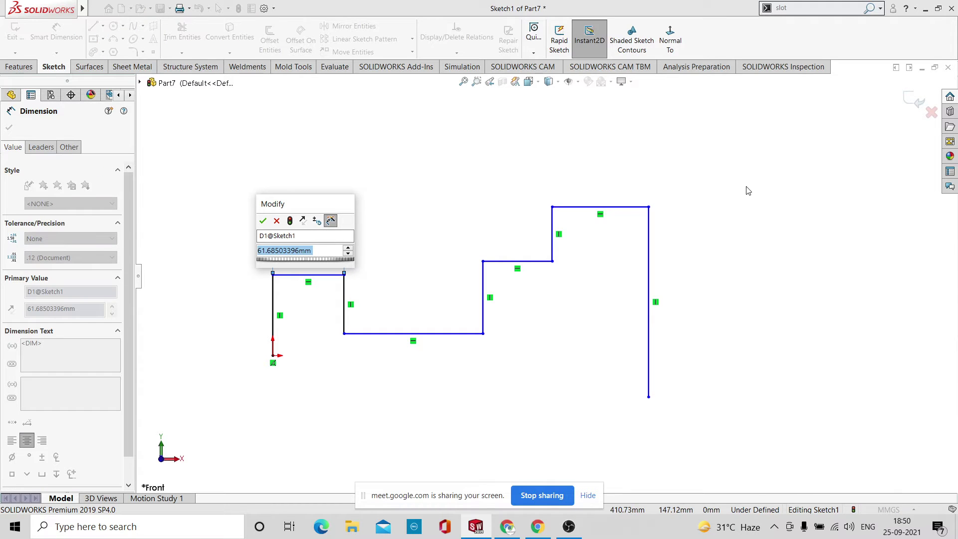
pyautogui.write('100')
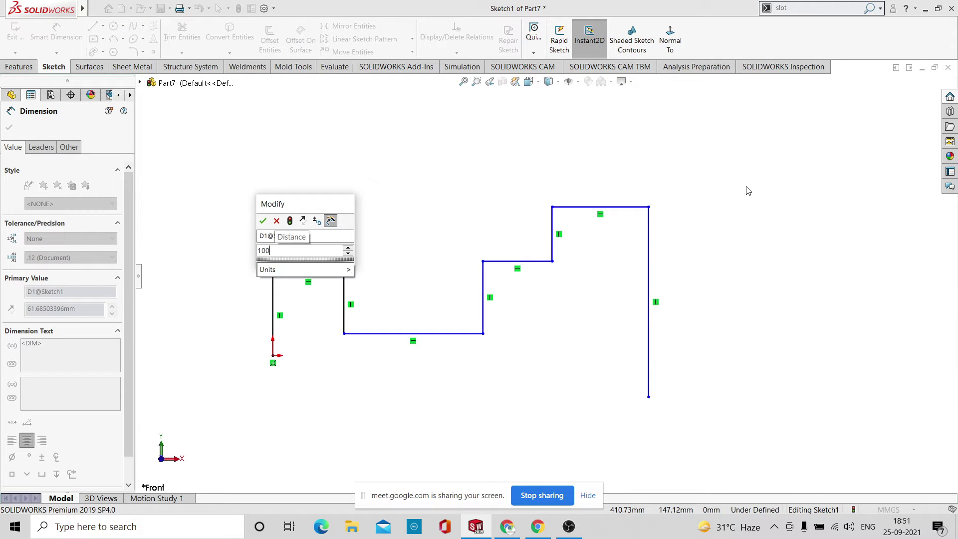
pyautogui.press('Return')
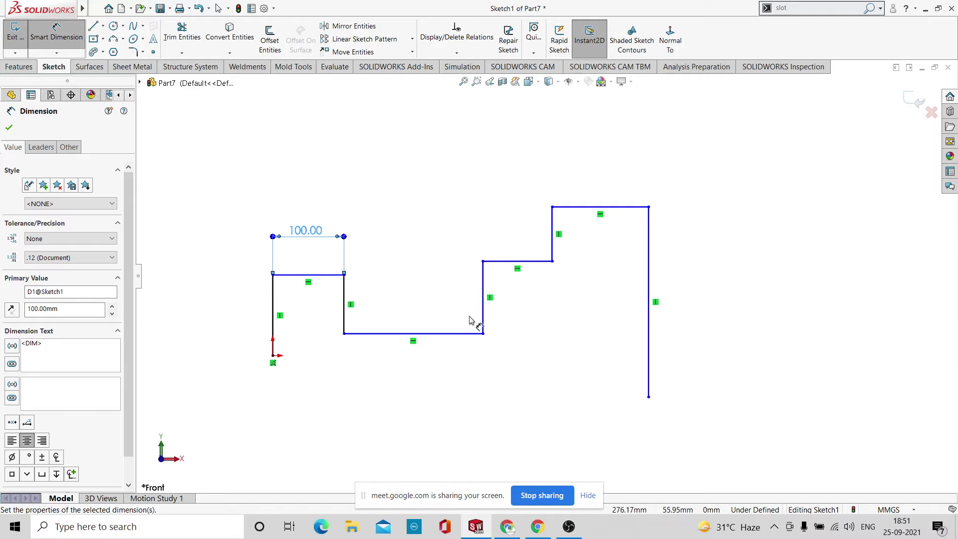
# Dimension the lowest horizontal line of the profile to 200 mm and finish dimensioning.
pyautogui.click(455, 333)
pyautogui.click(449, 366)
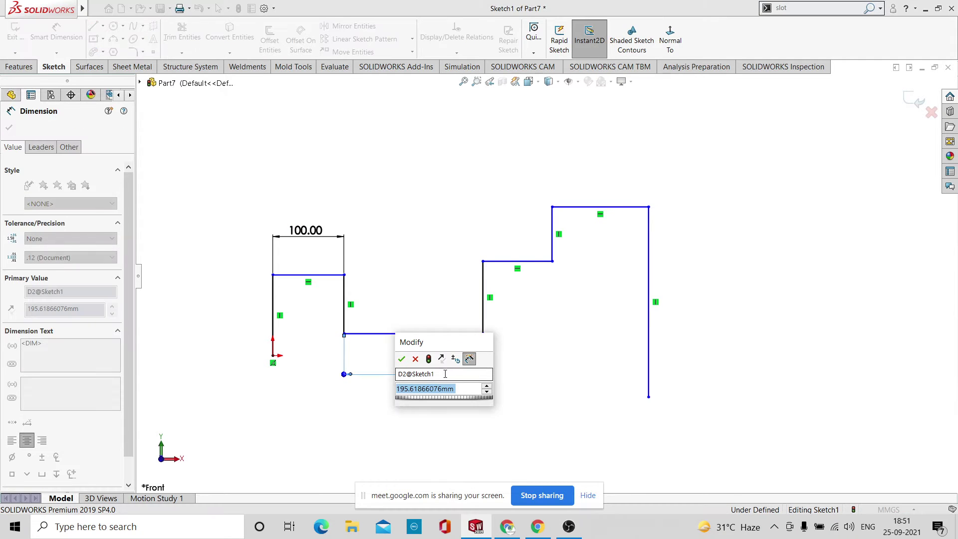
pyautogui.write('200')
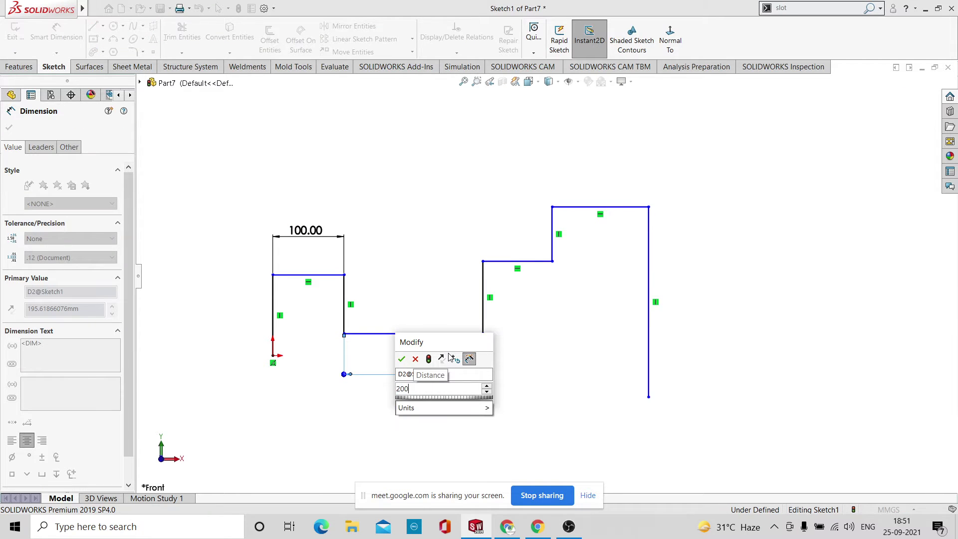
pyautogui.press('Return')
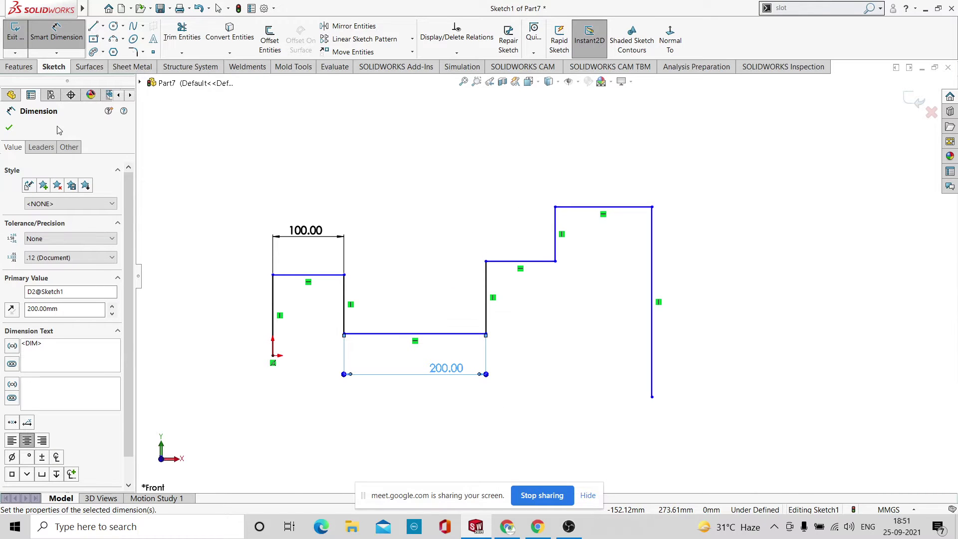
pyautogui.click(9, 130)
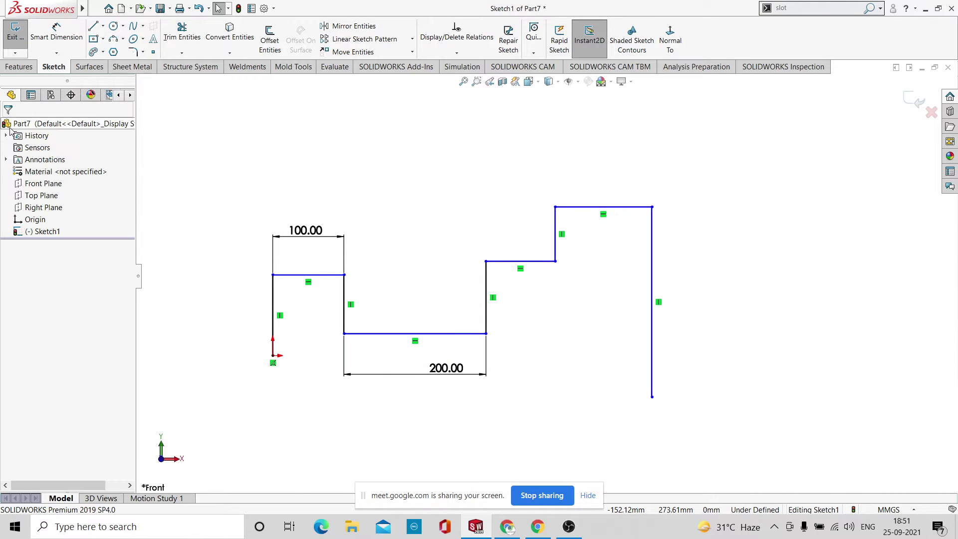
# Make the middle step's horizontal line equal in length to the 100 mm line.
pyautogui.click(299, 275)
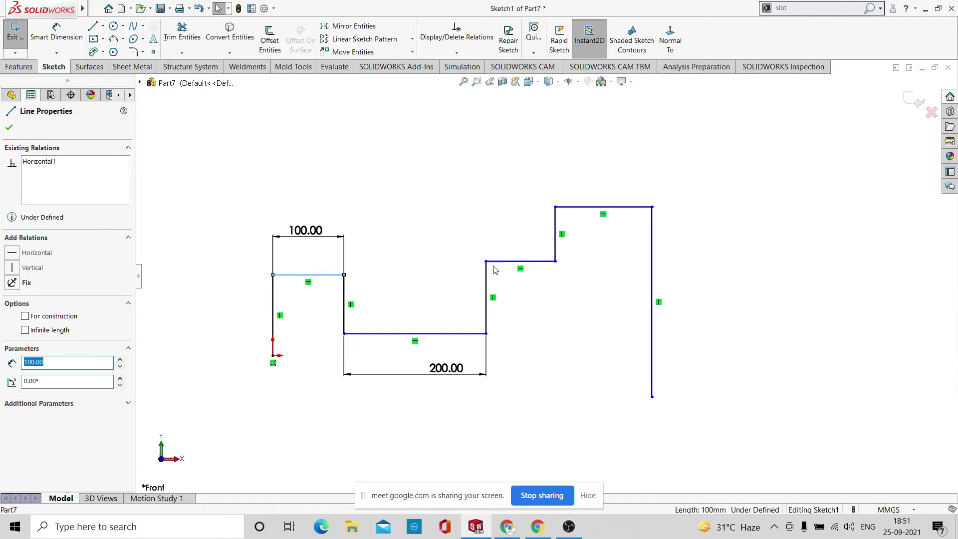
pyautogui.keyDown('ctrl'); pyautogui.click(519, 261); pyautogui.keyUp('ctrl')
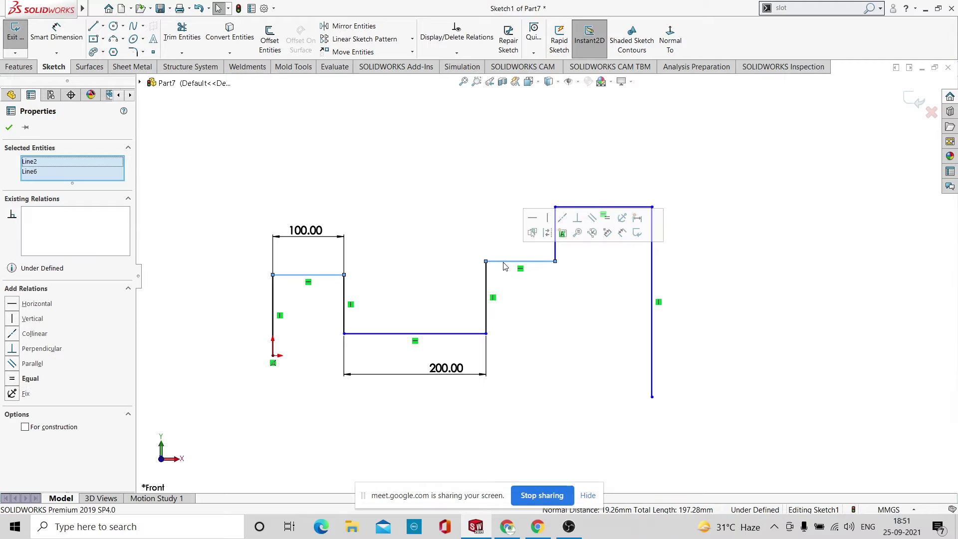
pyautogui.click(607, 220)
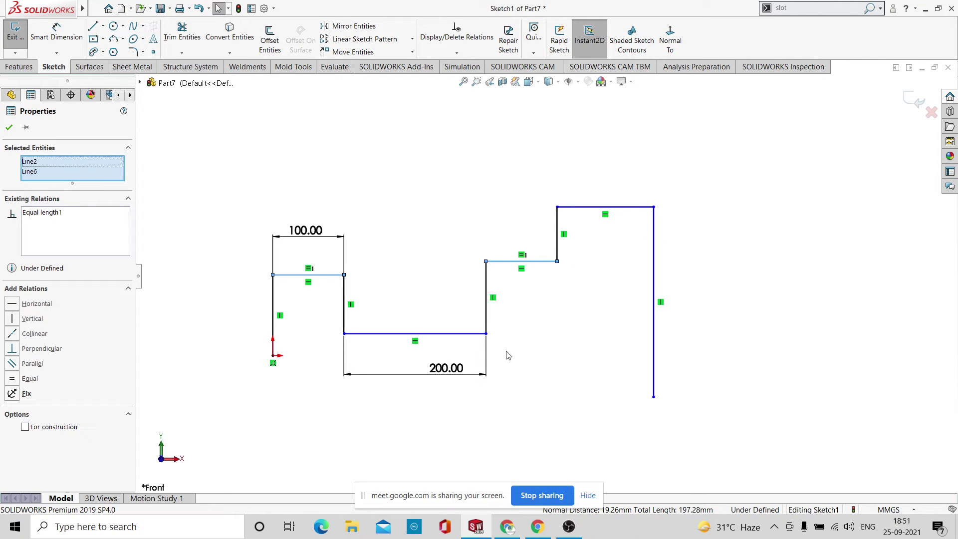
pyautogui.click(9, 127)
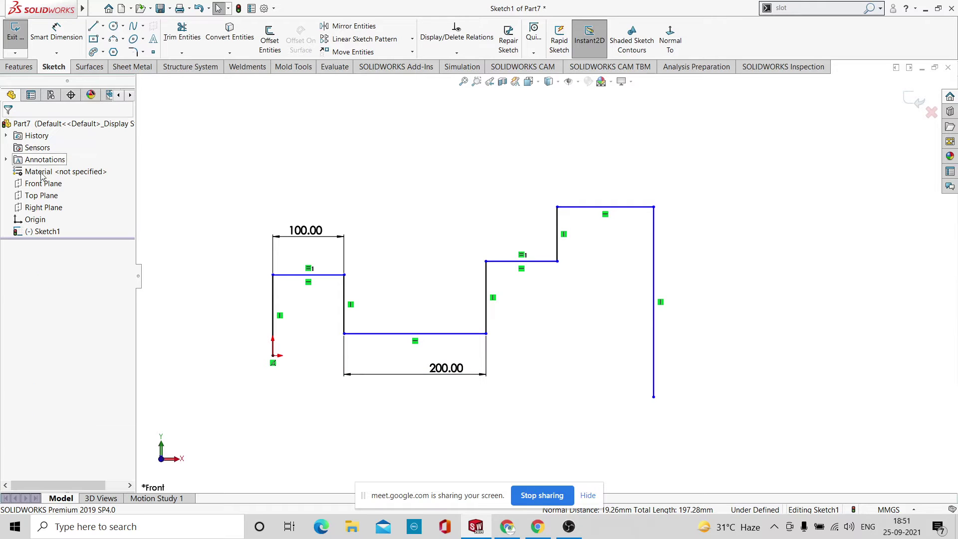
# Make the uppermost horizontal line equal in length to the 200 mm line.
pyautogui.click(455, 335)
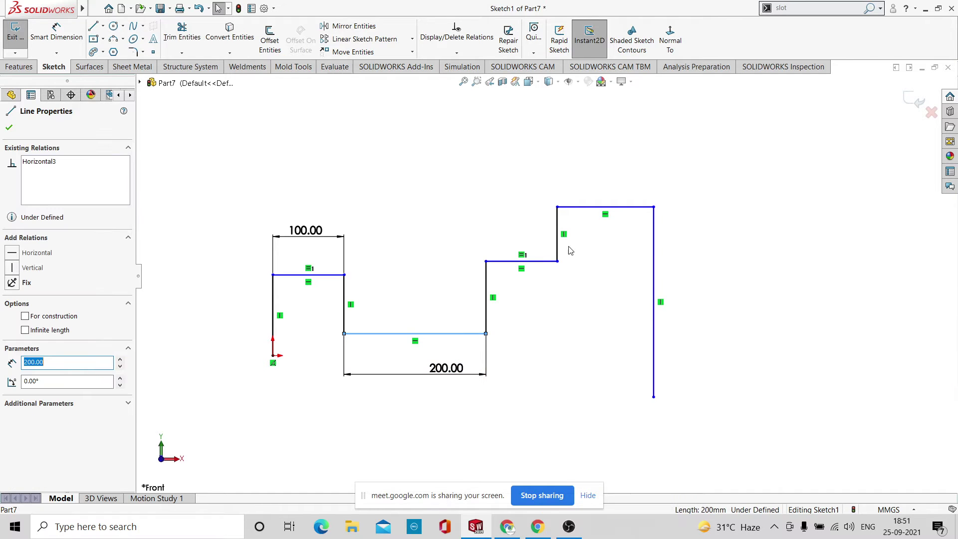
pyautogui.keyDown('ctrl'); pyautogui.click(601, 207); pyautogui.keyUp('ctrl')
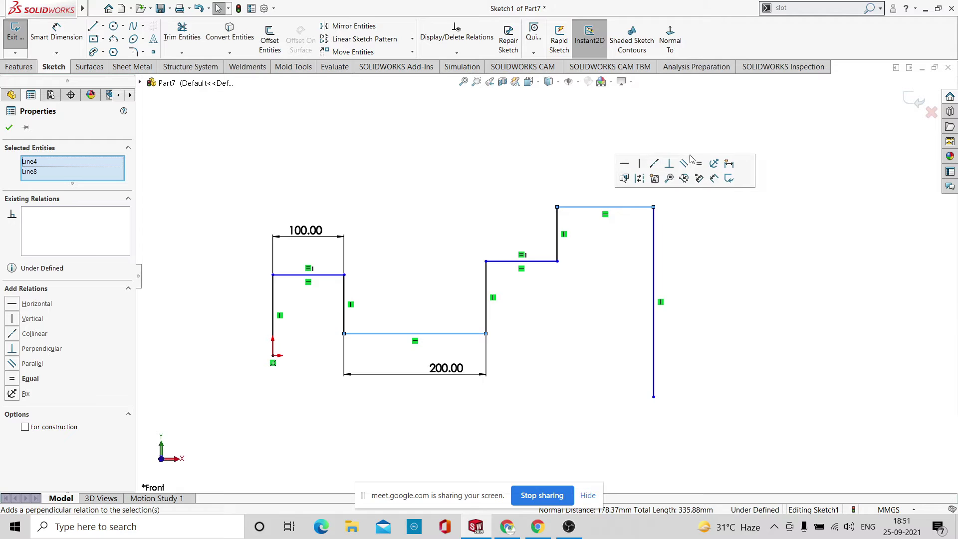
pyautogui.click(698, 168)
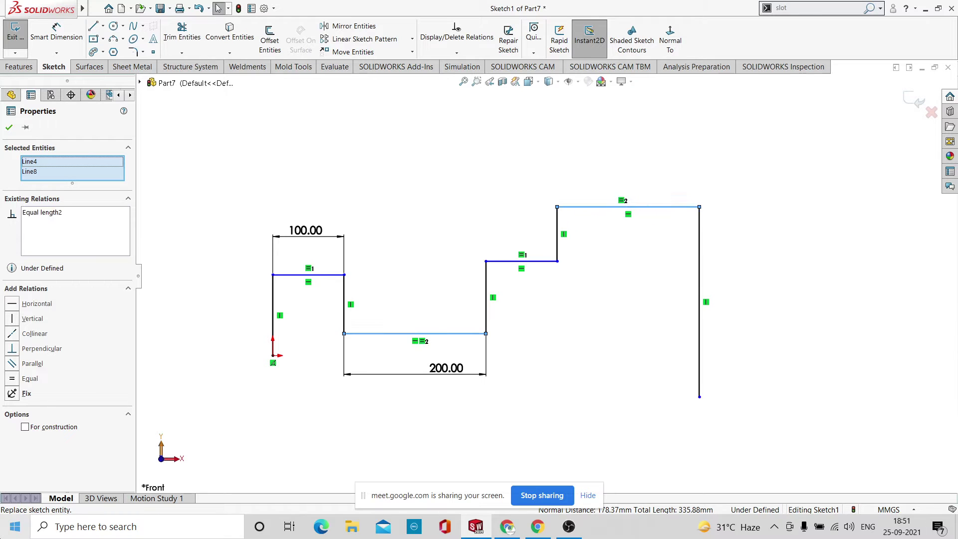
pyautogui.click(771, 261)
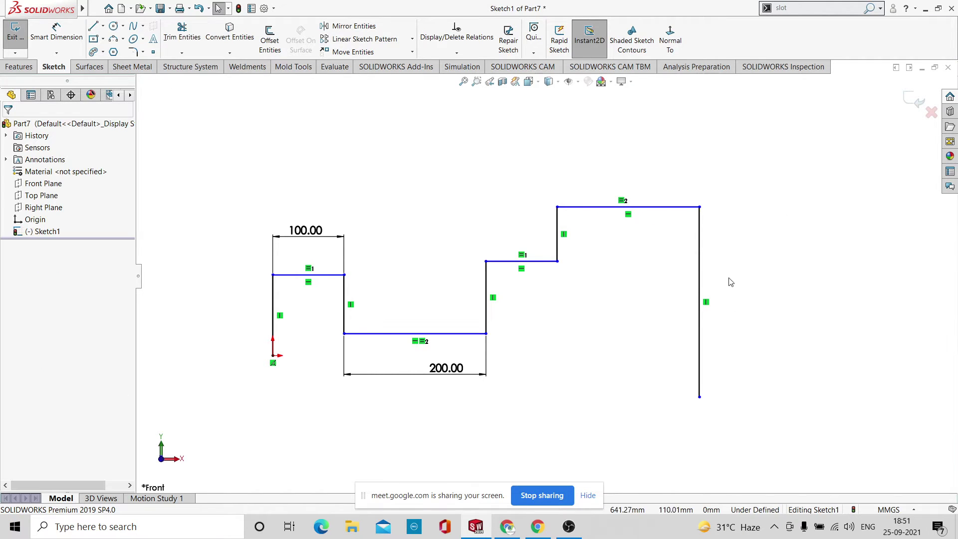
# Dimension the long vertical line at the open end of the profile to 300 mm.
pyautogui.click(700, 274)
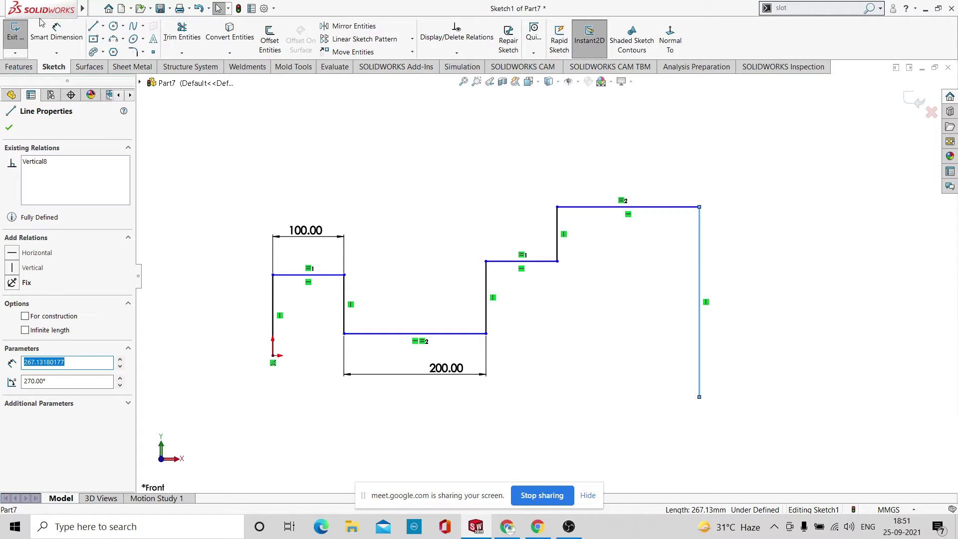
pyautogui.click(51, 40)
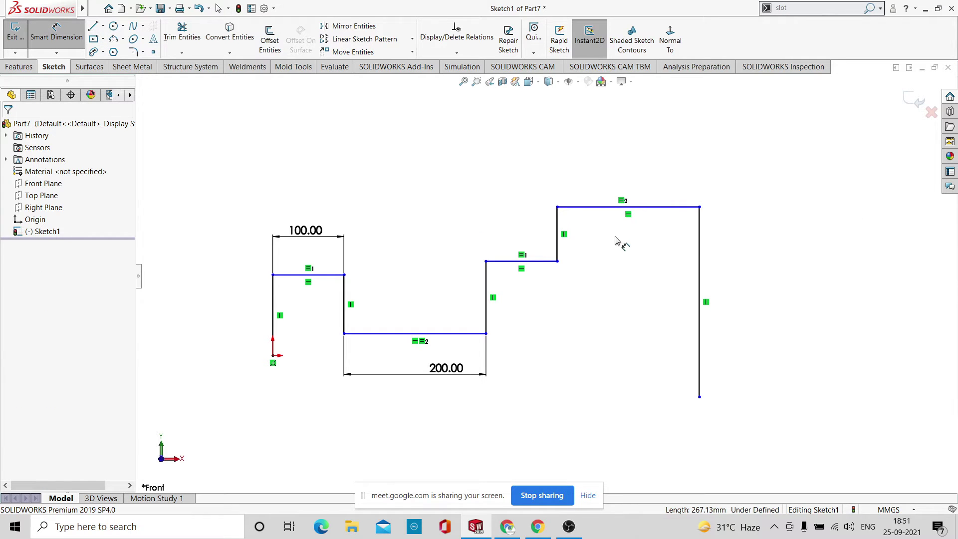
pyautogui.click(699, 272)
pyautogui.click(748, 272)
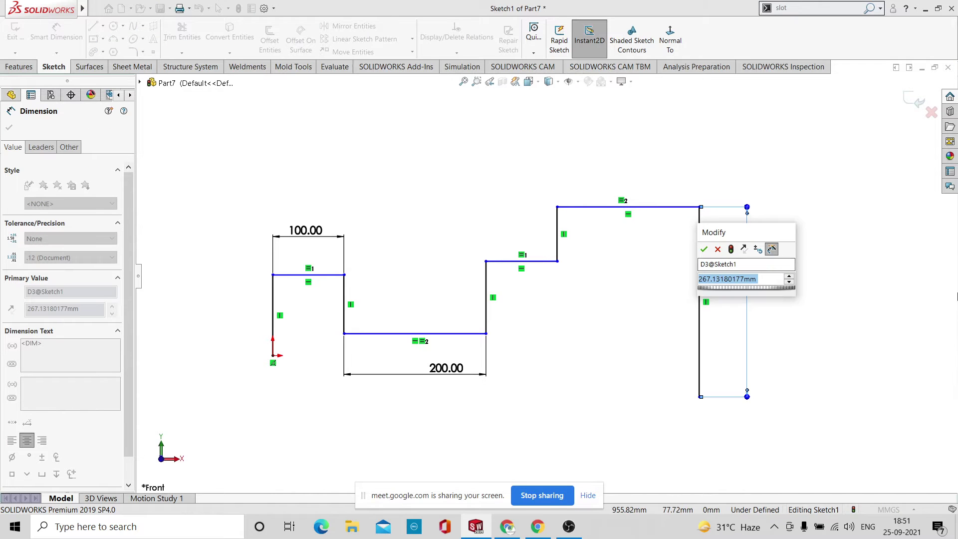
pyautogui.write('300')
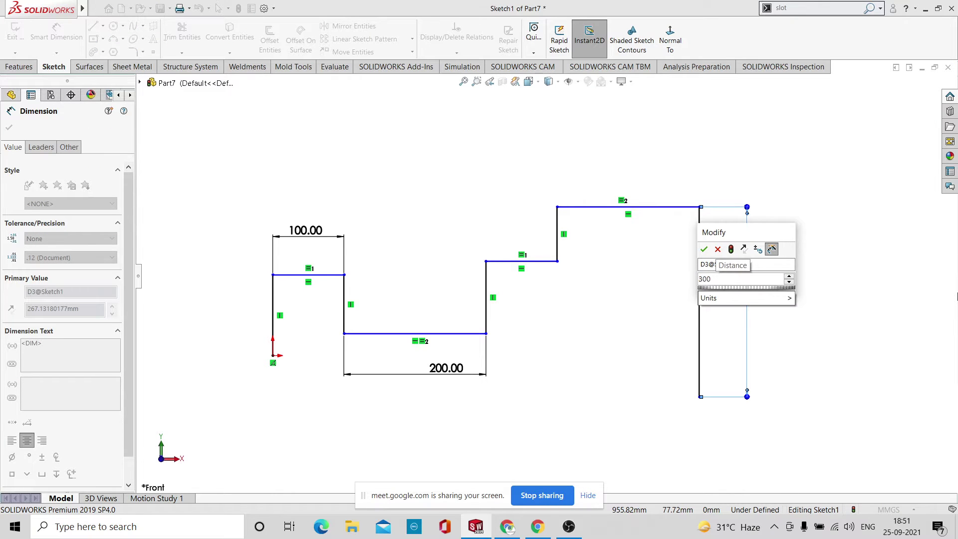
pyautogui.press('Return')
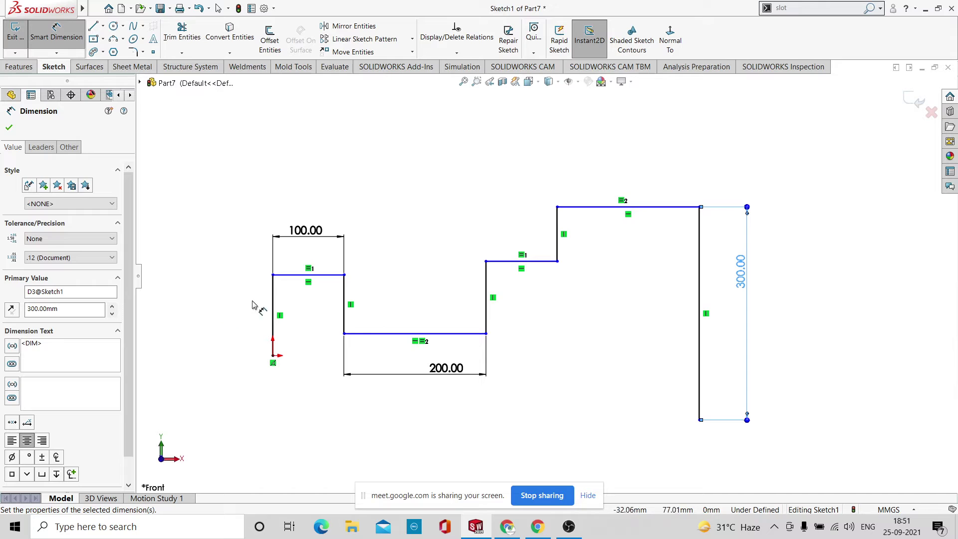
# Dimension the vertical line rising from the origin to 150 mm and finish dimensioning.
pyautogui.click(275, 311)
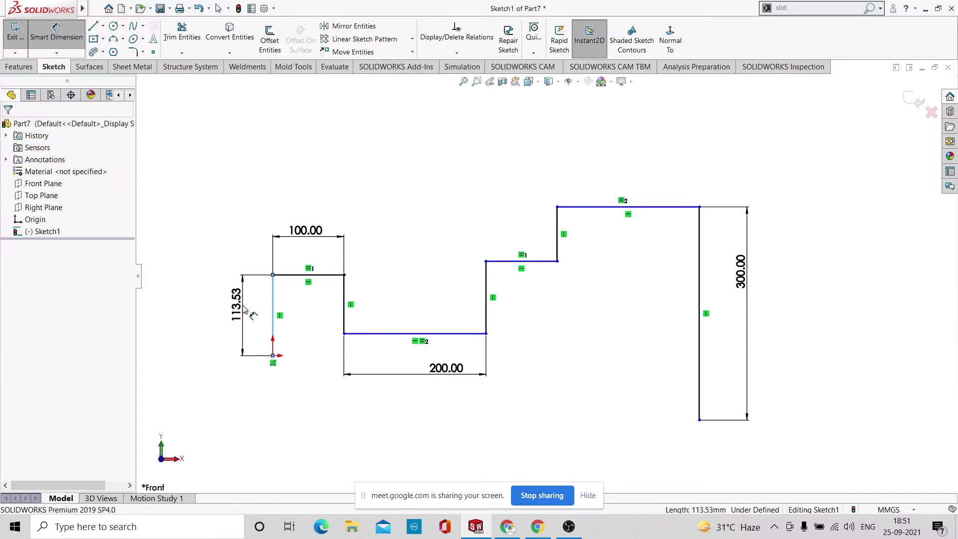
pyautogui.click(243, 305)
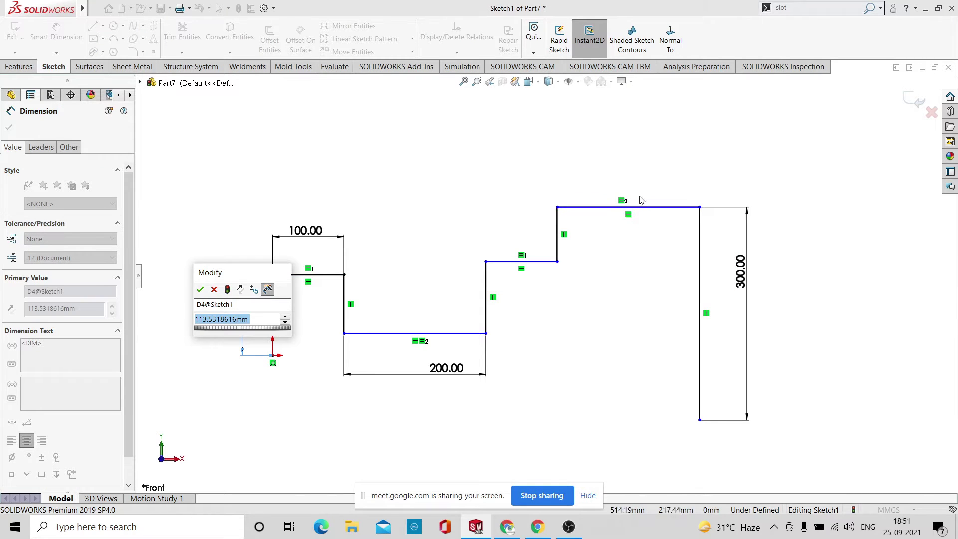
pyautogui.write('150')
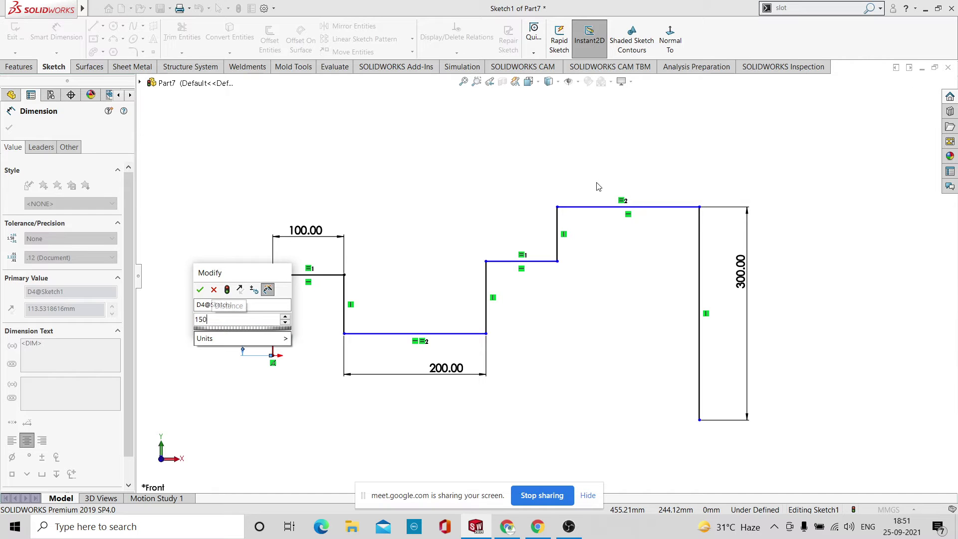
pyautogui.press('Return')
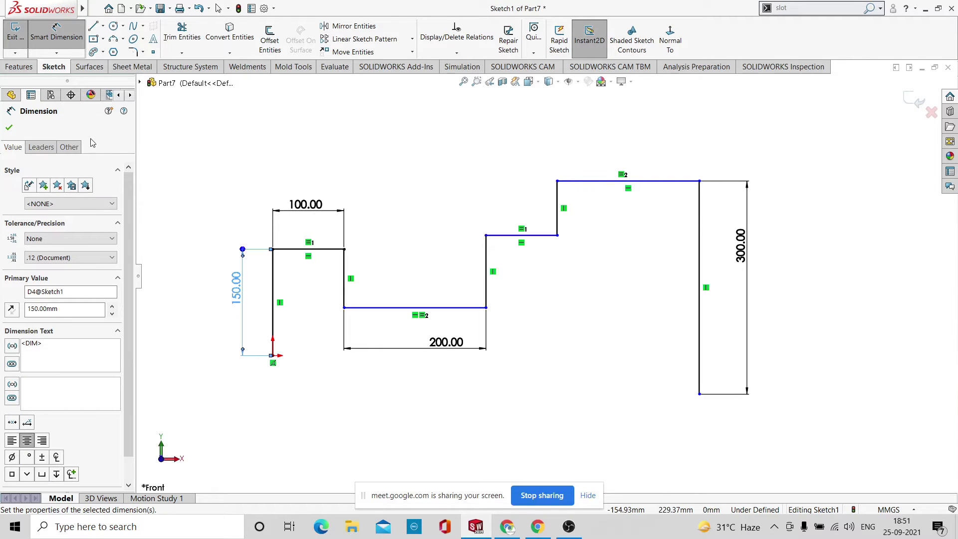
pyautogui.click(9, 127)
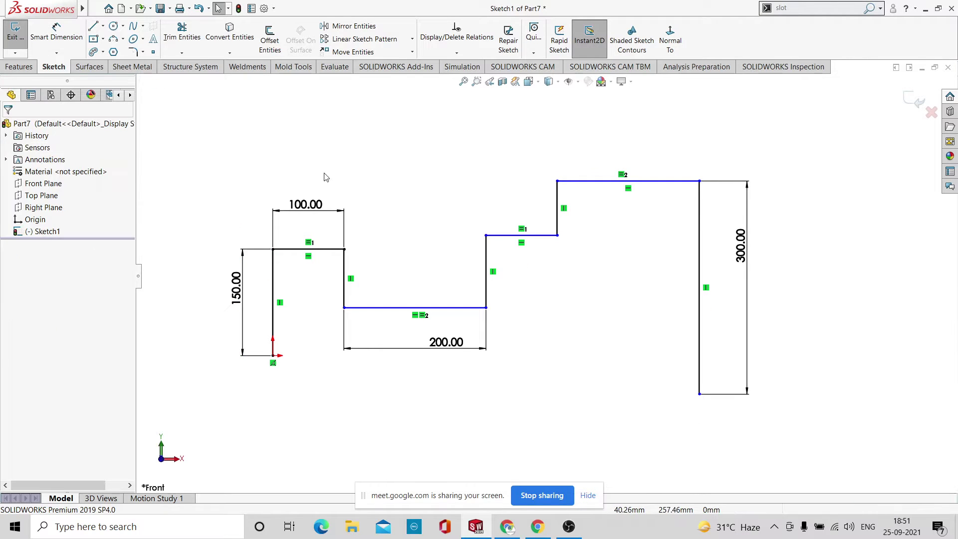
# Exit the stepped profile sketch, keeping its changes.
pyautogui.press('f')
pyautogui.scroll(3, 609, 215)
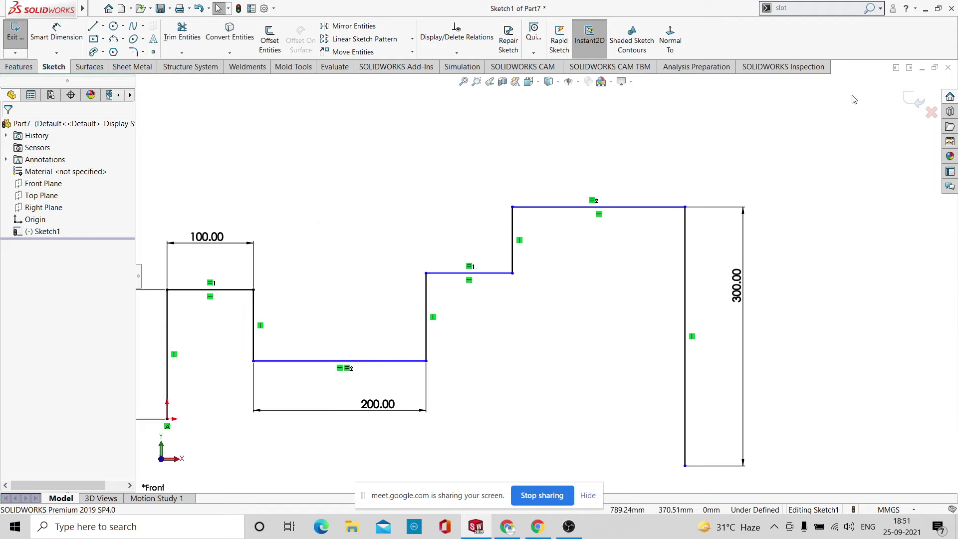
pyautogui.click(907, 97)
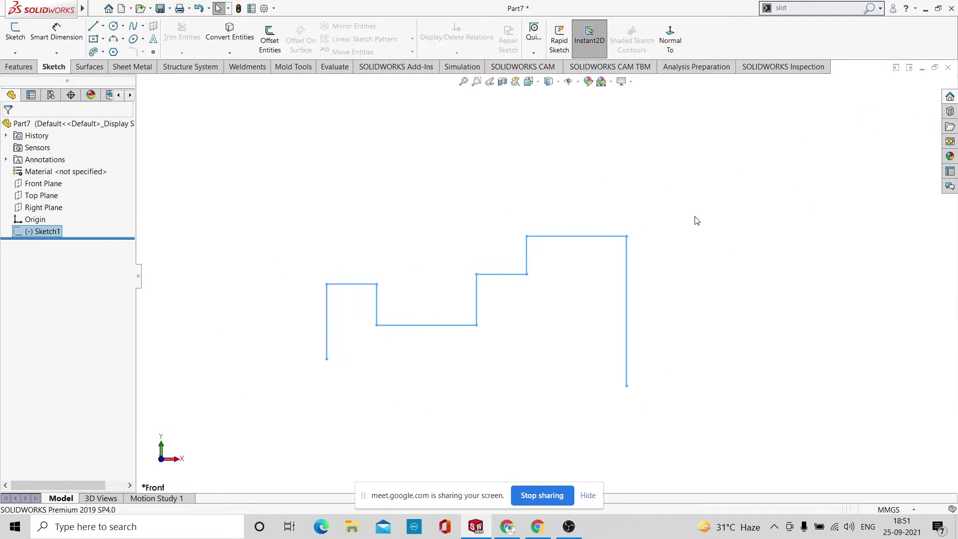
# Examine the whole stepped profile sketch from an angled 3D view.
pyautogui.moveTo(739, 174)
pyautogui.mouseDown(button='middle')
pyautogui.moveTo(750, 366)
pyautogui.moveTo(610, 304)
pyautogui.moveTo(738, 289)
pyautogui.moveTo(742, 208)
pyautogui.moveTo(748, 267)
pyautogui.mouseUp(button='middle')
pyautogui.scroll(-4, 533, 324)
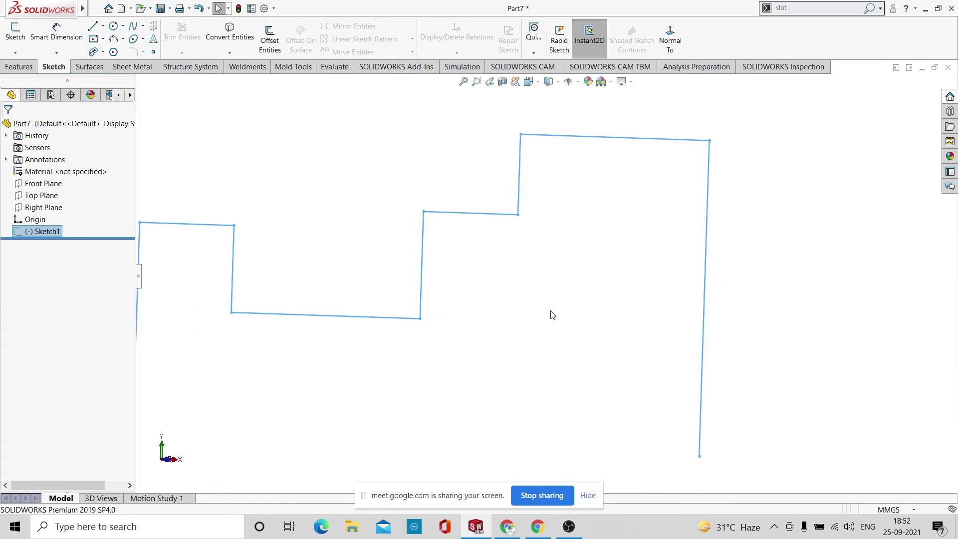
pyautogui.scroll(2, 593, 321)
pyautogui.moveTo(596, 325)
pyautogui.mouseDown(button='middle')
pyautogui.moveTo(781, 342)
pyautogui.moveTo(776, 241)
pyautogui.moveTo(787, 285)
pyautogui.mouseUp(button='middle')
pyautogui.scroll(2, 698, 298)
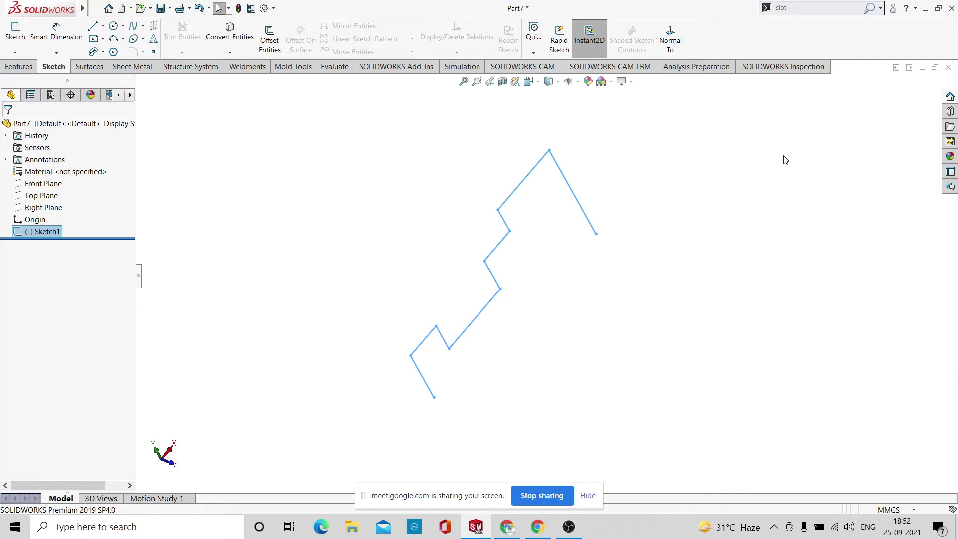
pyautogui.moveTo(633, 200)
pyautogui.mouseDown(button='middle')
pyautogui.moveTo(680, 318)
pyautogui.moveTo(620, 216)
pyautogui.moveTo(663, 353)
pyautogui.moveTo(609, 214)
pyautogui.moveTo(702, 329)
pyautogui.moveTo(671, 270)
pyautogui.moveTo(624, 327)
pyautogui.moveTo(683, 195)
pyautogui.mouseUp(button='middle')
pyautogui.scroll(1, 633, 222)
pyautogui.scroll(-4, 510, 303)
pyautogui.scroll(1, 567, 315)
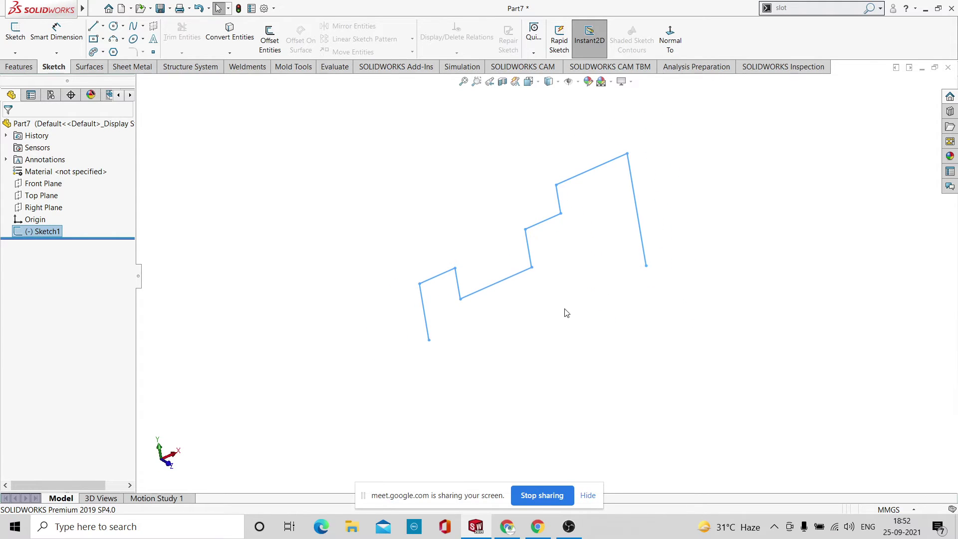
pyautogui.scroll(4, 562, 316)
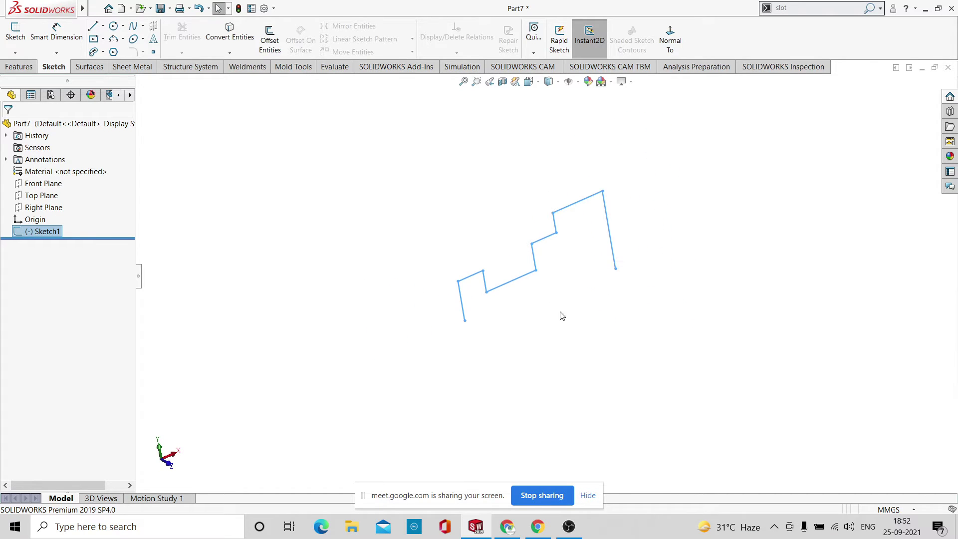
# Start a weldment Structural Member with the iso standard, square tube profile type and size 20 x 20 x 2.
pyautogui.click(248, 70)
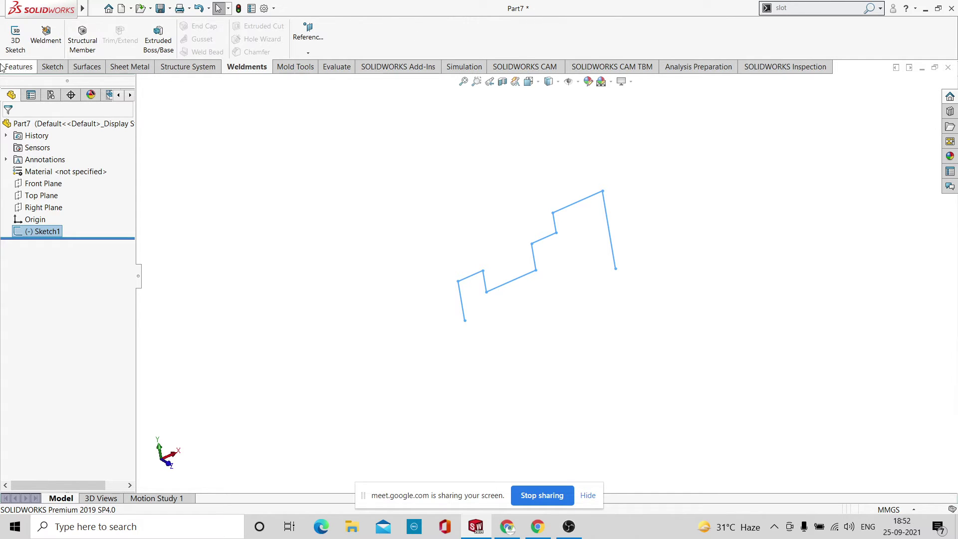
pyautogui.scroll(-4, 594, 258)
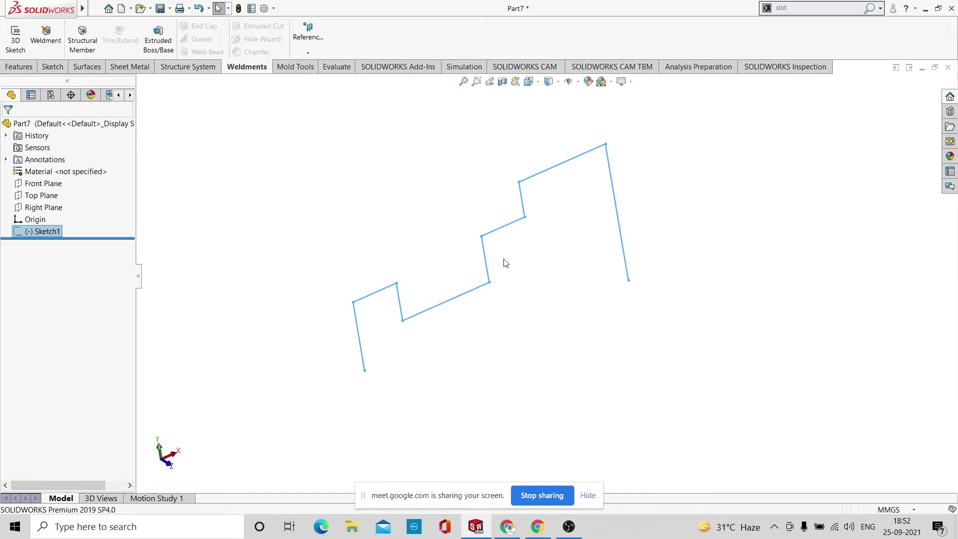
pyautogui.click(95, 52)
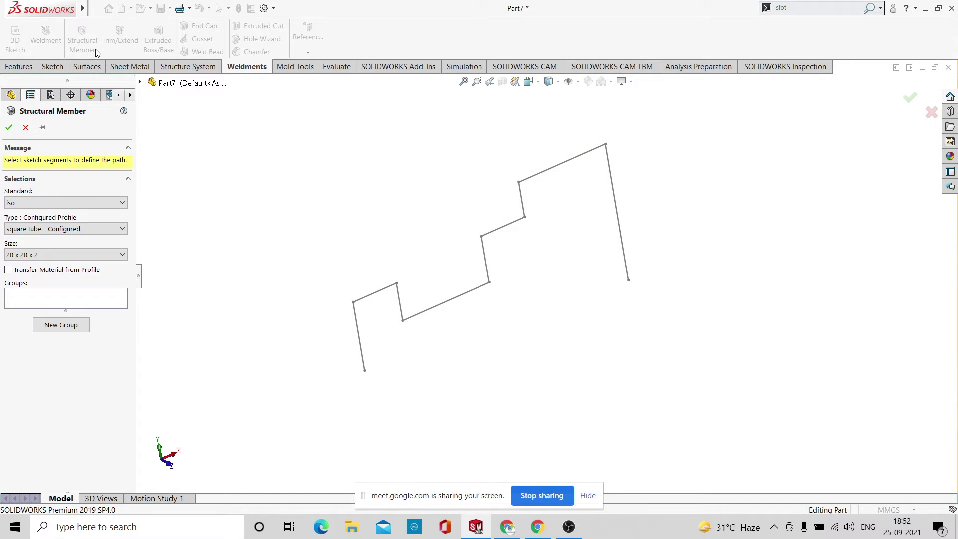
pyautogui.click(125, 205)
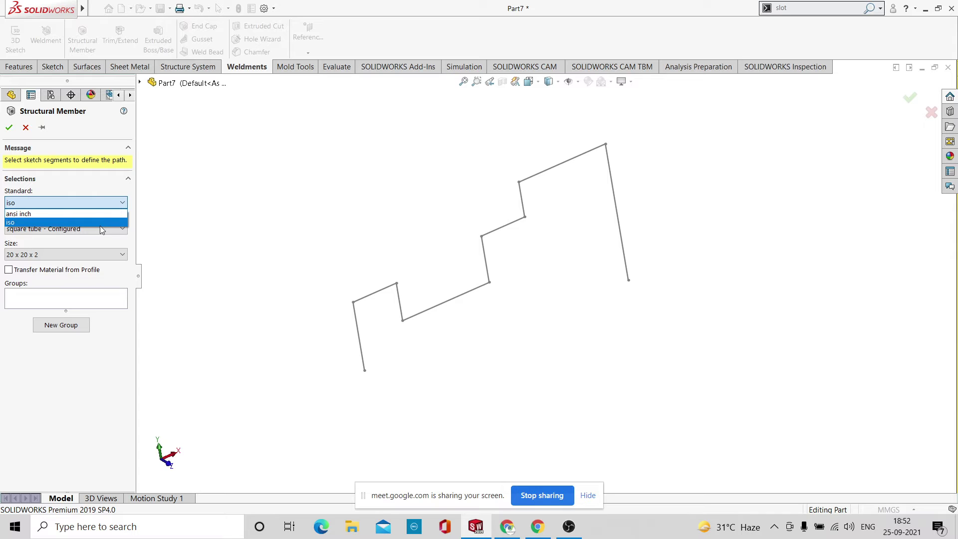
pyautogui.click(204, 181)
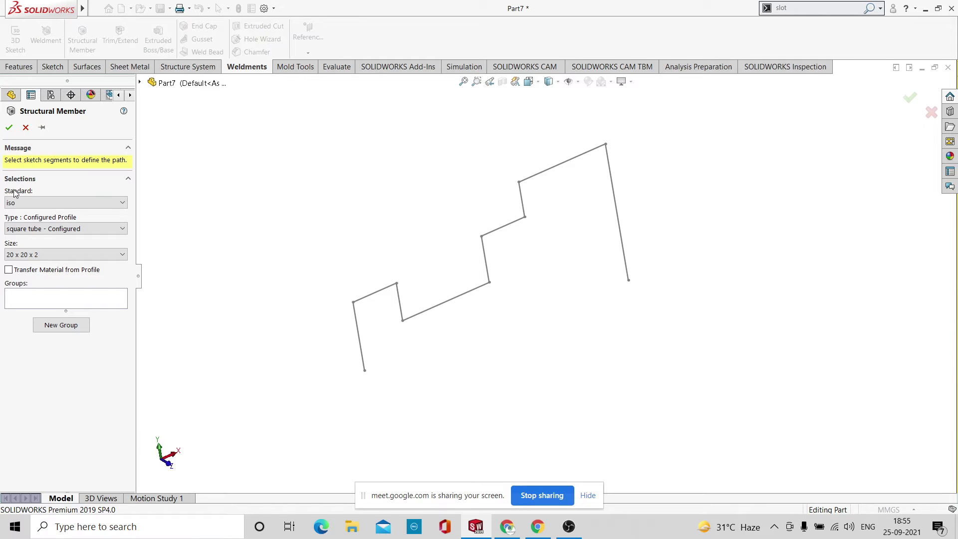
pyautogui.click(123, 229)
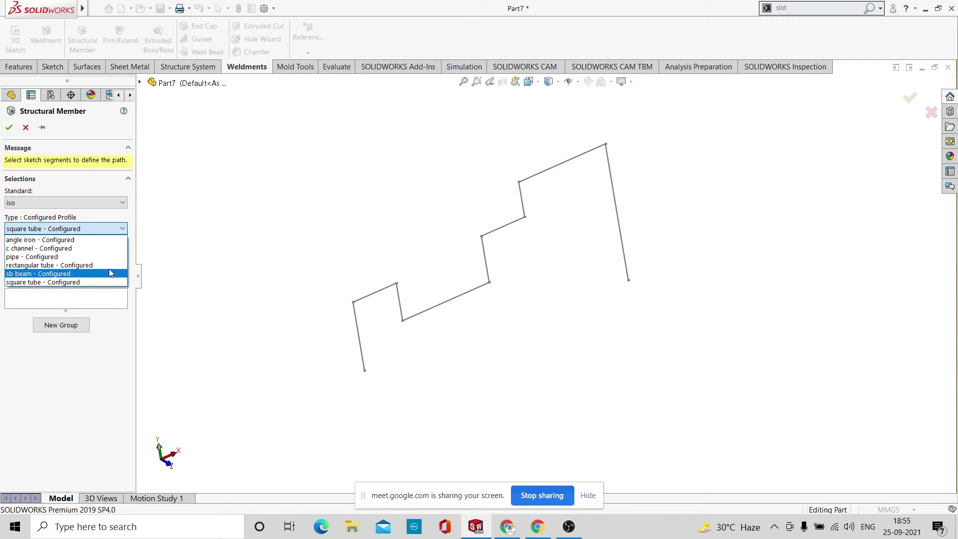
pyautogui.click(101, 229)
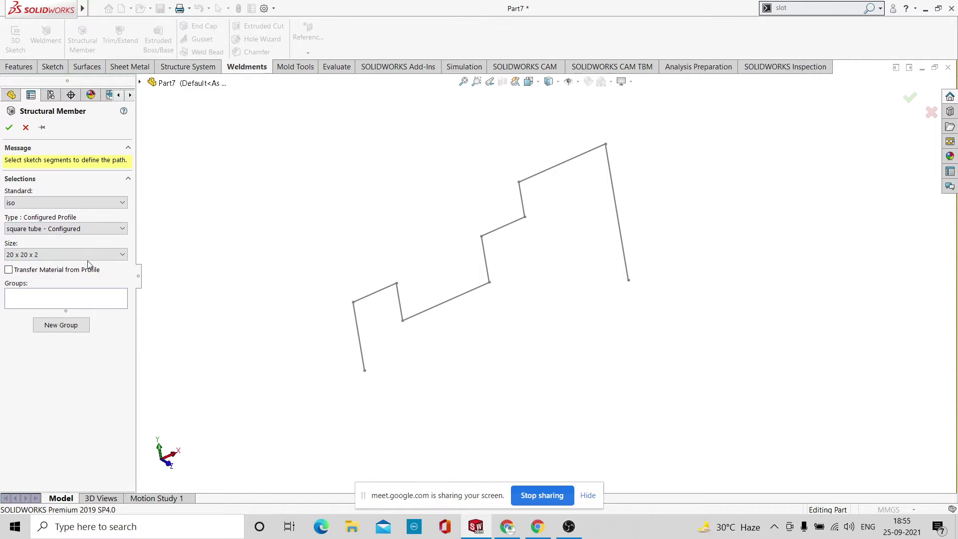
pyautogui.click(123, 256)
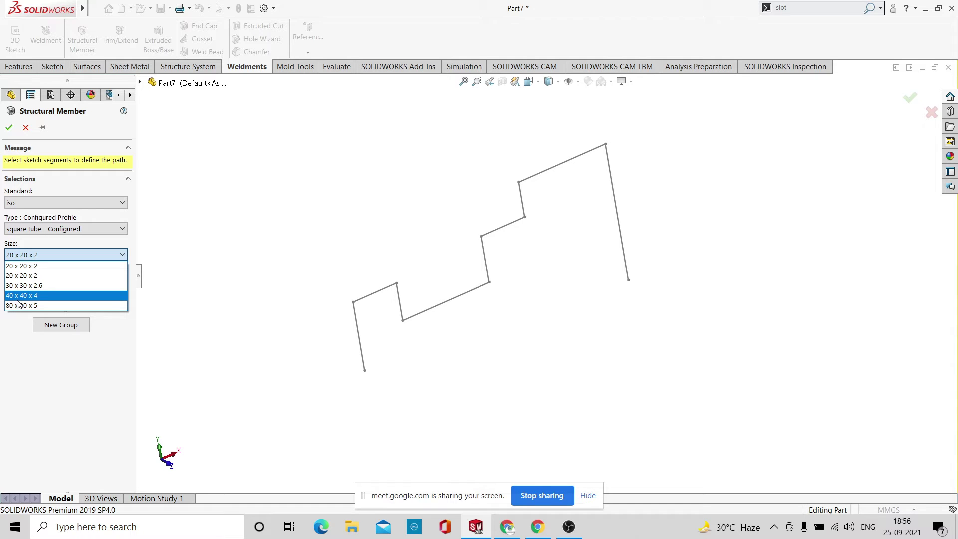
pyautogui.click(93, 276)
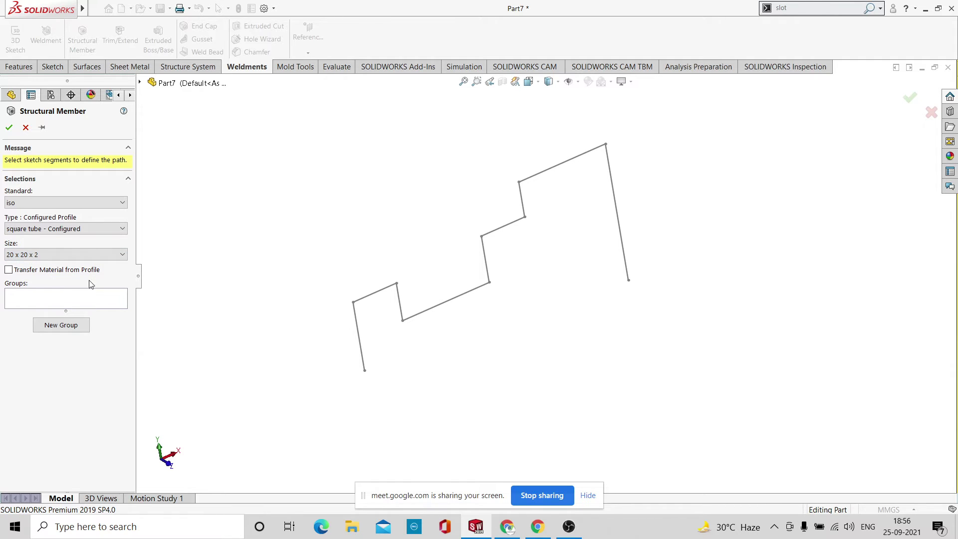
# Select the first five connected profile lines, starting with the vertical line at the origin, as the structural member's path segments.
pyautogui.click(361, 354)
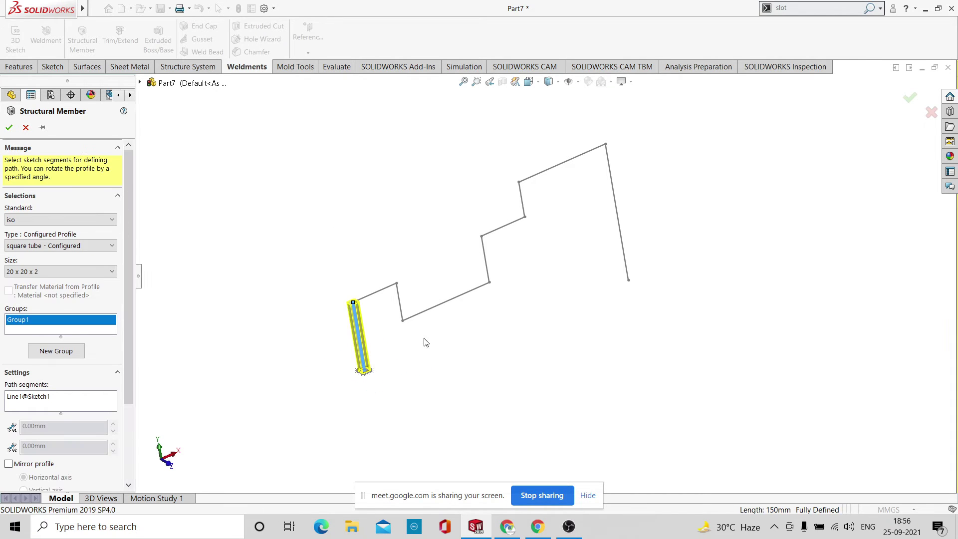
pyautogui.scroll(-6, 426, 342)
pyautogui.scroll(6, 380, 334)
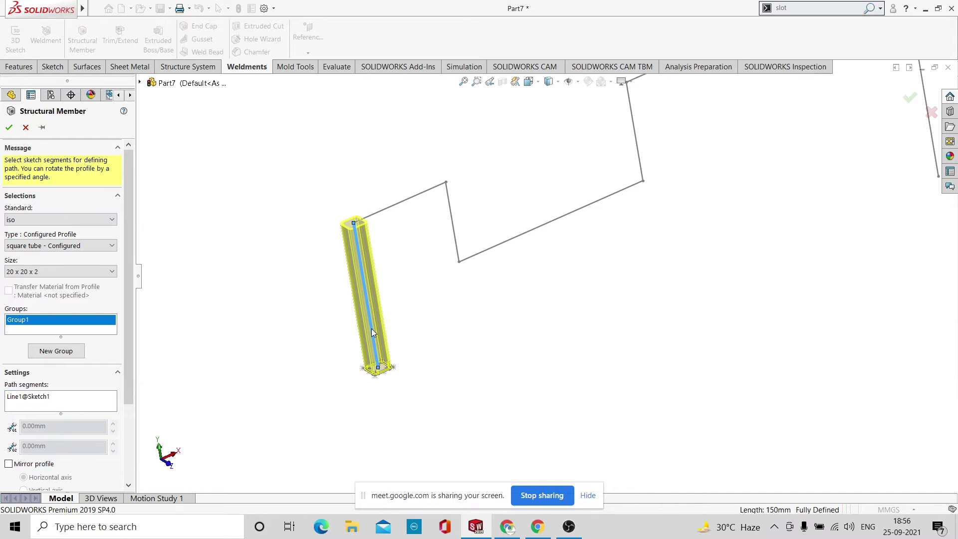
pyautogui.scroll(-2, 707, 184)
pyautogui.scroll(-3, 567, 261)
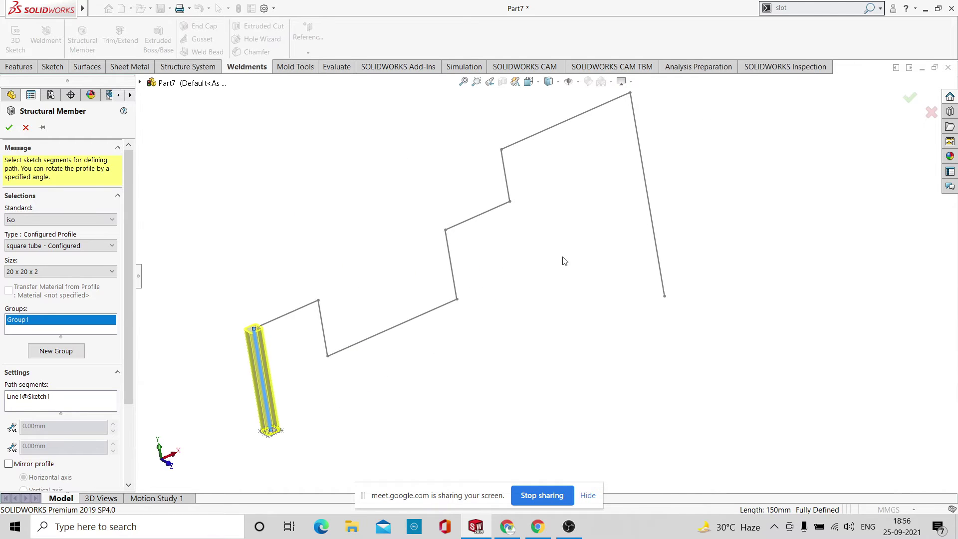
pyautogui.scroll(2, 481, 299)
pyautogui.scroll(-1, 438, 328)
pyautogui.scroll(-1, 438, 327)
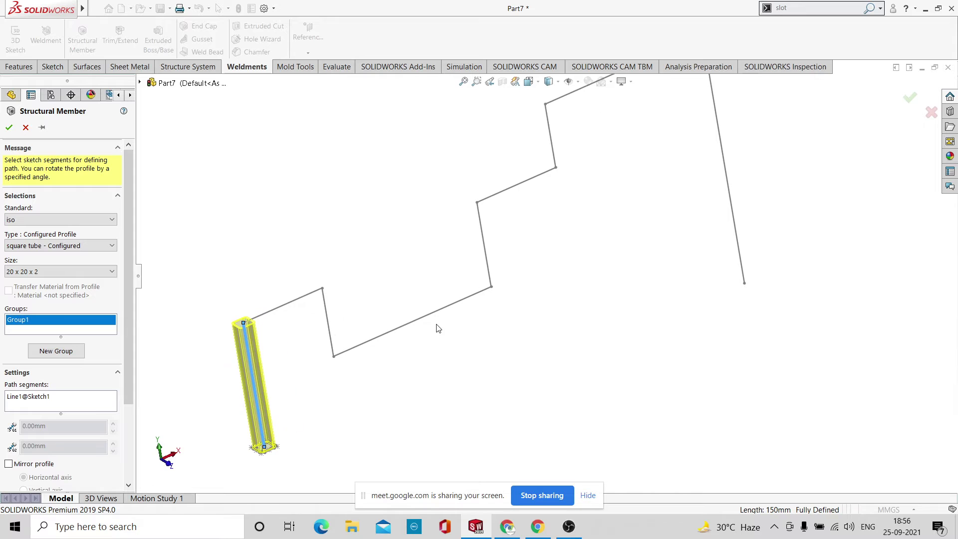
pyautogui.scroll(-3, 399, 337)
pyautogui.scroll(2, 422, 322)
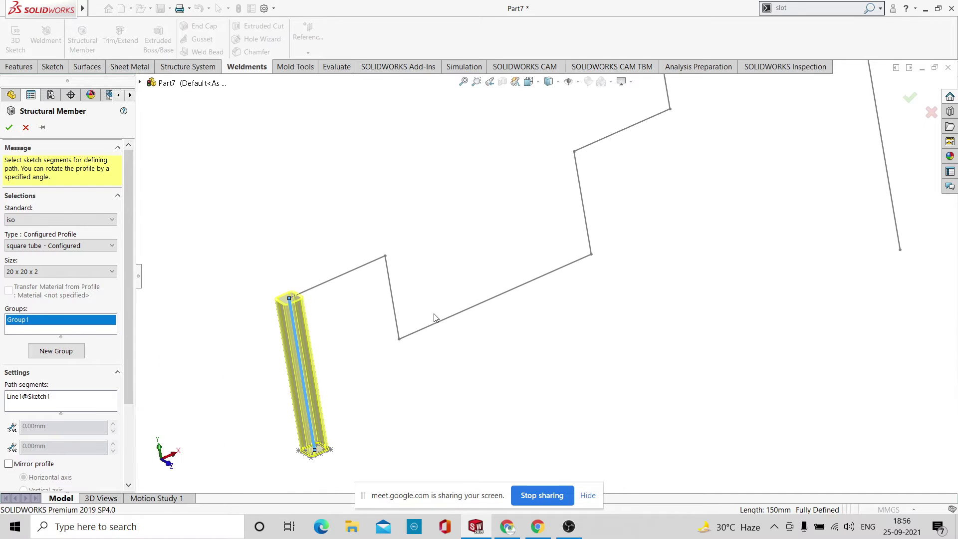
pyautogui.click(352, 274)
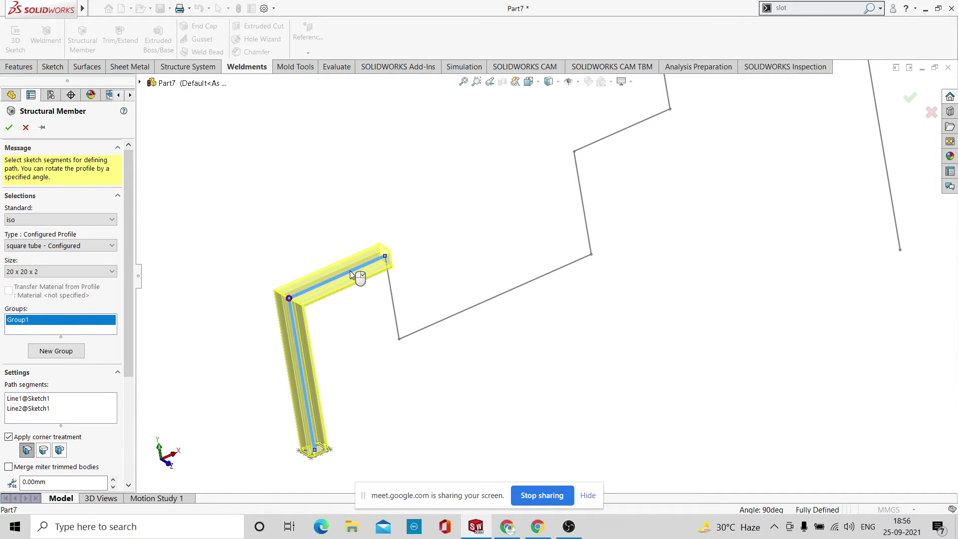
pyautogui.click(395, 306)
pyautogui.click(459, 318)
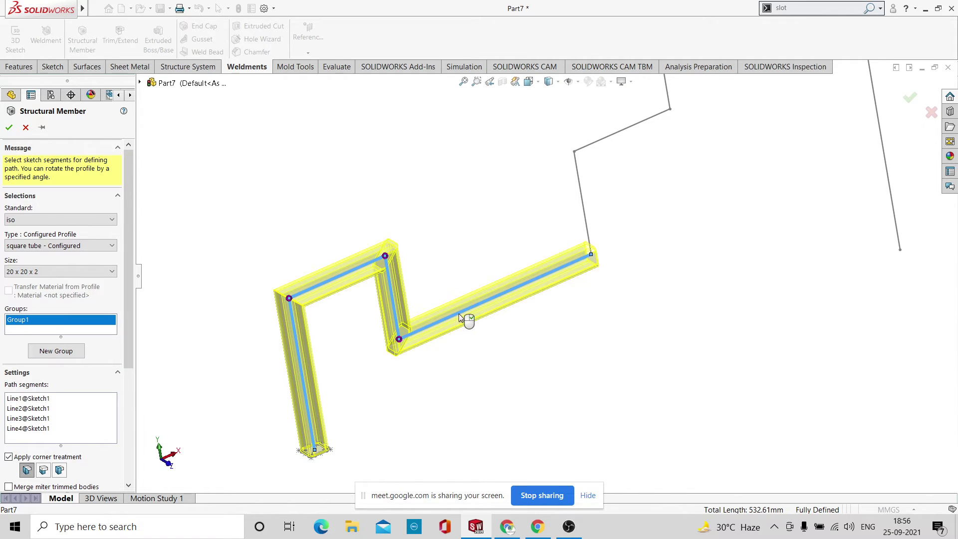
pyautogui.click(585, 215)
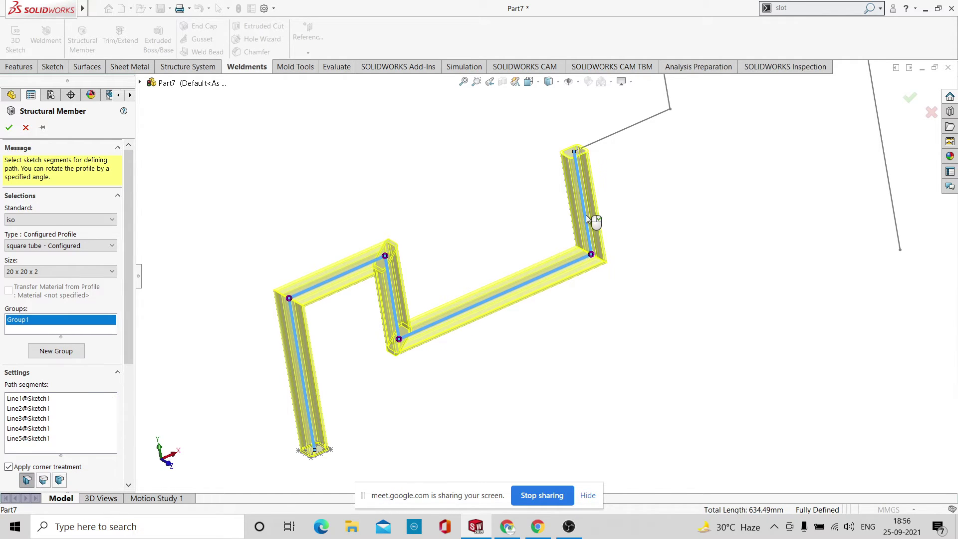
# Add the remaining four profile lines, through the long vertical line at the far end, to the same path group.
pyautogui.scroll(4, 594, 230)
pyautogui.scroll(-8, 562, 252)
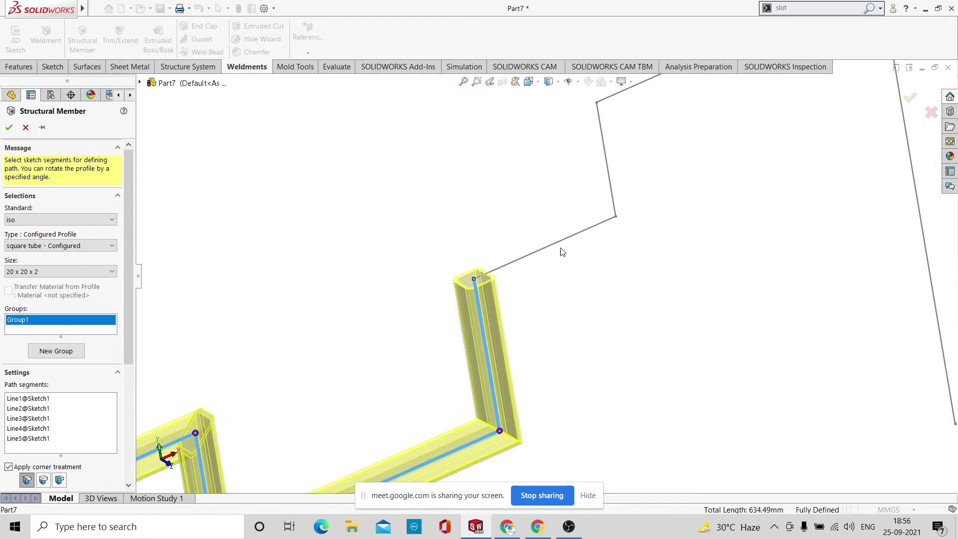
pyautogui.click(565, 244)
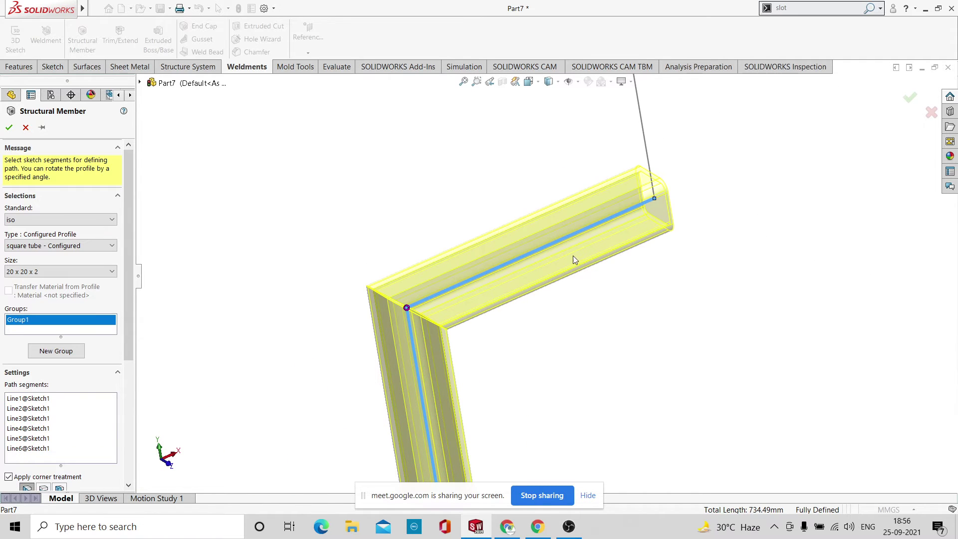
pyautogui.scroll(3, 573, 255)
pyautogui.scroll(-2, 654, 164)
pyautogui.scroll(-2, 654, 163)
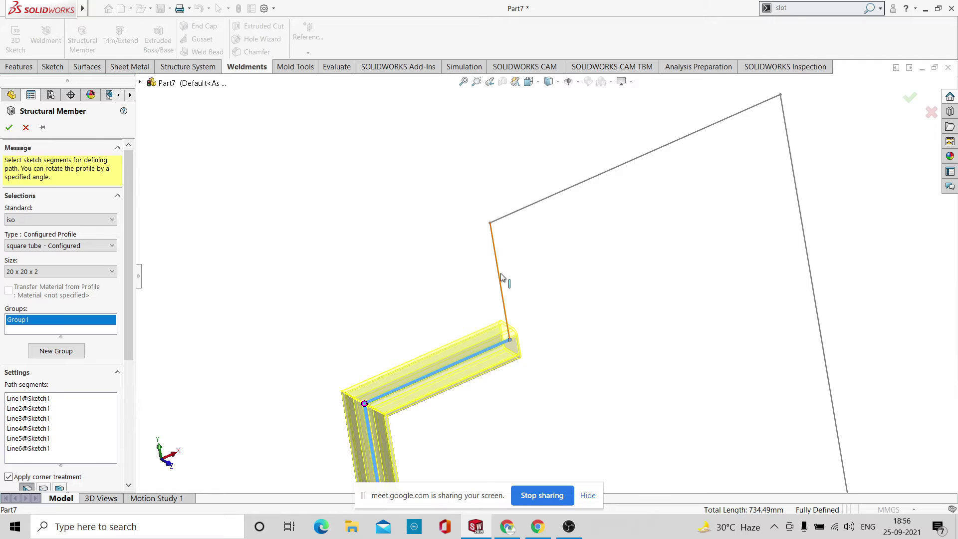
pyautogui.click(501, 280)
pyautogui.click(556, 196)
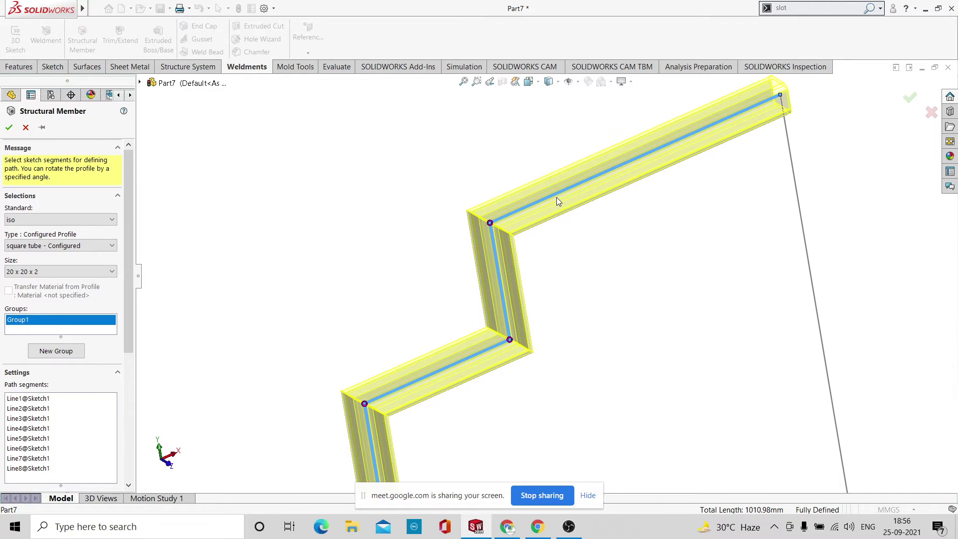
pyautogui.scroll(2, 696, 263)
pyautogui.click(697, 256)
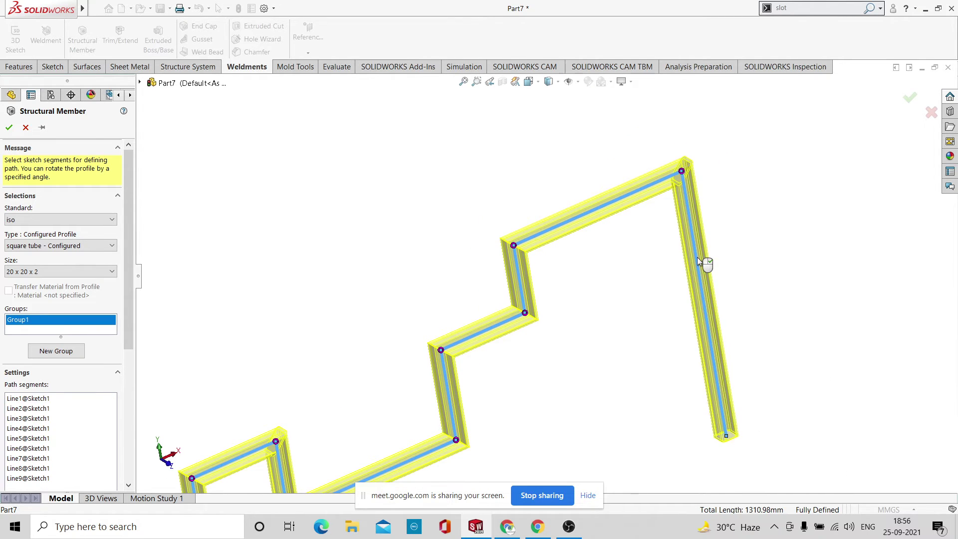
# Inspect the square tube preview and the corner joint atop the vertical member at the origin.
pyautogui.scroll(3, 692, 271)
pyautogui.scroll(-2, 554, 355)
pyautogui.moveTo(554, 354); pyautogui.dragTo(519, 289, button='middle')
pyautogui.scroll(-2, 471, 354)
pyautogui.scroll(-1, 472, 345)
pyautogui.scroll(2, 508, 320)
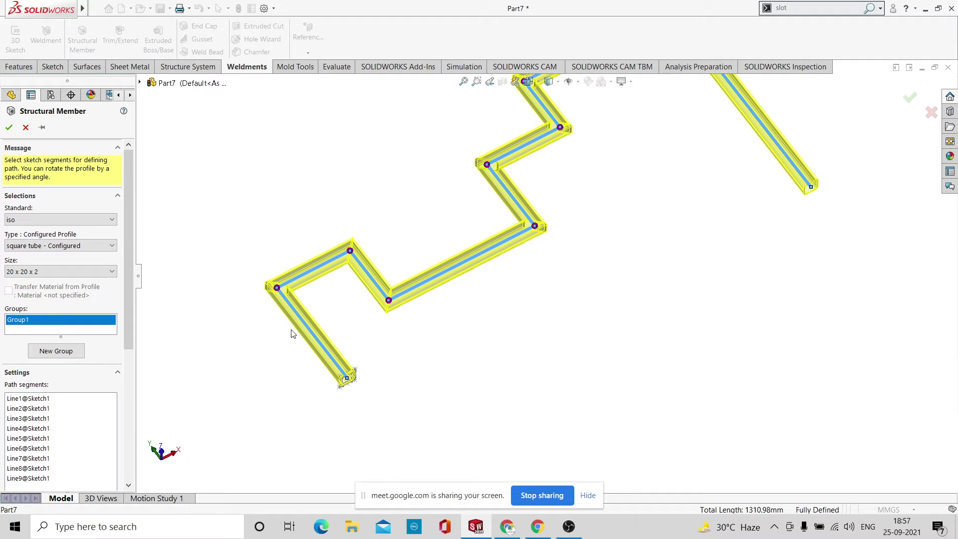
pyautogui.moveTo(490, 290); pyautogui.dragTo(360, 240, button='middle')
pyautogui.scroll(-8, 323, 220)
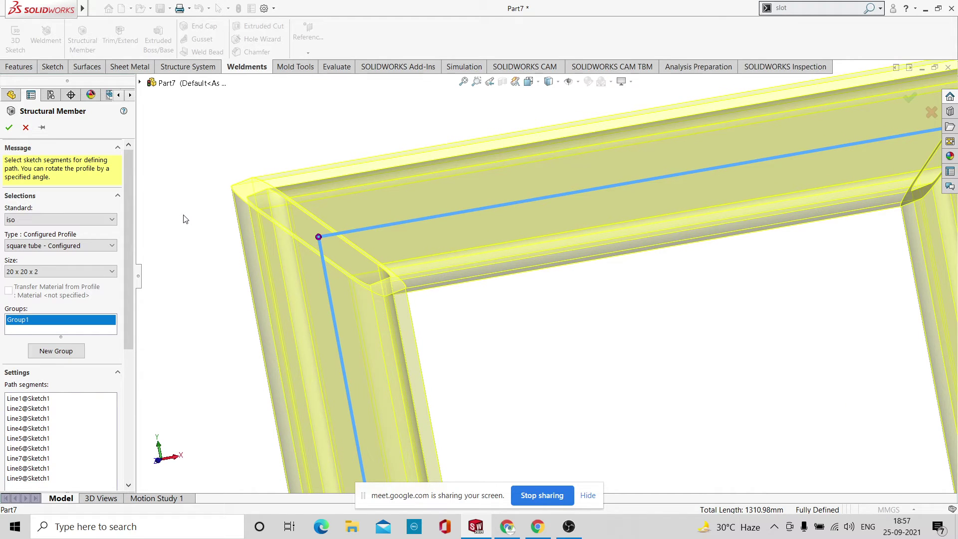
# Examine the mitred corners between the first connected square tube segments in the structural member preview.
pyautogui.scroll(6, 265, 203)
pyautogui.scroll(-2, 767, 318)
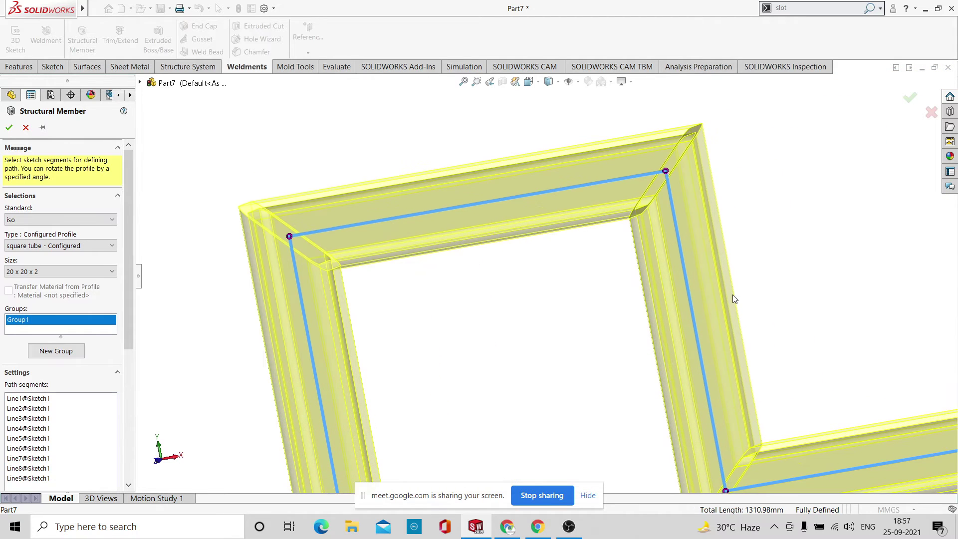
pyautogui.scroll(1, 685, 301)
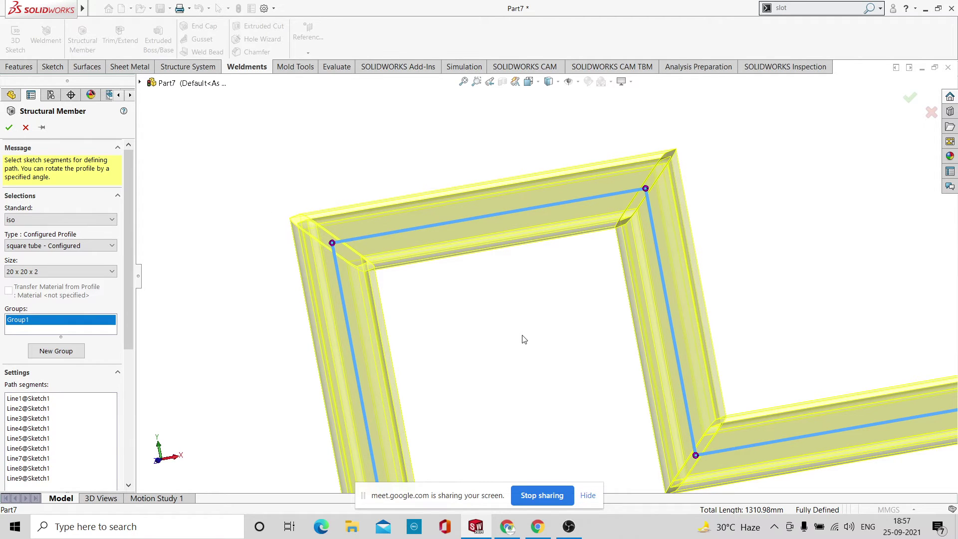
pyautogui.scroll(3, 523, 336)
pyautogui.moveTo(544, 337); pyautogui.dragTo(564, 347, button='middle')
pyautogui.scroll(-3, 639, 278)
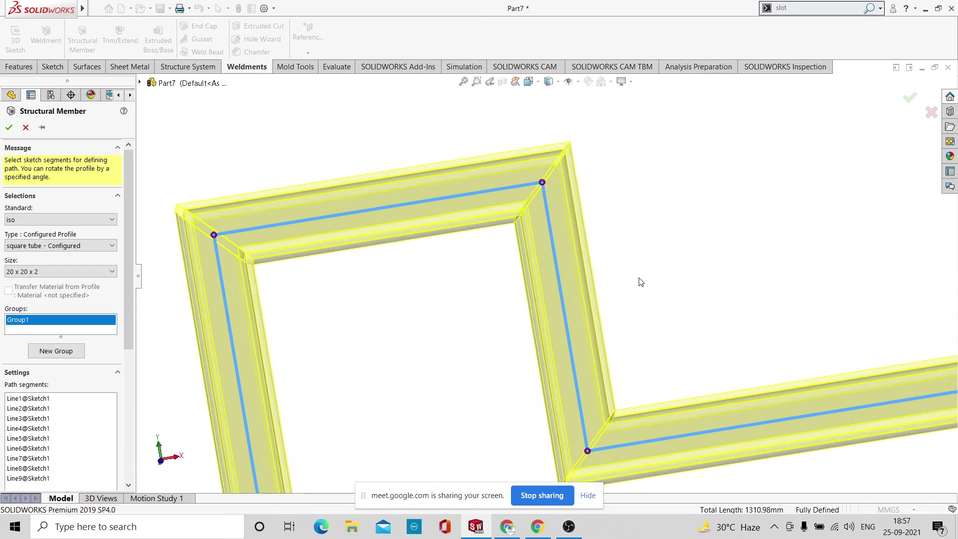
pyautogui.scroll(2, 548, 280)
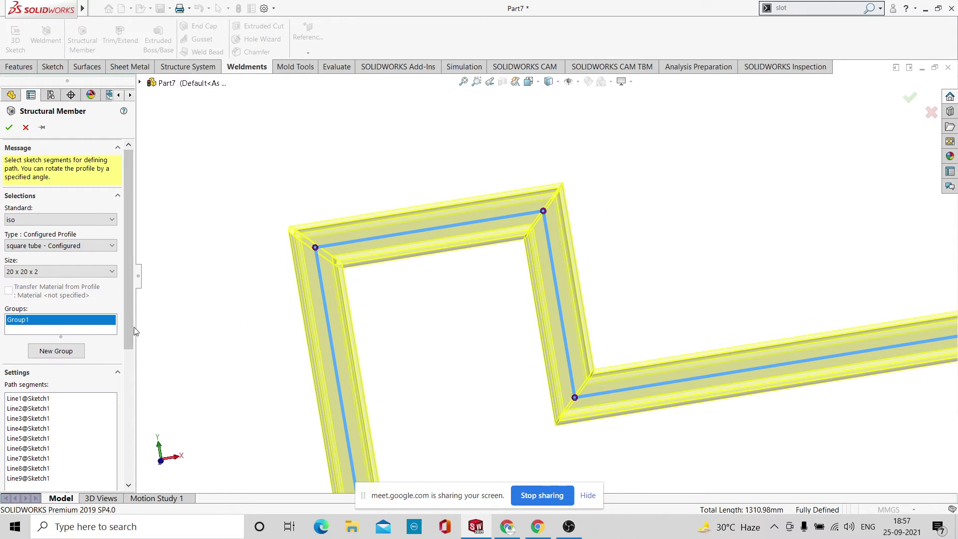
# Switch the group's corner treatment to End Butt1 and check the joint atop the vertical member at the origin.
pyautogui.moveTo(129, 326); pyautogui.dragTo(134, 416)
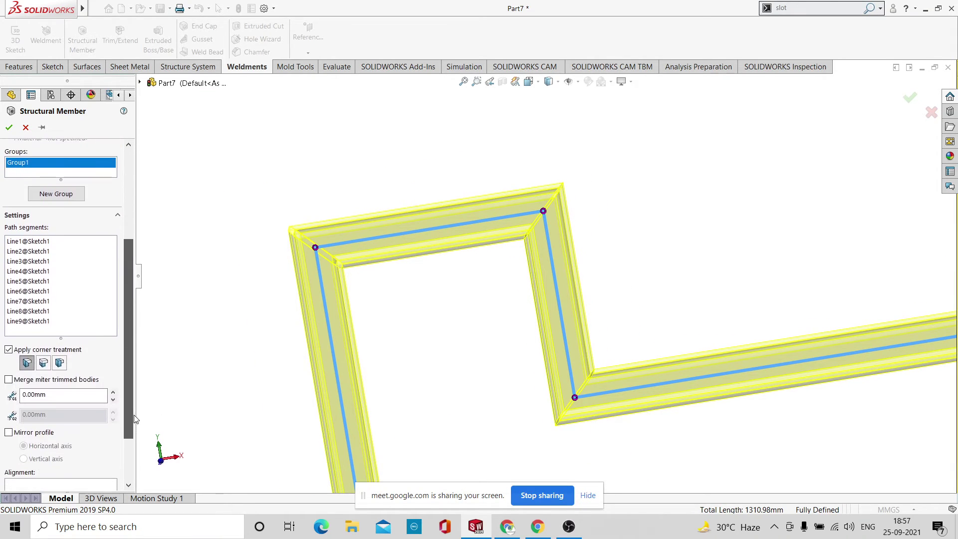
pyautogui.click(44, 366)
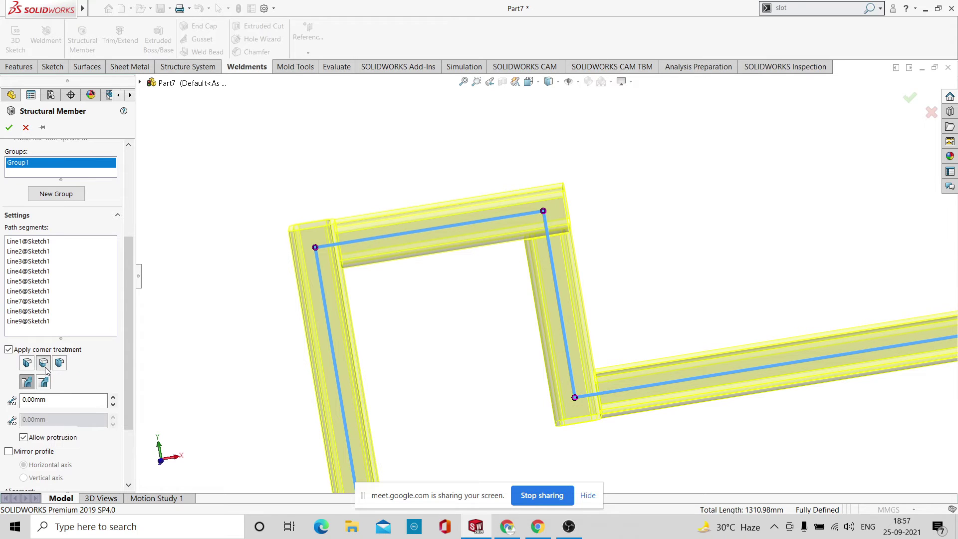
pyautogui.scroll(-2, 483, 274)
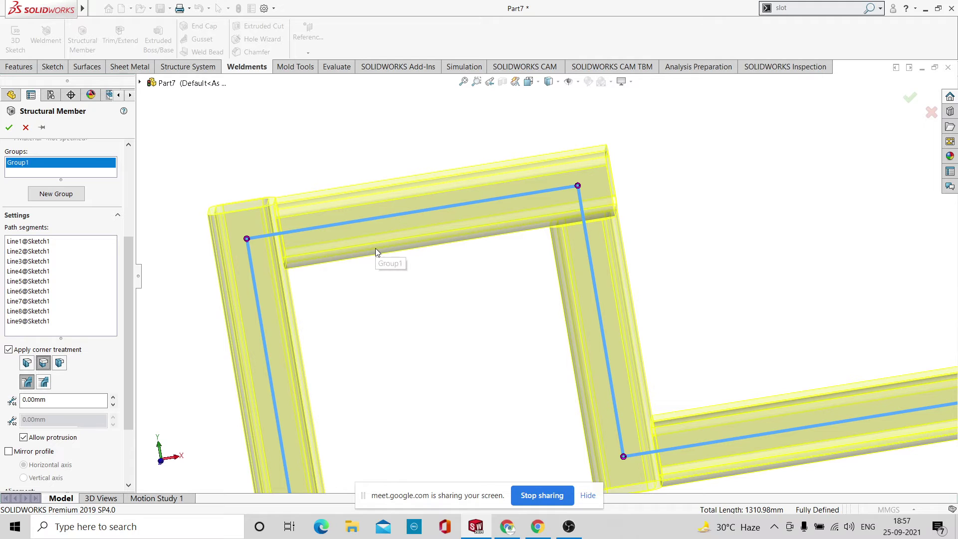
pyautogui.scroll(-3, 276, 208)
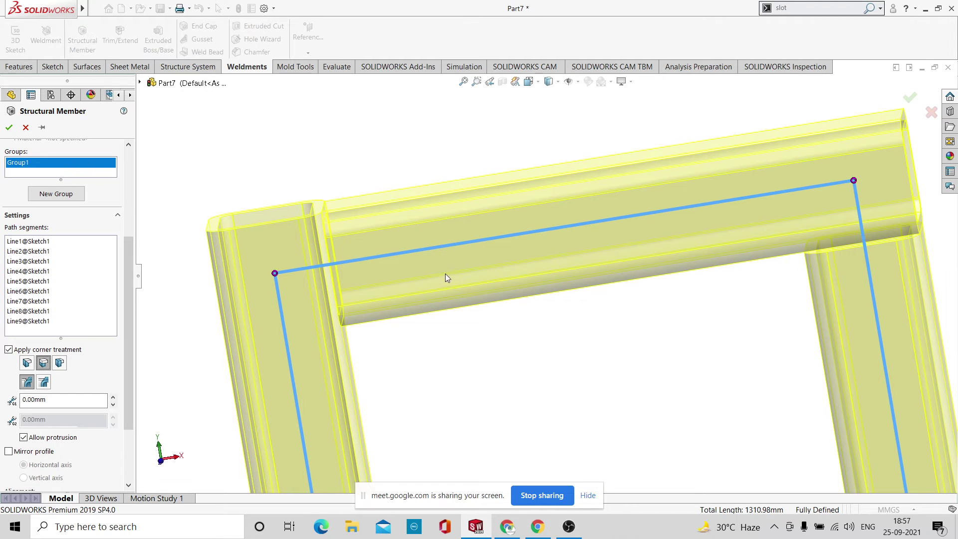
pyautogui.scroll(-3, 446, 272)
pyautogui.scroll(5, 486, 275)
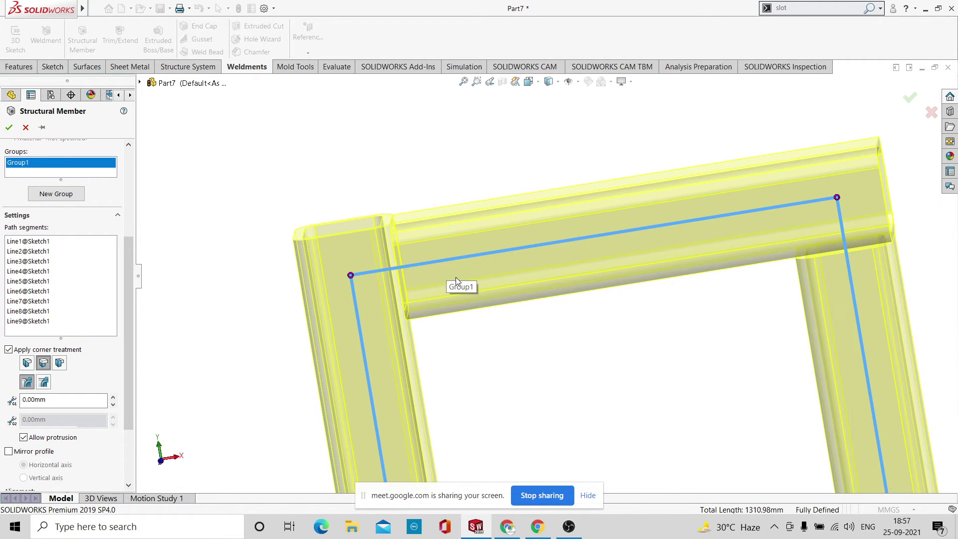
pyautogui.scroll(-2, 456, 277)
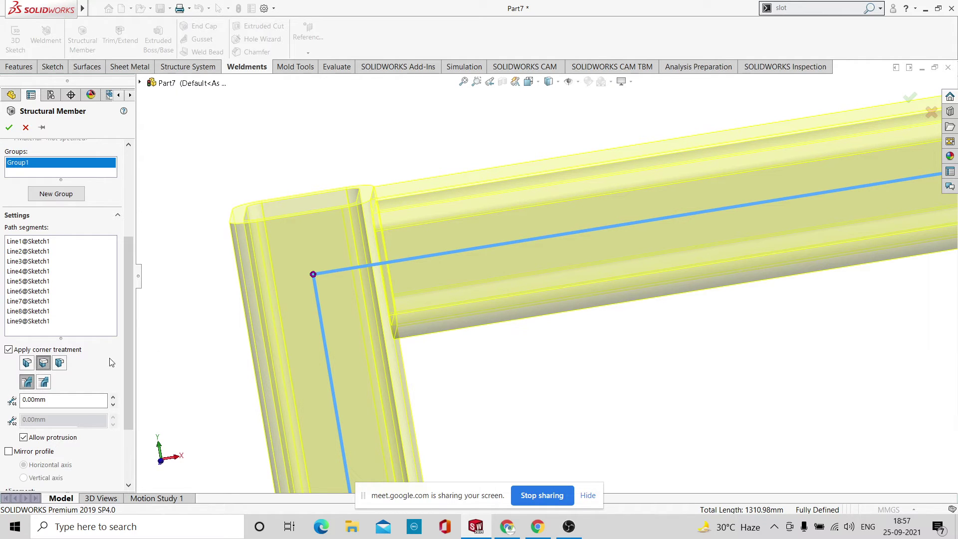
# Switch the group's corner treatment to End Butt2 and check the two upper corners nearest the origin.
pyautogui.click(60, 364)
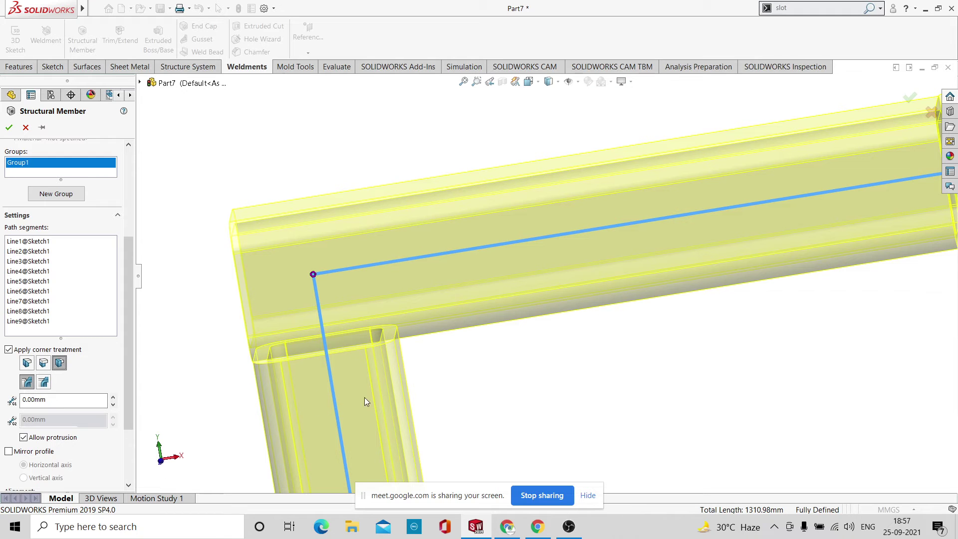
pyautogui.scroll(6, 272, 347)
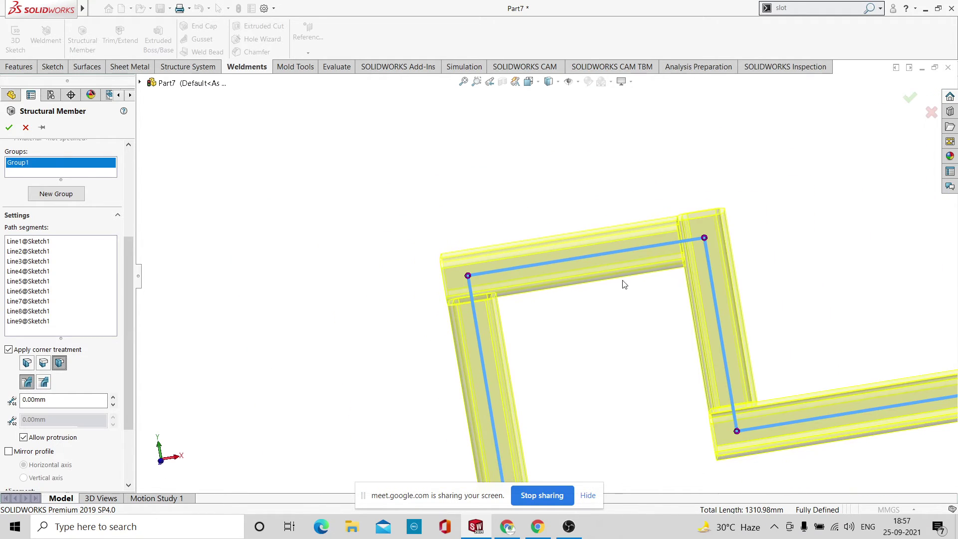
pyautogui.scroll(-4, 681, 254)
pyautogui.scroll(3, 681, 253)
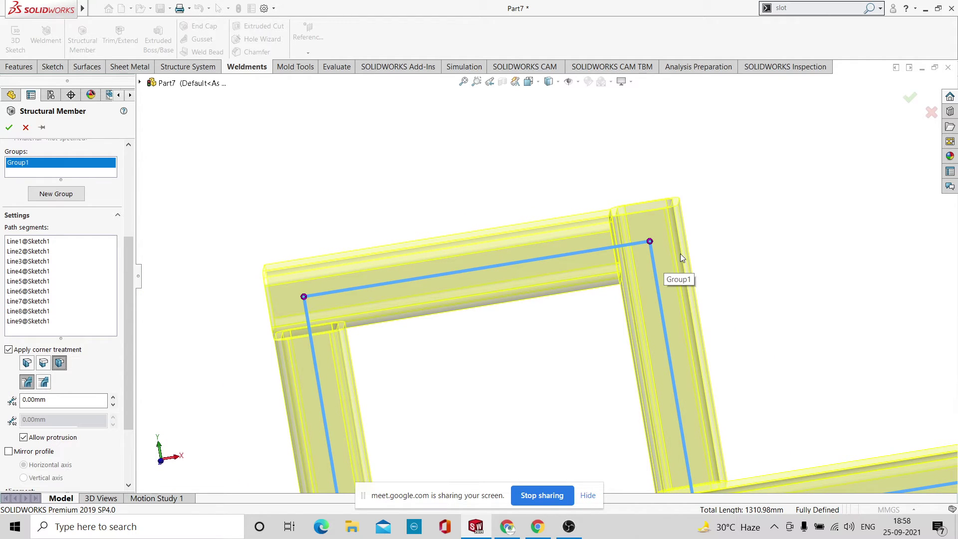
pyautogui.scroll(-3, 624, 261)
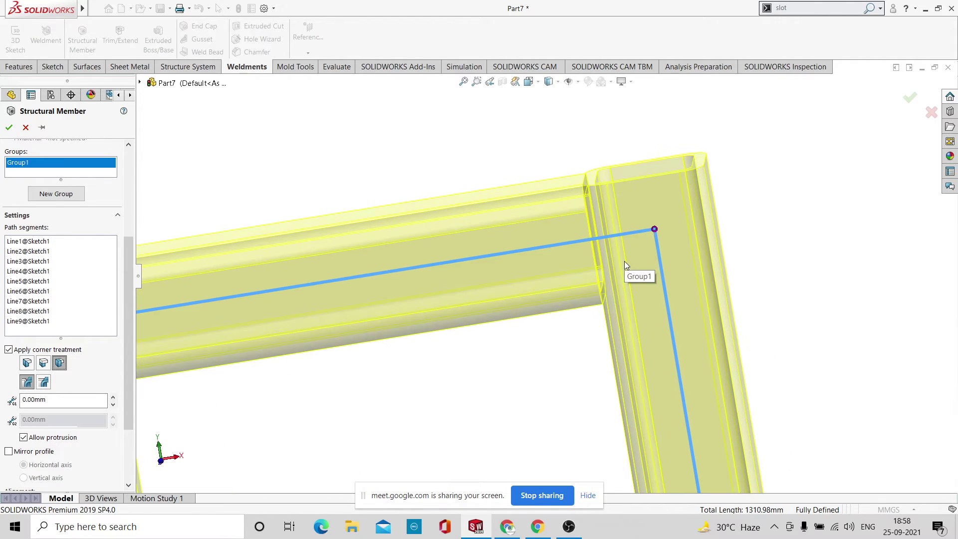
pyautogui.scroll(5, 624, 261)
pyautogui.scroll(-3, 620, 355)
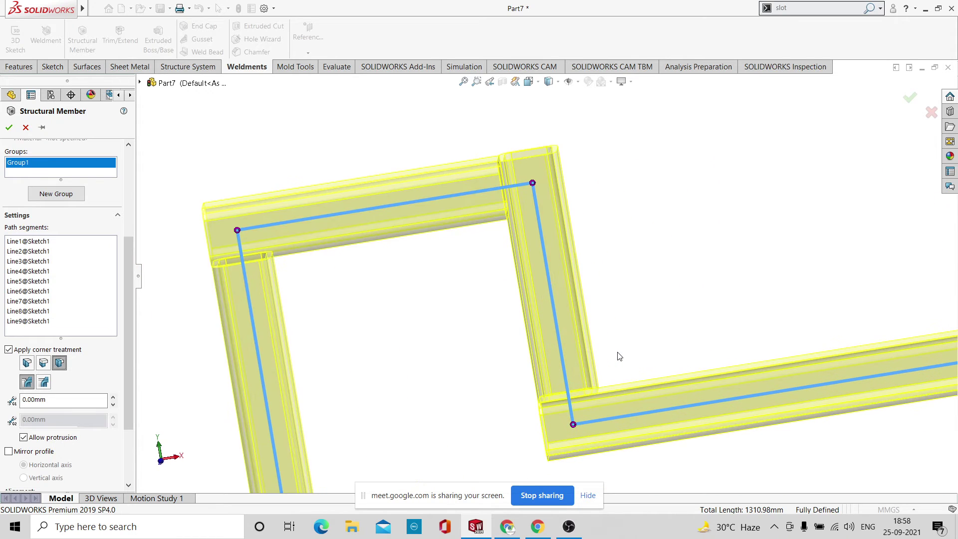
# Examine how the butt joints alternate at the remaining corners along the stepped frame preview.
pyautogui.scroll(4, 618, 356)
pyautogui.scroll(2, 703, 334)
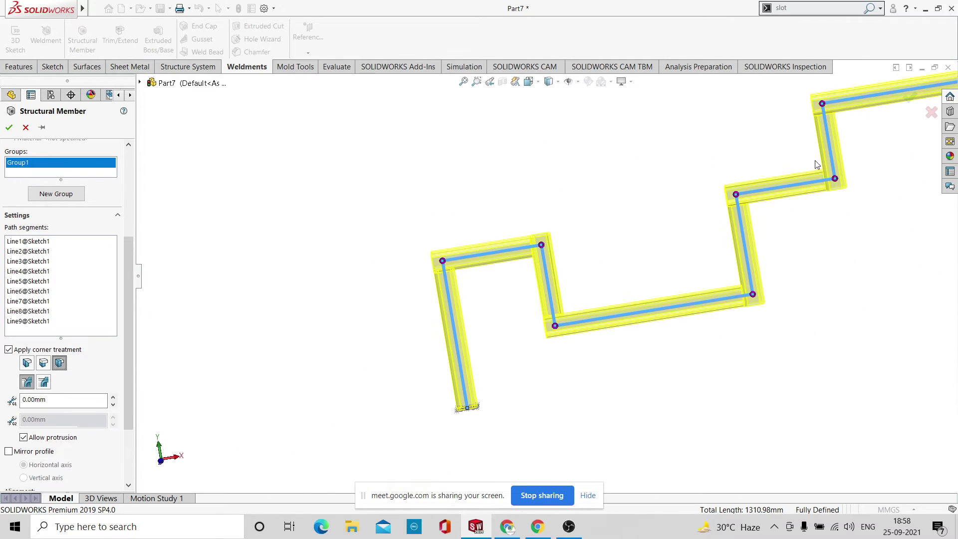
pyautogui.scroll(-5, 817, 165)
pyautogui.scroll(-2, 789, 172)
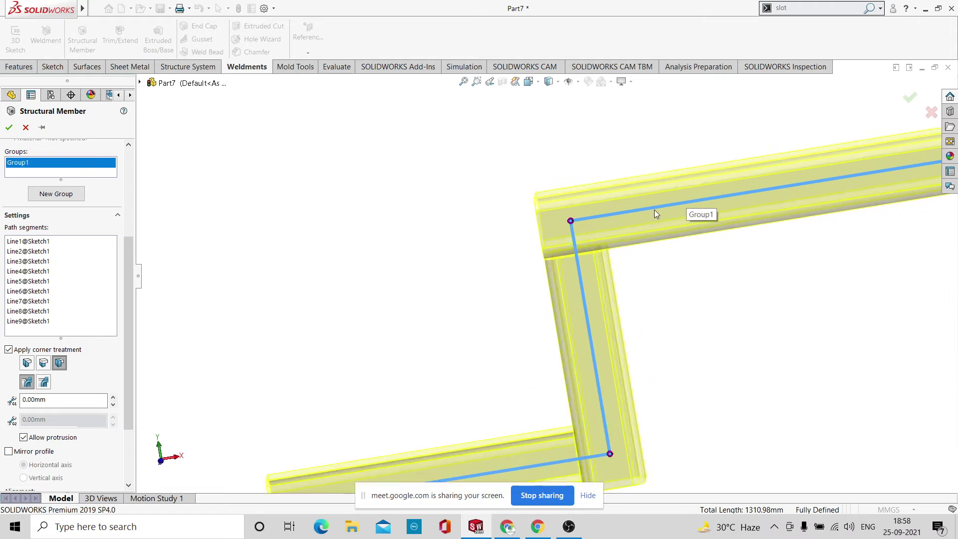
pyautogui.scroll(-1, 575, 227)
pyautogui.scroll(-2, 539, 307)
pyautogui.scroll(6, 579, 297)
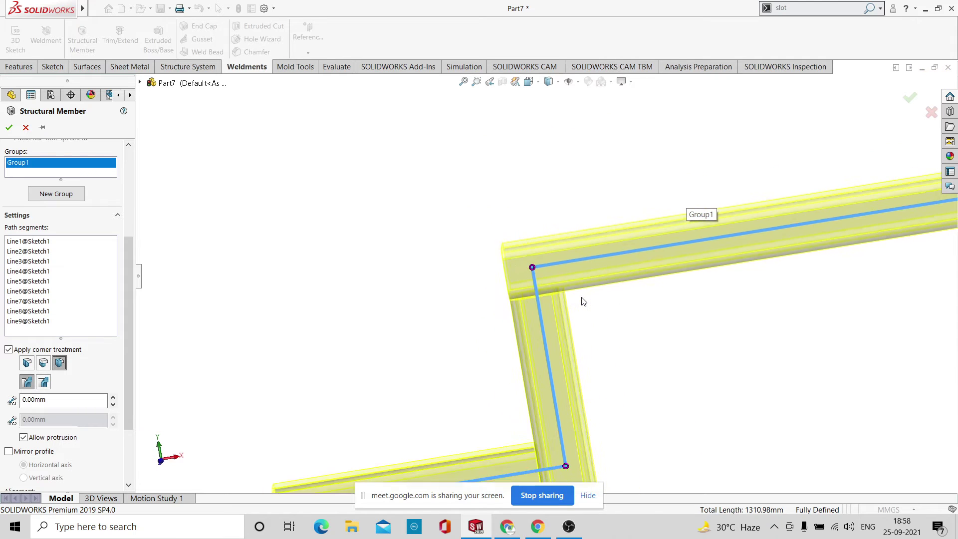
pyautogui.scroll(-8, 420, 335)
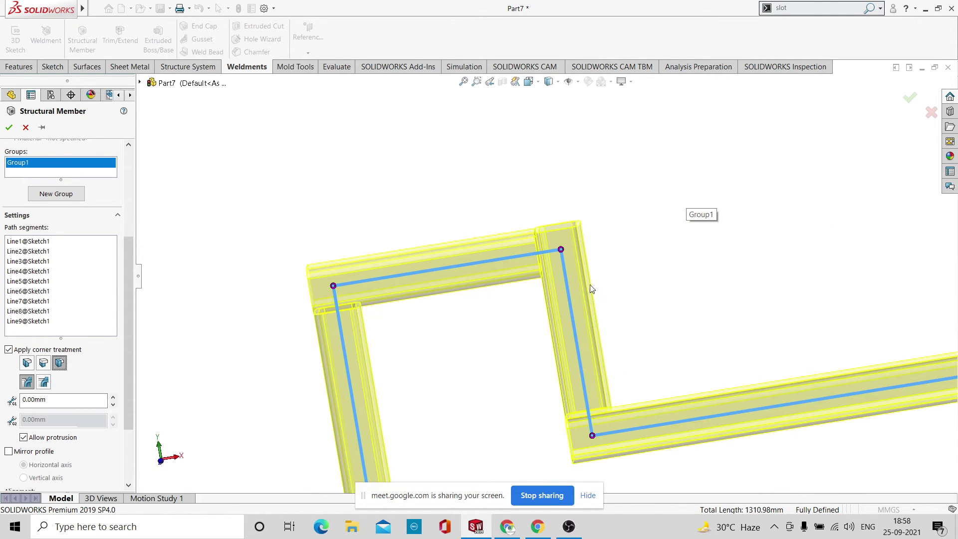
pyautogui.scroll(2, 469, 291)
pyautogui.scroll(-2, 425, 307)
pyautogui.scroll(2, 425, 307)
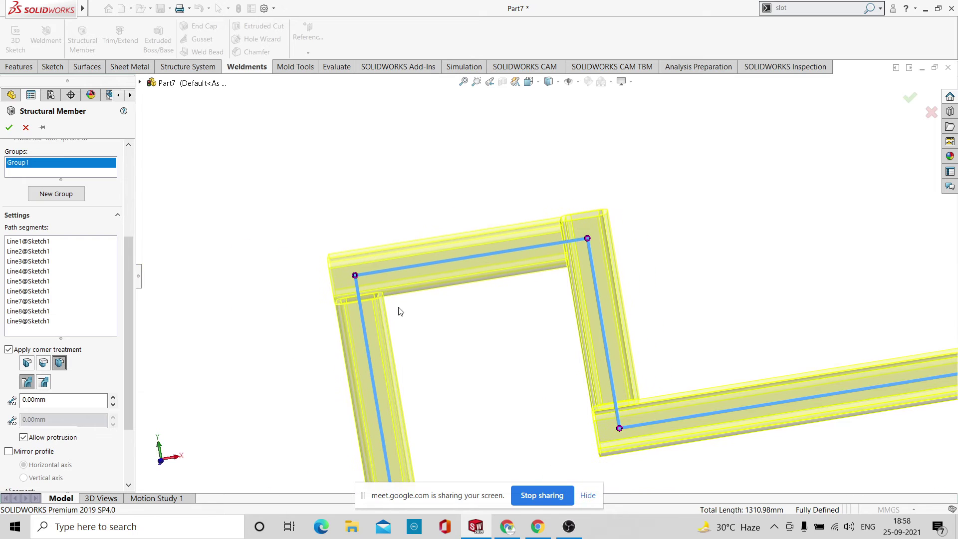
# Set the corner treatment back to End Miter and create the square tube structural member.
pyautogui.click(28, 364)
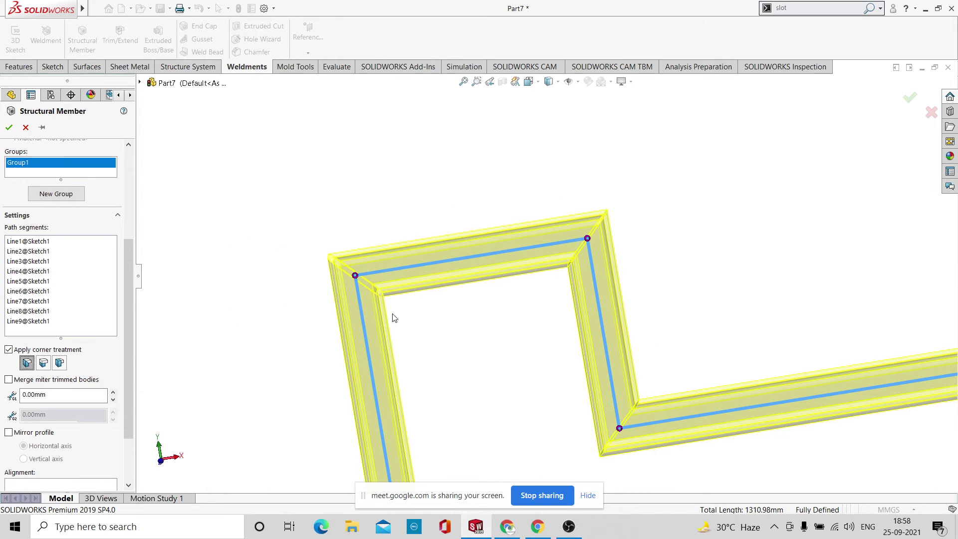
pyautogui.scroll(-6, 389, 262)
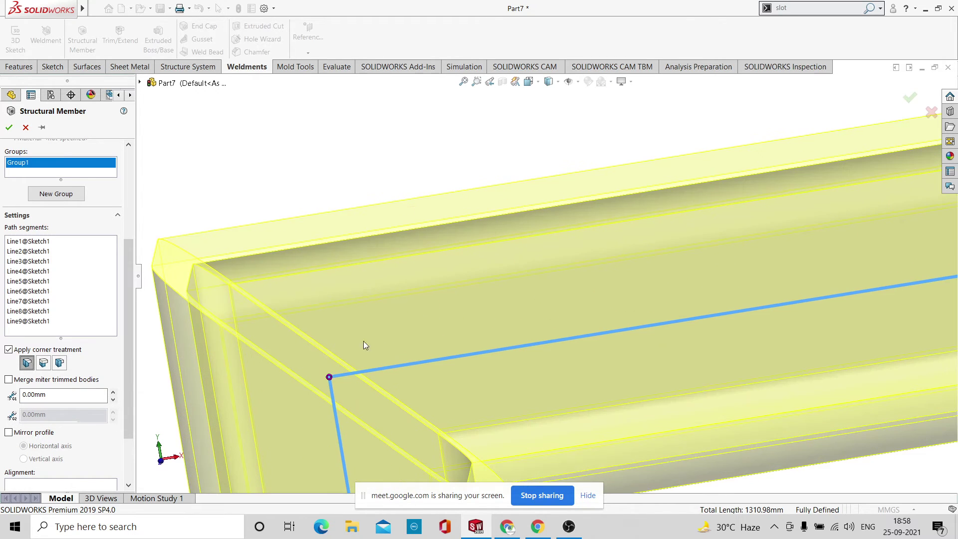
pyautogui.scroll(6, 272, 342)
pyautogui.scroll(2, 392, 369)
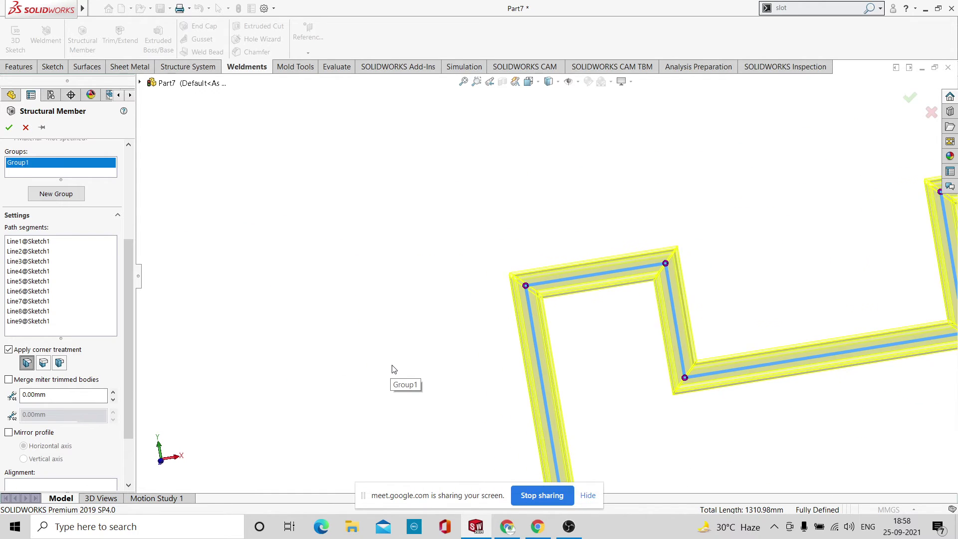
pyautogui.scroll(1, 492, 353)
pyautogui.scroll(1, 850, 245)
pyautogui.scroll(1, 747, 275)
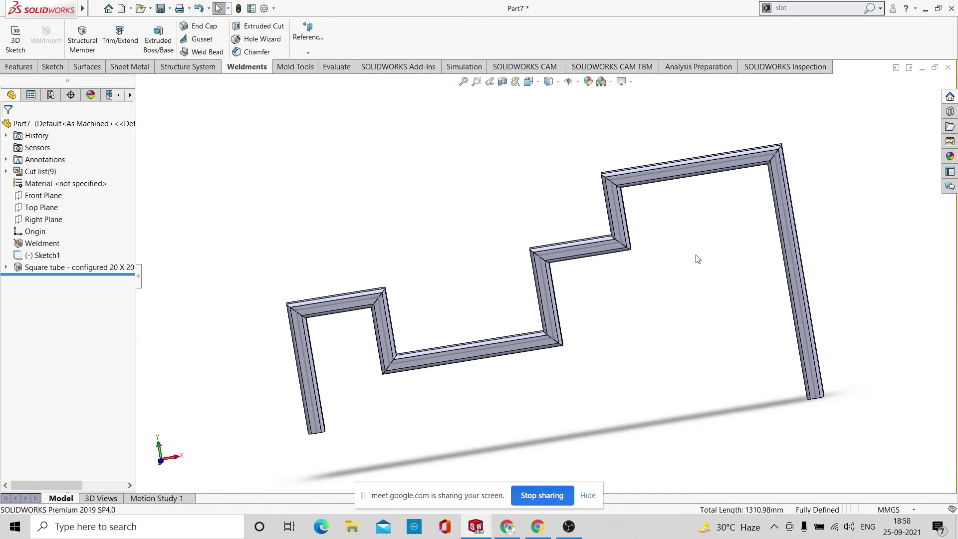
# Inspect the frame's mitred corners from several angles and undo the structural member.
pyautogui.scroll(-3, 449, 314)
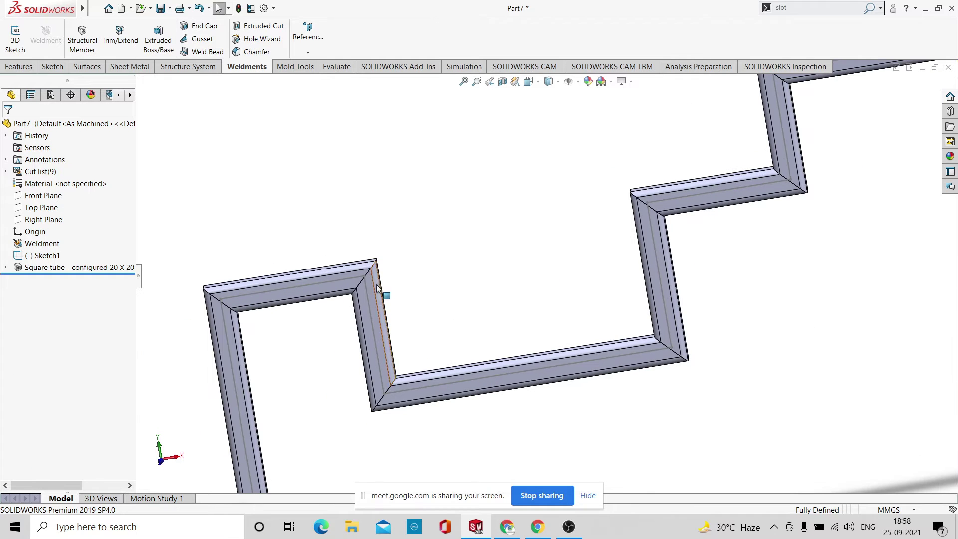
pyautogui.scroll(-5, 382, 287)
pyautogui.scroll(5, 481, 285)
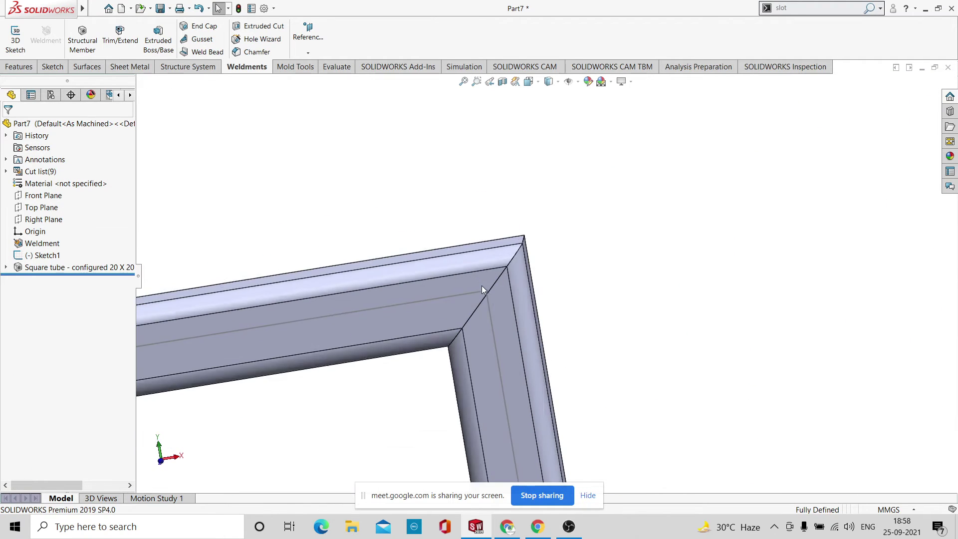
pyautogui.moveTo(464, 313); pyautogui.dragTo(507, 267, button='middle')
pyautogui.scroll(-5, 387, 353)
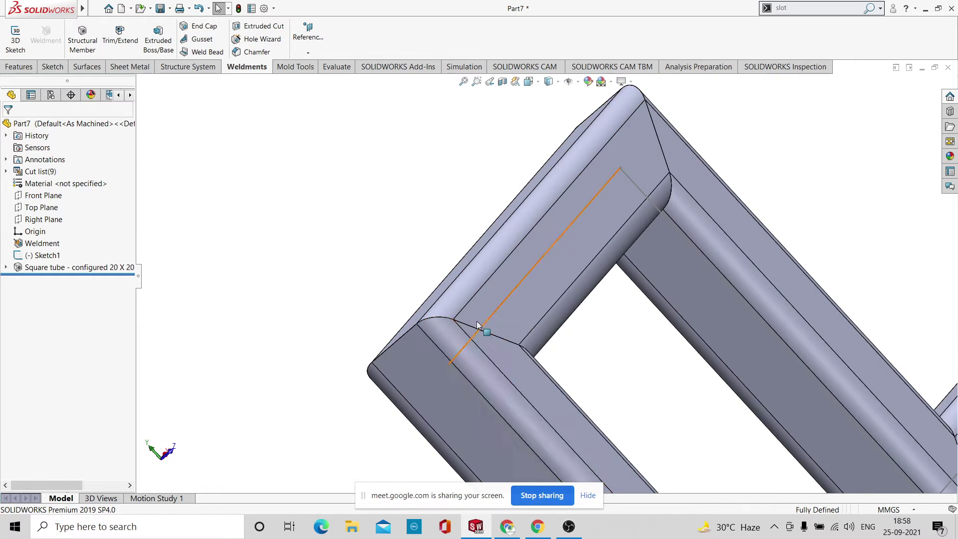
pyautogui.scroll(5, 510, 293)
pyautogui.moveTo(544, 296); pyautogui.dragTo(517, 282, button='middle')
pyautogui.scroll(-8, 517, 283)
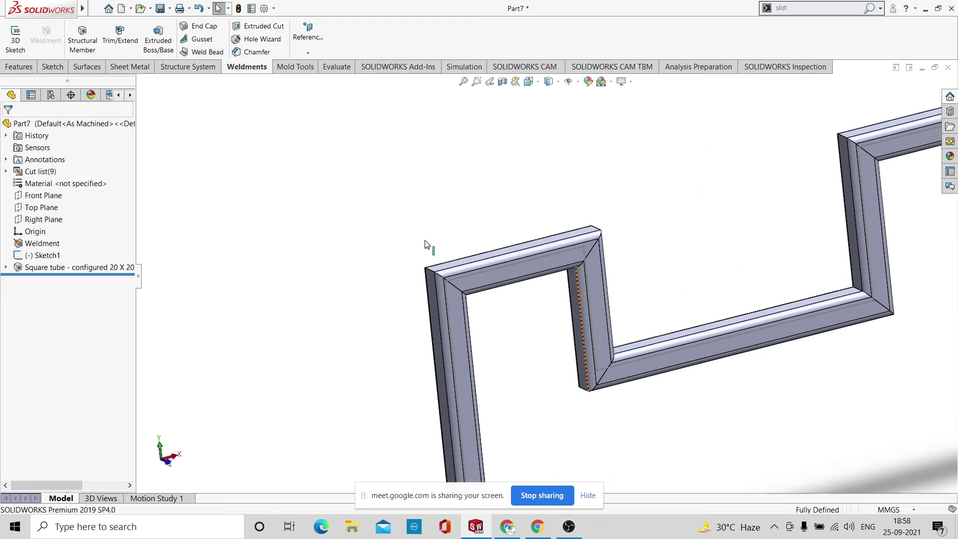
pyautogui.scroll(-2, 494, 309)
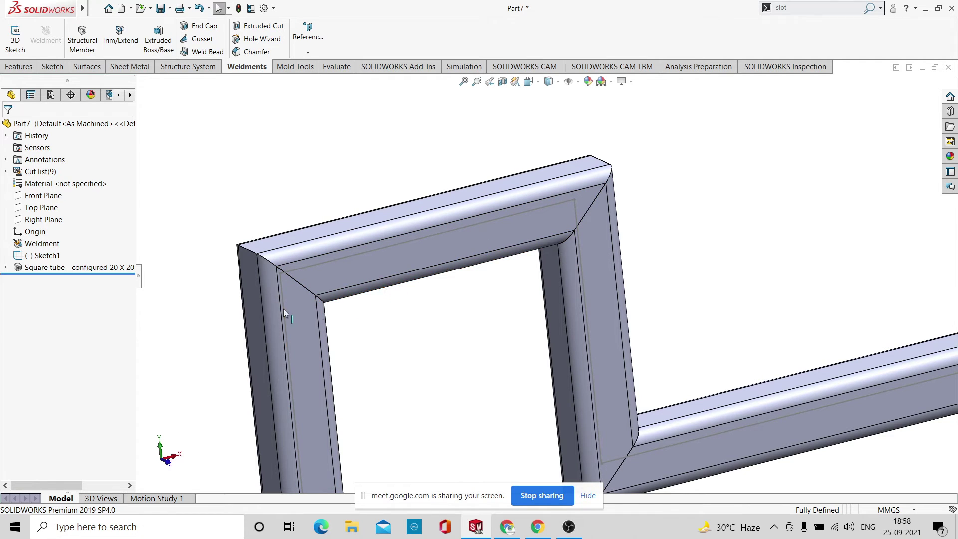
pyautogui.scroll(8, 385, 296)
pyautogui.moveTo(561, 297); pyautogui.dragTo(624, 231, button='middle')
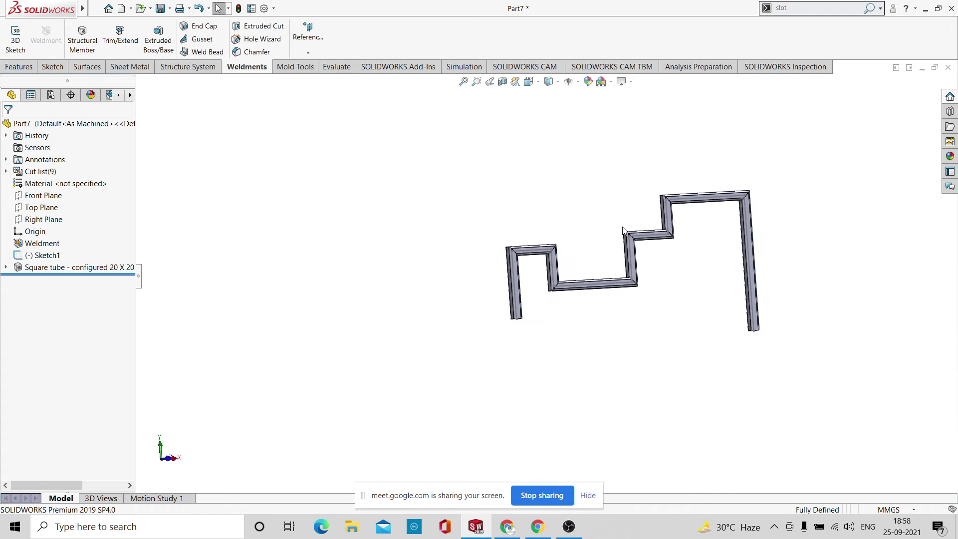
pyautogui.hotkey('ctrl', 'z')
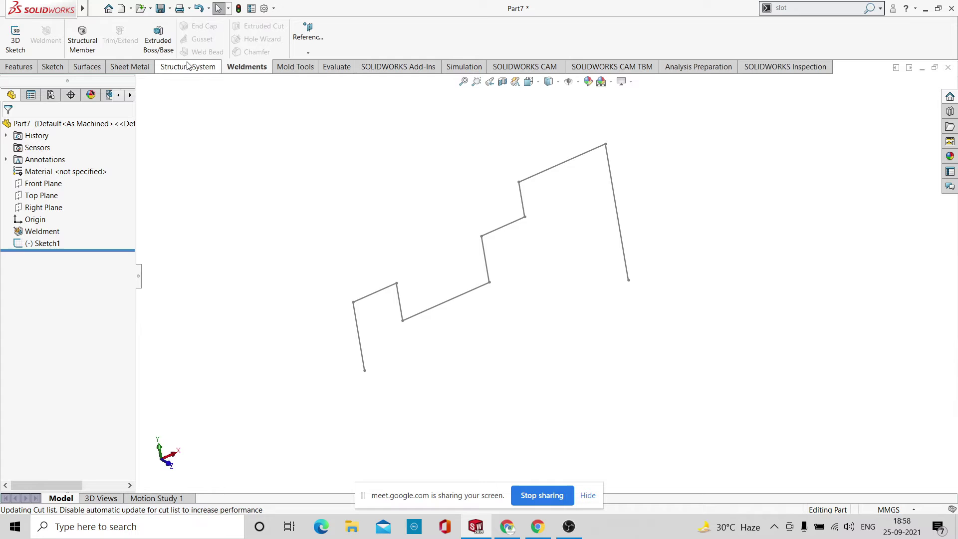
# Start an iso square tube 20 x 20 x 2 structural member along the first five connected profile lines, beginning with the vertical line at the origin.
pyautogui.click(84, 46)
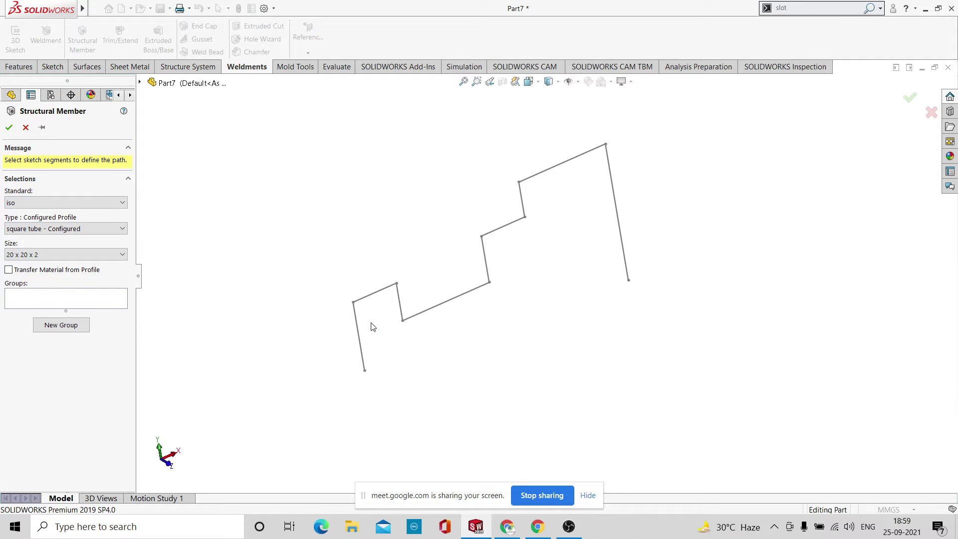
pyautogui.click(358, 340)
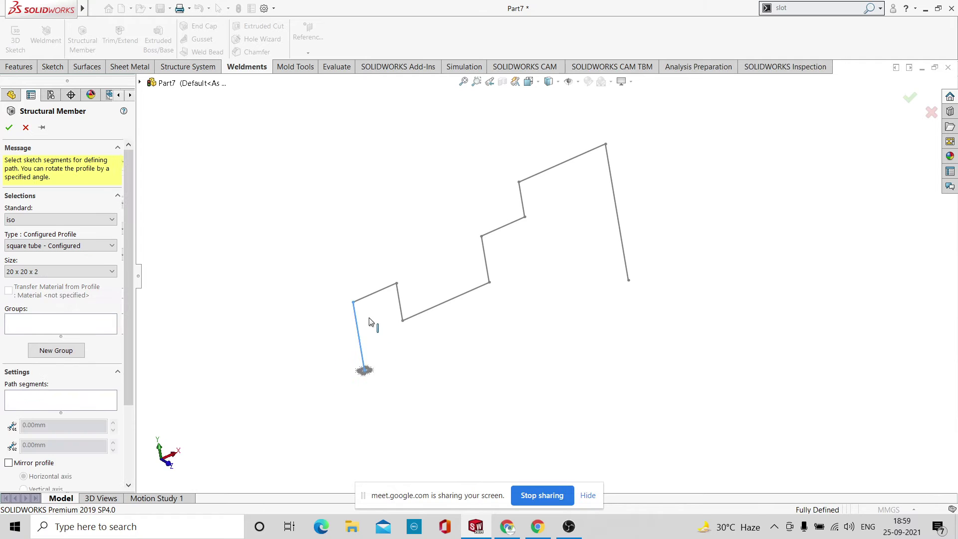
pyautogui.scroll(-2, 396, 298)
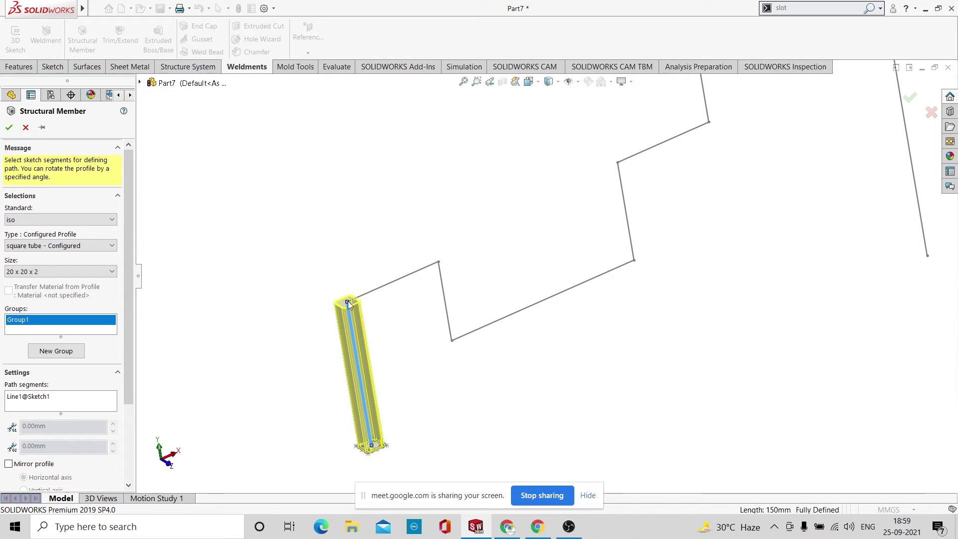
pyautogui.click(382, 291)
pyautogui.click(447, 315)
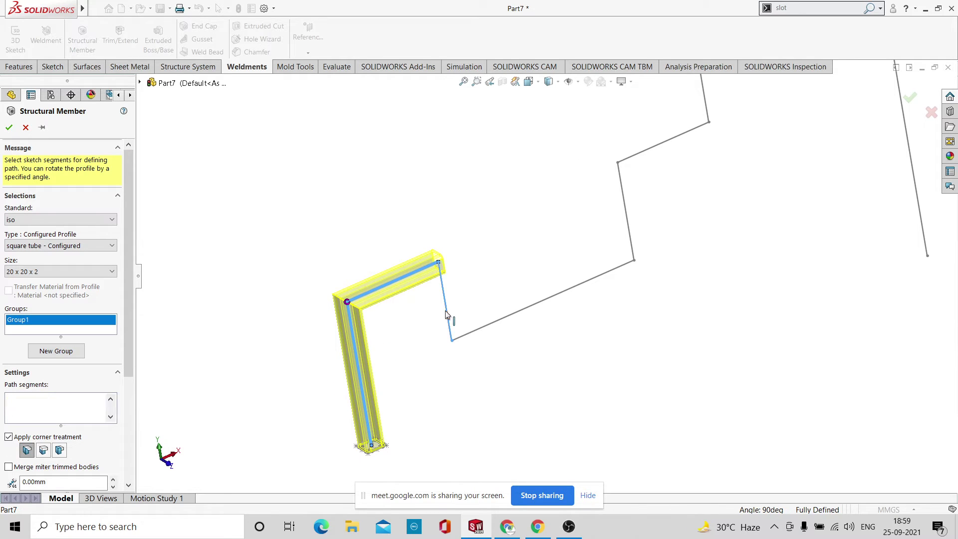
pyautogui.click(500, 318)
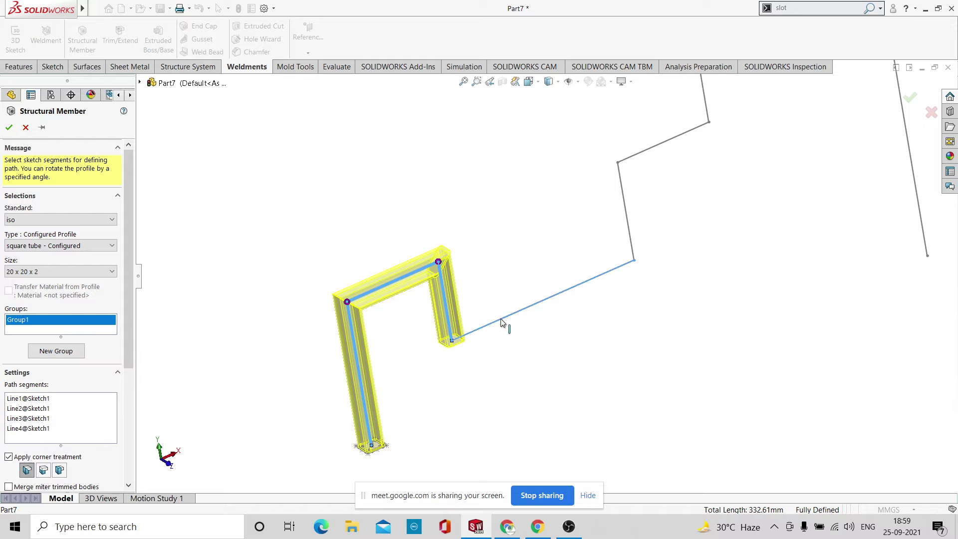
pyautogui.click(627, 220)
pyautogui.scroll(3, 611, 209)
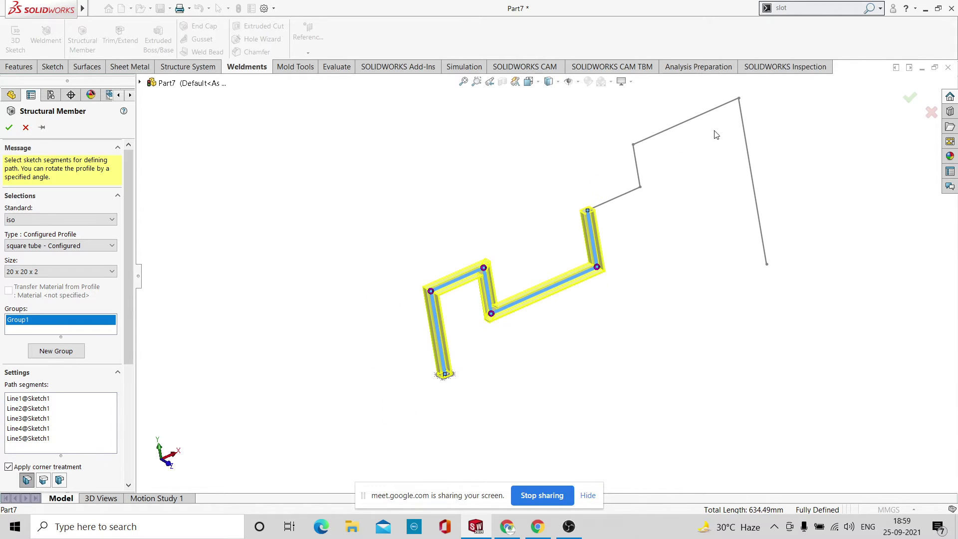
# Add the four remaining connected sketch lines to the structural member group so its path covers all nine segments.
pyautogui.scroll(-2, 717, 135)
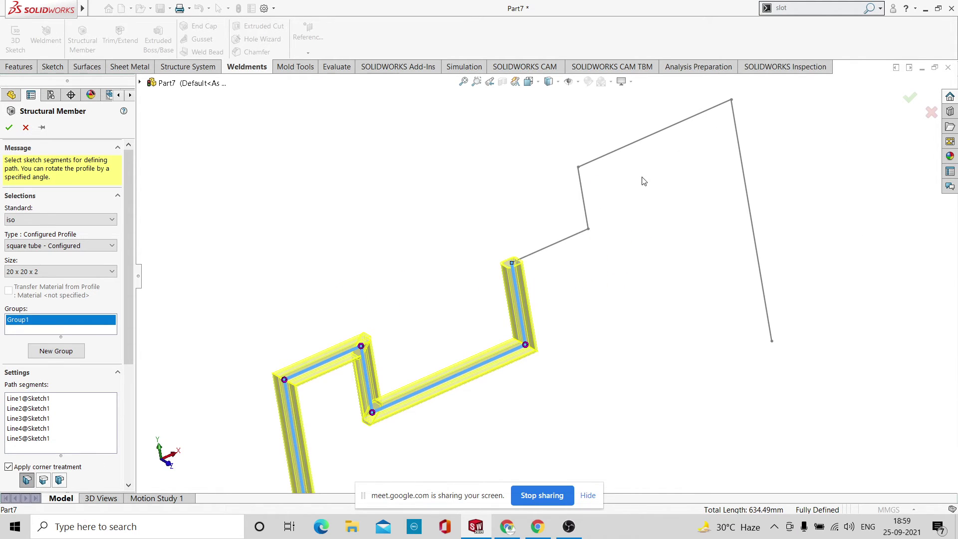
pyautogui.click(573, 236)
pyautogui.click(586, 213)
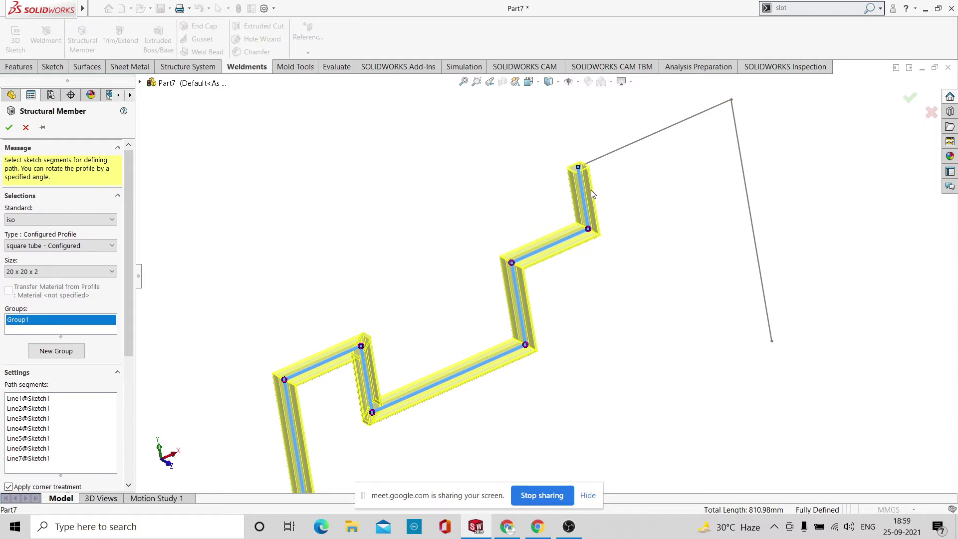
pyautogui.click(614, 152)
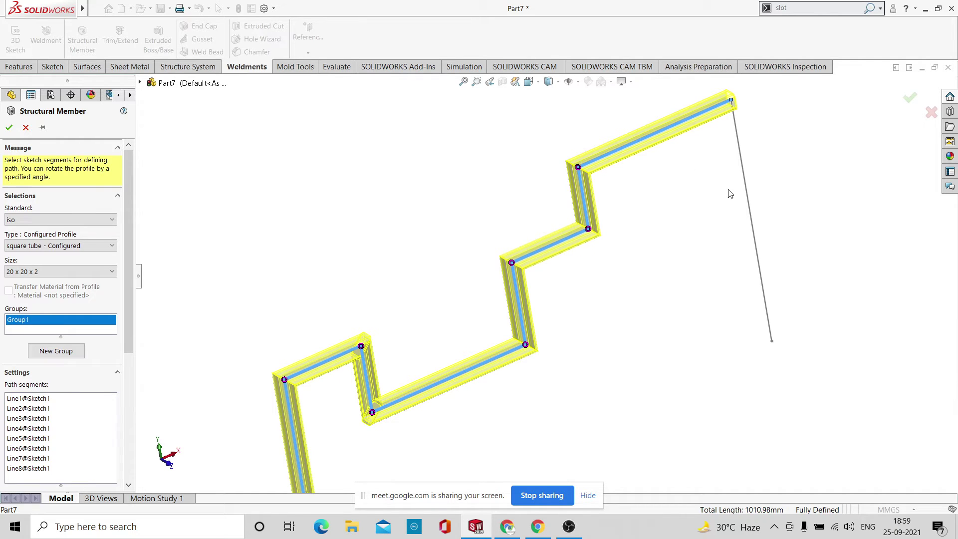
pyautogui.click(750, 207)
pyautogui.scroll(5, 687, 225)
pyautogui.moveTo(537, 331)
pyautogui.mouseDown(button='middle')
pyautogui.moveTo(552, 355)
pyautogui.moveTo(549, 271)
pyautogui.moveTo(518, 265)
pyautogui.mouseUp(button='middle')
pyautogui.scroll(-3, 512, 318)
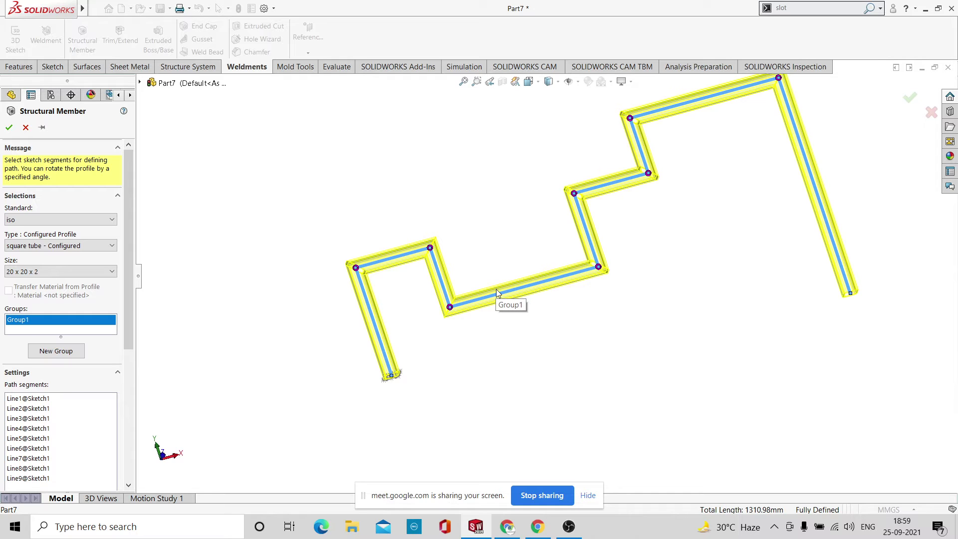
pyautogui.moveTo(579, 282); pyautogui.dragTo(603, 323, button='middle')
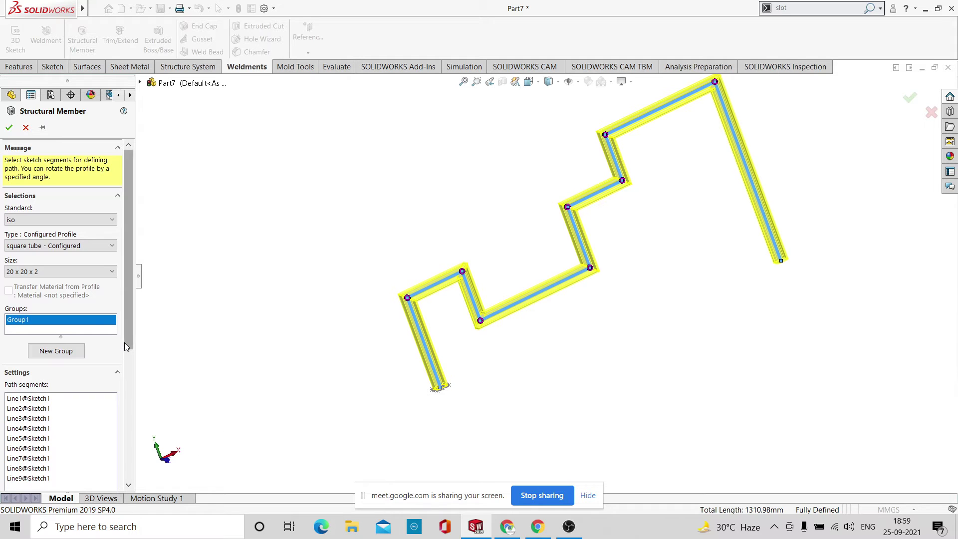
pyautogui.scroll(-3, 124, 350)
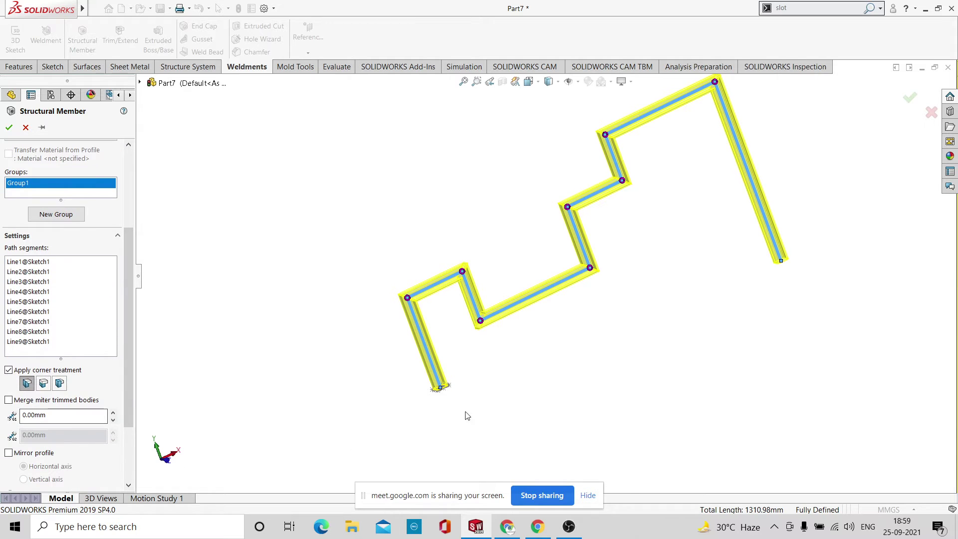
# Switch to the Google Meet call in Chrome and stop presenting the screen.
pyautogui.click(516, 534)
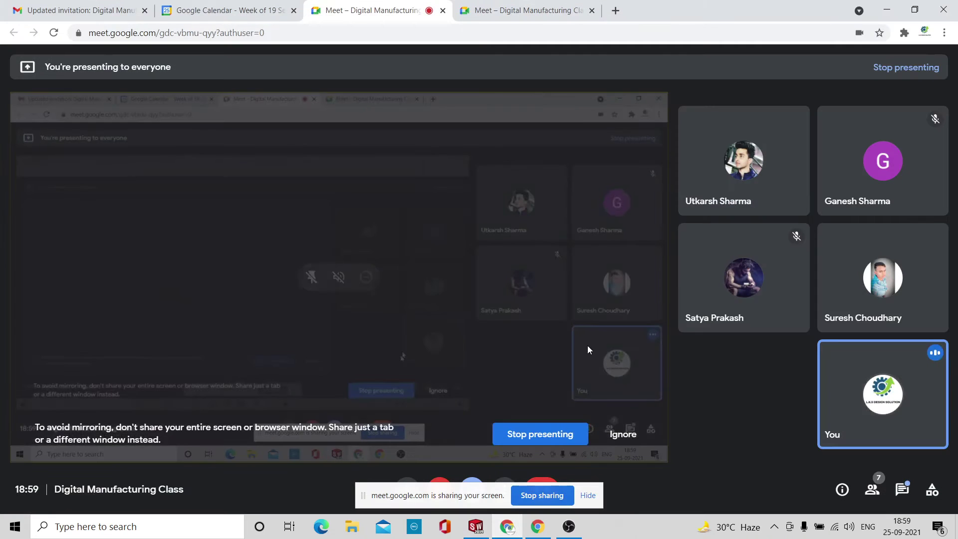
pyautogui.click(547, 433)
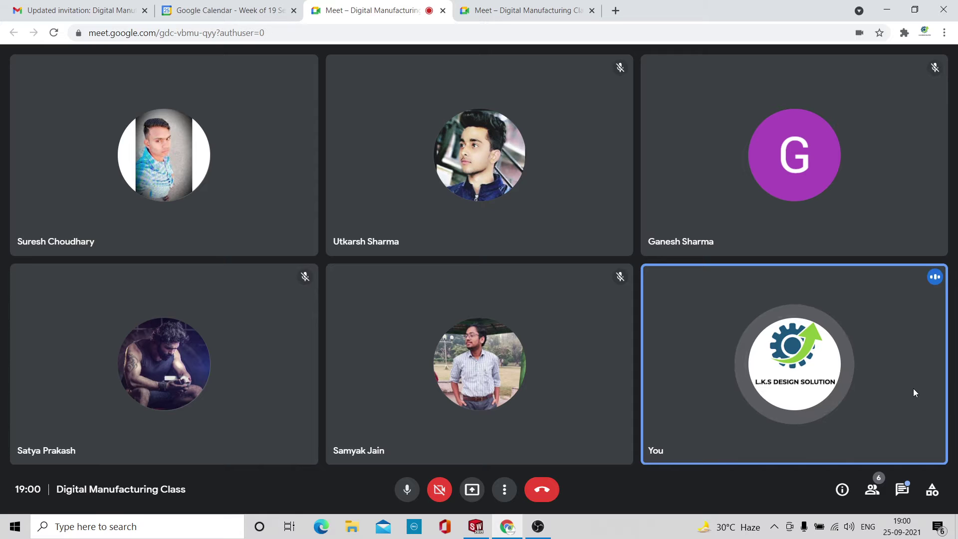
# Read the in-call messages, including the newly received one, and close the chat.
pyautogui.moveTo(922, 430)
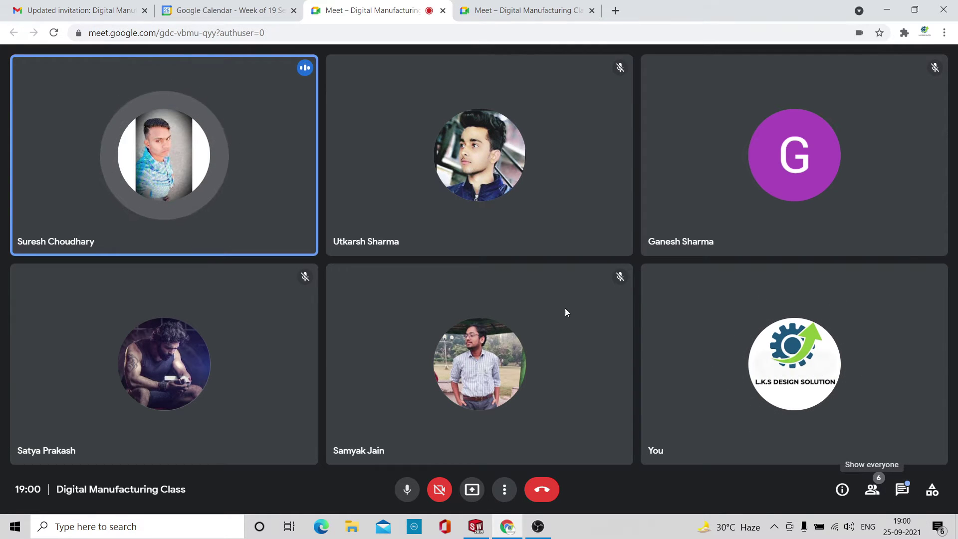
pyautogui.moveTo(701, 312)
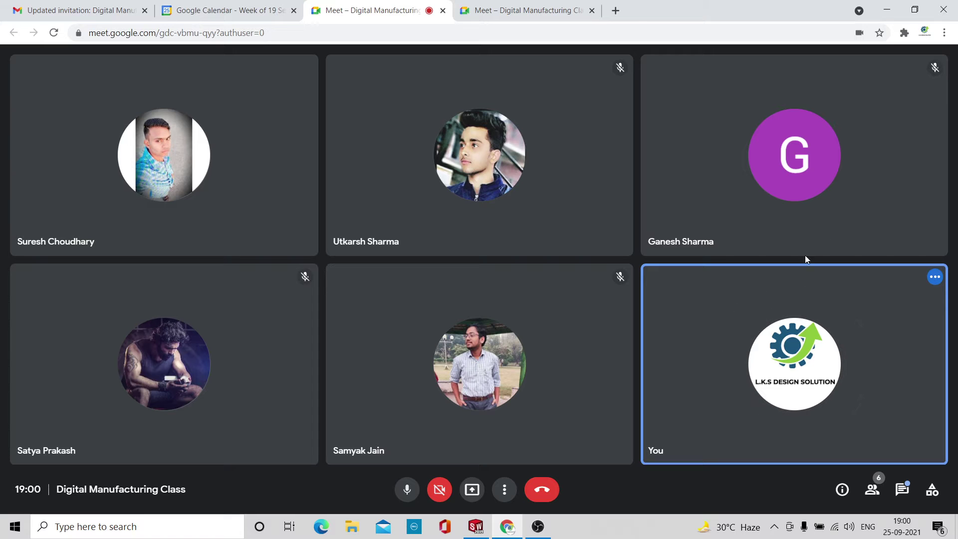
pyautogui.click(906, 491)
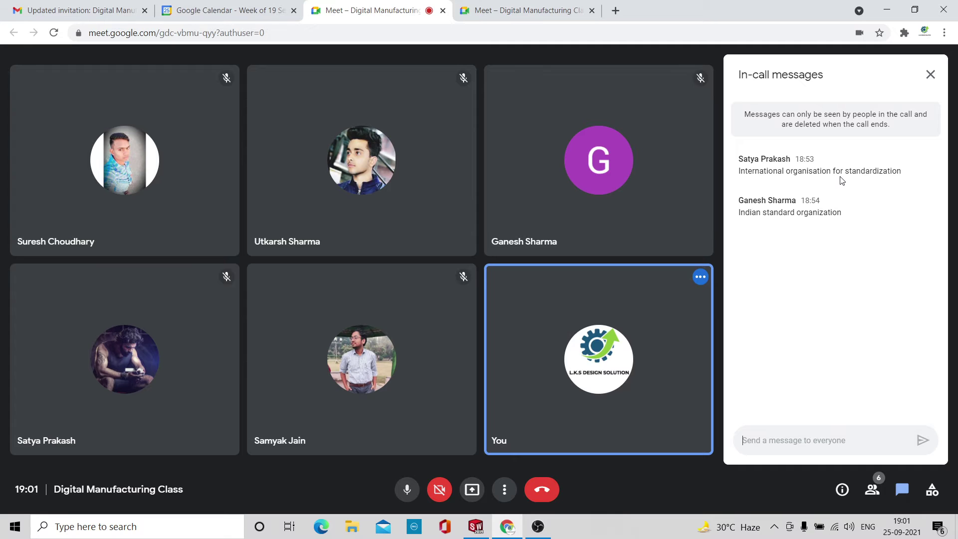
pyautogui.click(930, 75)
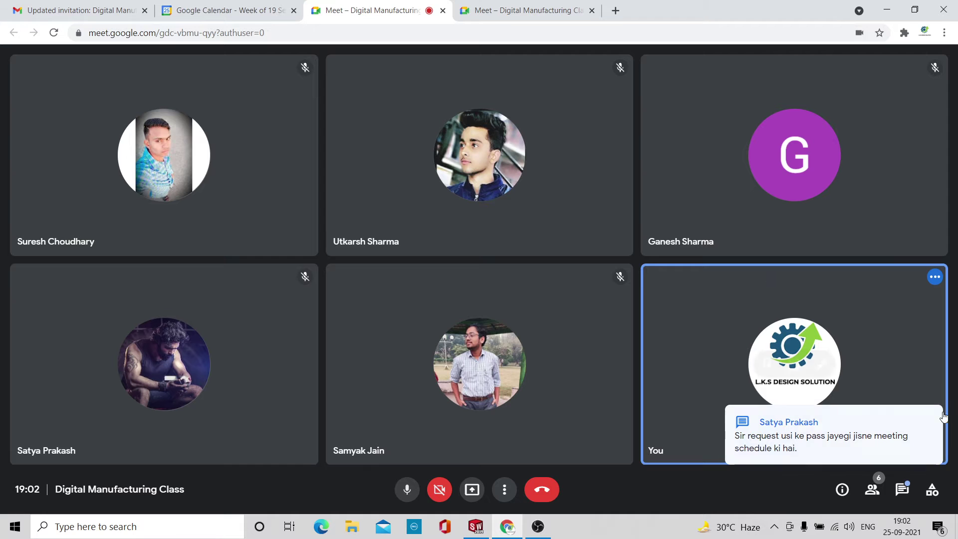
pyautogui.click(876, 453)
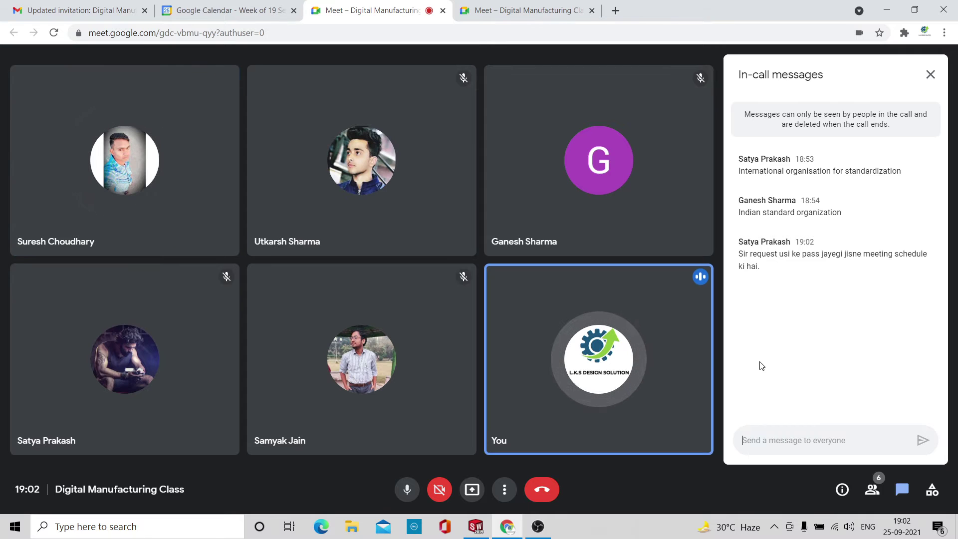
pyautogui.moveTo(598, 338)
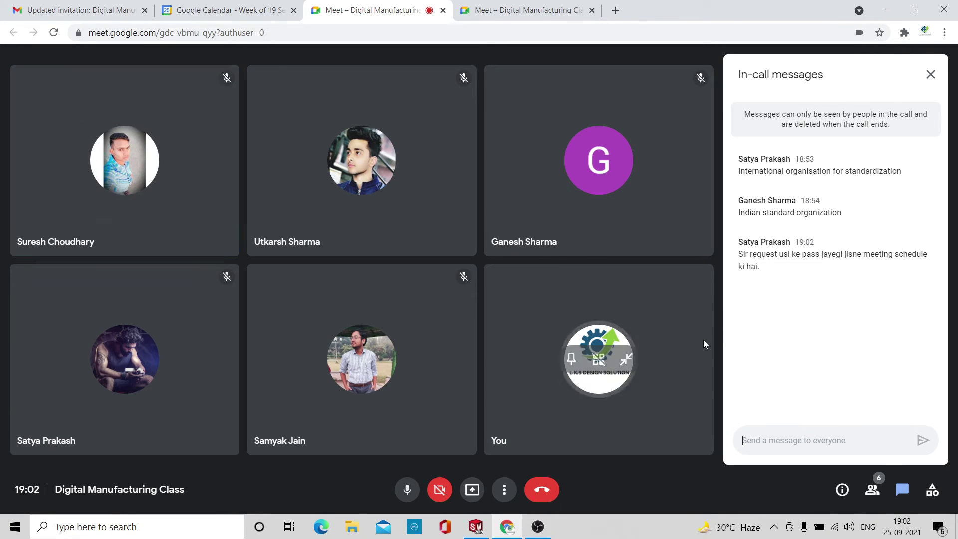
pyautogui.click(930, 75)
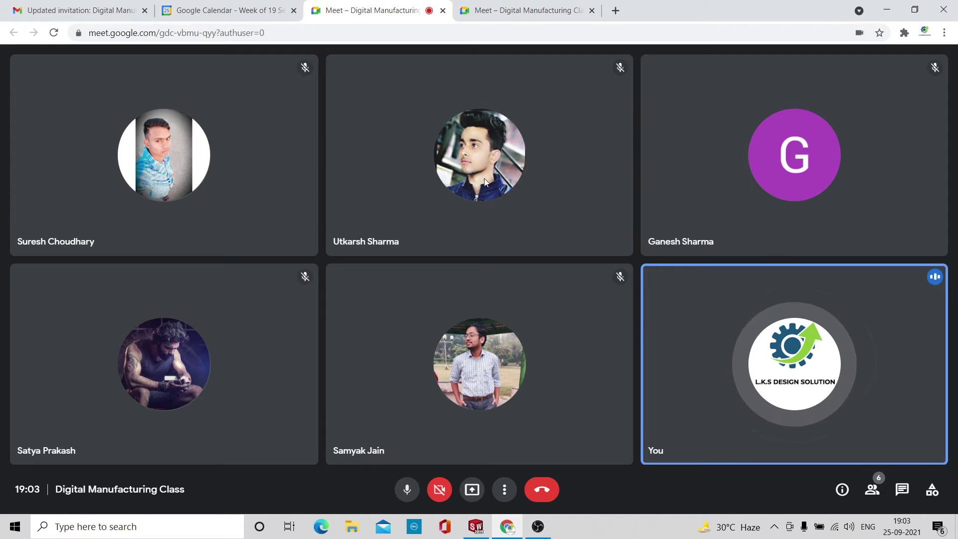
# Present the entire screen in the call and switch back to SOLIDWORKS.
pyautogui.click(472, 489)
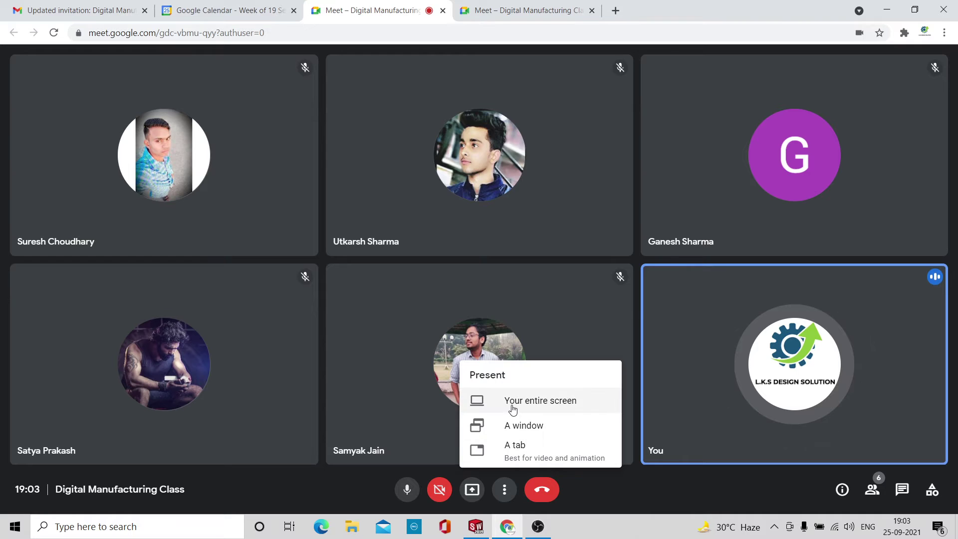
pyautogui.click(484, 405)
pyautogui.click(396, 244)
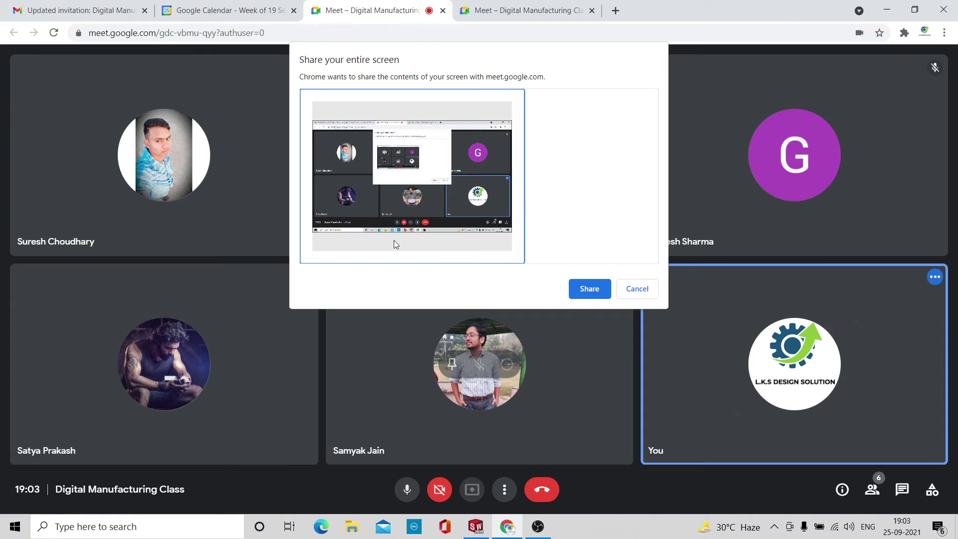
pyautogui.click(593, 292)
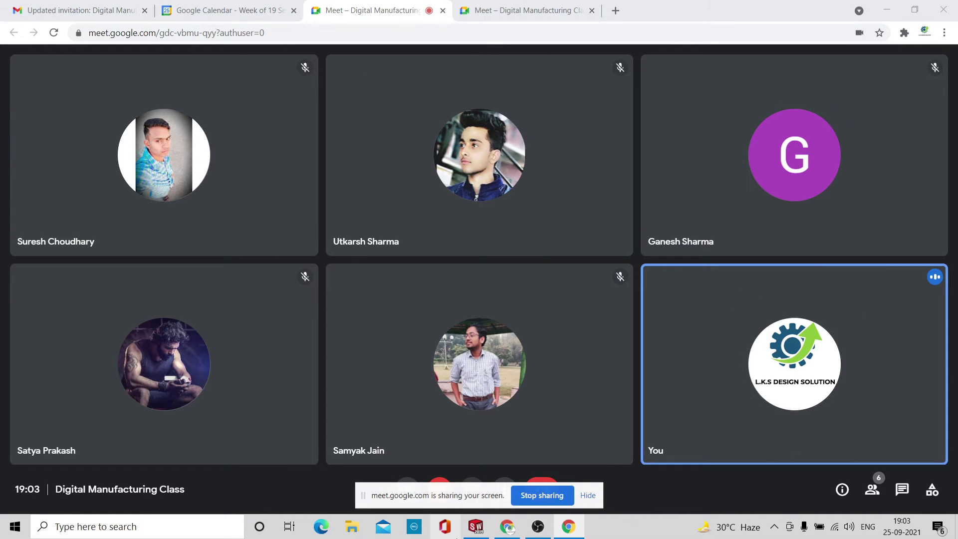
pyautogui.click(471, 526)
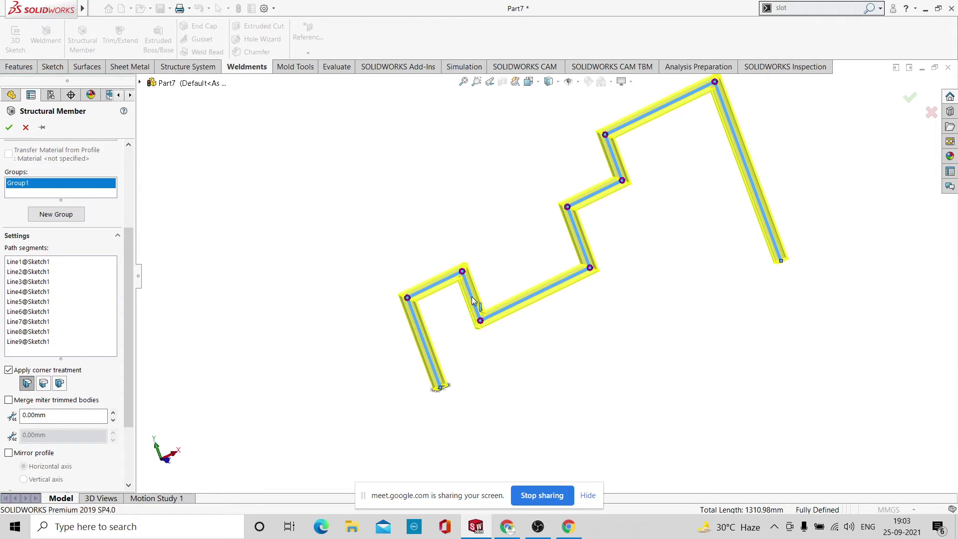
# Change the tube group's corner treatment from mitered to the first end butt option and create the structural member.
pyautogui.moveTo(560, 284); pyautogui.dragTo(563, 312, button='middle')
pyautogui.scroll(-3, 489, 258)
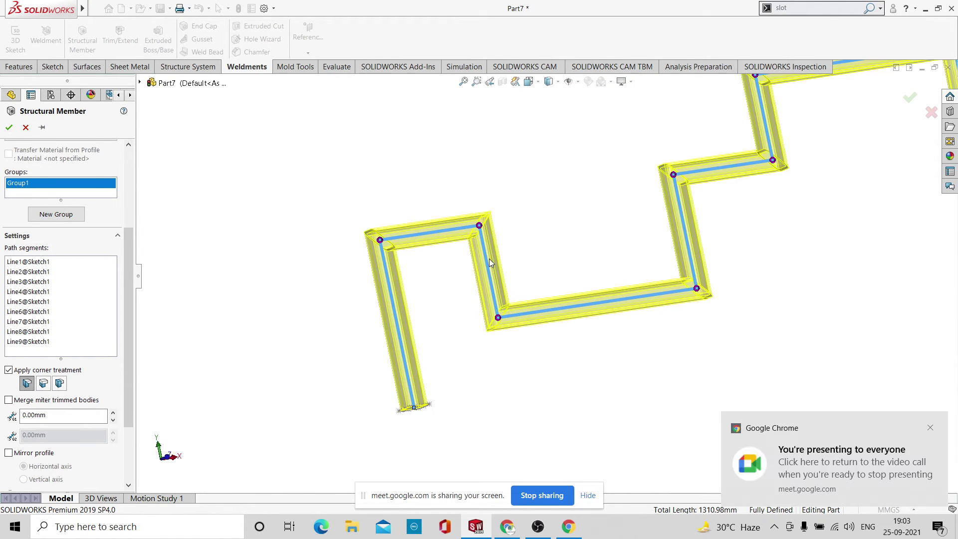
pyautogui.moveTo(530, 227); pyautogui.dragTo(505, 234, button='middle')
pyautogui.scroll(-2, 425, 298)
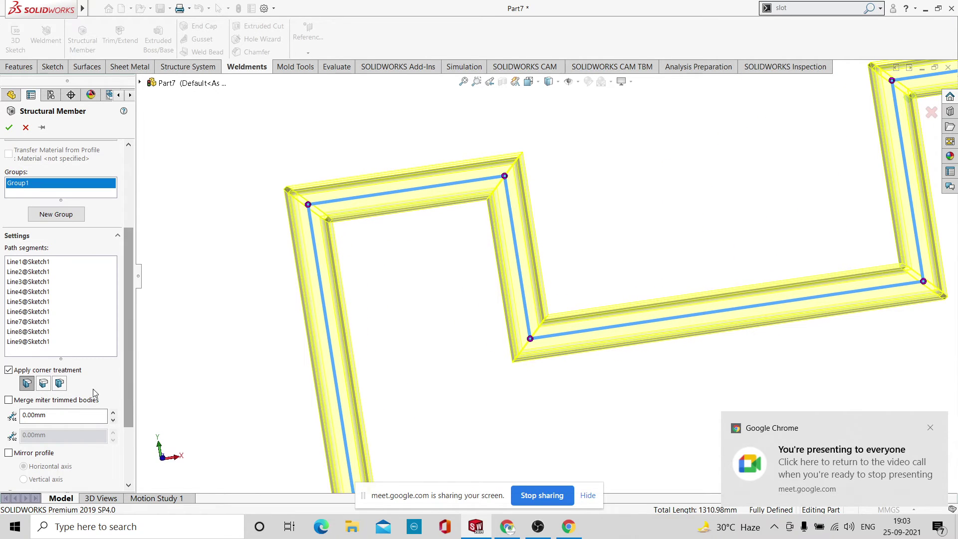
pyautogui.click(44, 384)
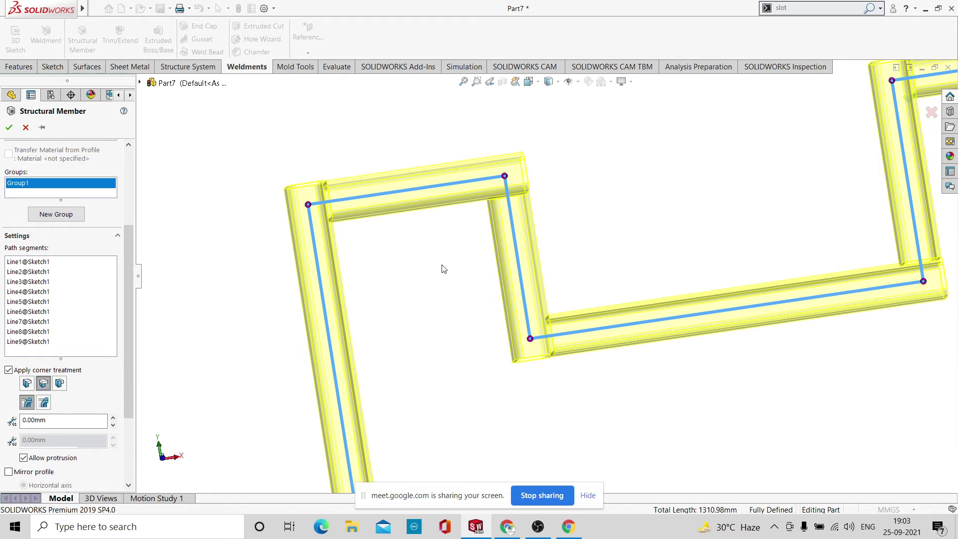
pyautogui.scroll(2, 444, 272)
pyautogui.moveTo(451, 276); pyautogui.dragTo(664, 325, button='middle')
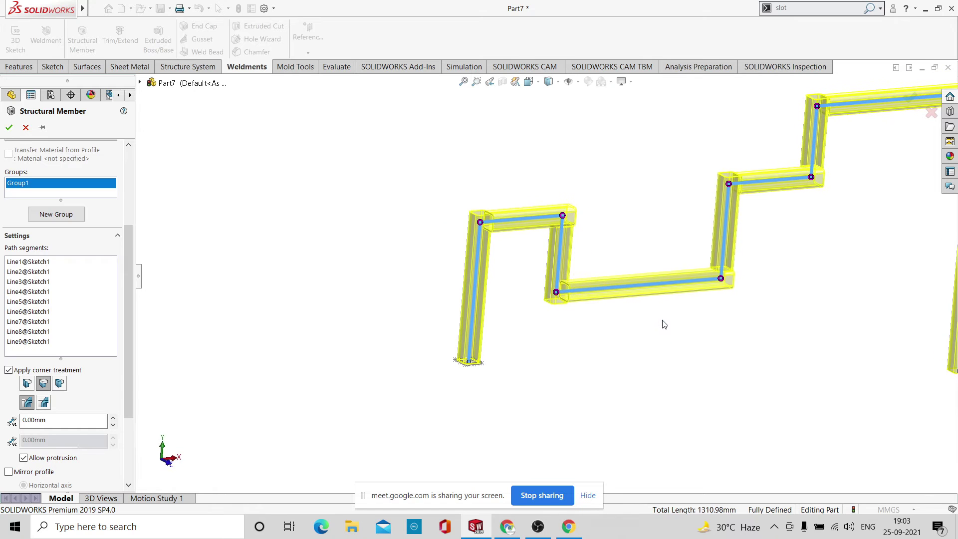
pyautogui.click(8, 128)
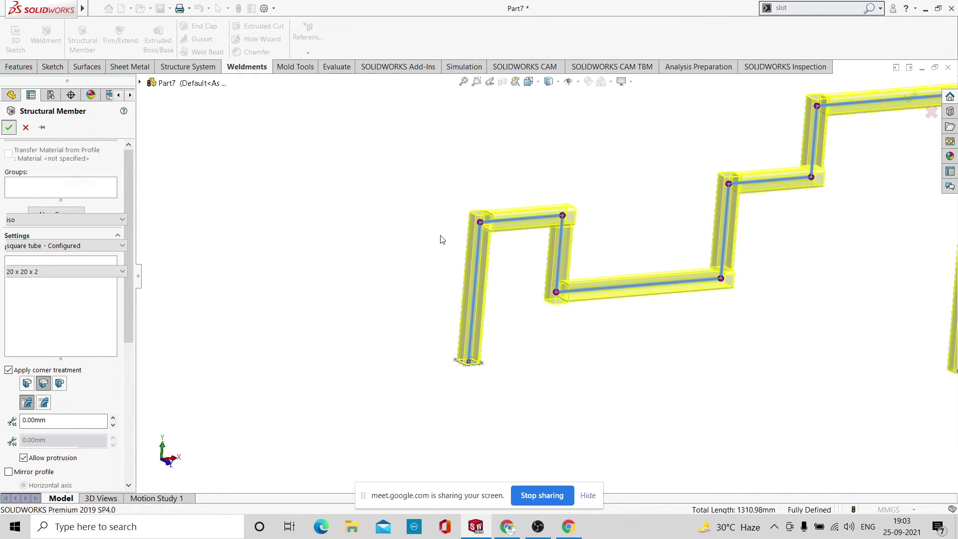
# Examine the butt joints between the square tubes at the corners along the frame.
pyautogui.moveTo(534, 257); pyautogui.dragTo(573, 299, button='middle')
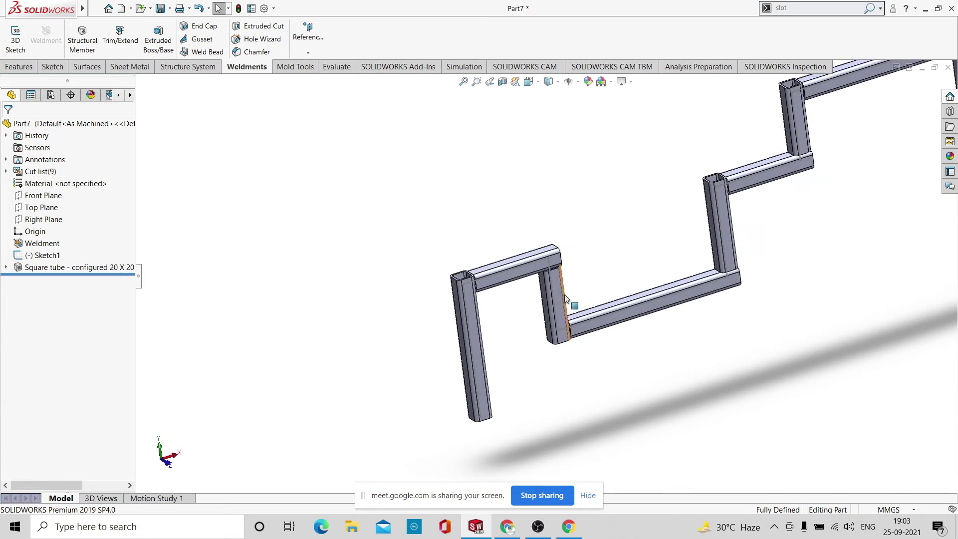
pyautogui.scroll(-10, 514, 289)
pyautogui.scroll(3, 427, 298)
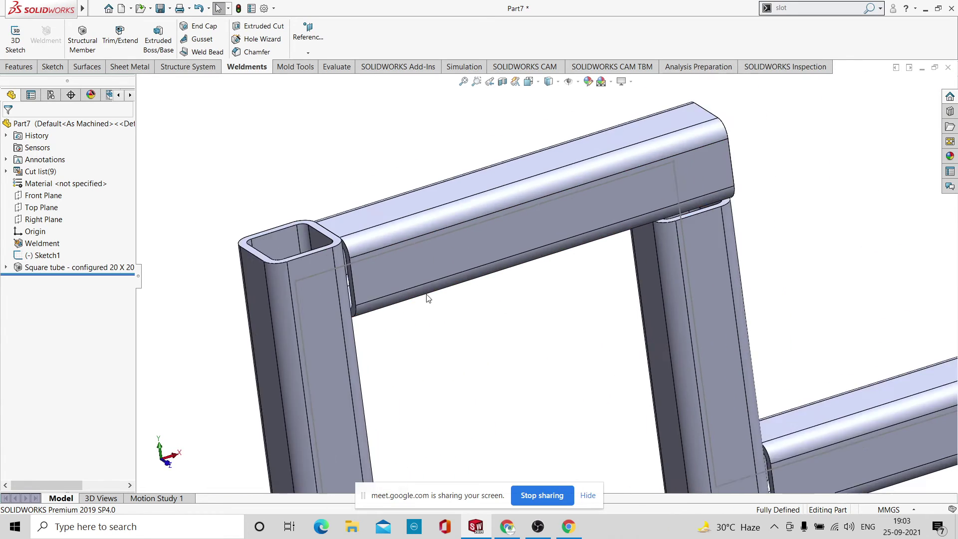
pyautogui.moveTo(427, 298)
pyautogui.mouseDown(button='middle')
pyautogui.moveTo(484, 302)
pyautogui.moveTo(459, 293)
pyautogui.moveTo(479, 318)
pyautogui.moveTo(445, 295)
pyautogui.mouseUp(button='middle')
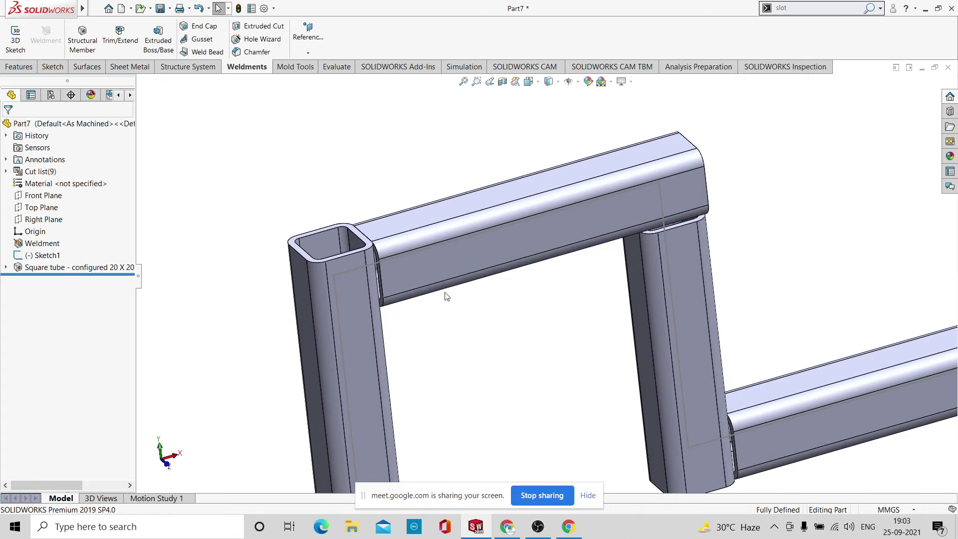
pyautogui.scroll(5, 553, 305)
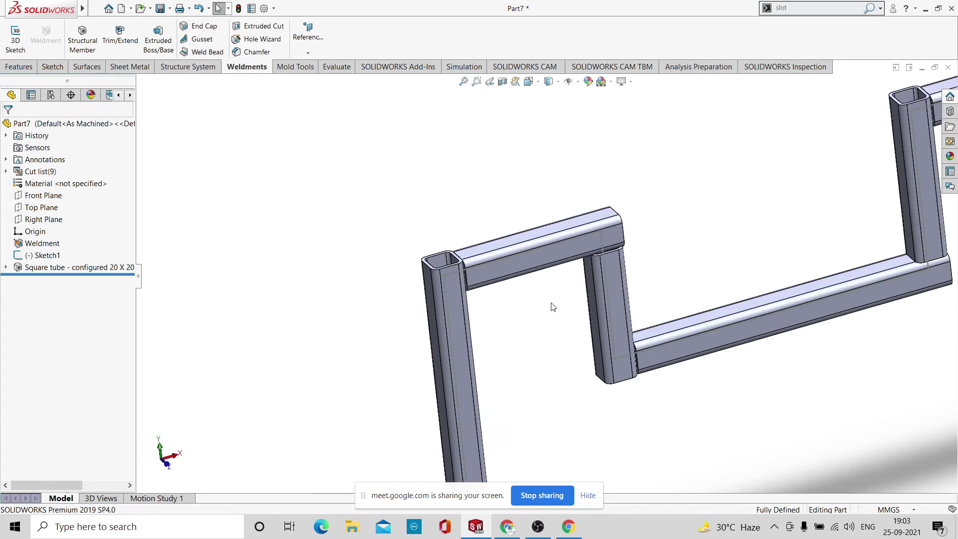
pyautogui.scroll(-5, 797, 259)
pyautogui.scroll(-2, 672, 286)
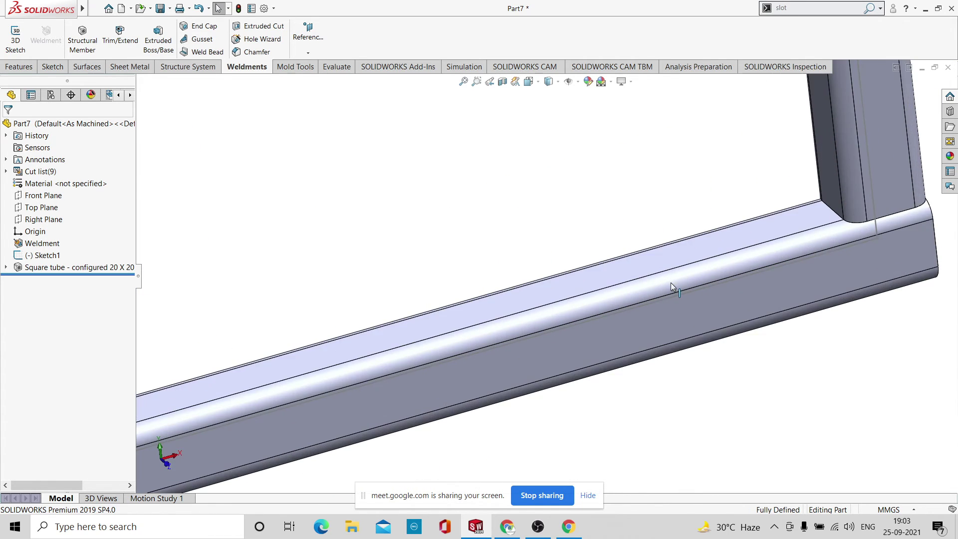
pyautogui.scroll(4, 671, 286)
pyautogui.scroll(2, 697, 252)
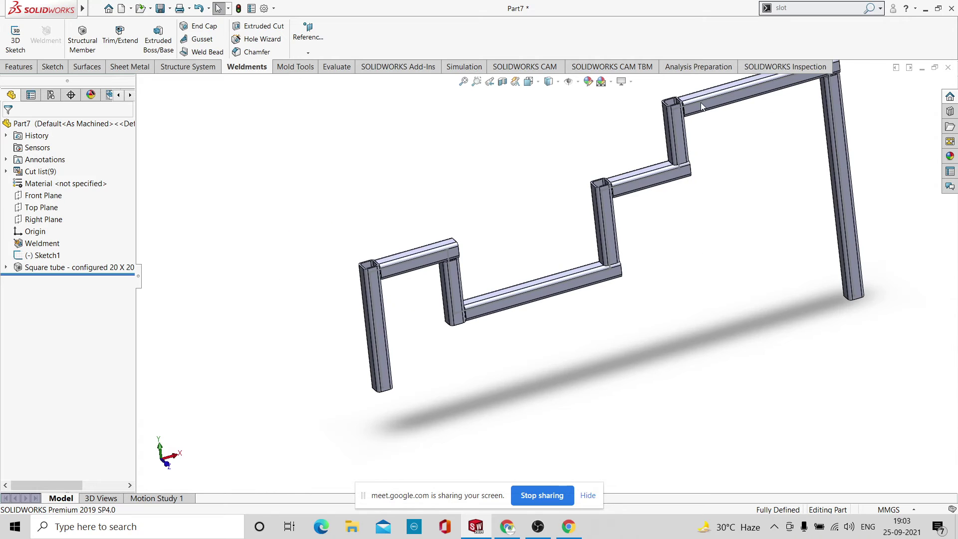
pyautogui.moveTo(701, 106); pyautogui.dragTo(736, 224, button='middle')
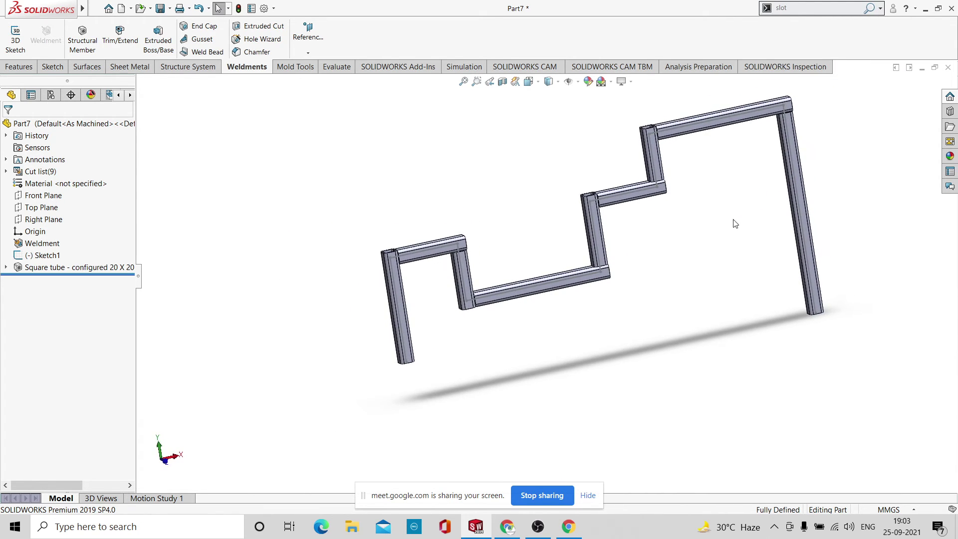
pyautogui.scroll(3, 549, 307)
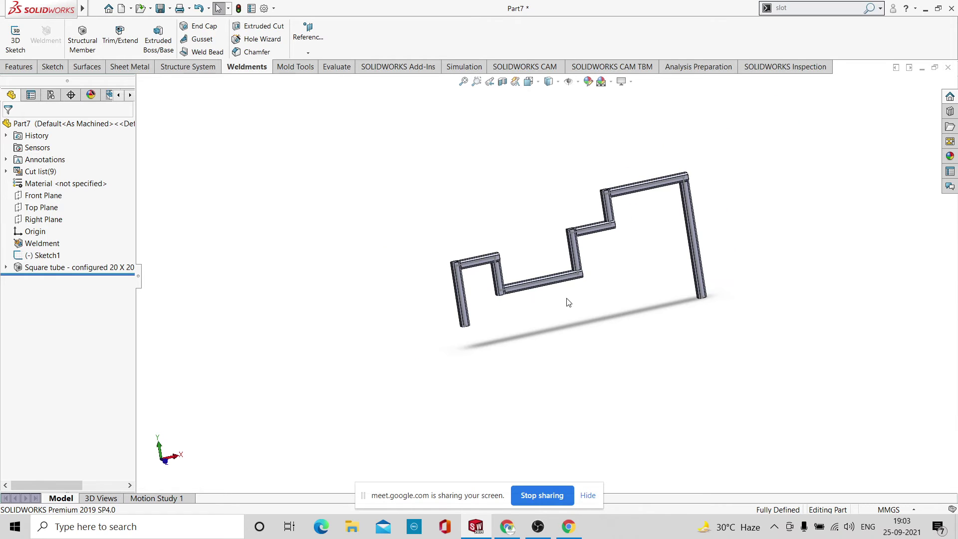
# Undo the butt-jointed structural member and define a new member group along all nine segments of the stepped sketch.
pyautogui.hotkey('ctrl', 'z')
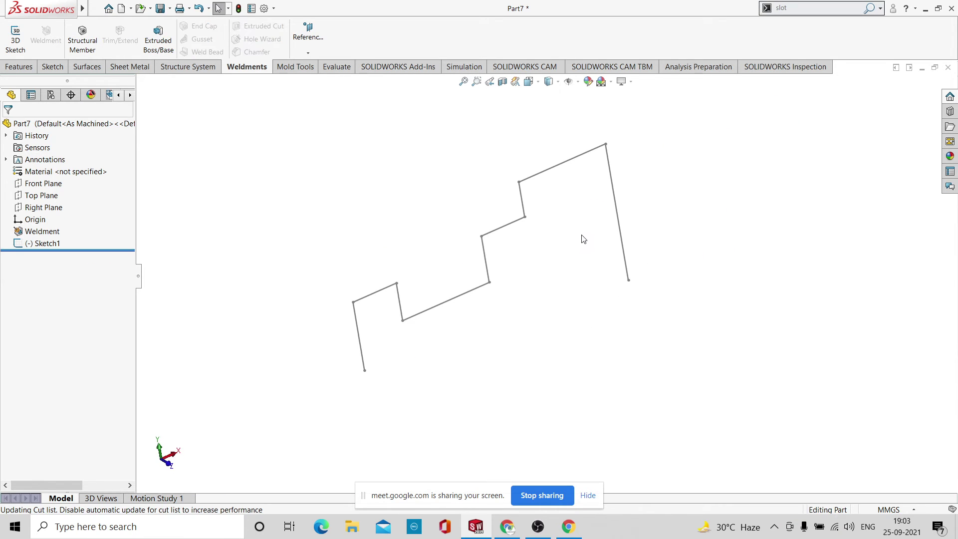
pyautogui.click(83, 44)
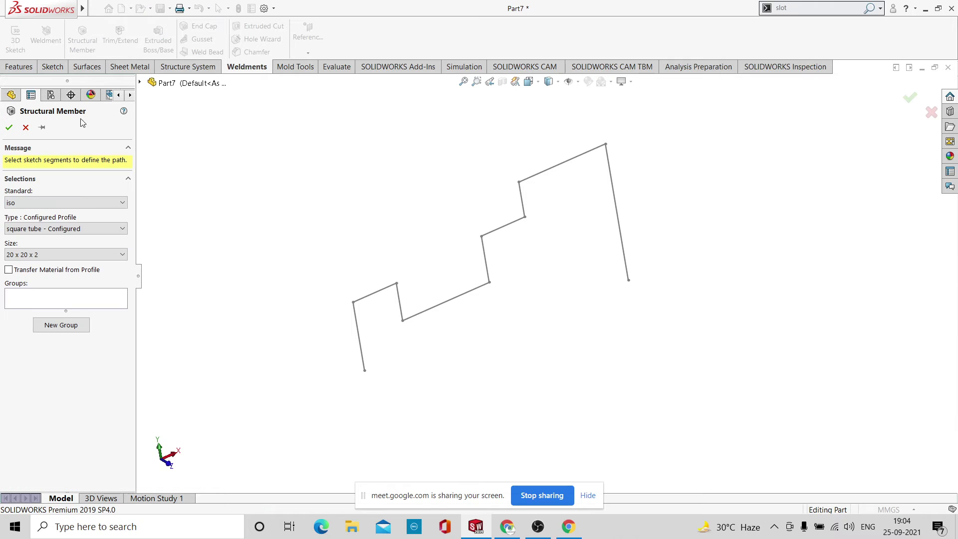
pyautogui.click(358, 343)
pyautogui.click(375, 298)
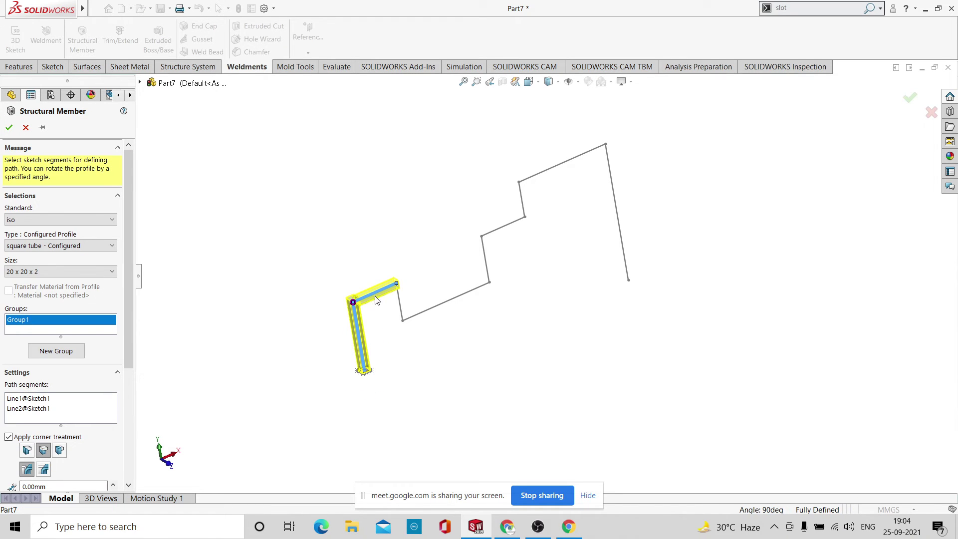
pyautogui.click(400, 310)
pyautogui.click(423, 305)
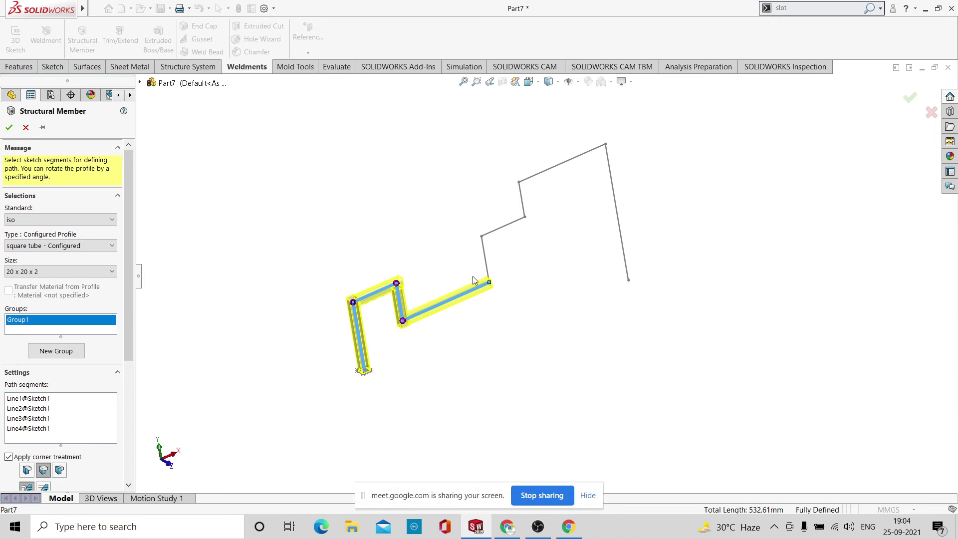
pyautogui.click(486, 265)
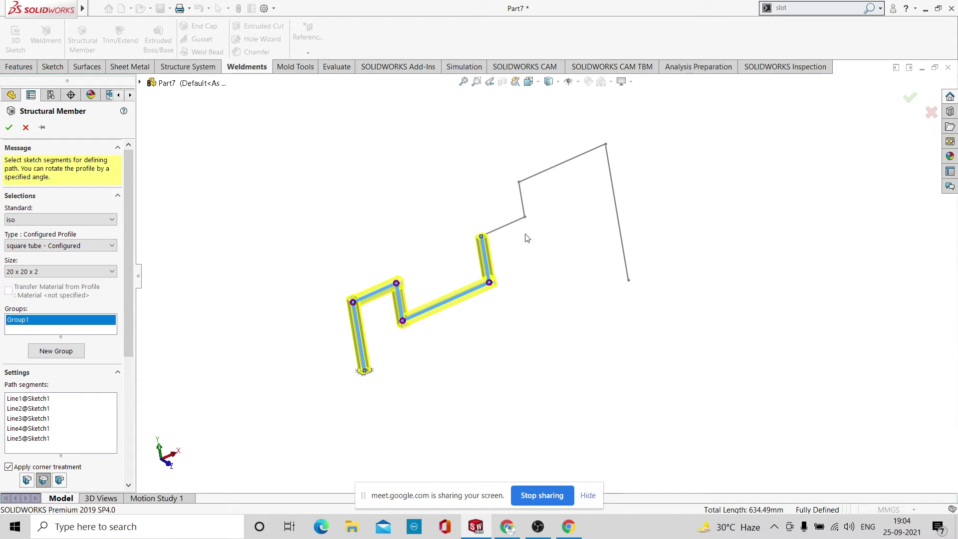
pyautogui.click(511, 228)
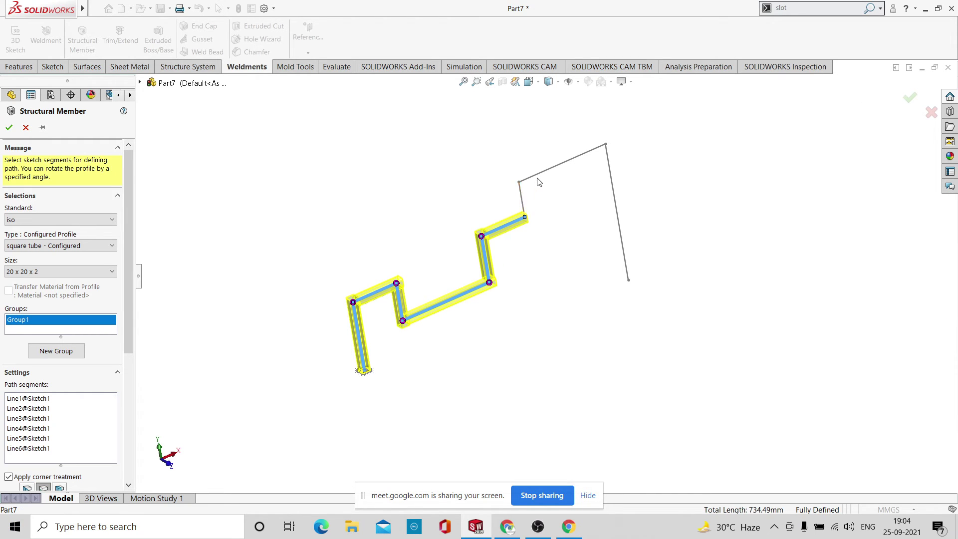
pyautogui.click(524, 201)
pyautogui.click(549, 172)
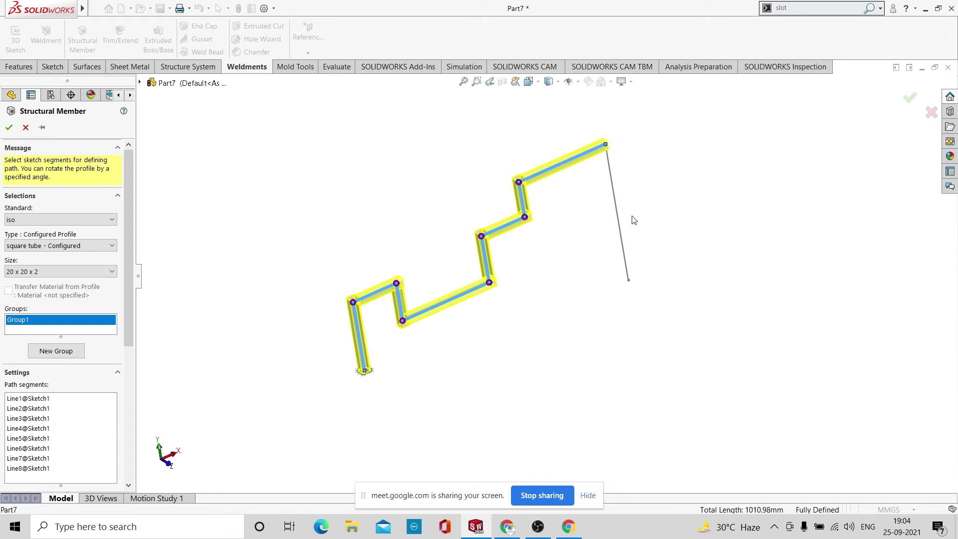
pyautogui.click(617, 219)
pyautogui.moveTo(648, 202); pyautogui.dragTo(543, 288, button='middle')
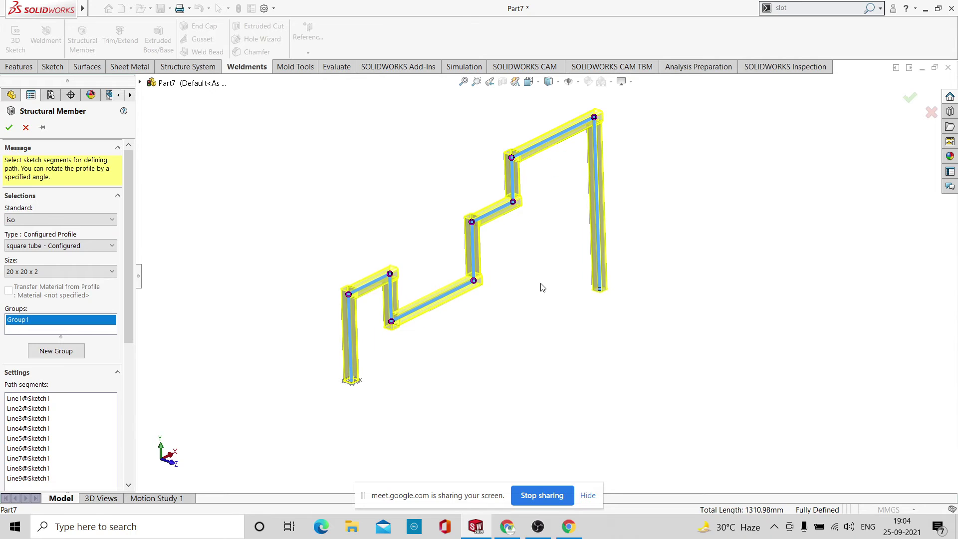
# Try the 40 x 40 x 4 square tube size, settle on 80 x 80 x 5 and create the structural member.
pyautogui.click(112, 272)
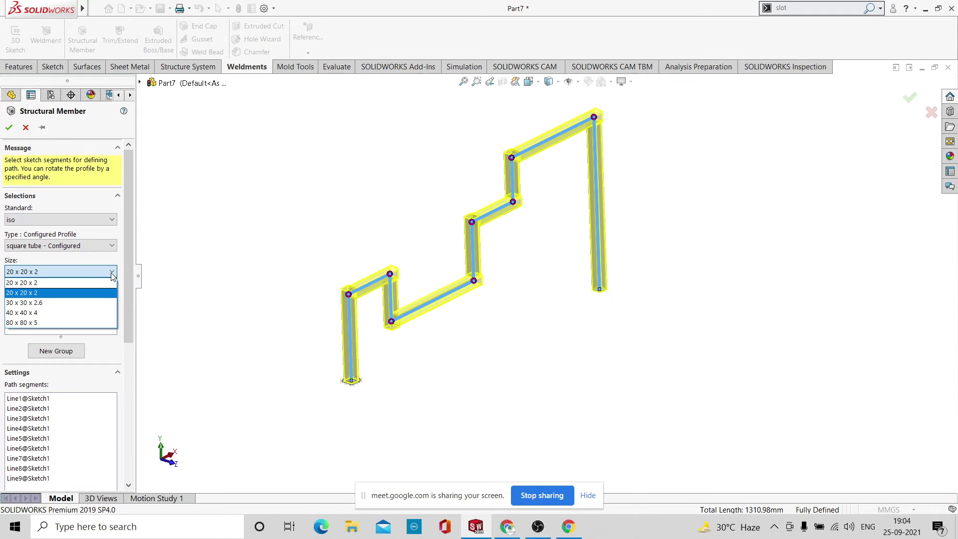
pyautogui.click(93, 313)
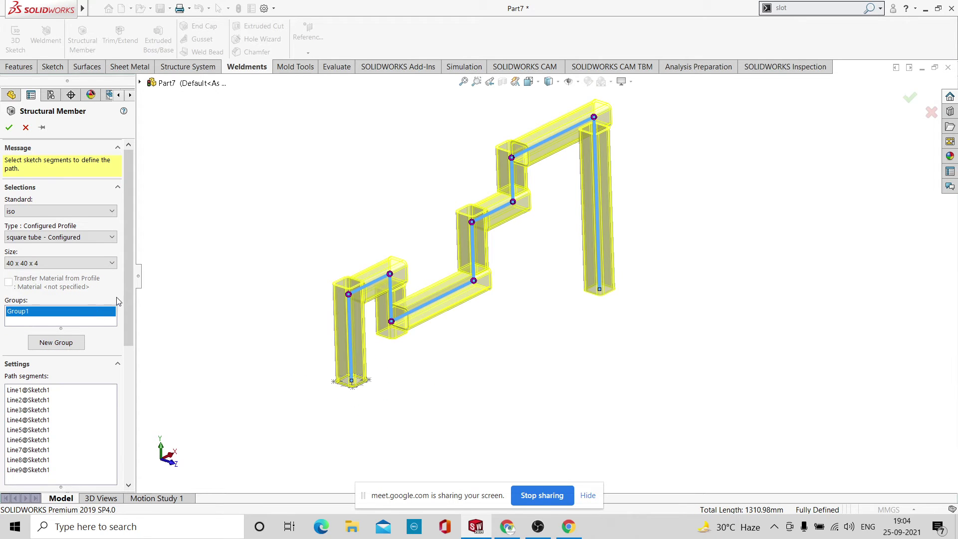
pyautogui.click(112, 263)
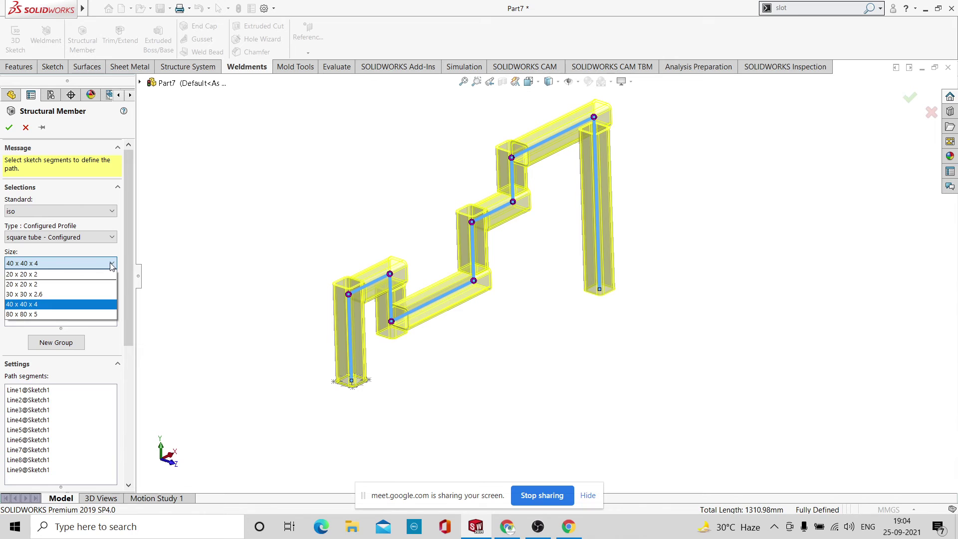
pyautogui.click(93, 314)
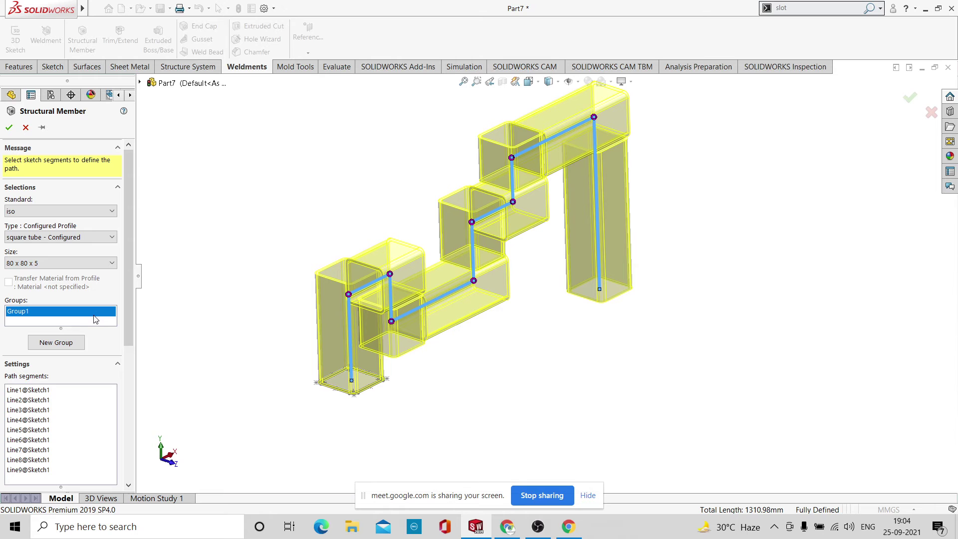
pyautogui.hotkey('ctrl', '1')
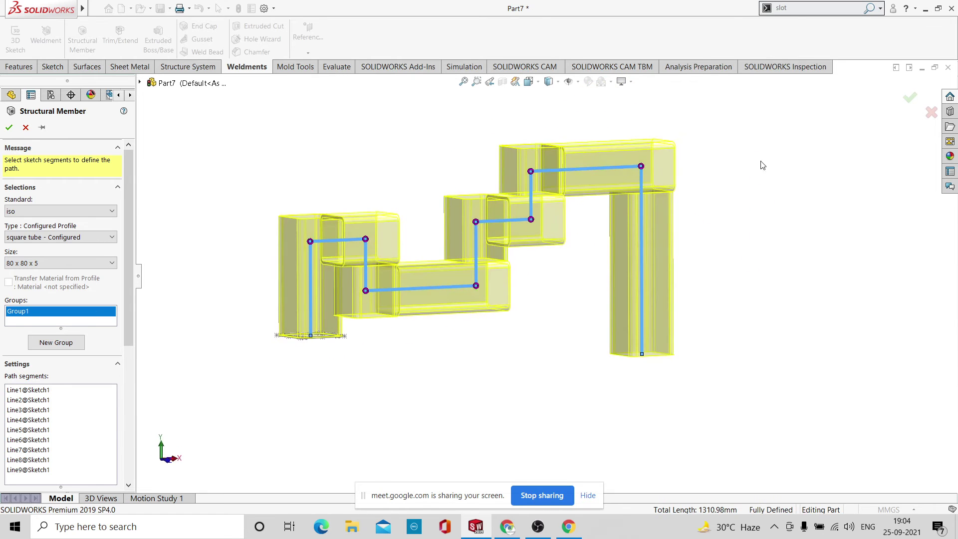
pyautogui.click(910, 97)
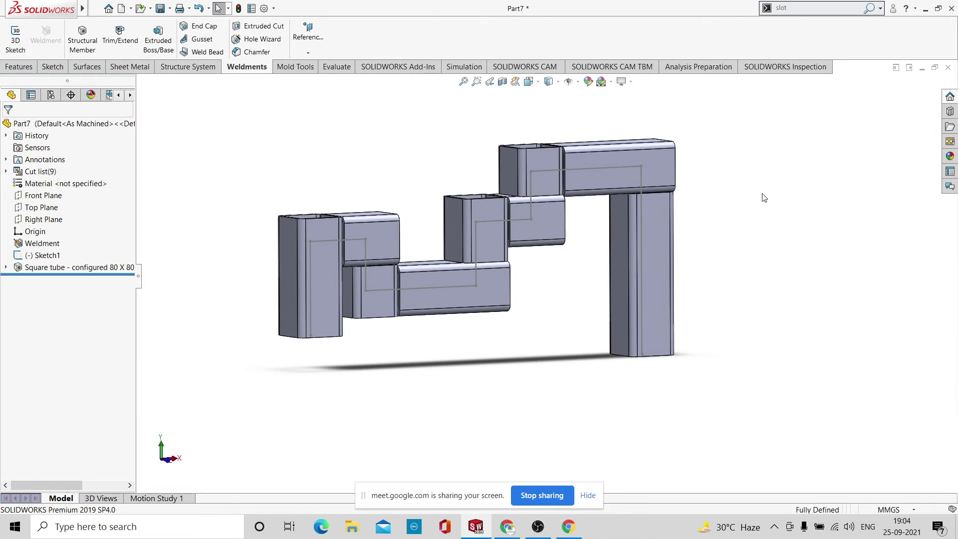
pyautogui.moveTo(764, 198); pyautogui.dragTo(781, 254, button='middle')
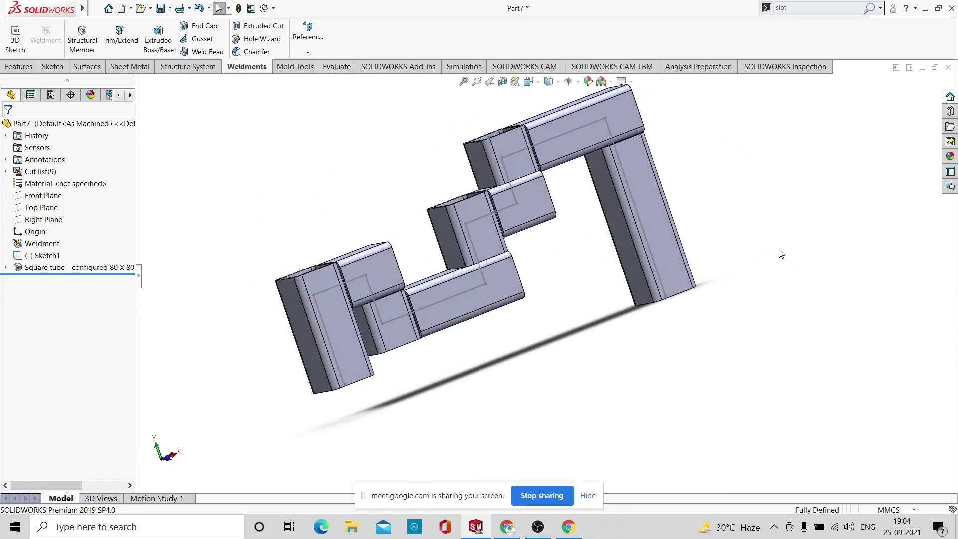
# Undo the 80 x 80 x 5 member and start it again with all nine sketch lines as one group.
pyautogui.hotkey('ctrl', 'z')
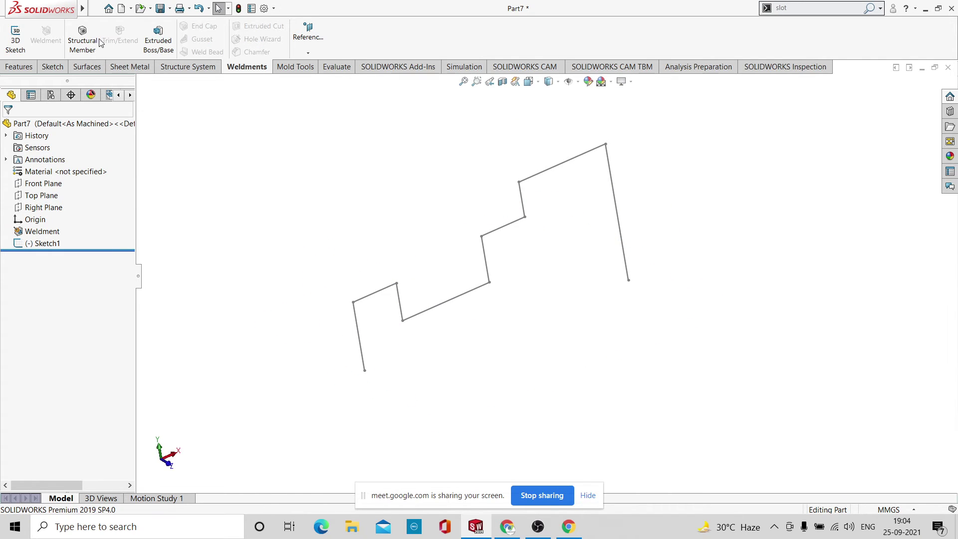
pyautogui.click(82, 36)
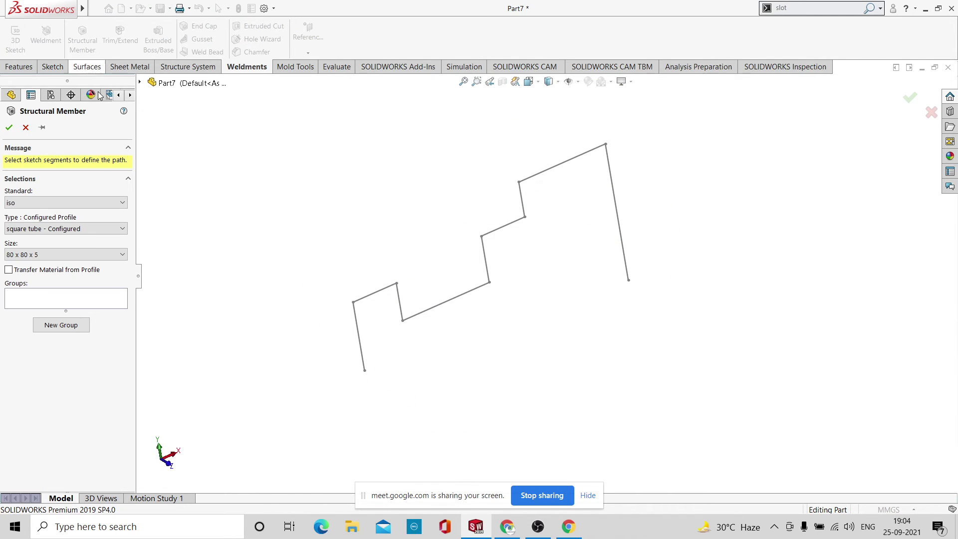
pyautogui.click(362, 360)
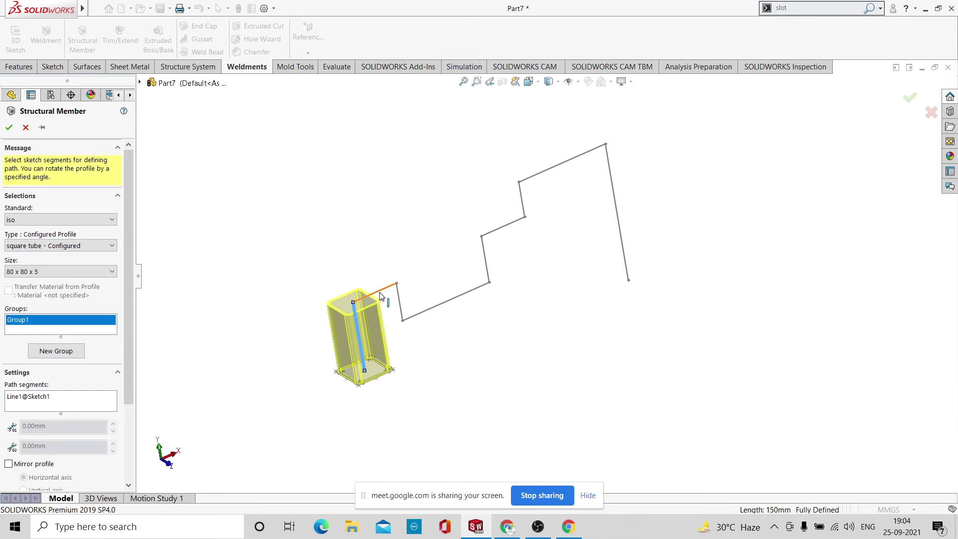
pyautogui.click(384, 297)
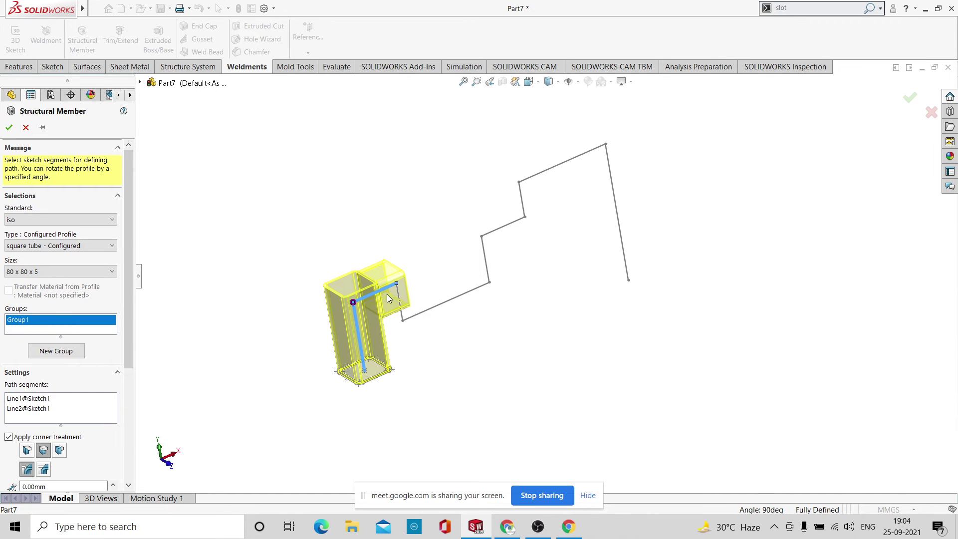
pyautogui.click(404, 316)
pyautogui.click(432, 308)
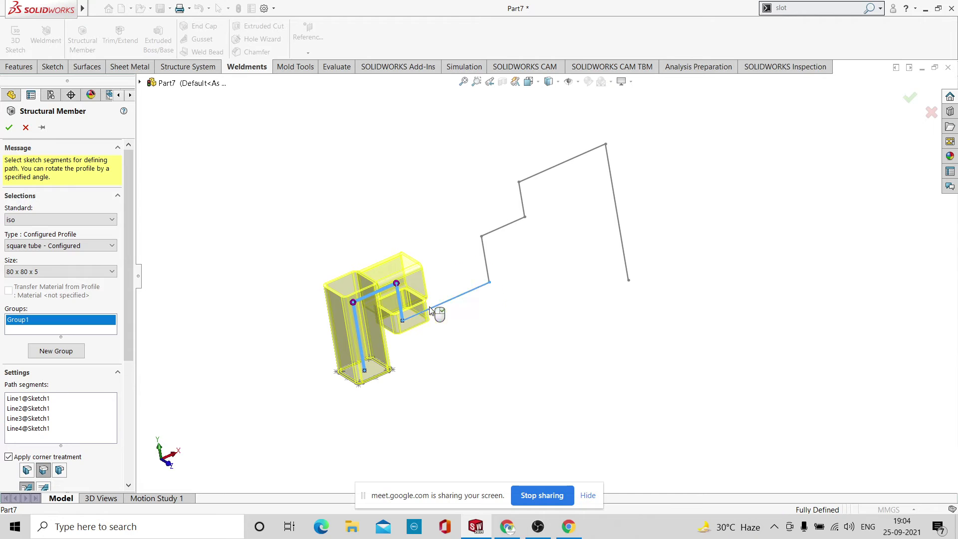
pyautogui.click(487, 261)
pyautogui.click(509, 223)
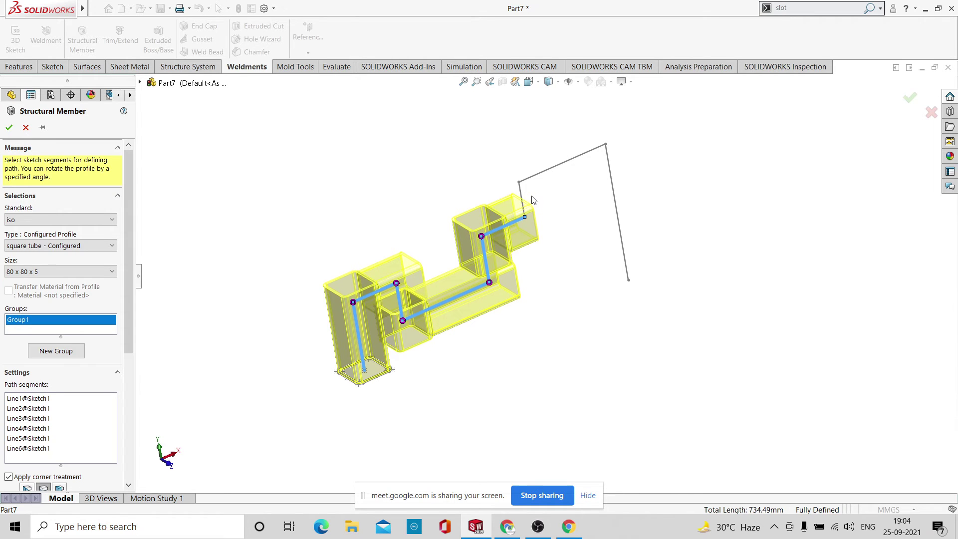
pyautogui.click(523, 198)
pyautogui.click(547, 176)
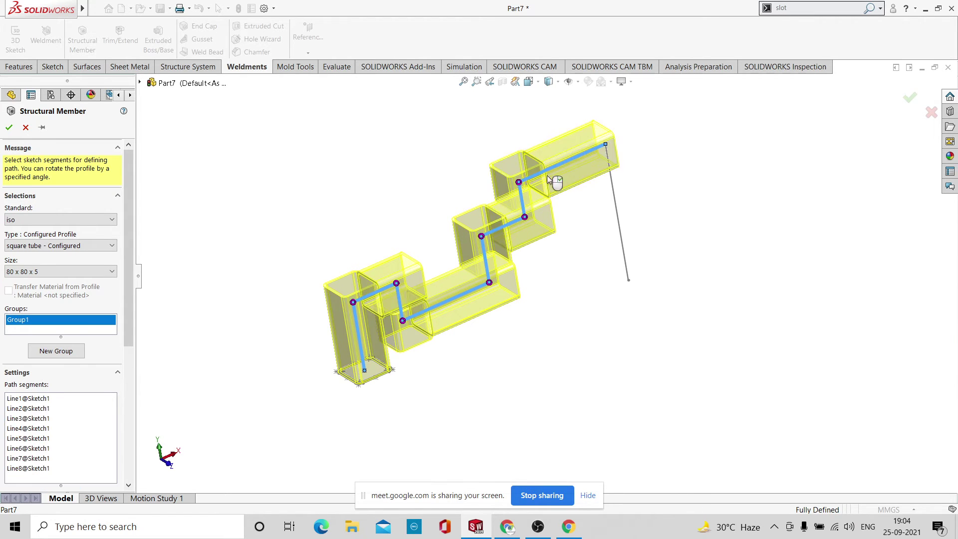
pyautogui.click(615, 209)
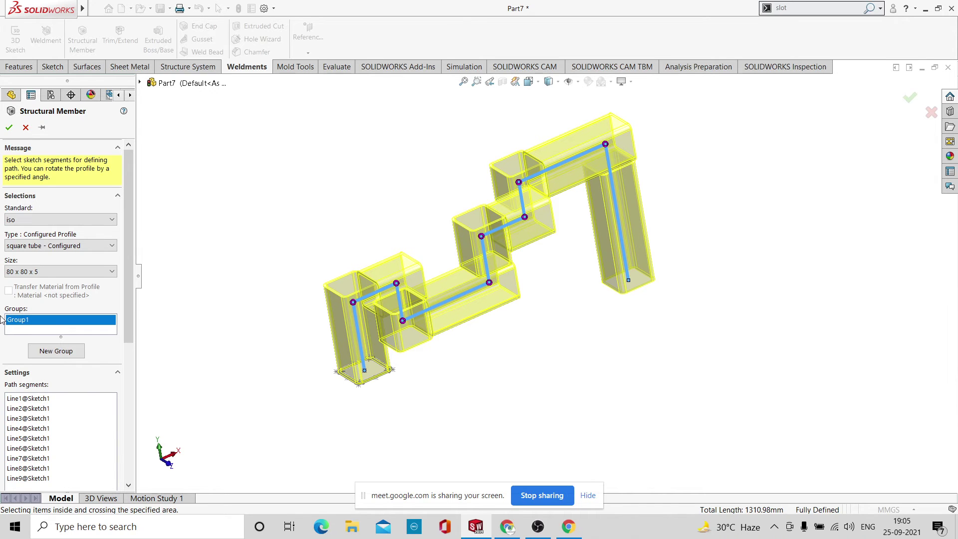
# Change the group's corner treatment to end miter, create the structural member and inspect the mitered corners.
pyautogui.moveTo(128, 326); pyautogui.dragTo(128, 408)
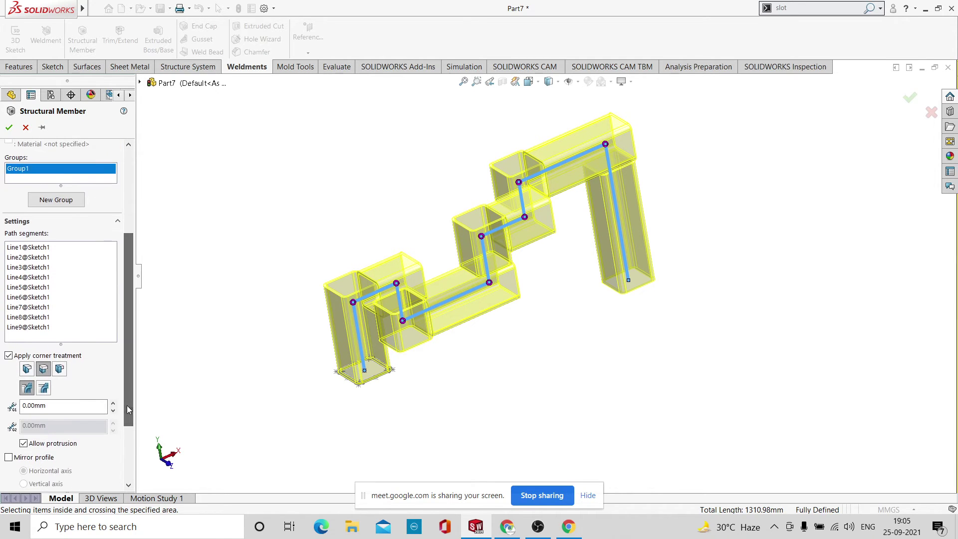
pyautogui.click(28, 370)
pyautogui.moveTo(488, 381); pyautogui.dragTo(501, 311, button='middle')
pyautogui.click(908, 98)
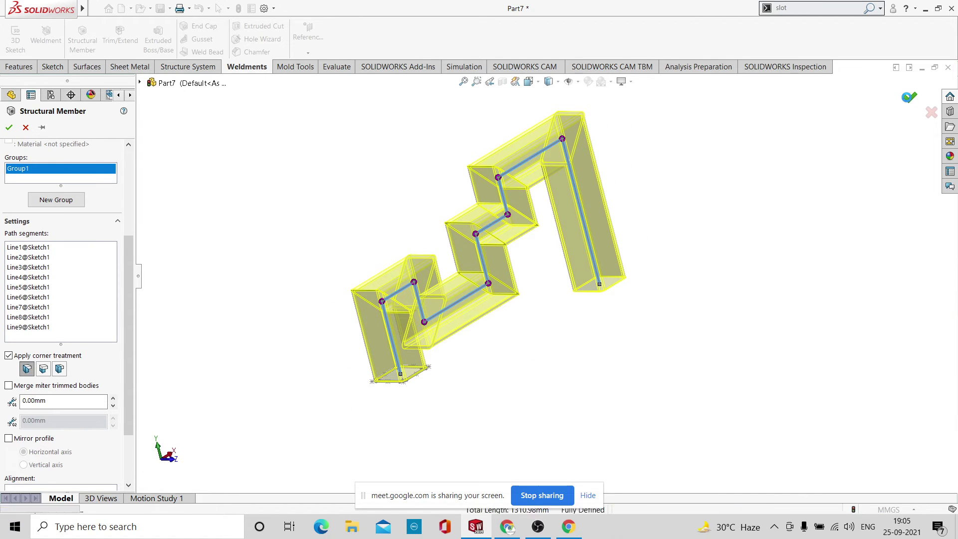
pyautogui.moveTo(877, 146); pyautogui.dragTo(712, 144, button='middle')
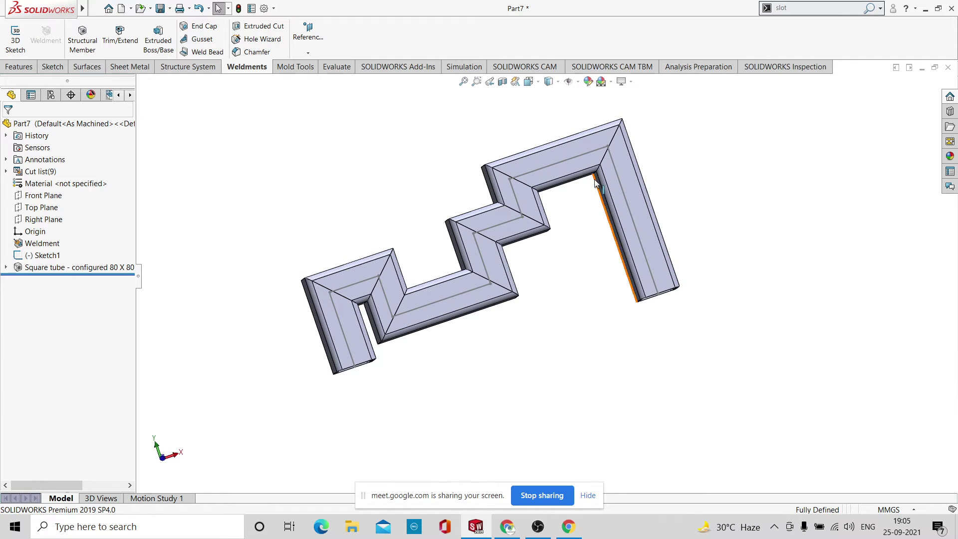
pyautogui.moveTo(373, 302); pyautogui.dragTo(618, 206, button='middle')
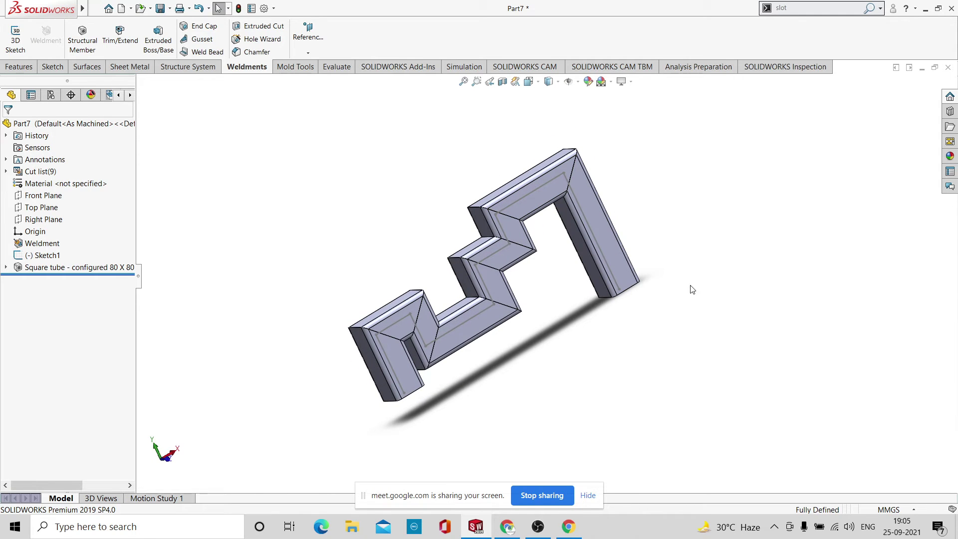
pyautogui.moveTo(643, 300); pyautogui.dragTo(651, 258, button='middle')
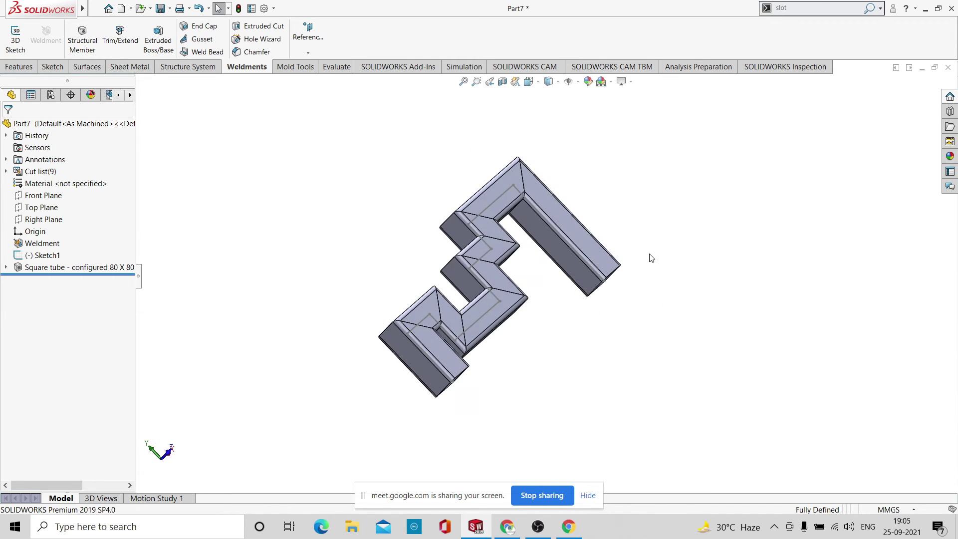
# Start a 3D sketch and draw two connected lines, about 615 mm and 476 mm long, from the foot of the tall end leg.
pyautogui.click(15, 42)
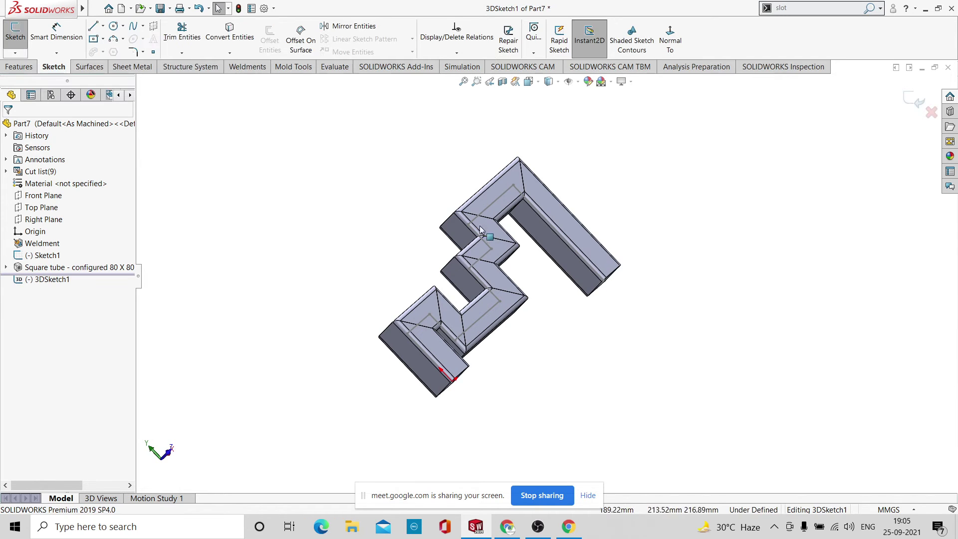
pyautogui.click(93, 28)
pyautogui.moveTo(620, 154)
pyautogui.mouseDown(button='middle')
pyautogui.moveTo(680, 241)
pyautogui.moveTo(743, 160)
pyautogui.moveTo(656, 220)
pyautogui.moveTo(615, 210)
pyautogui.moveTo(620, 220)
pyautogui.moveTo(724, 165)
pyautogui.mouseUp(button='middle')
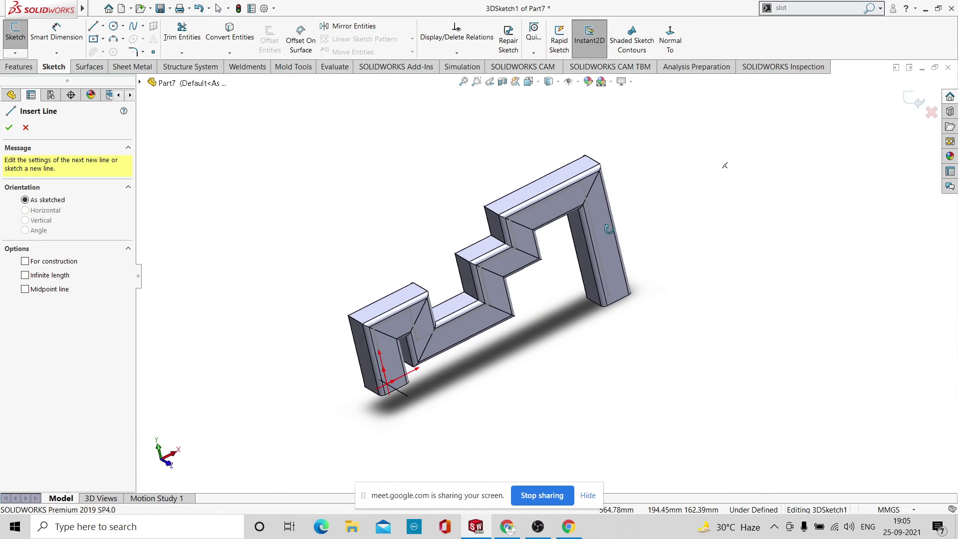
pyautogui.click(610, 298)
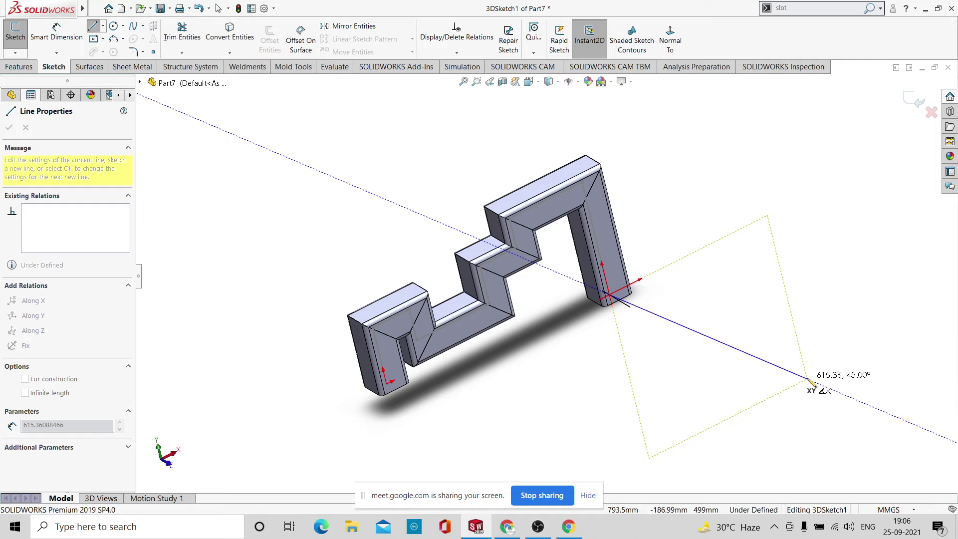
pyautogui.click(808, 379)
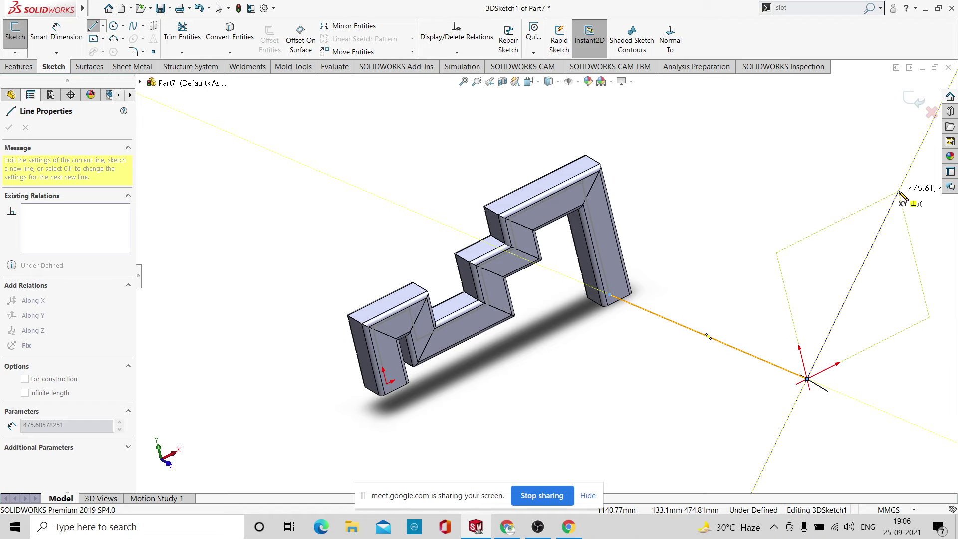
pyautogui.rightClick(890, 186)
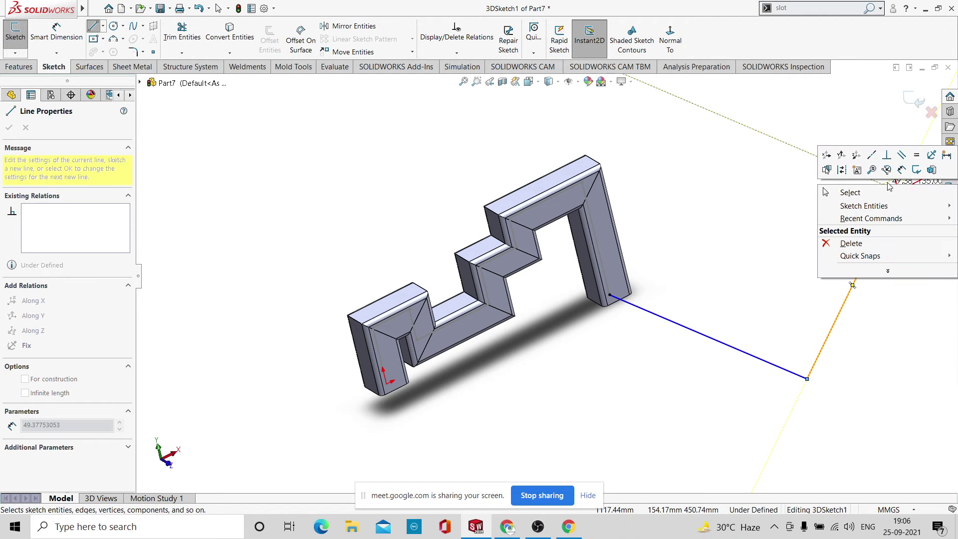
pyautogui.click(870, 195)
pyautogui.scroll(3, 720, 188)
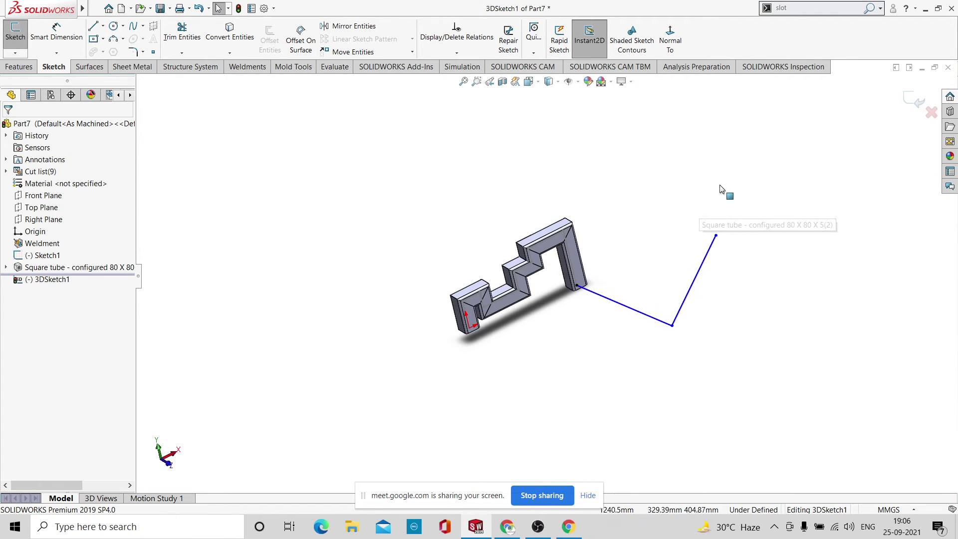
pyautogui.moveTo(720, 188)
pyautogui.mouseDown(button='middle')
pyautogui.moveTo(654, 363)
pyautogui.moveTo(675, 398)
pyautogui.moveTo(758, 198)
pyautogui.moveTo(849, 329)
pyautogui.moveTo(755, 280)
pyautogui.moveTo(810, 278)
pyautogui.moveTo(740, 372)
pyautogui.moveTo(795, 346)
pyautogui.moveTo(768, 244)
pyautogui.moveTo(821, 324)
pyautogui.moveTo(828, 304)
pyautogui.moveTo(816, 311)
pyautogui.mouseUp(button='middle')
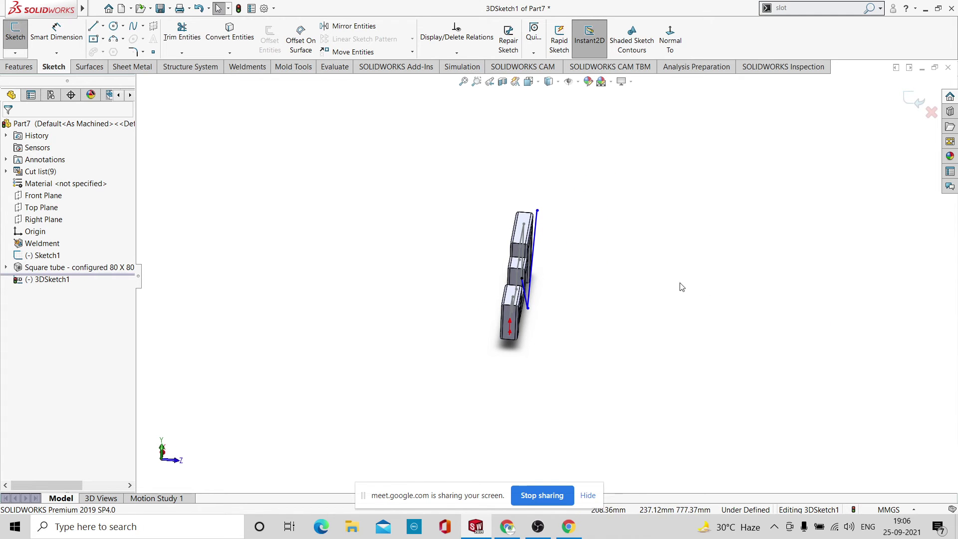
# Delete both lines from the 3D sketch at the foot of the tall end leg and exit the empty sketch.
pyautogui.click(670, 44)
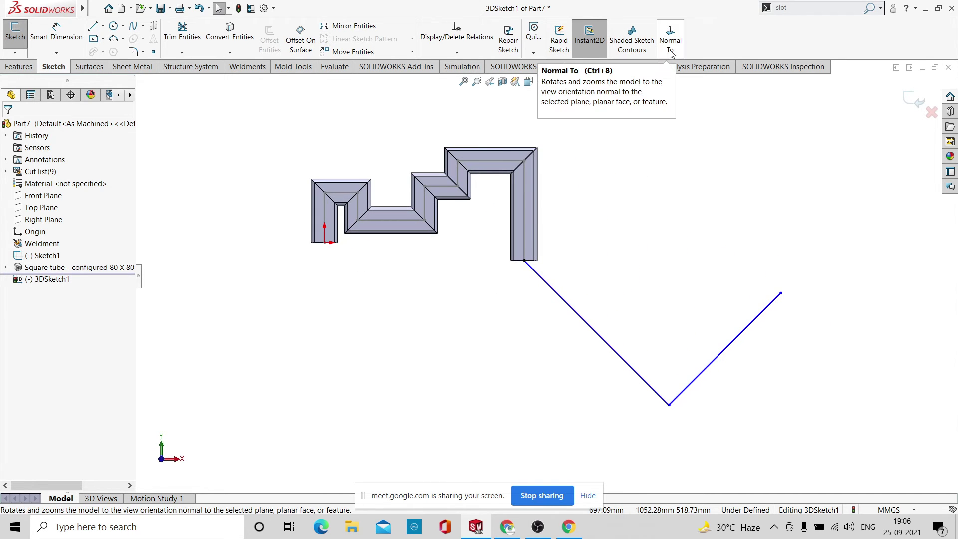
pyautogui.click(763, 317)
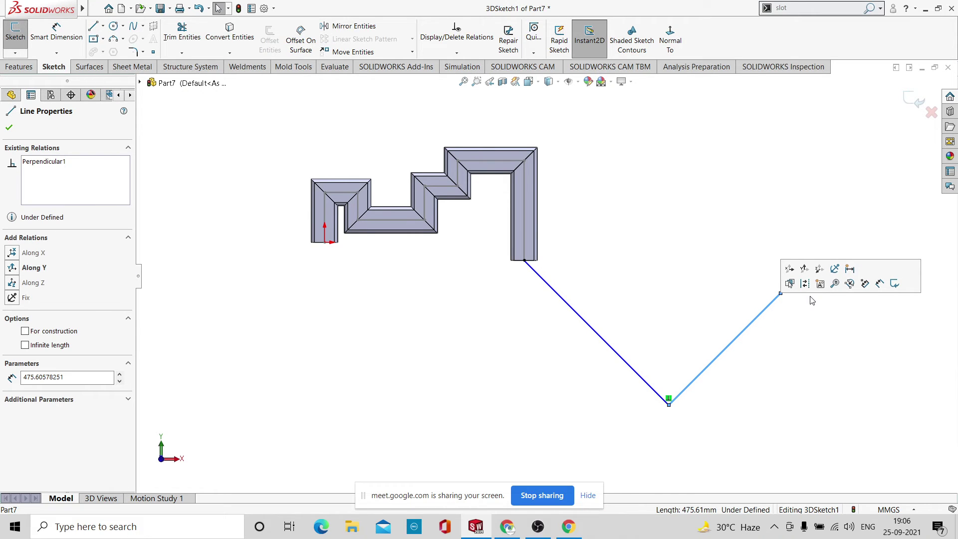
pyautogui.press('Delete')
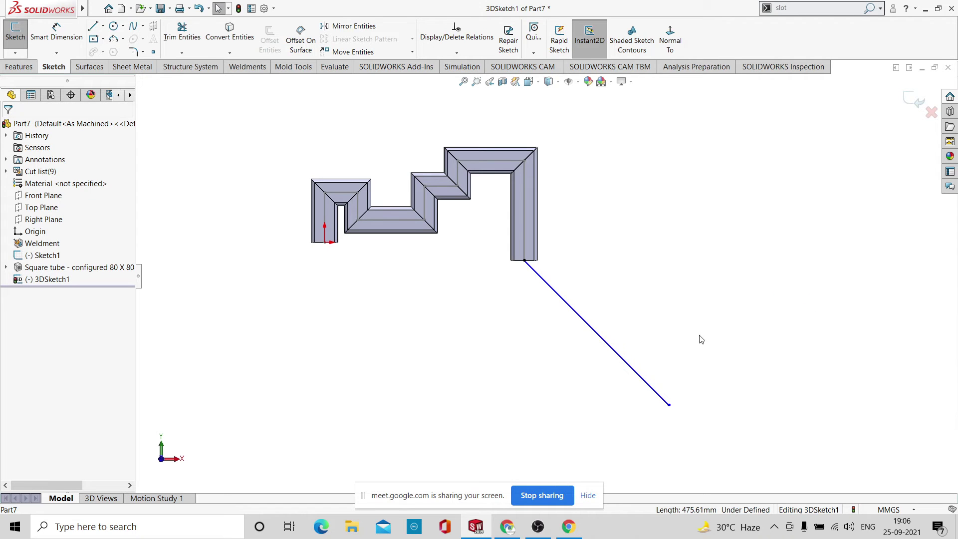
pyautogui.click(639, 371)
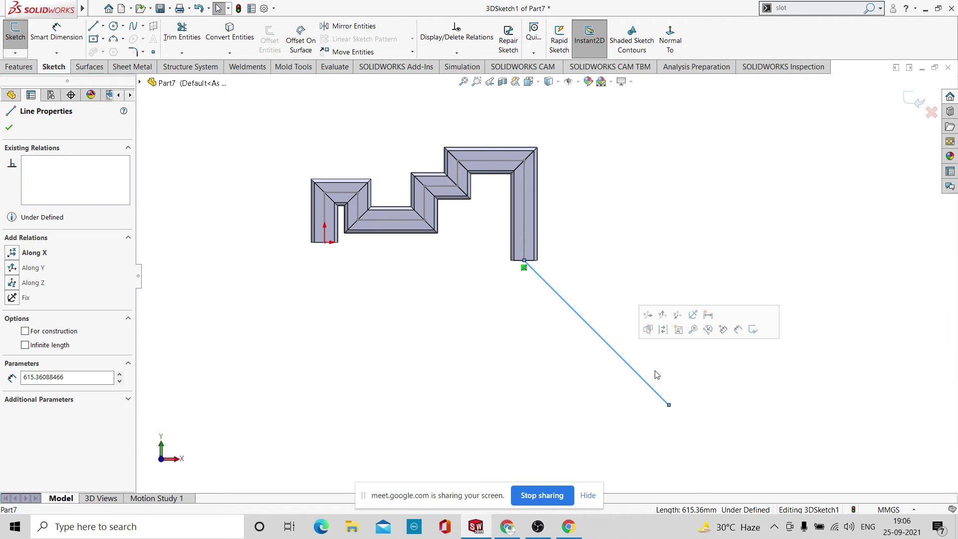
pyautogui.press('Delete')
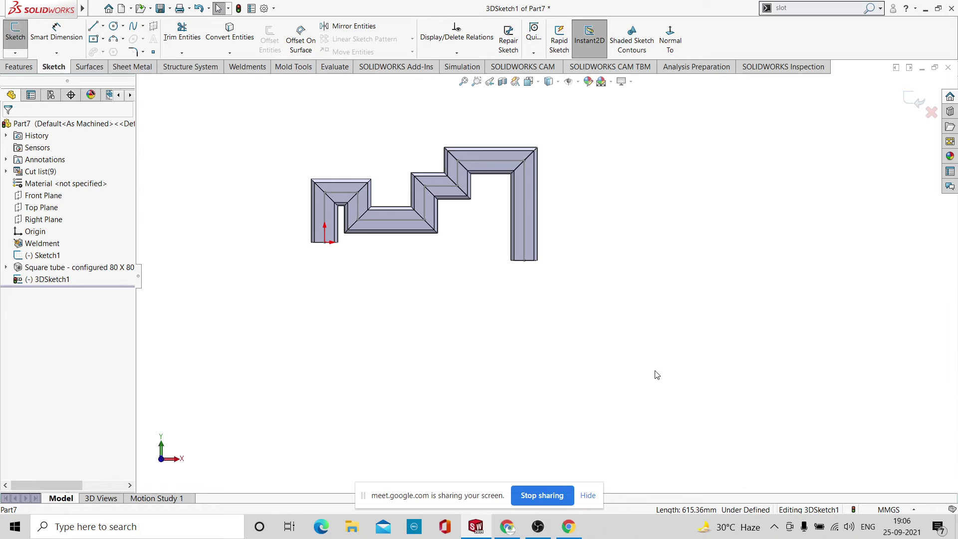
pyautogui.click(916, 113)
# In a new 3D sketch, draw a line about 827 mm long along Z from the foot of the tall end leg.
pyautogui.click(14, 44)
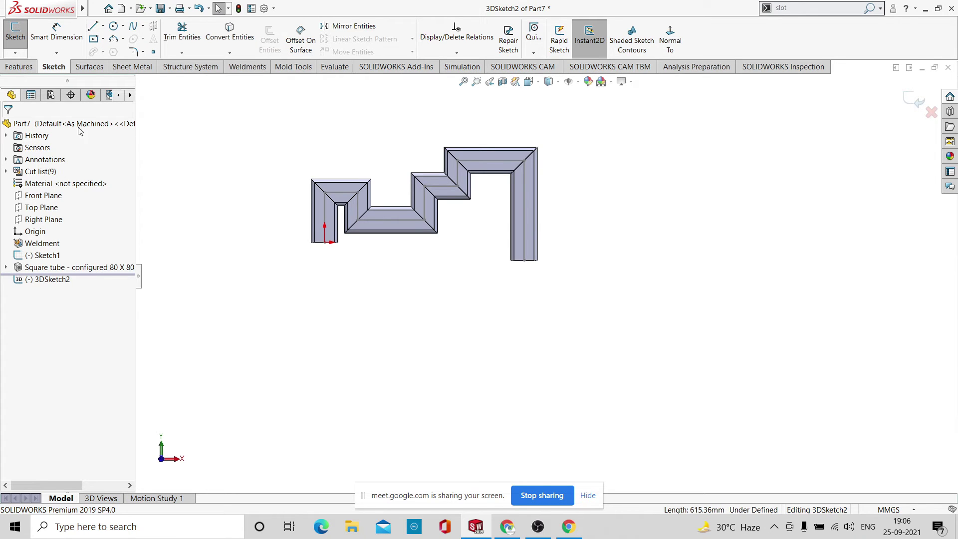
pyautogui.click(93, 28)
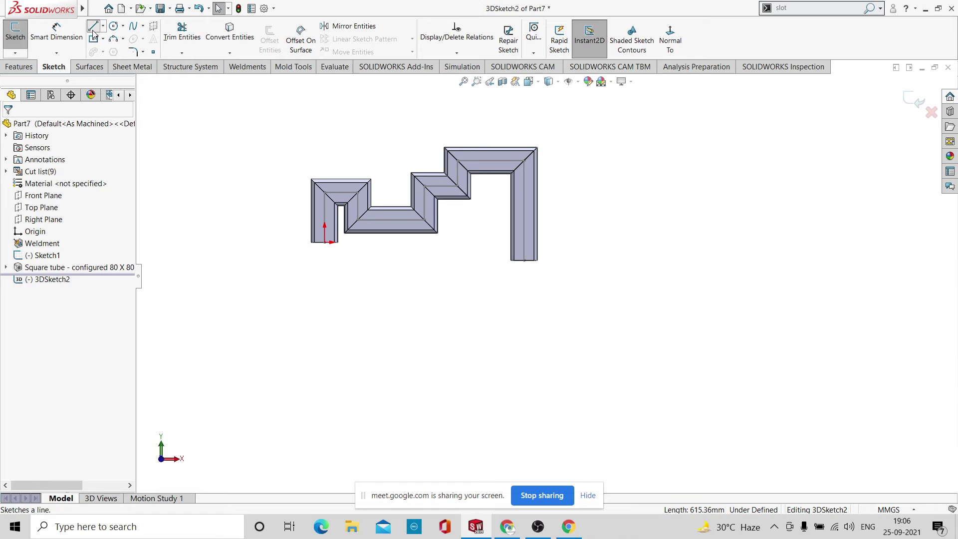
pyautogui.click(524, 263)
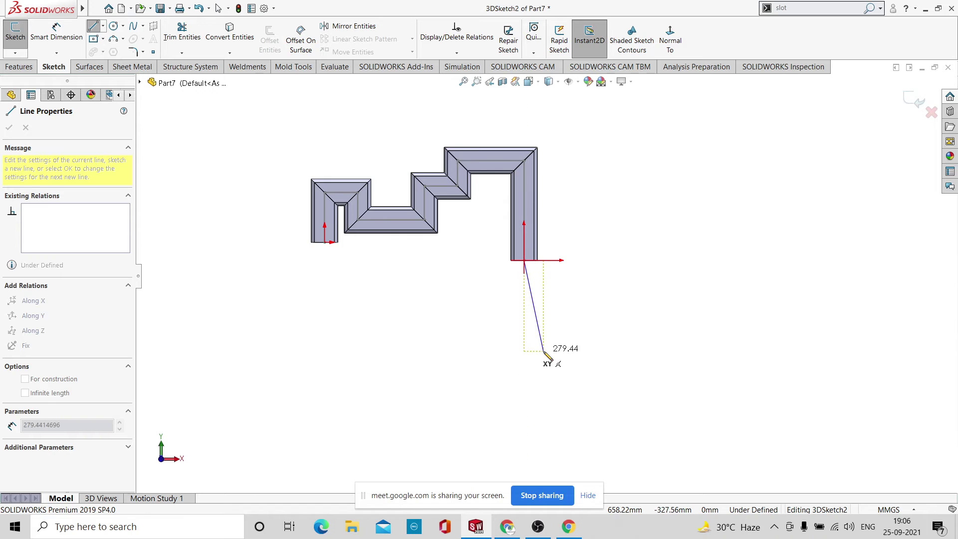
pyautogui.moveTo(541, 353); pyautogui.dragTo(643, 324, button='middle')
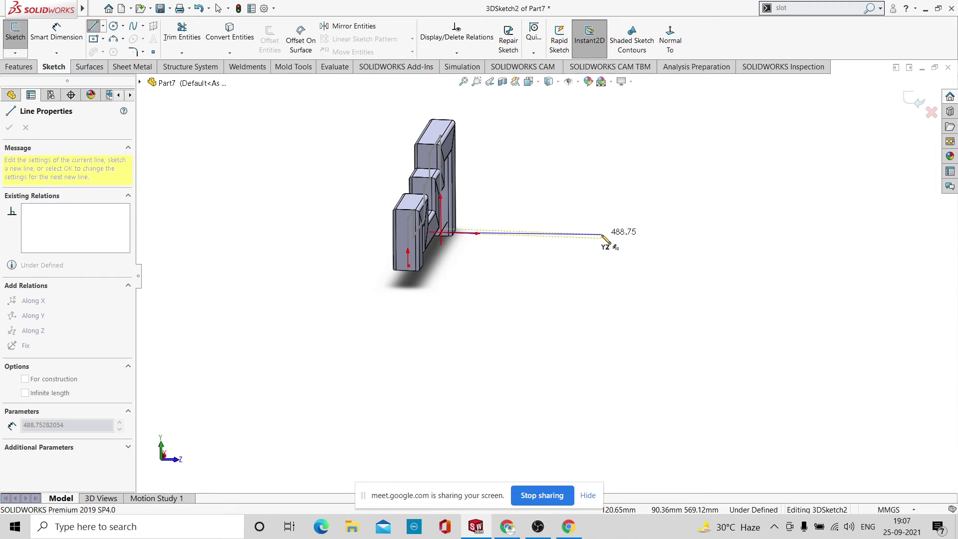
pyautogui.moveTo(621, 241)
pyautogui.mouseDown(button='middle')
pyautogui.moveTo(616, 252)
pyautogui.moveTo(641, 240)
pyautogui.moveTo(616, 260)
pyautogui.mouseUp(button='middle')
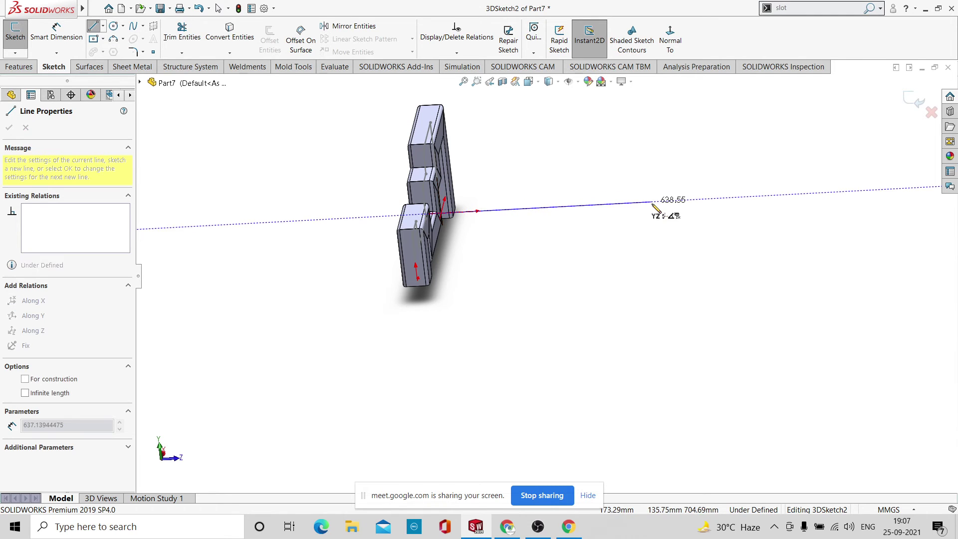
pyautogui.press('Tab')
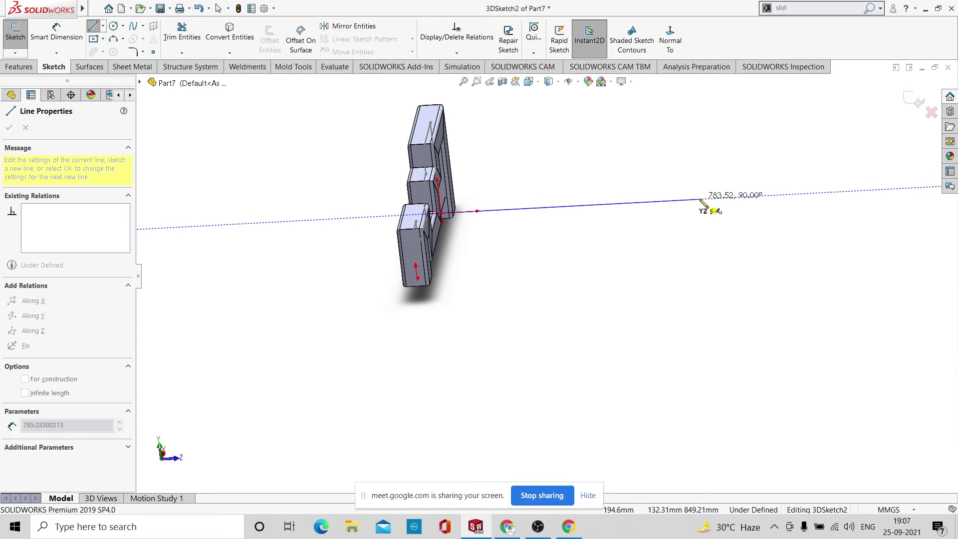
pyautogui.click(713, 199)
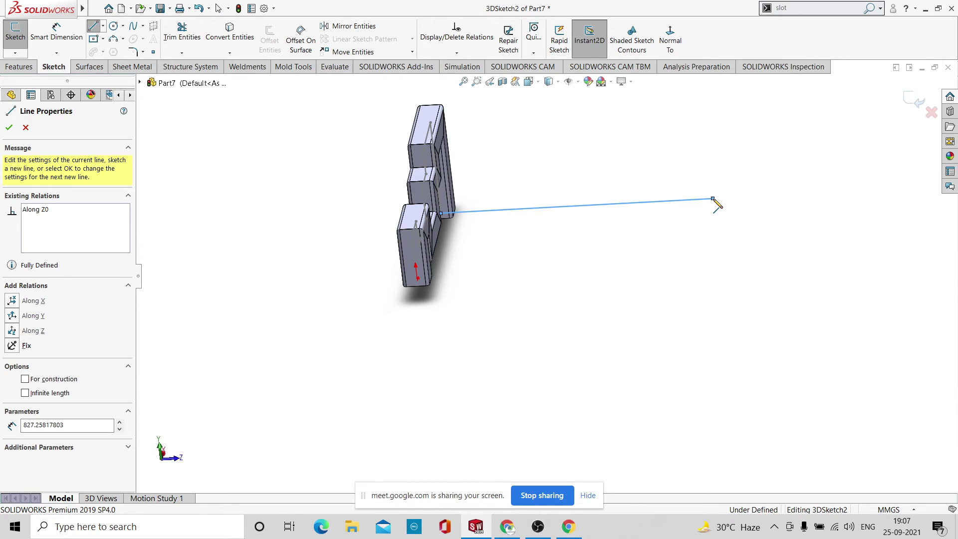
pyautogui.rightClick(748, 174)
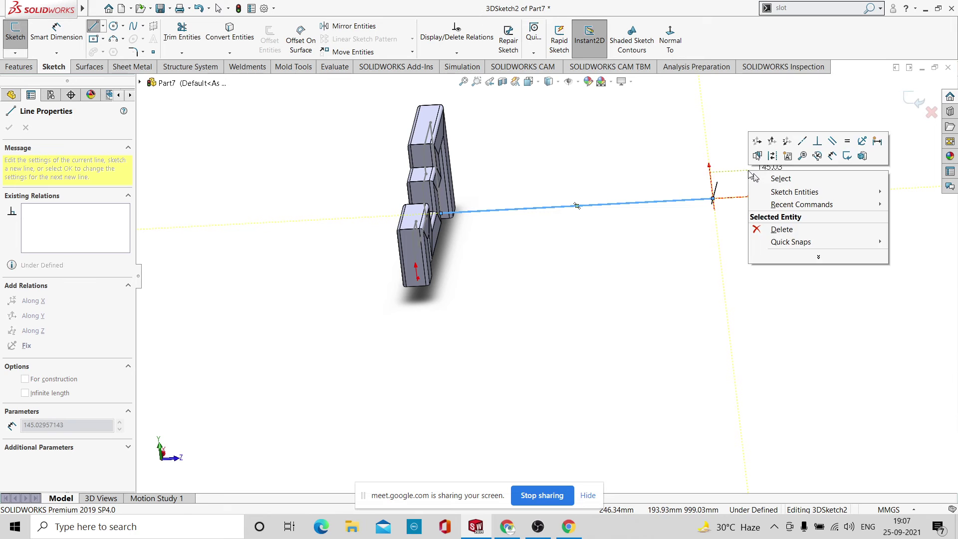
pyautogui.click(773, 181)
pyautogui.moveTo(754, 198); pyautogui.dragTo(670, 259, button='middle')
pyautogui.click(918, 98)
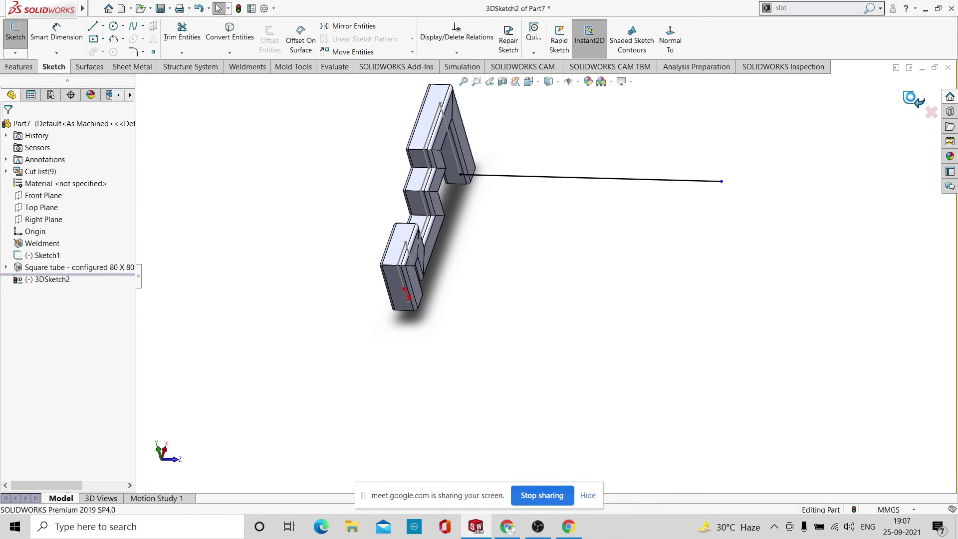
# Create an iso 80 x 80 x 5 square tube structural member along the Z-direction line and inspect its open end.
pyautogui.moveTo(654, 292); pyautogui.dragTo(663, 205, button='middle')
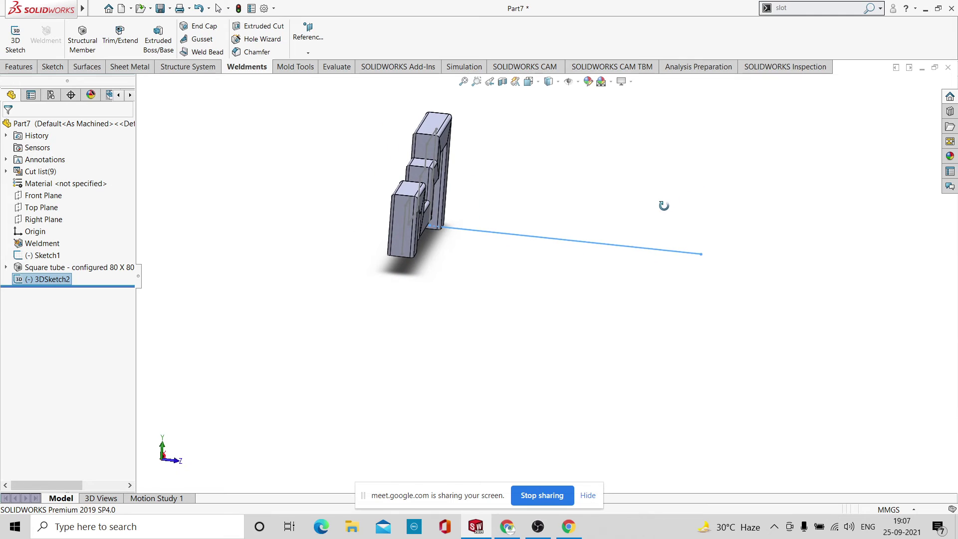
pyautogui.click(85, 48)
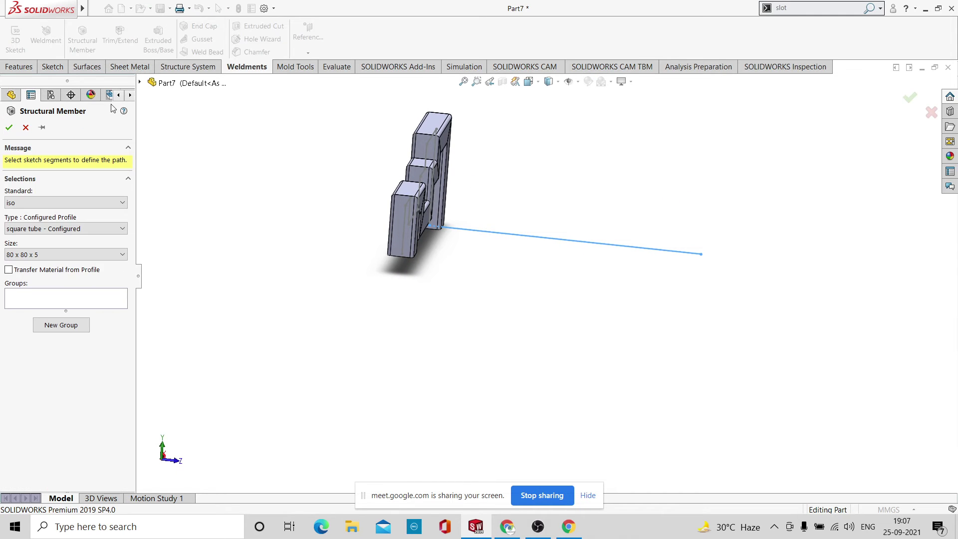
pyautogui.click(500, 240)
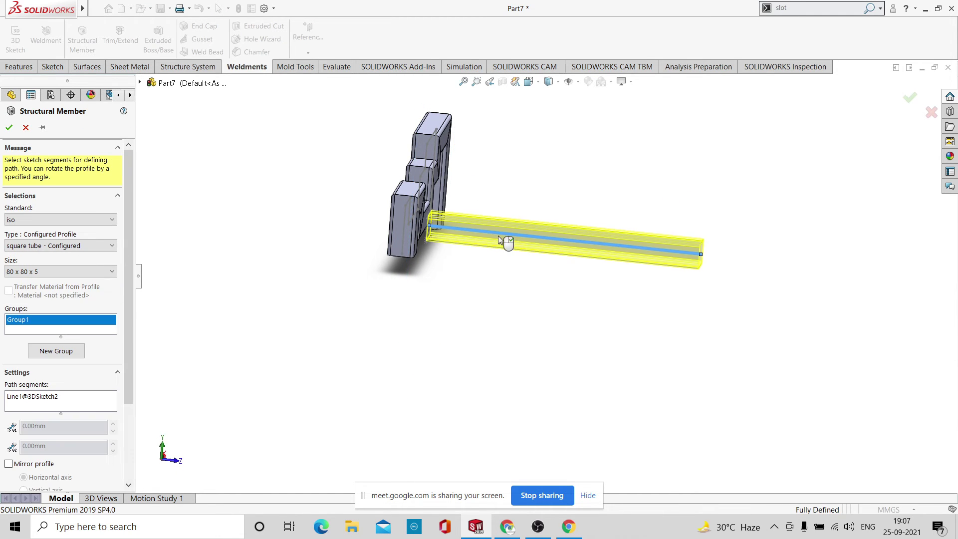
pyautogui.click(910, 97)
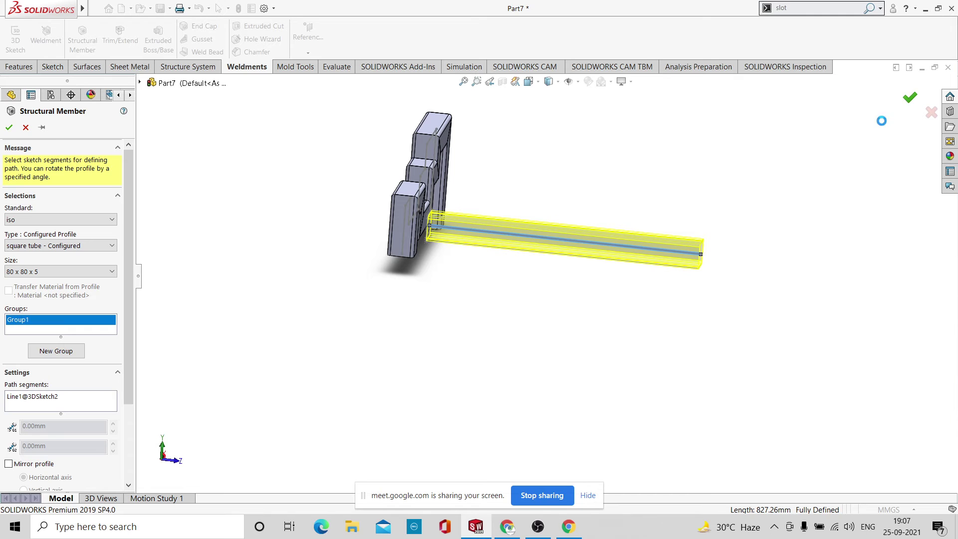
pyautogui.moveTo(845, 157); pyautogui.dragTo(808, 258, button='middle')
pyautogui.scroll(-3, 649, 299)
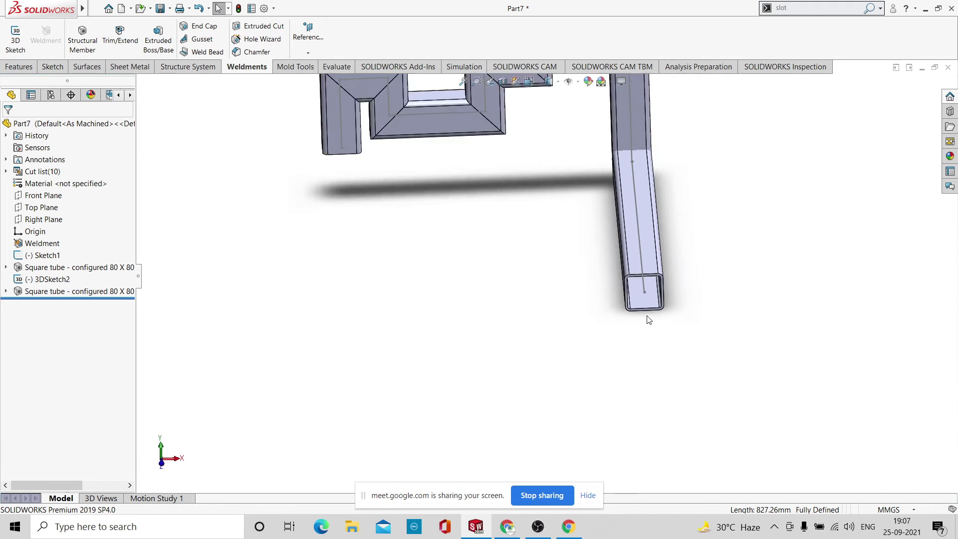
pyautogui.scroll(5, 768, 269)
pyautogui.moveTo(753, 291); pyautogui.dragTo(727, 279, button='middle')
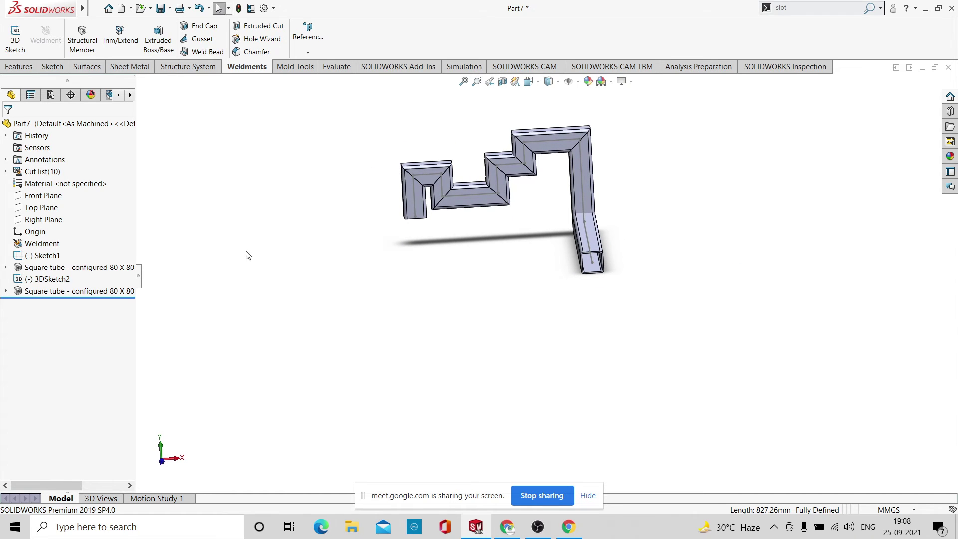
# In a new 3D sketch, draw a line about 800 mm long in the negative X direction from the new tube's open end.
pyautogui.click(16, 57)
pyautogui.click(93, 26)
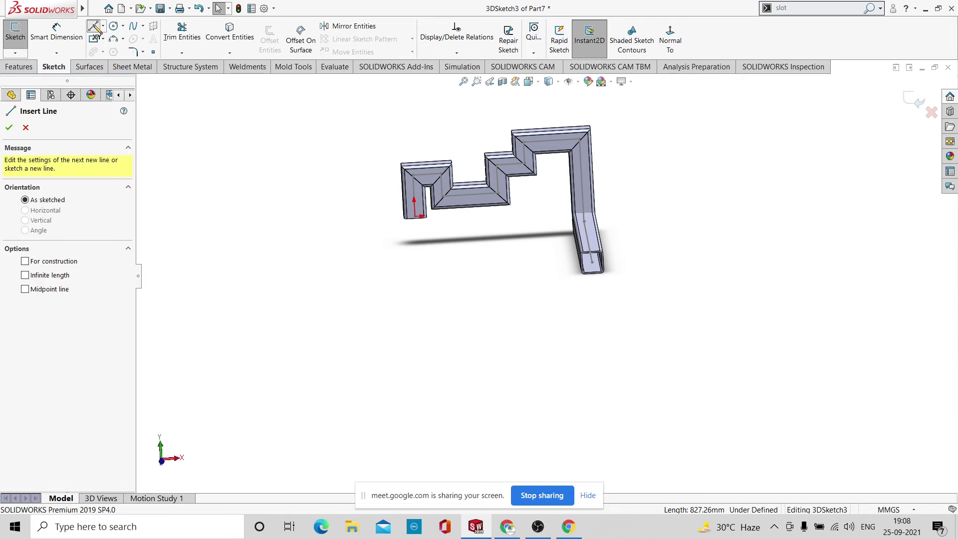
pyautogui.click(593, 263)
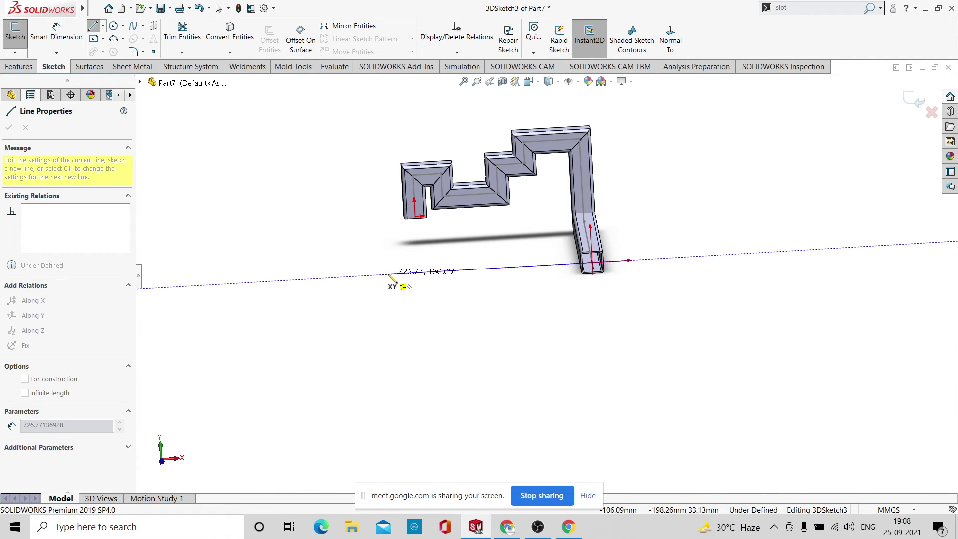
pyautogui.click(368, 275)
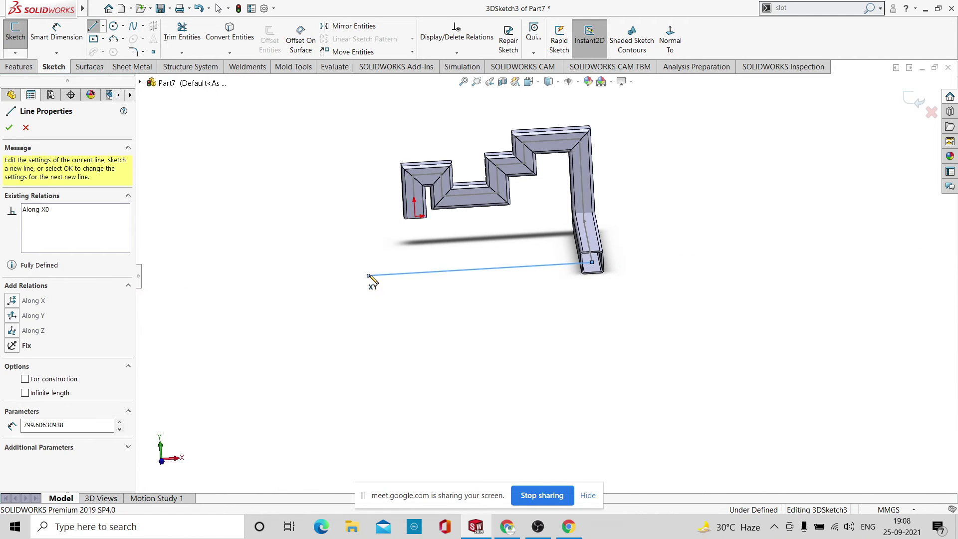
pyautogui.rightClick(405, 254)
pyautogui.click(442, 264)
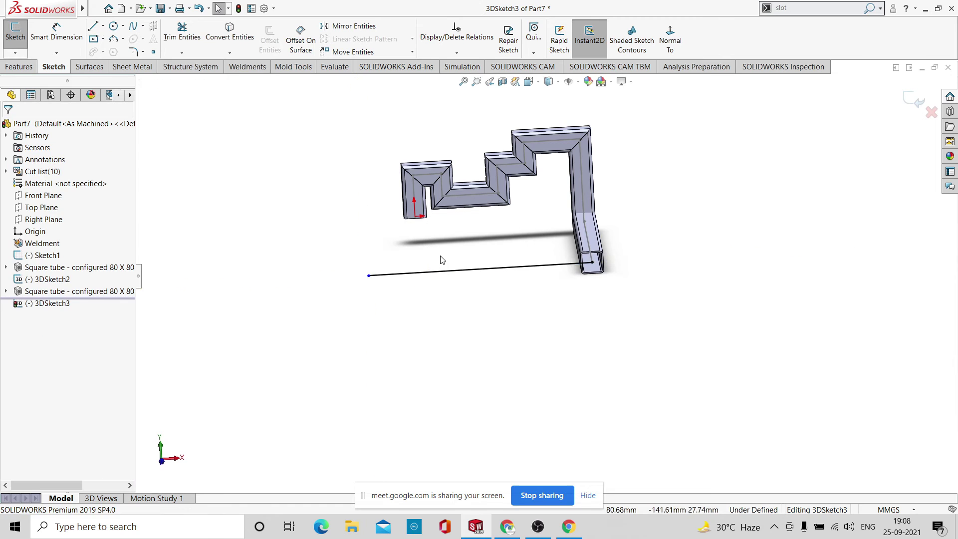
pyautogui.moveTo(740, 211); pyautogui.dragTo(612, 310, button='middle')
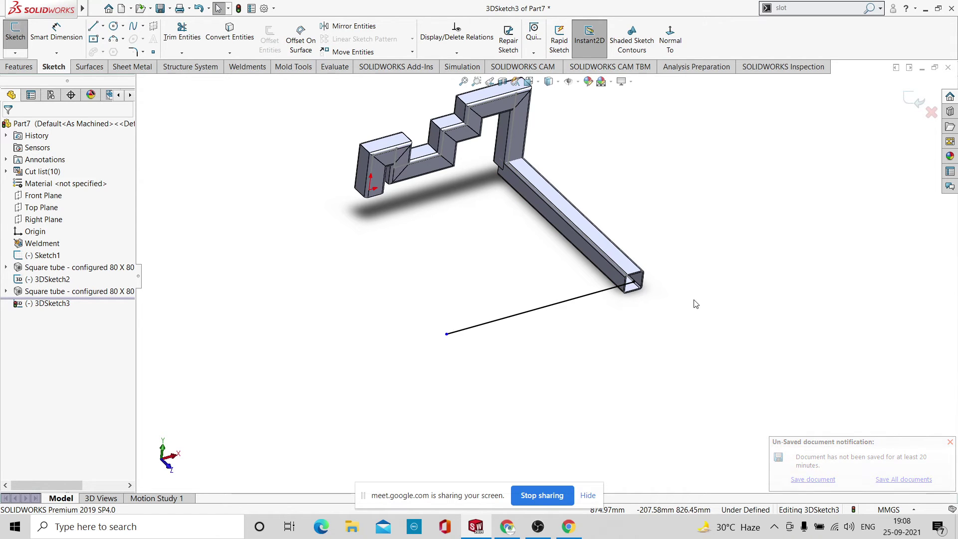
pyautogui.moveTo(697, 274); pyautogui.dragTo(731, 300, button='middle')
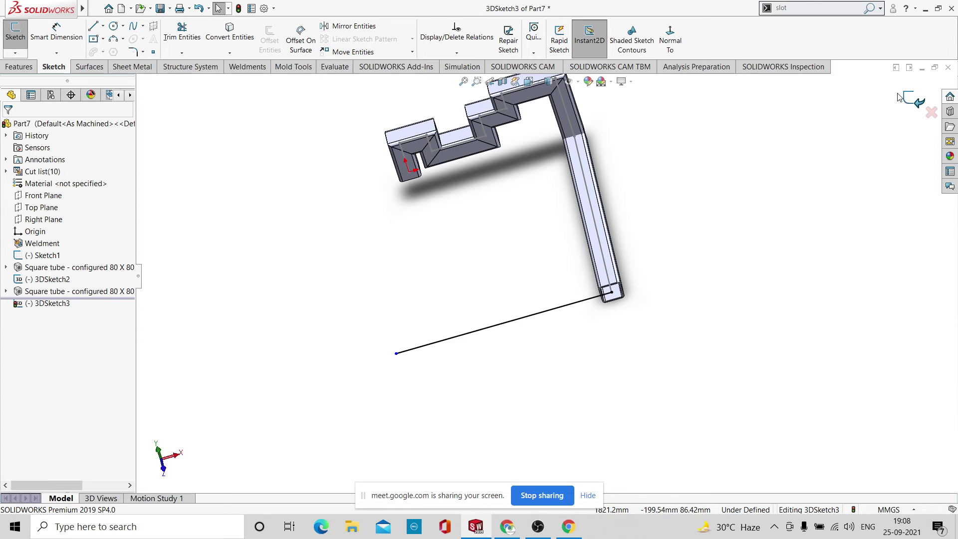
pyautogui.click(916, 99)
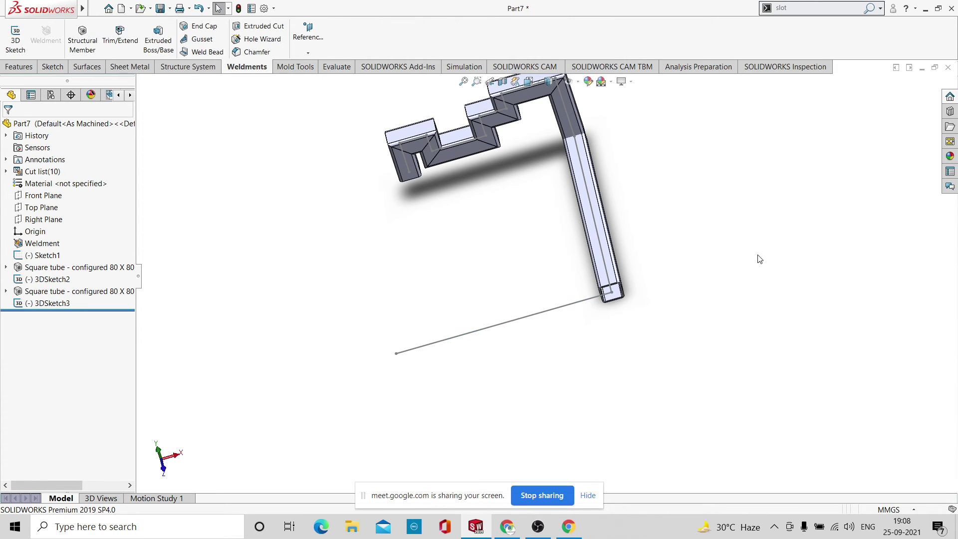
# Create an iso 80 x 80 x 5 square tube structural member along the X-direction line and inspect its open end and joint.
pyautogui.moveTo(759, 259); pyautogui.dragTo(673, 210, button='middle')
pyautogui.scroll(-2, 630, 265)
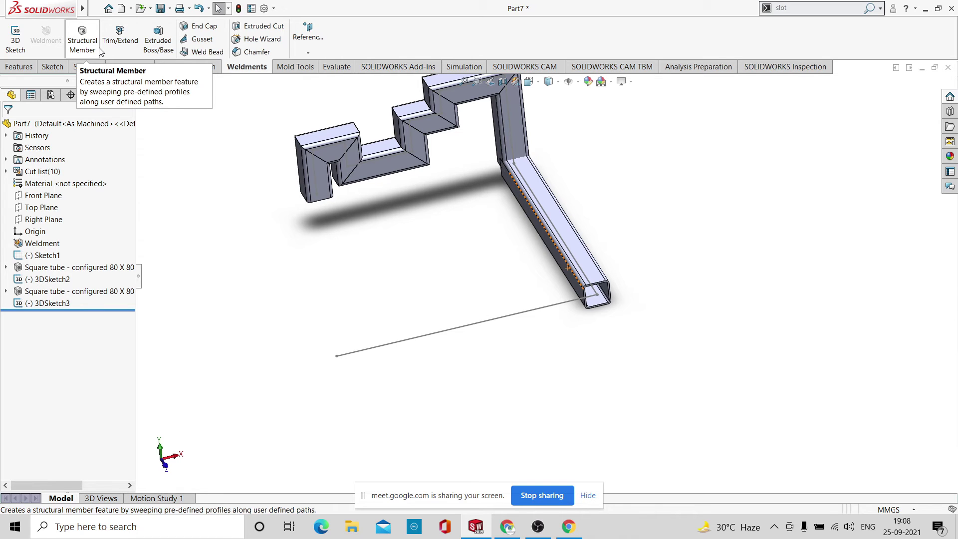
pyautogui.moveTo(4, 12)
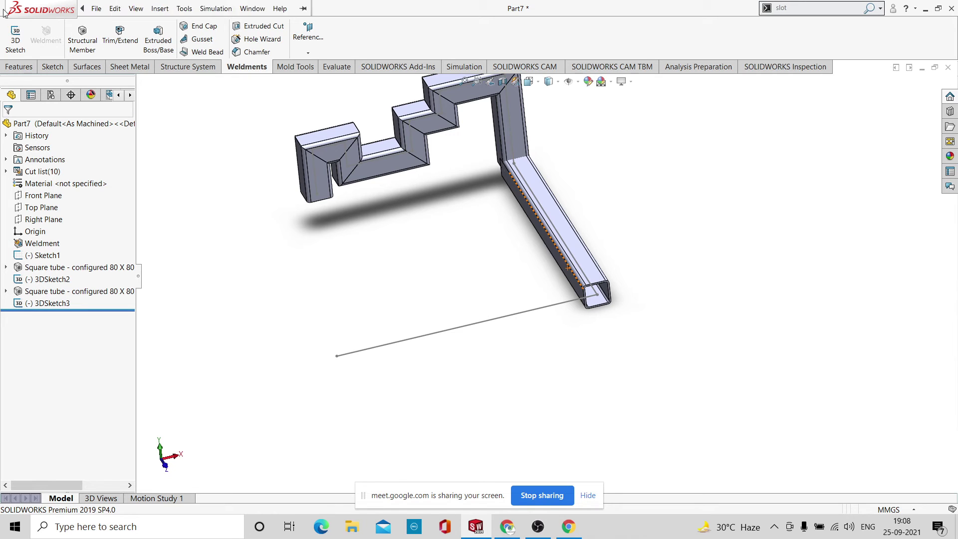
pyautogui.click(83, 50)
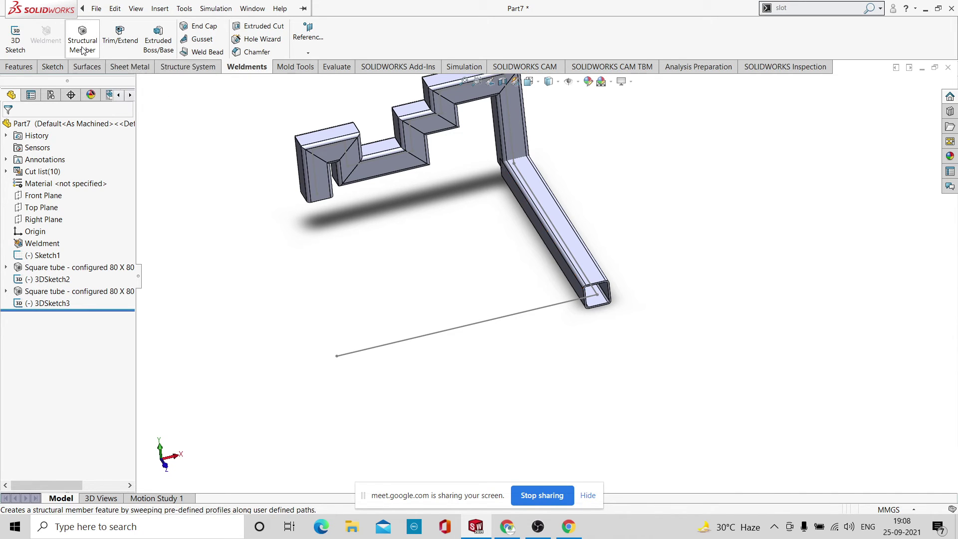
pyautogui.click(489, 322)
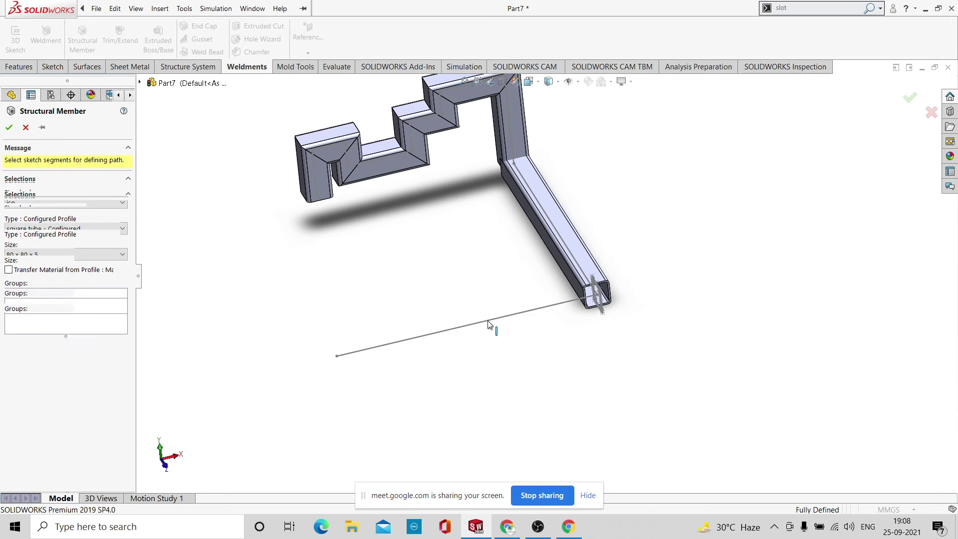
pyautogui.click(913, 99)
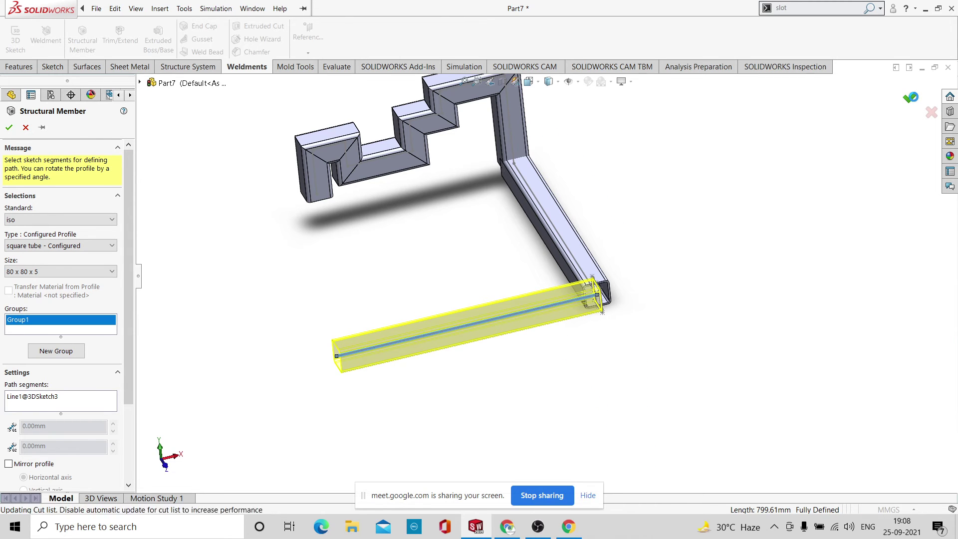
pyautogui.moveTo(724, 245); pyautogui.dragTo(726, 213, button='middle')
pyautogui.scroll(-5, 623, 186)
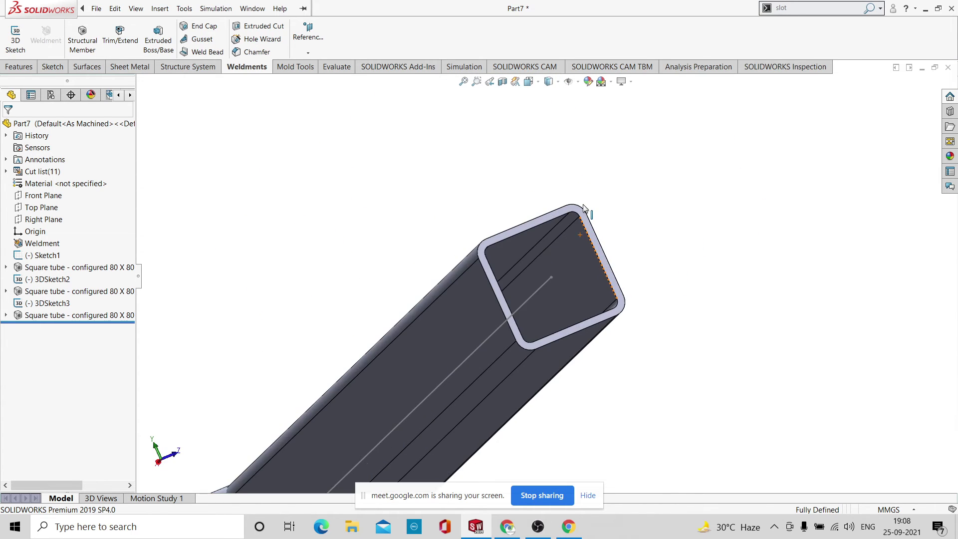
pyautogui.scroll(8, 579, 255)
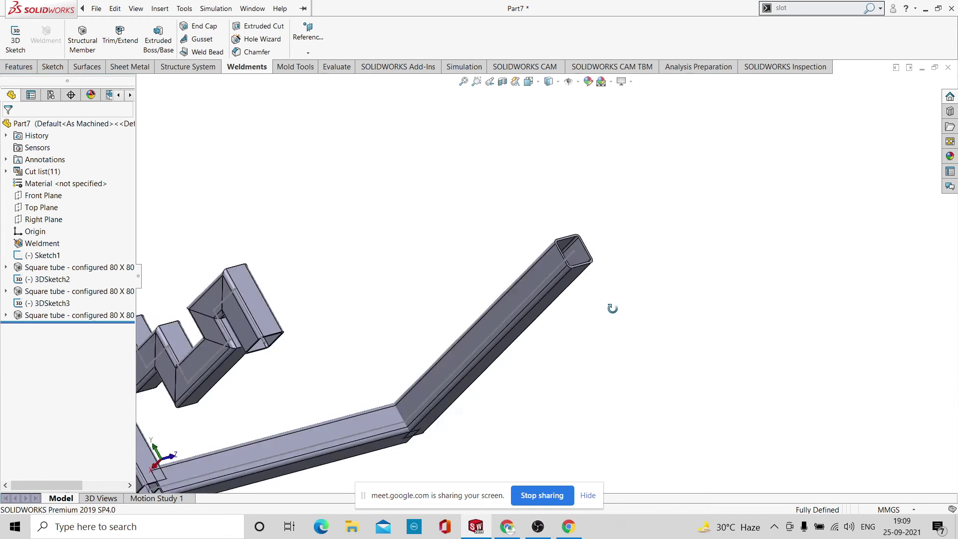
pyautogui.moveTo(502, 282); pyautogui.dragTo(544, 347, button='middle')
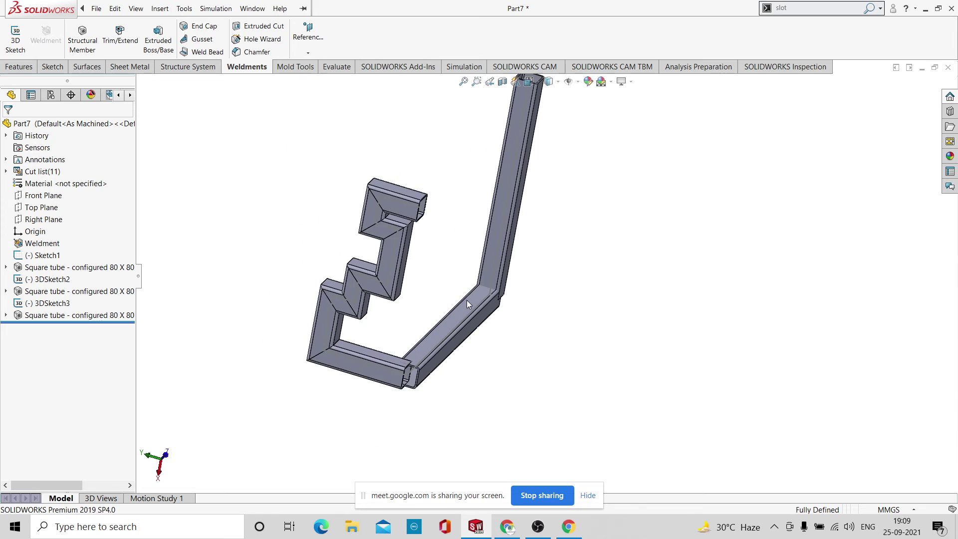
# Start a triangular-profile gusset between the inner faces of the Z-direction and X-direction tubes at their joint.
pyautogui.moveTo(579, 253); pyautogui.dragTo(544, 268, button='middle')
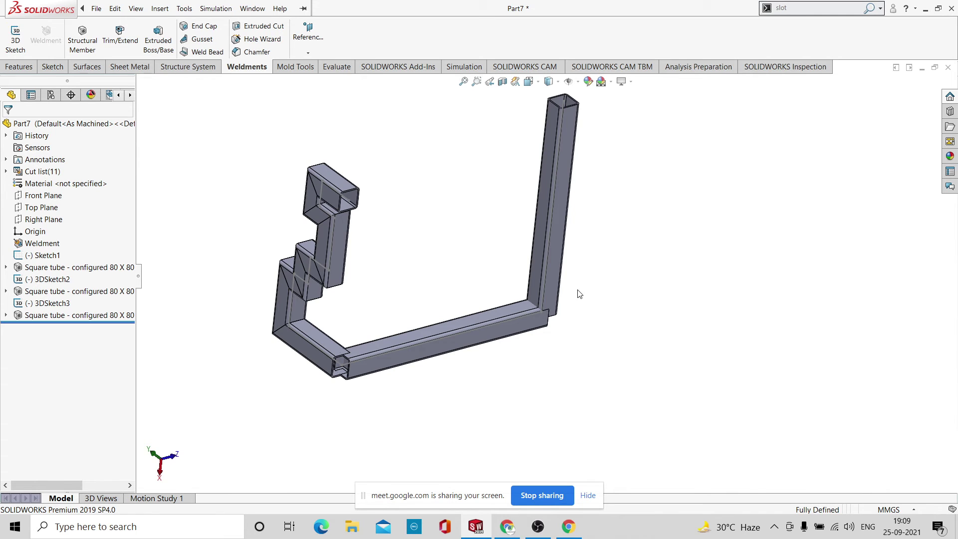
pyautogui.scroll(5, 544, 279)
pyautogui.scroll(-3, 542, 292)
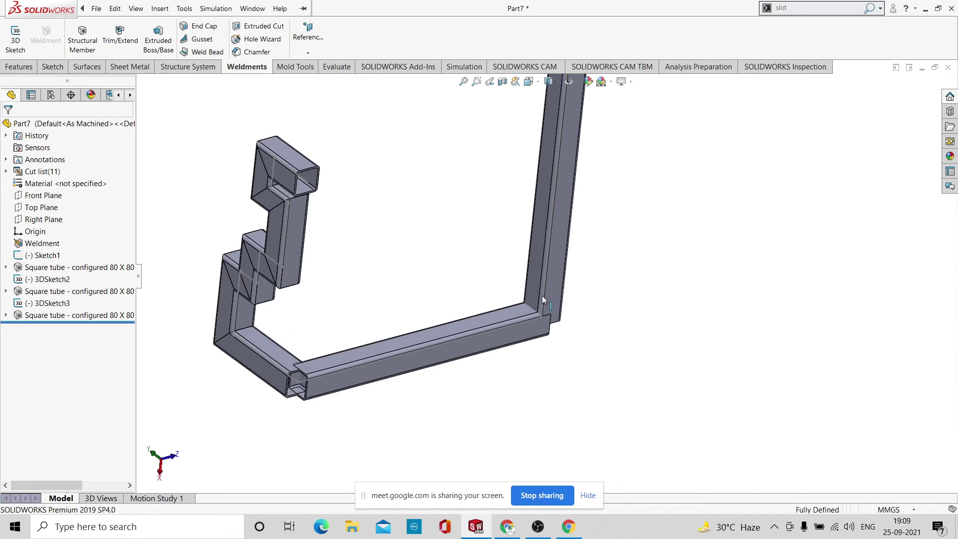
pyautogui.moveTo(543, 300); pyautogui.dragTo(574, 276, button='middle')
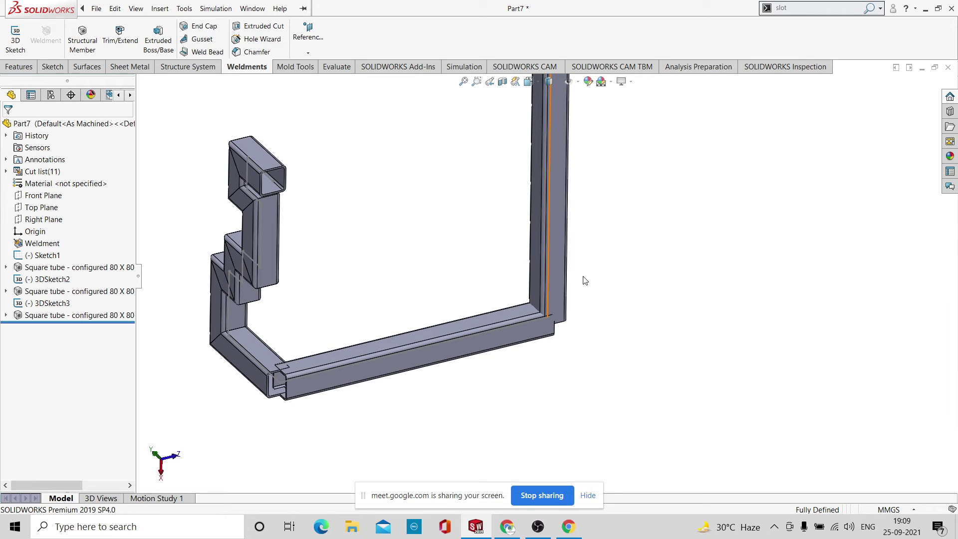
pyautogui.click(202, 40)
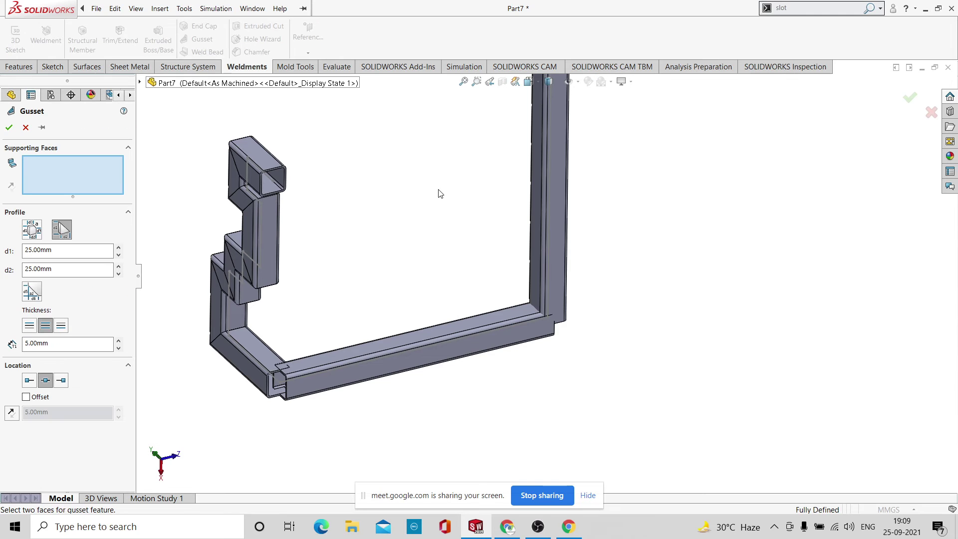
pyautogui.moveTo(502, 249); pyautogui.dragTo(511, 222, button='middle')
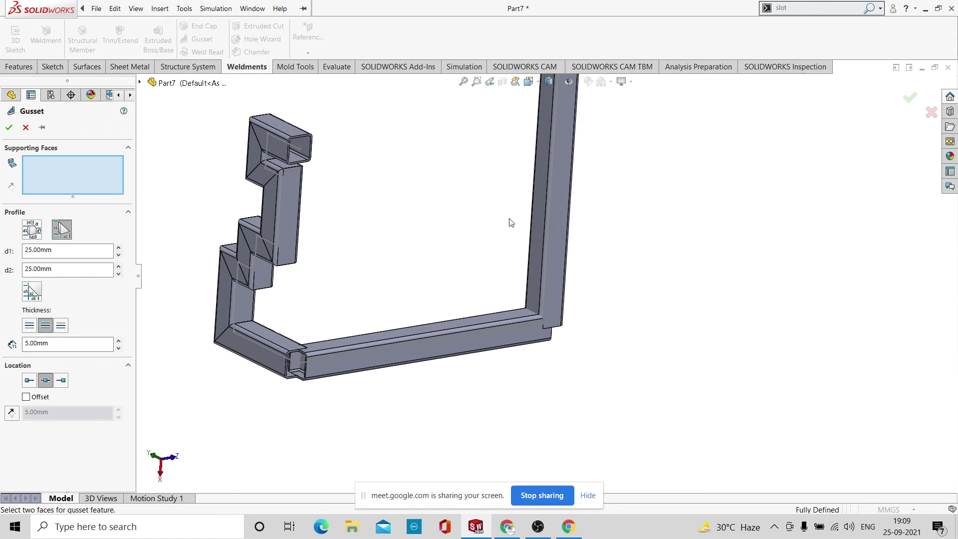
pyautogui.scroll(-3, 527, 267)
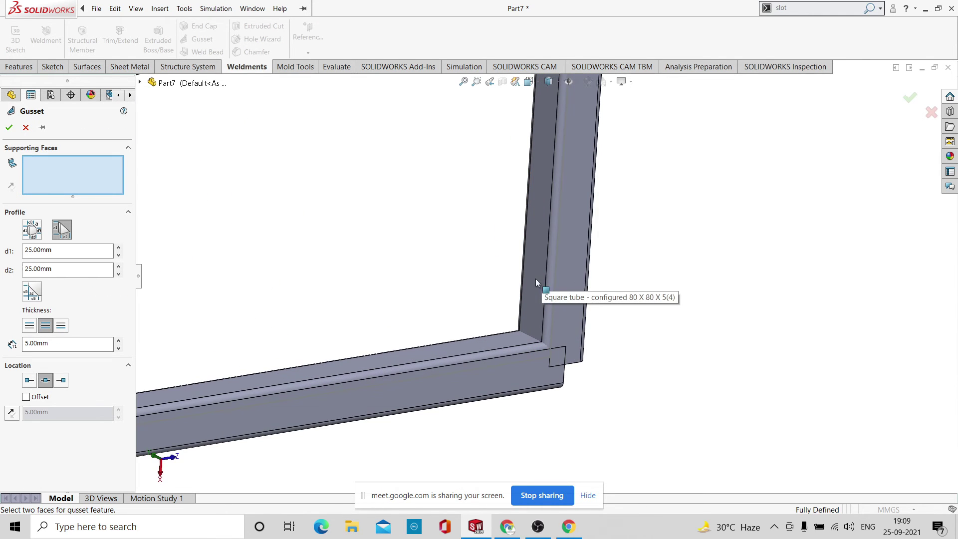
pyautogui.click(536, 268)
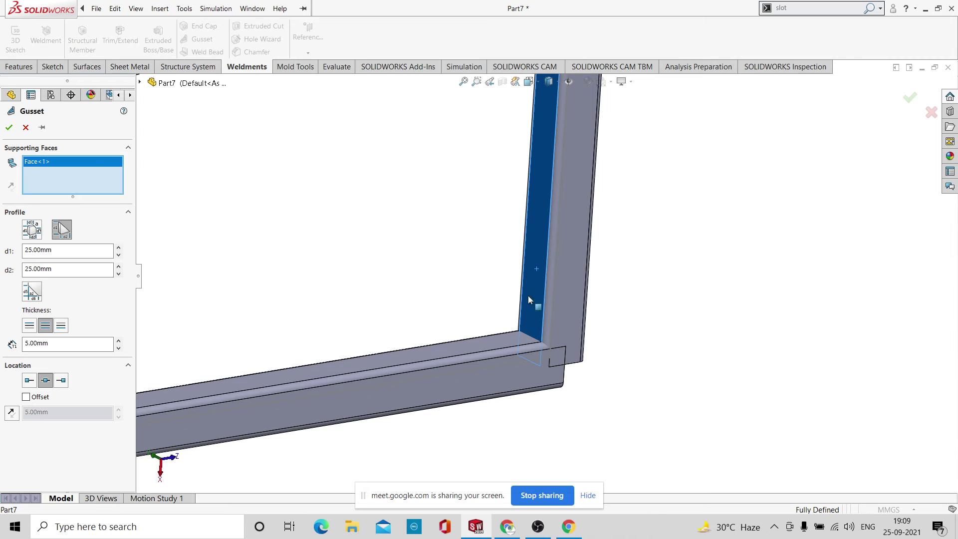
pyautogui.click(460, 342)
pyautogui.scroll(-3, 525, 333)
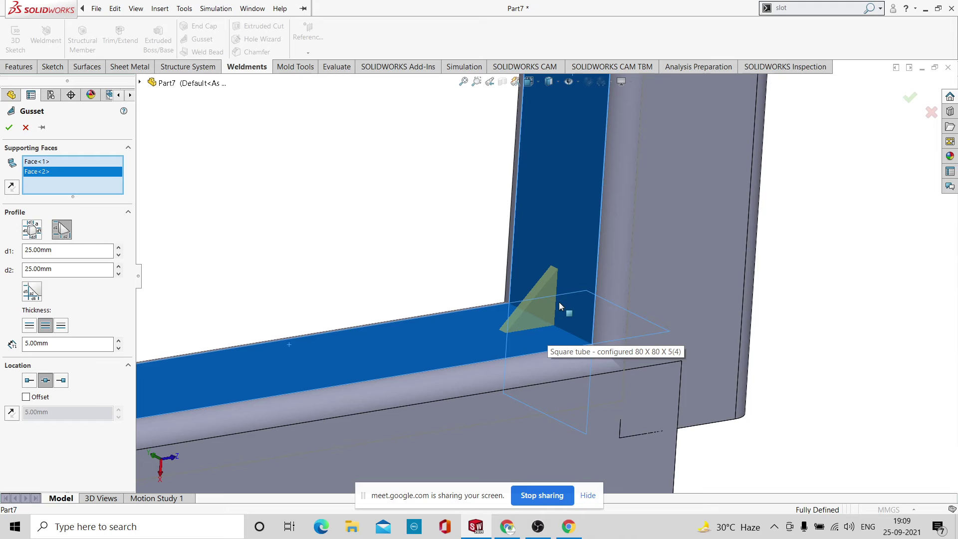
# Set the triangular gusset's profile distances to d1 65 mm and d2 55 mm.
pyautogui.click(119, 248)
pyautogui.click(118, 248)
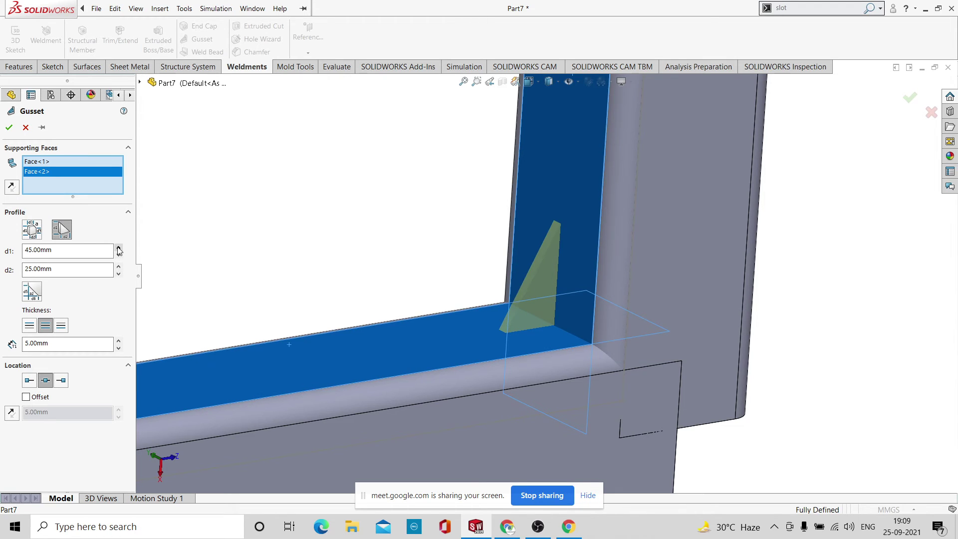
pyautogui.click(119, 248)
pyautogui.click(118, 267)
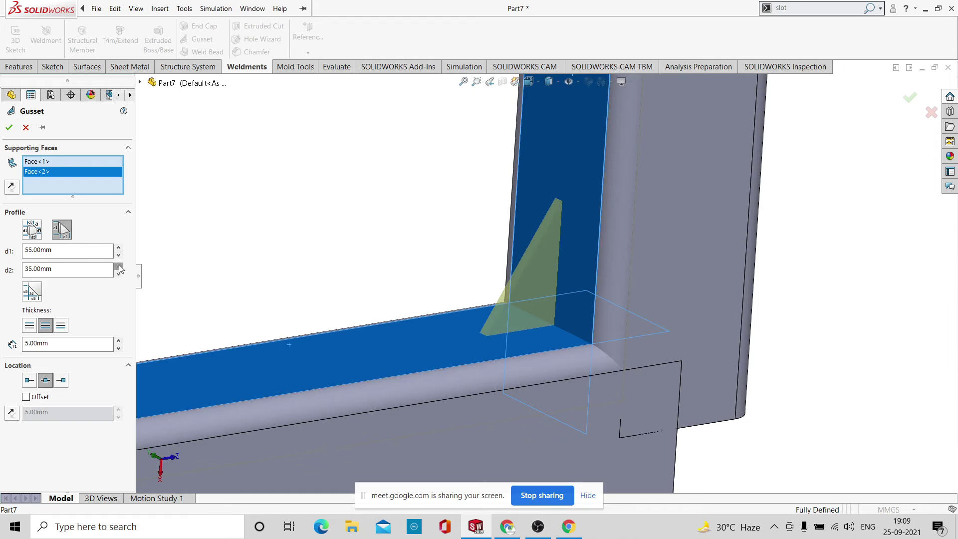
pyautogui.click(119, 266)
pyautogui.click(119, 266)
pyautogui.click(119, 248)
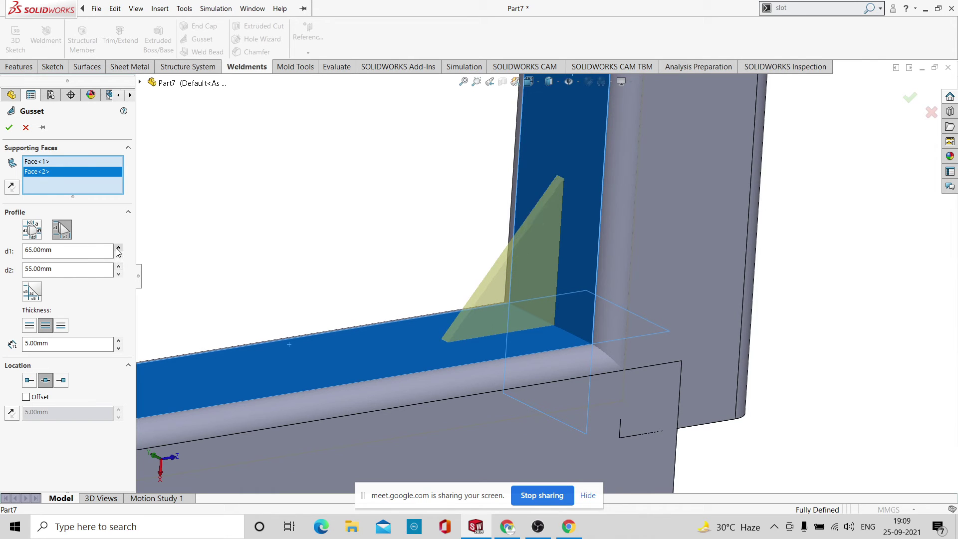
# Set the gusset's thickness to 25 mm and create it in the joint's inner corner.
pyautogui.click(119, 340)
pyautogui.click(119, 340)
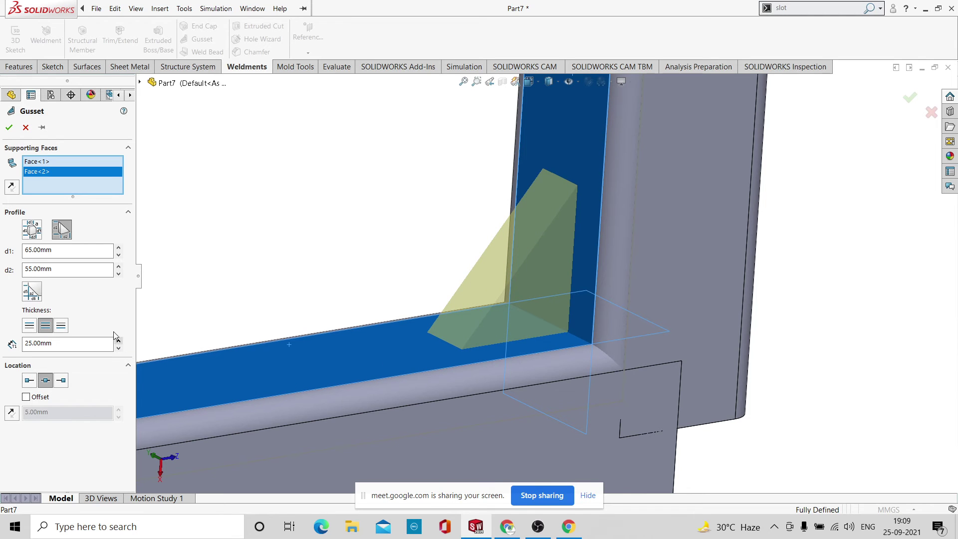
pyautogui.scroll(-3, 188, 267)
pyautogui.scroll(-3, 331, 254)
pyautogui.moveTo(332, 255); pyautogui.dragTo(290, 268, button='middle')
pyautogui.click(10, 126)
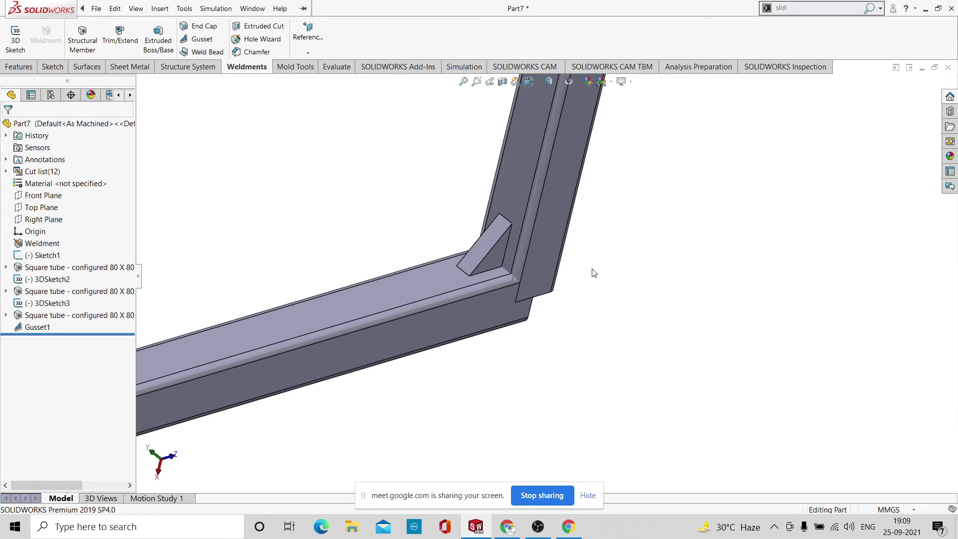
# Examine the gusset and how it sits between the two tubes at the corner.
pyautogui.scroll(-4, 590, 272)
pyautogui.moveTo(590, 272); pyautogui.dragTo(567, 247, button='middle')
pyautogui.scroll(6, 569, 254)
pyautogui.scroll(-3, 552, 261)
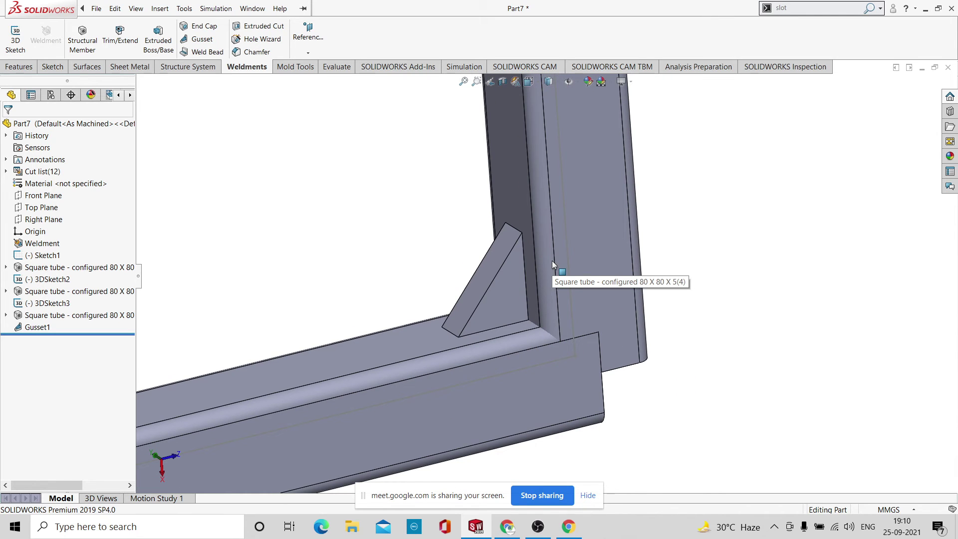
pyautogui.scroll(-3, 543, 295)
pyautogui.scroll(3, 585, 205)
pyautogui.scroll(-5, 585, 204)
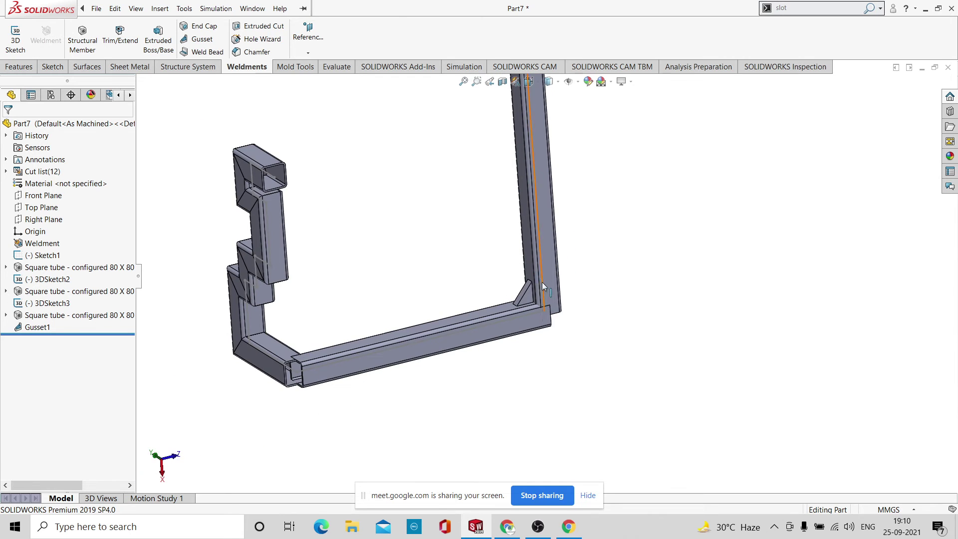
pyautogui.scroll(-5, 542, 284)
# Start an end cap on the open end face of the X-direction tube.
pyautogui.scroll(10, 531, 175)
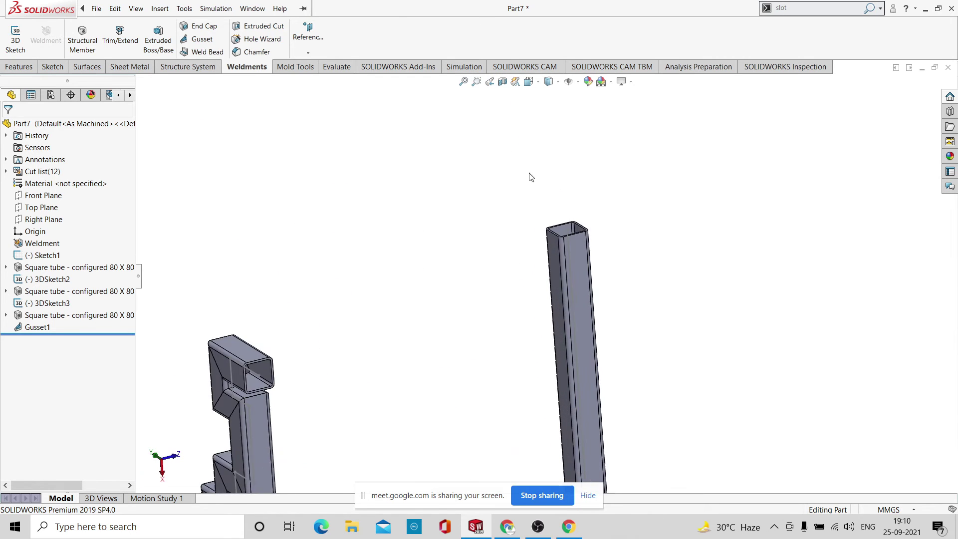
pyautogui.scroll(8, 759, 309)
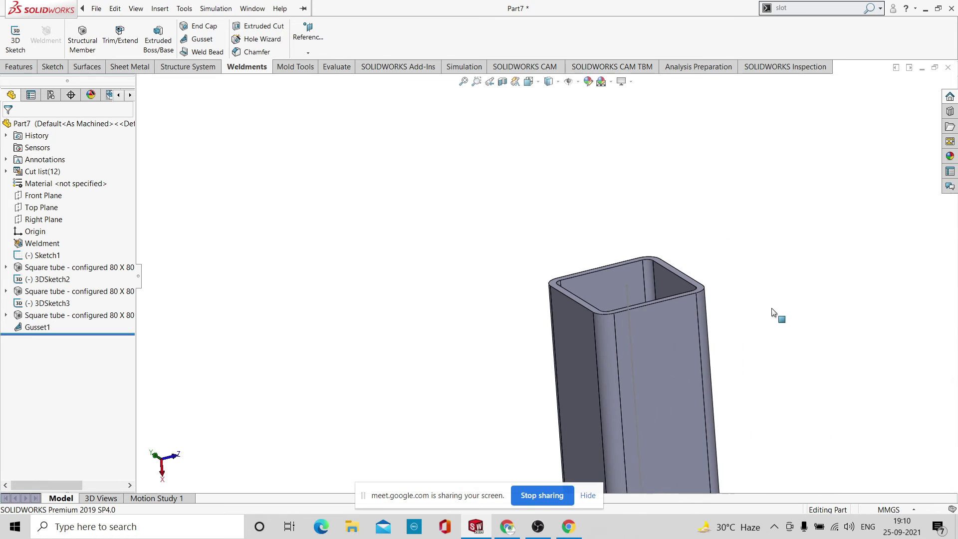
pyautogui.scroll(5, 438, 290)
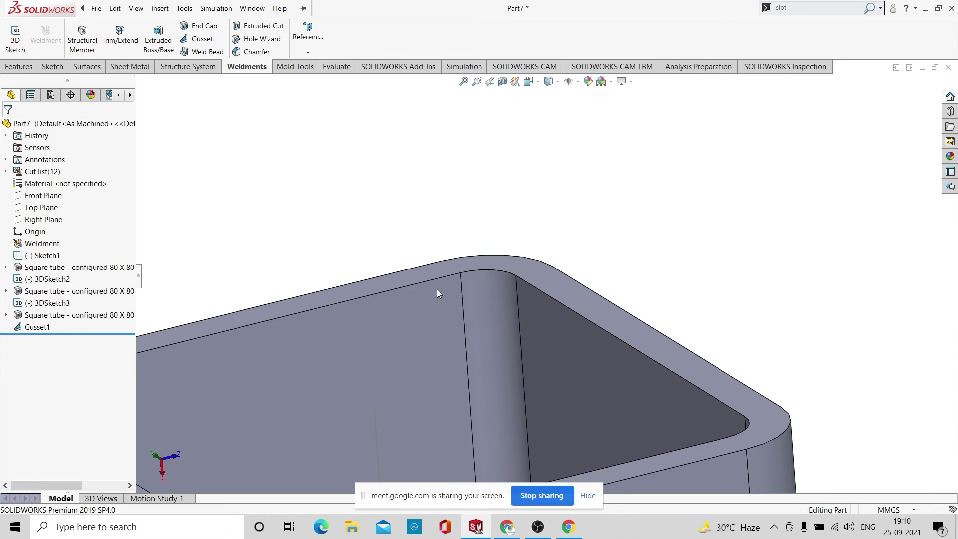
pyautogui.scroll(-5, 496, 321)
pyautogui.scroll(1, 509, 325)
pyautogui.scroll(3, 539, 285)
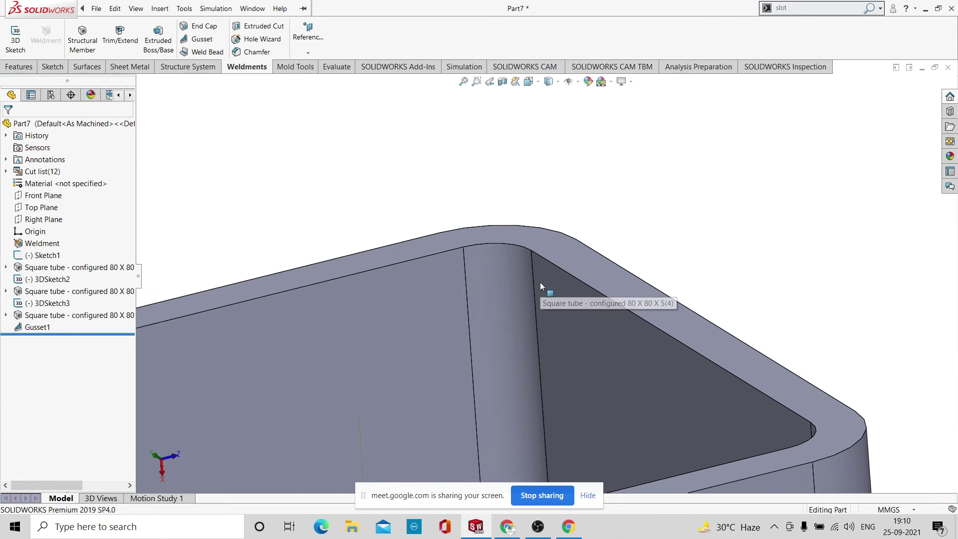
pyautogui.scroll(-3, 549, 268)
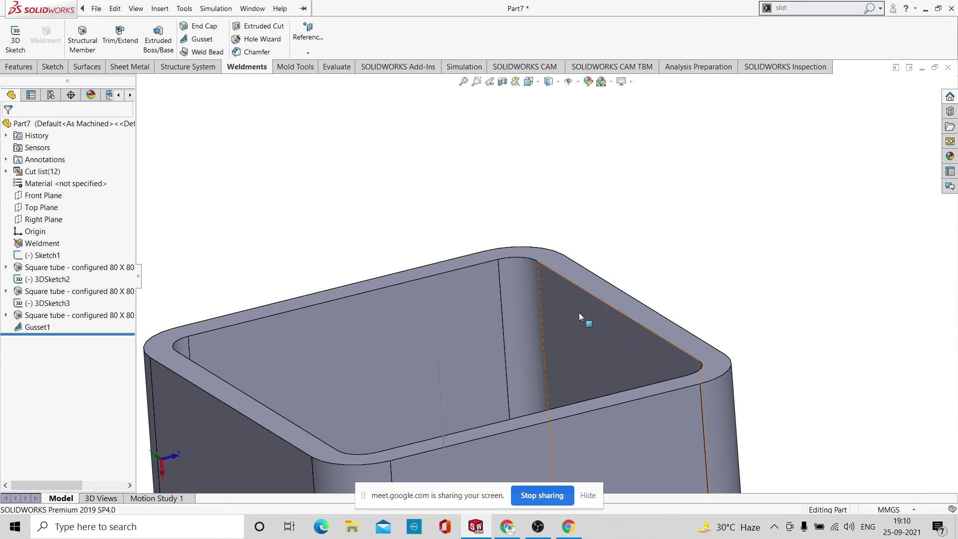
pyautogui.click(595, 285)
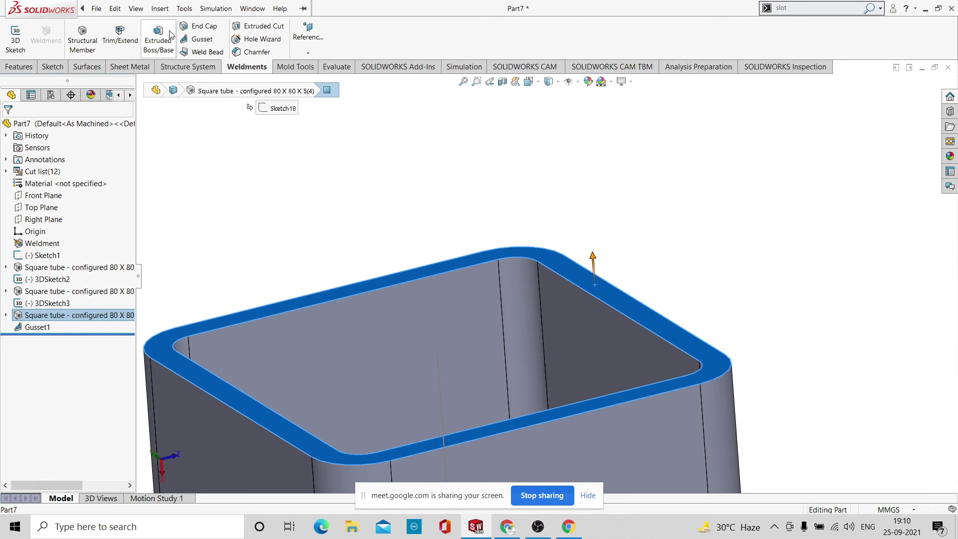
pyautogui.click(201, 30)
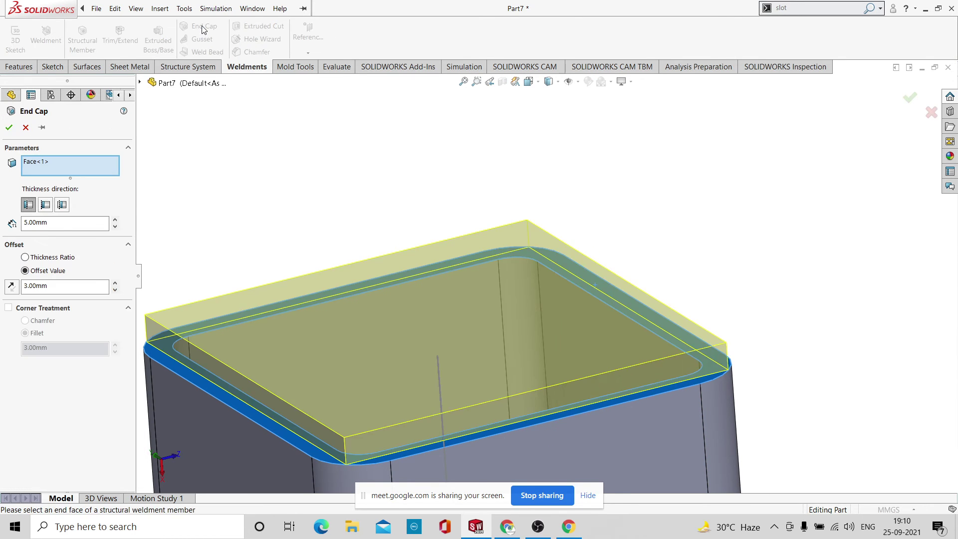
pyautogui.scroll(-2, 672, 341)
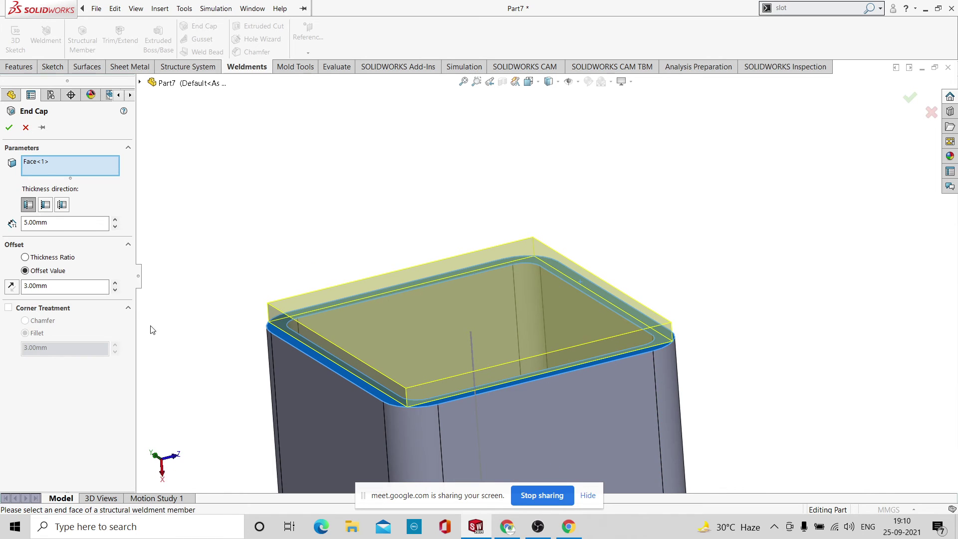
# Try different thickness and offset values, then create the end cap outward with 5 mm thickness and 0 mm offset.
pyautogui.click(115, 220)
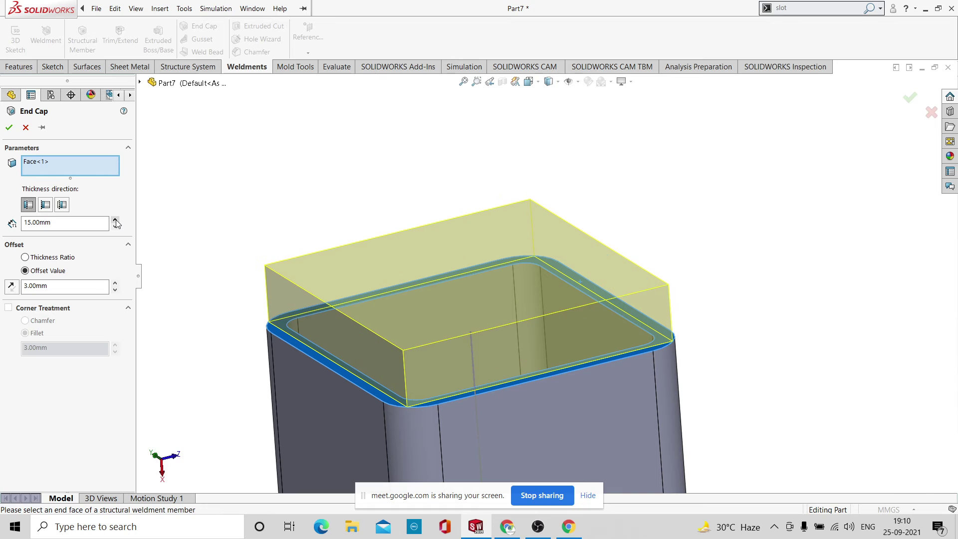
pyautogui.click(115, 227)
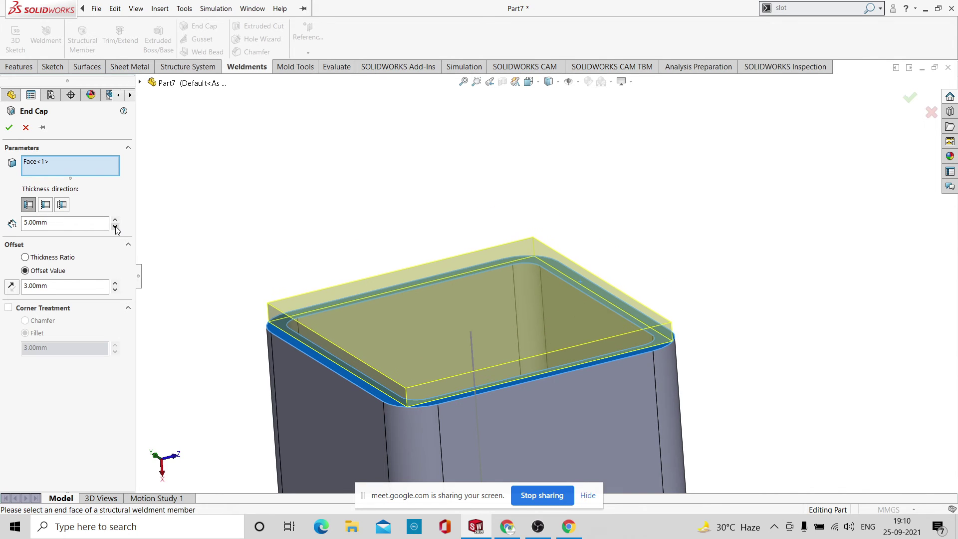
pyautogui.click(116, 283)
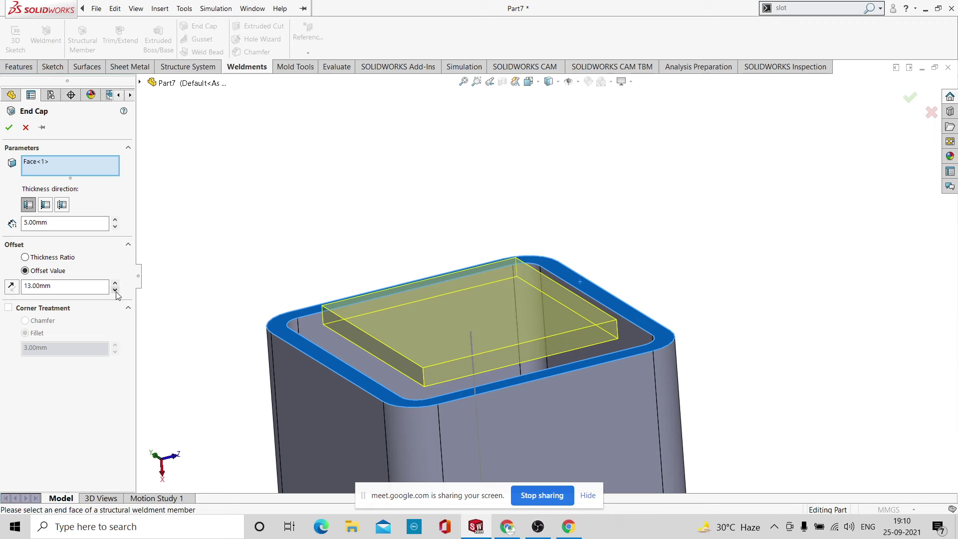
pyautogui.click(115, 290)
pyautogui.click(115, 290)
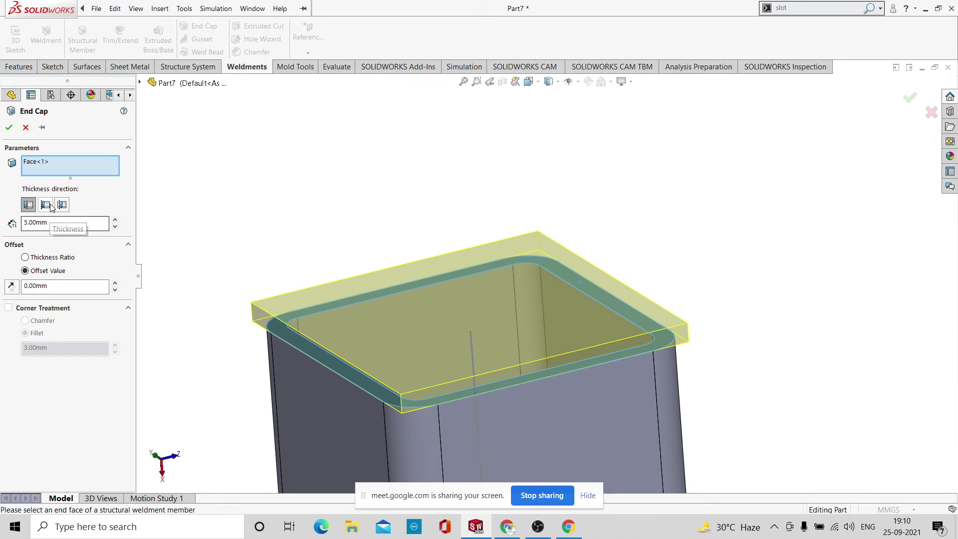
pyautogui.click(10, 128)
# Inspect the end cap's edges and corners against the rounded outline of the tube.
pyautogui.scroll(4, 624, 343)
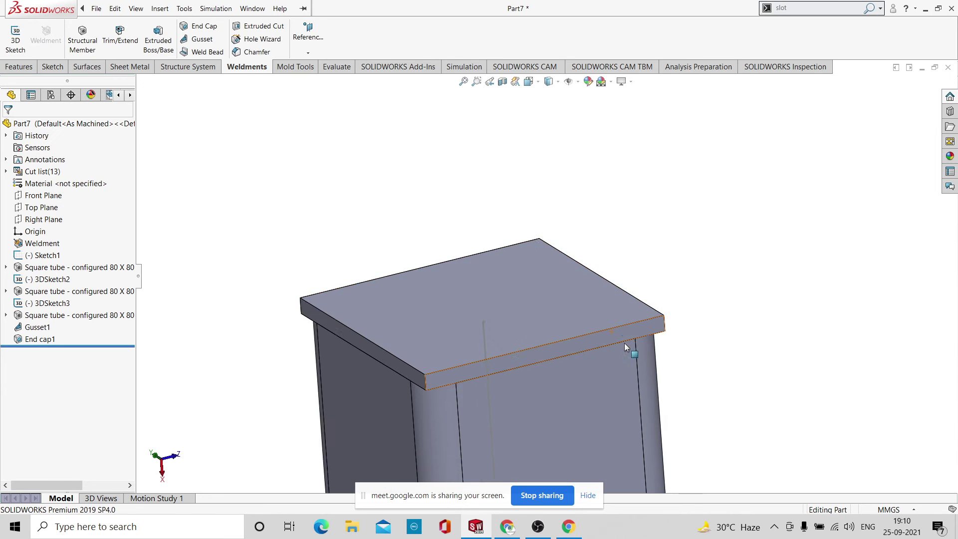
pyautogui.moveTo(595, 272); pyautogui.dragTo(581, 292, button='middle')
pyautogui.scroll(-10, 594, 225)
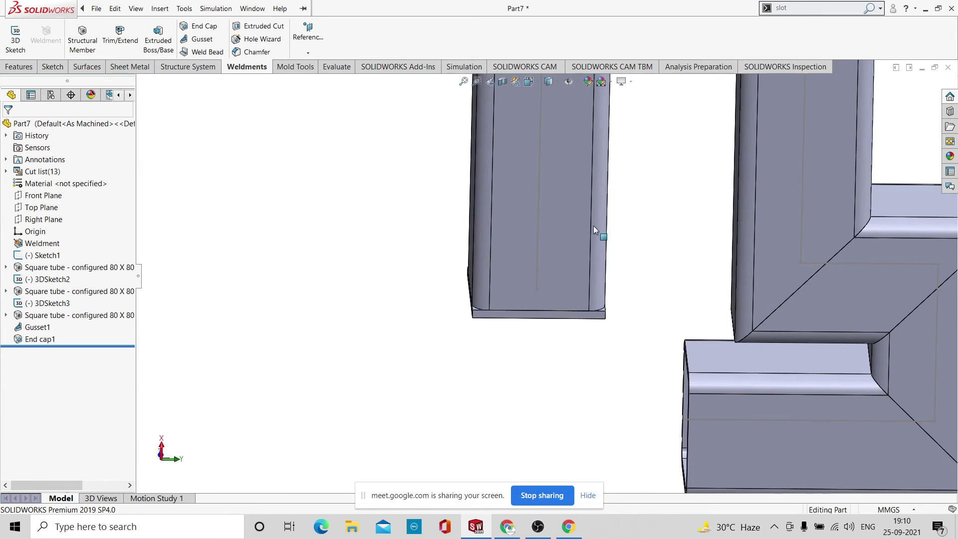
pyautogui.scroll(-5, 605, 451)
pyautogui.scroll(6, 636, 377)
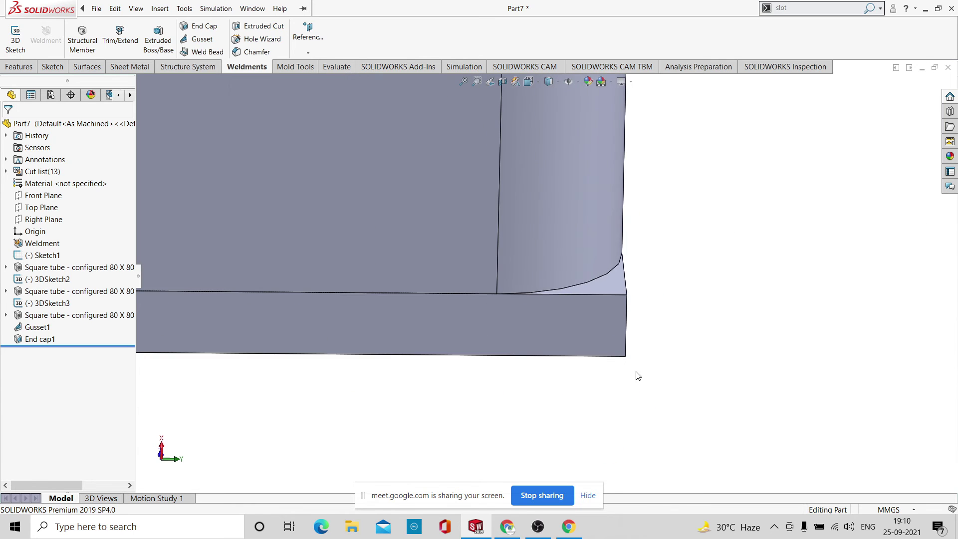
pyautogui.scroll(8, 661, 319)
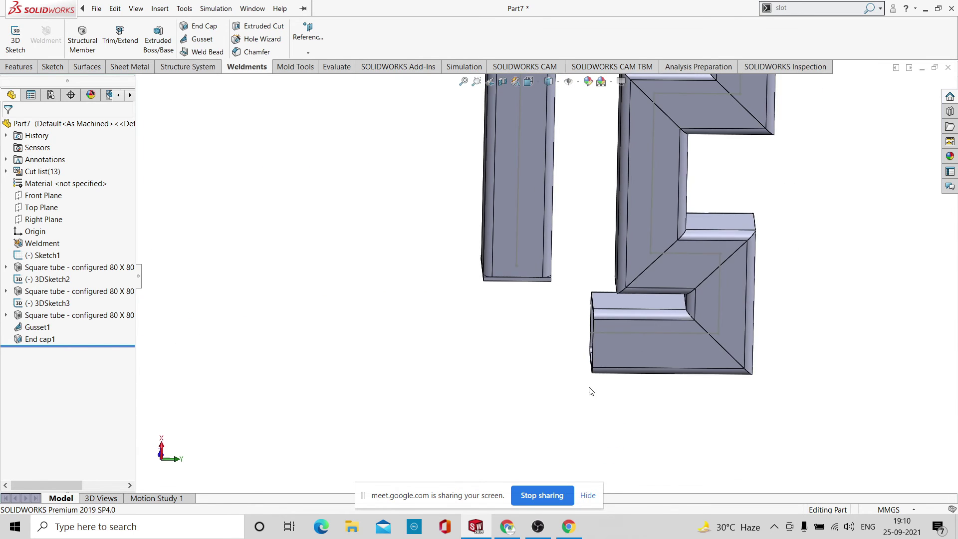
# Undo the end cap on the X-direction tube's open end.
pyautogui.moveTo(572, 380); pyautogui.dragTo(564, 270, button='middle')
pyautogui.scroll(-6, 568, 265)
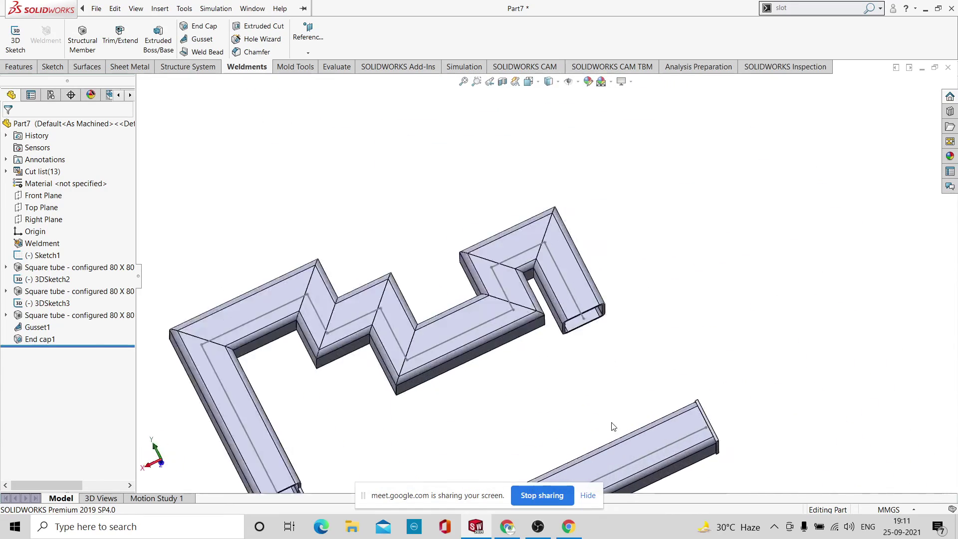
pyautogui.scroll(3, 572, 262)
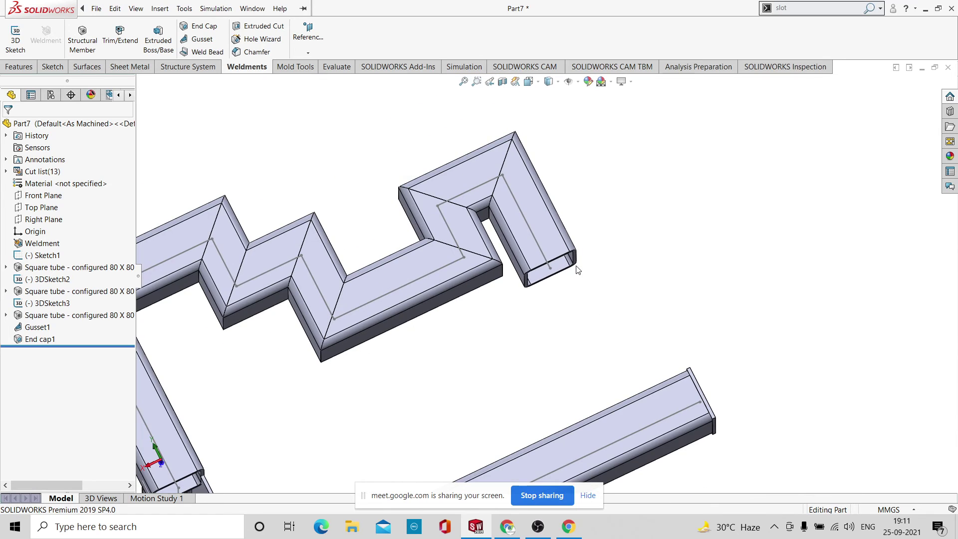
pyautogui.scroll(5, 648, 194)
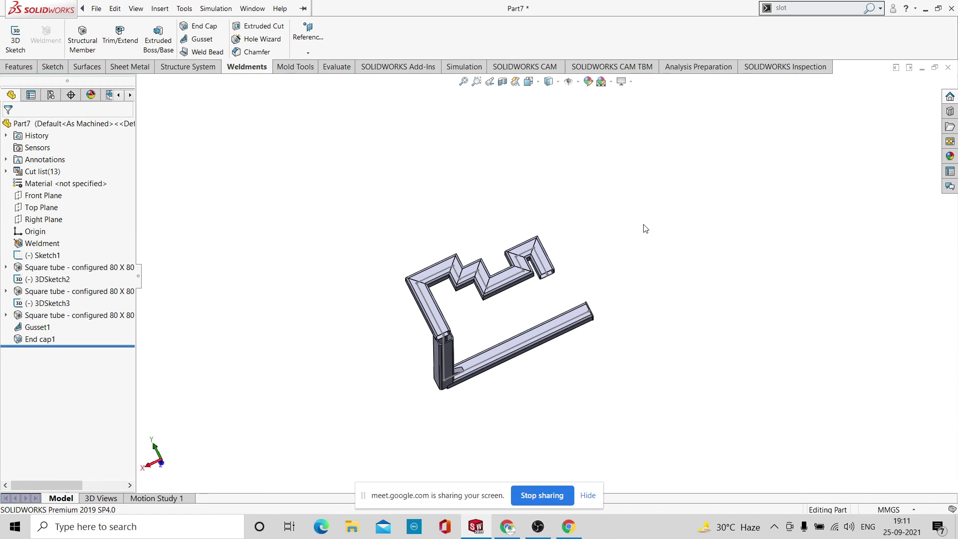
pyautogui.moveTo(642, 226); pyautogui.dragTo(610, 361, button='middle')
pyautogui.hotkey('ctrl', 'z')
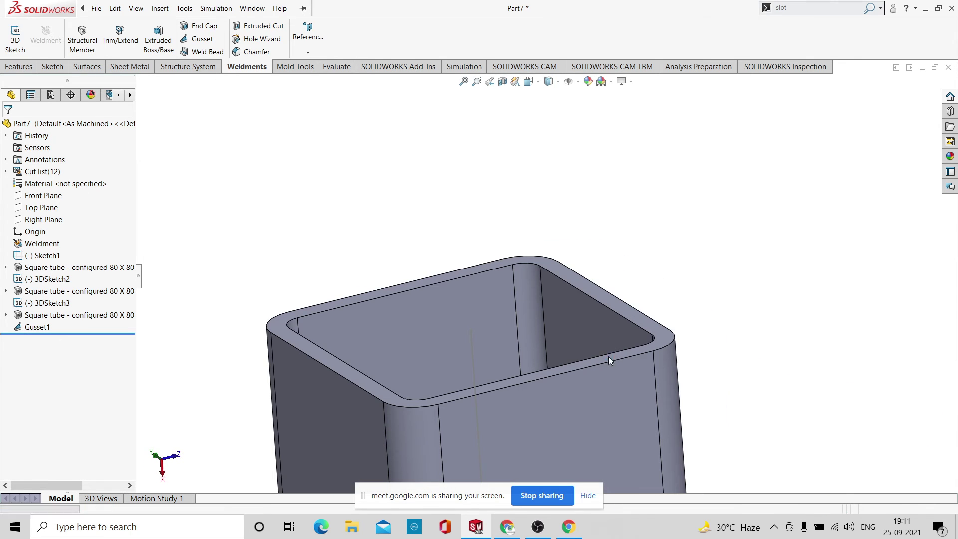
# Undo the gusset, all three square-tube members and both 3D sketches, back to only the stepped 2D sketch.
pyautogui.hotkey('ctrl', 'z')
pyautogui.hotkey('ctrl', 'z')
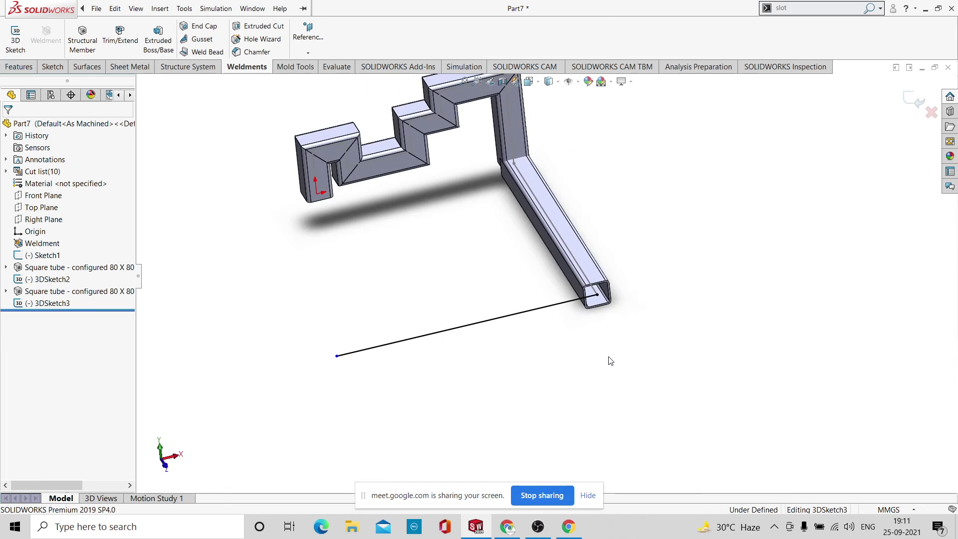
pyautogui.hotkey('ctrl', 'z')
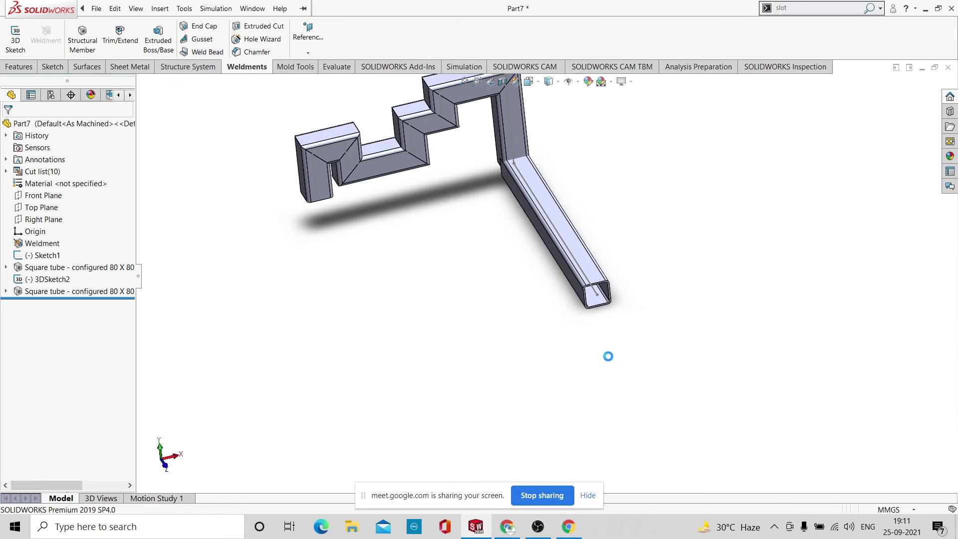
pyautogui.hotkey('ctrl', 'z')
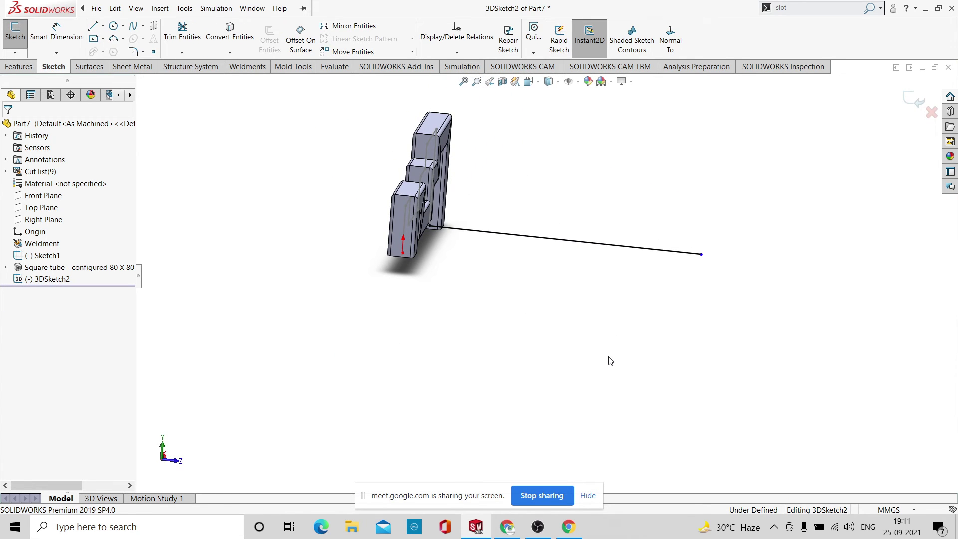
pyautogui.hotkey('ctrl', 'z')
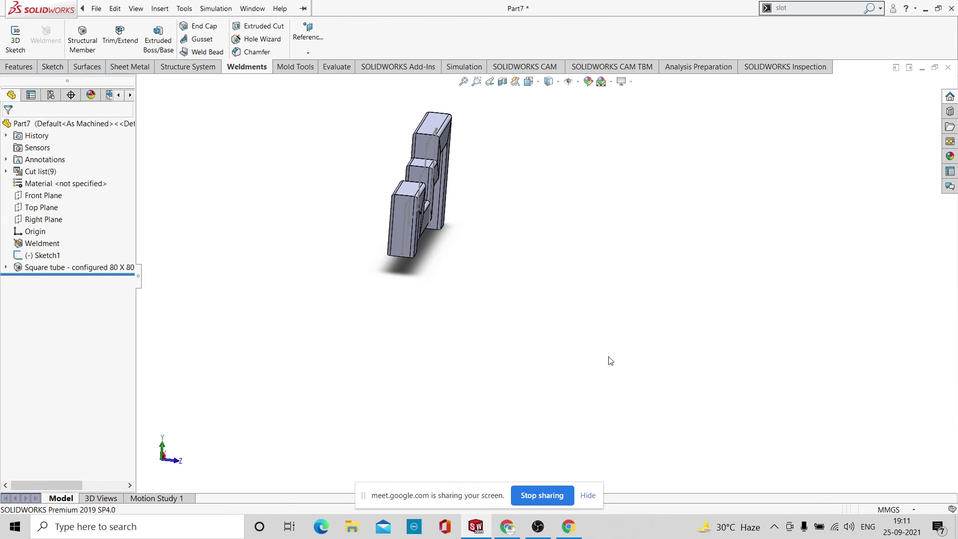
pyautogui.hotkey('ctrl', 'z')
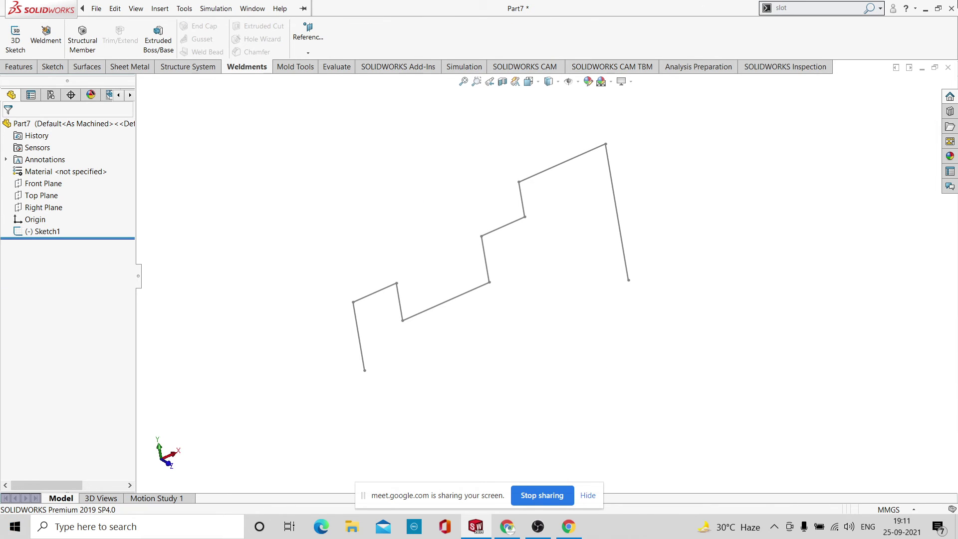
# Start a structural member with the iso standard, c channel - Configured profile type and 80 x 8 size.
pyautogui.click(82, 44)
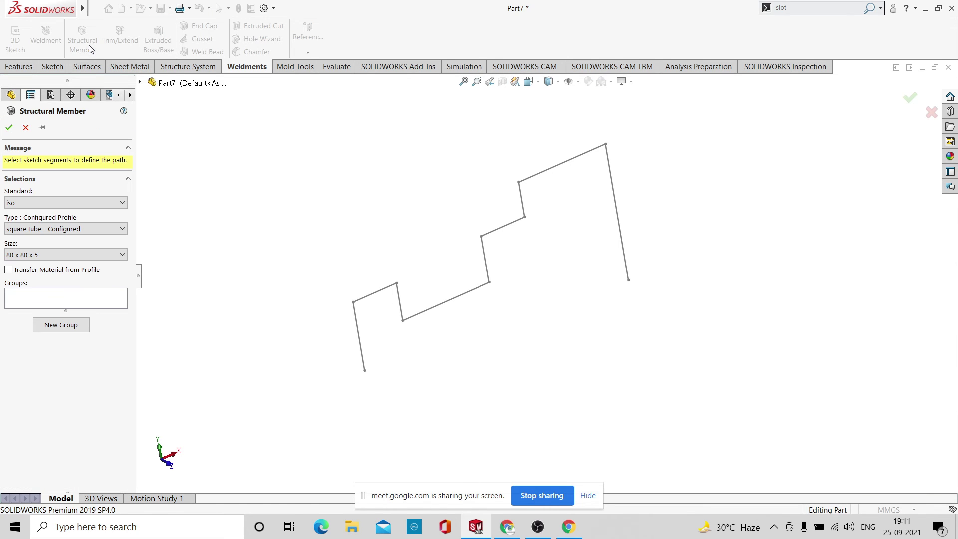
pyautogui.click(128, 229)
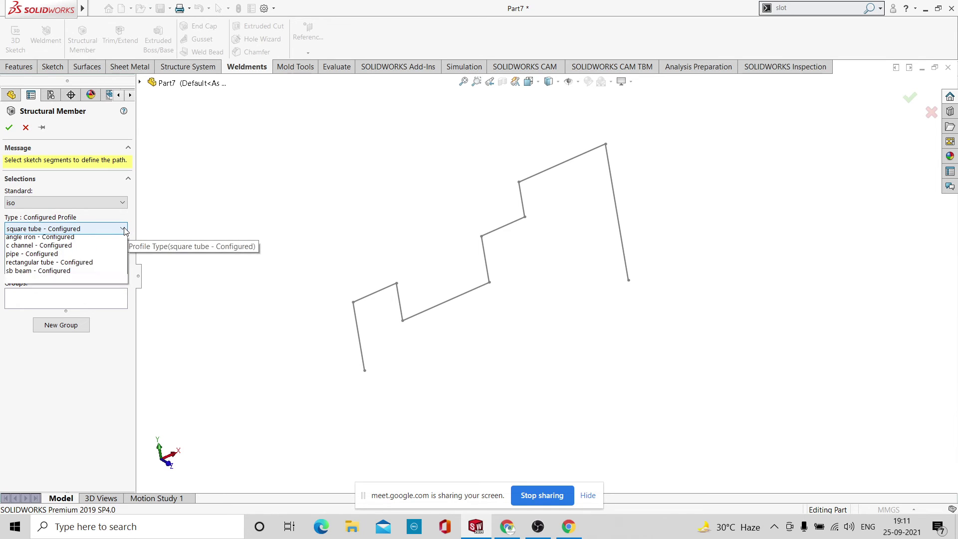
pyautogui.click(87, 249)
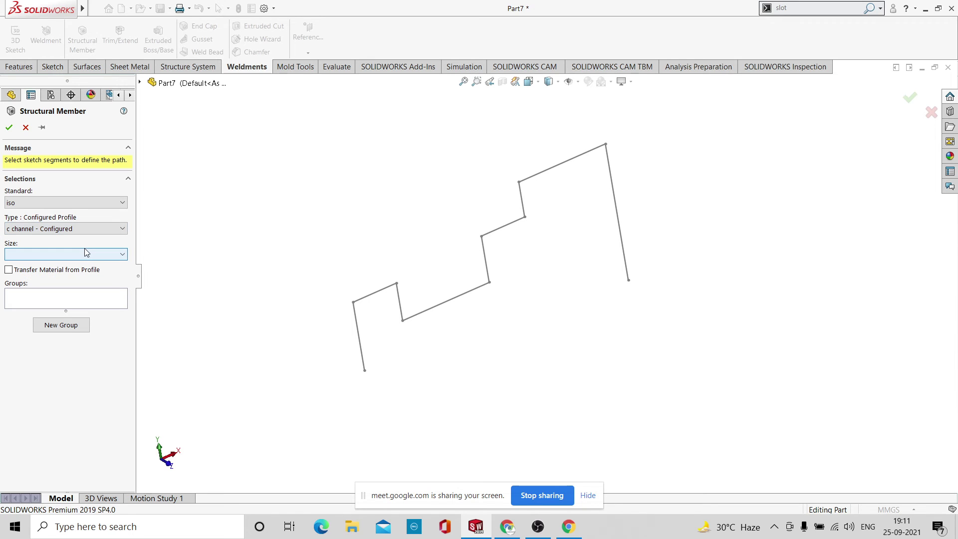
pyautogui.click(123, 256)
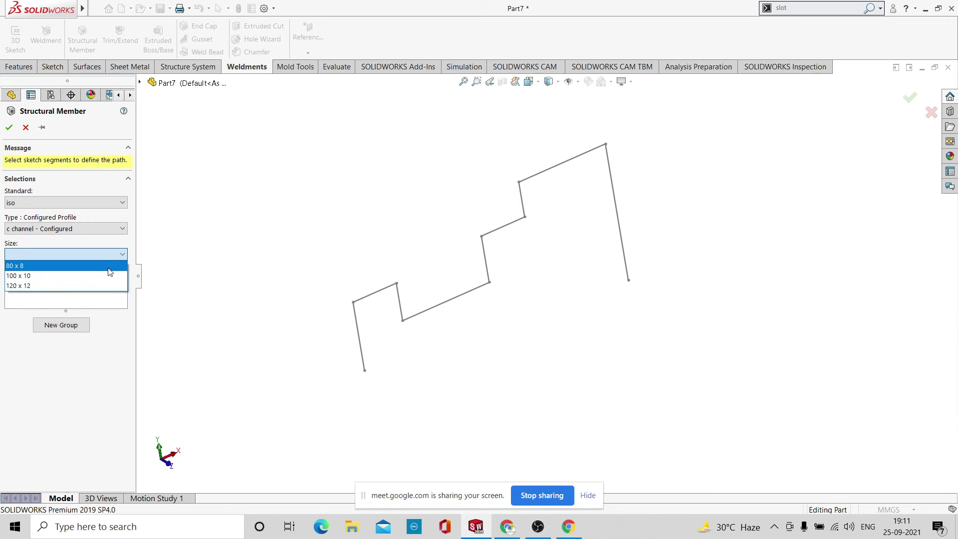
pyautogui.click(108, 268)
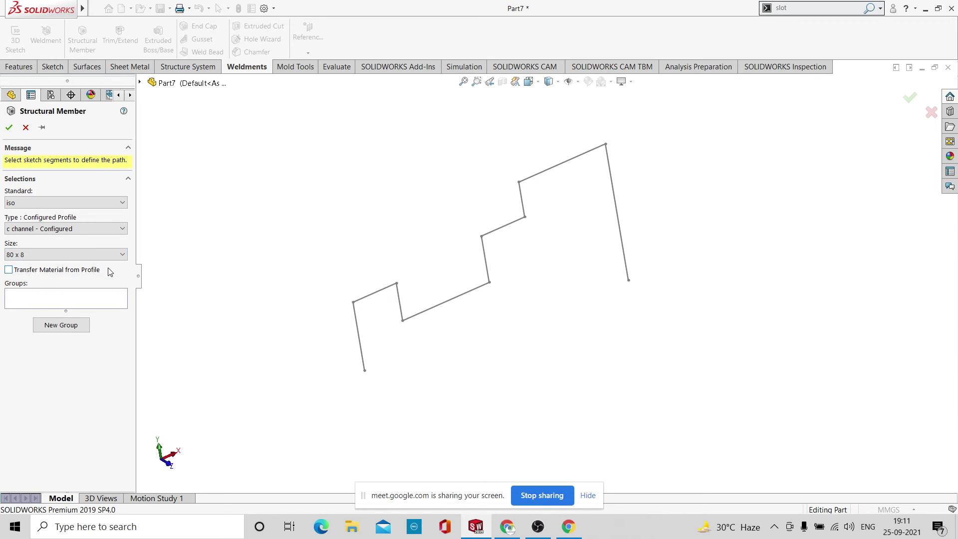
# Create the 80 x 8 C-channel member along all nine connected lines of the stepped sketch, in order from the lower end.
pyautogui.click(363, 346)
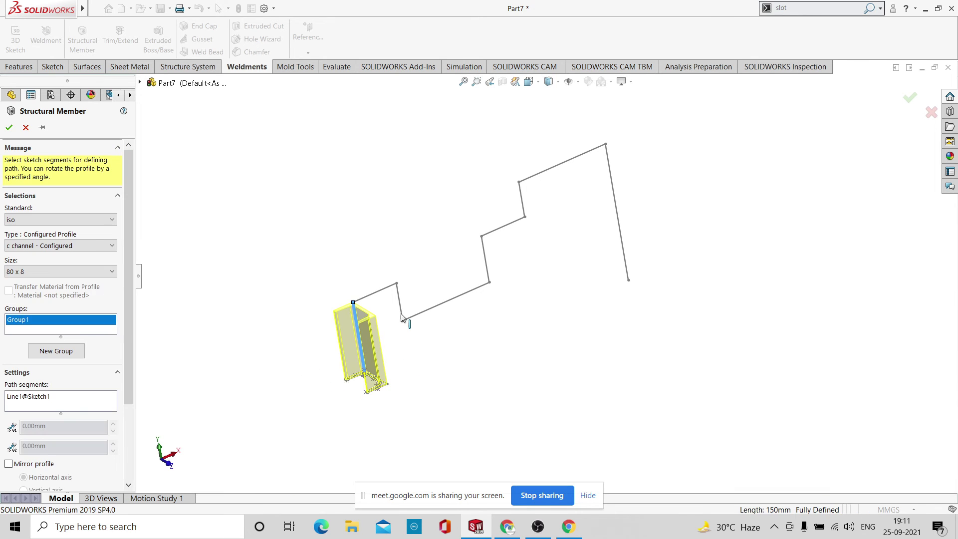
pyautogui.scroll(-3, 394, 302)
pyautogui.click(391, 274)
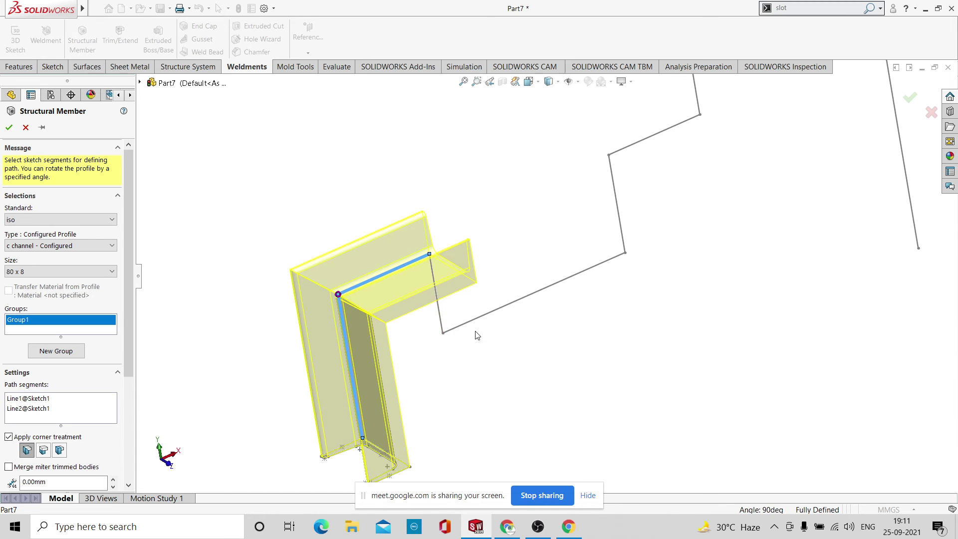
pyautogui.click(441, 314)
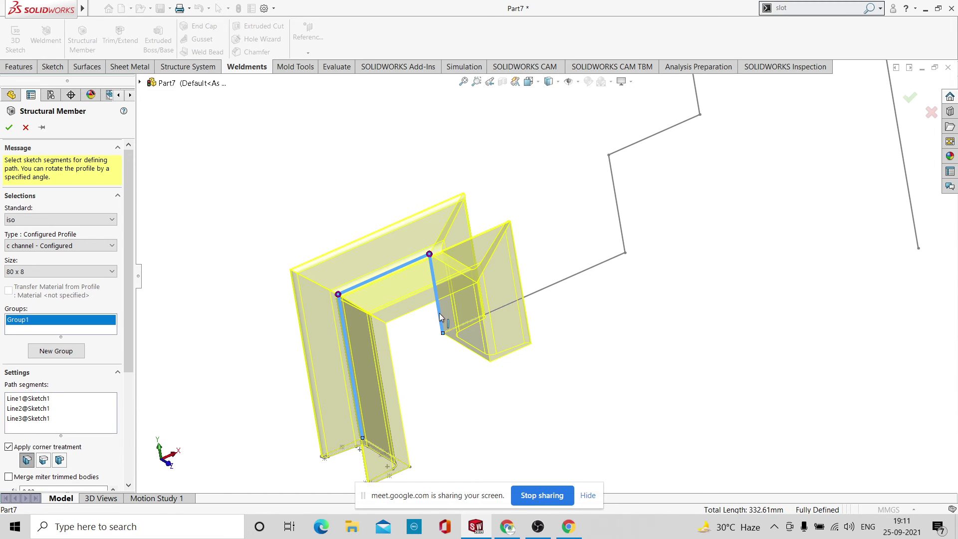
pyautogui.click(572, 276)
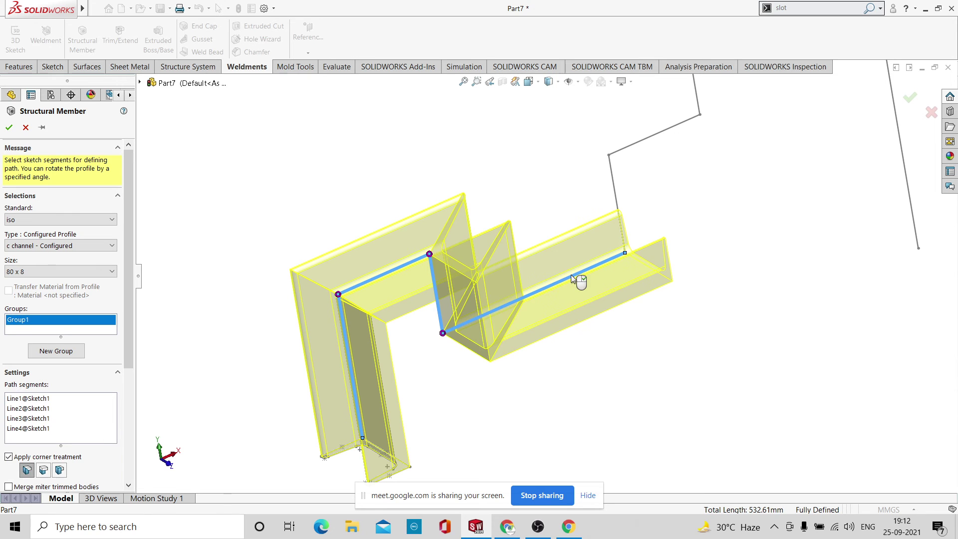
pyautogui.click(615, 186)
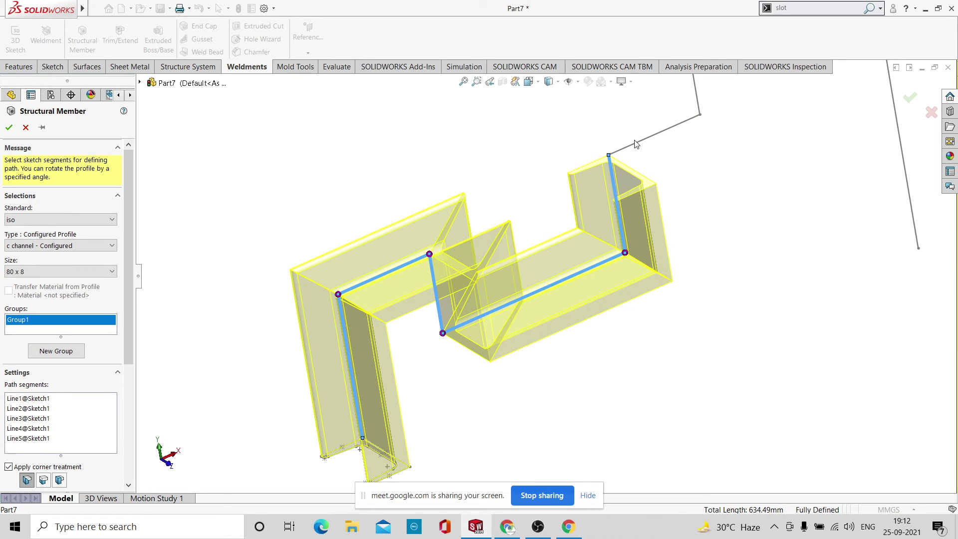
pyautogui.click(637, 144)
pyautogui.scroll(2, 639, 188)
pyautogui.scroll(-3, 628, 182)
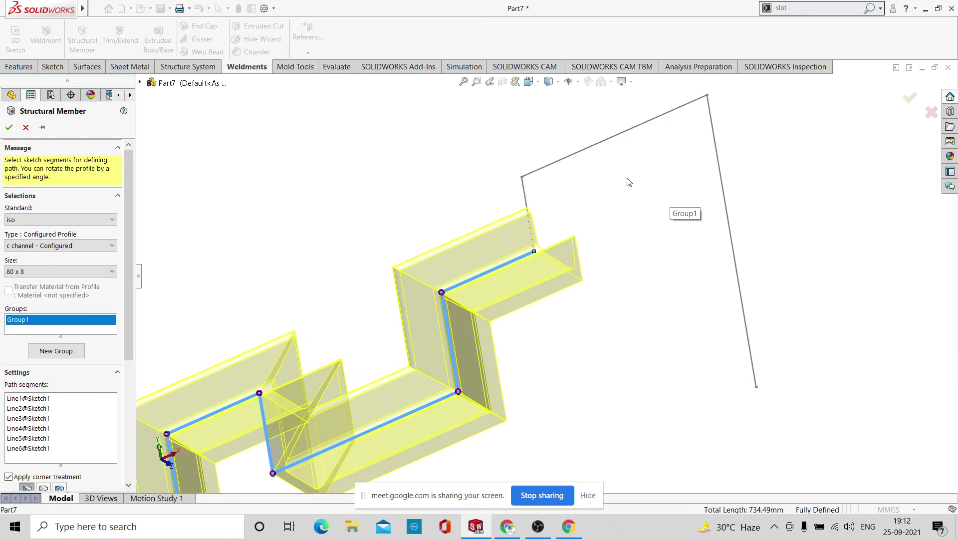
pyautogui.click(525, 195)
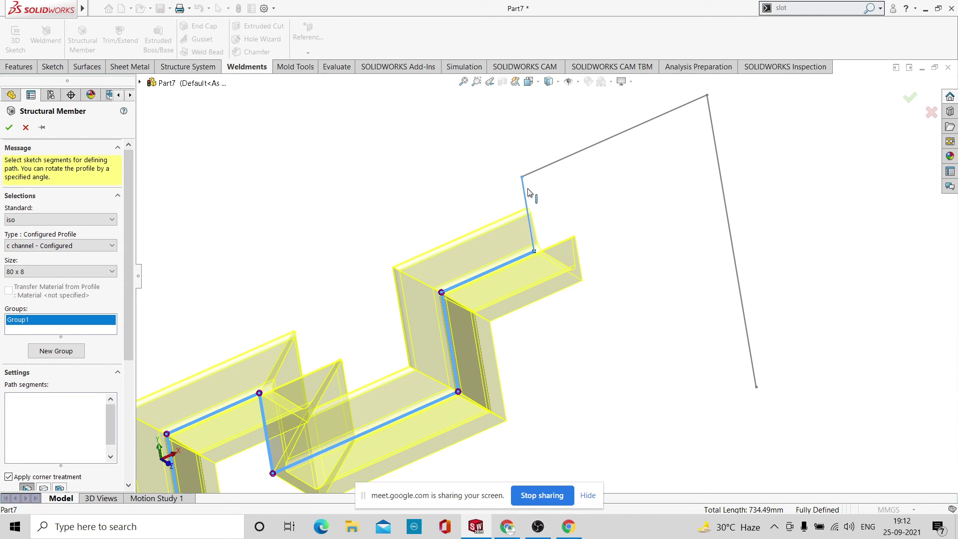
pyautogui.click(564, 161)
pyautogui.click(724, 193)
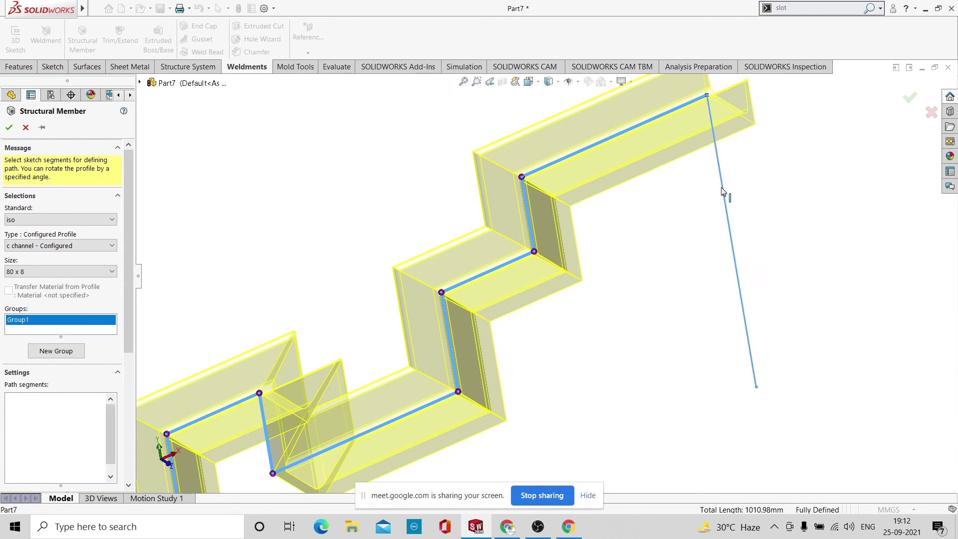
pyautogui.press('f')
pyautogui.click(908, 99)
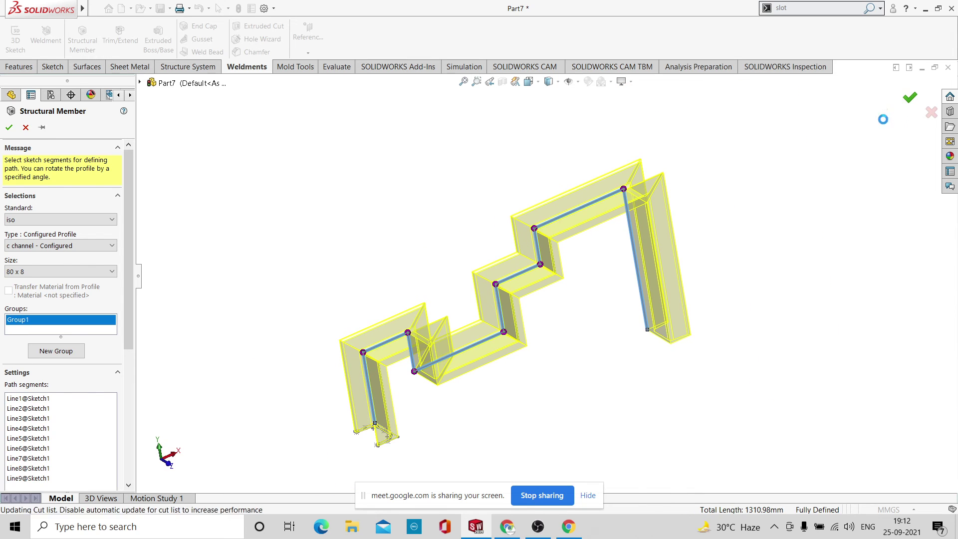
# Examine the C-channel frame's open sides and mitred corners from several angles.
pyautogui.moveTo(776, 153); pyautogui.dragTo(793, 161, button='middle')
pyautogui.moveTo(598, 420); pyautogui.dragTo(466, 381, button='middle')
pyautogui.scroll(-8, 532, 218)
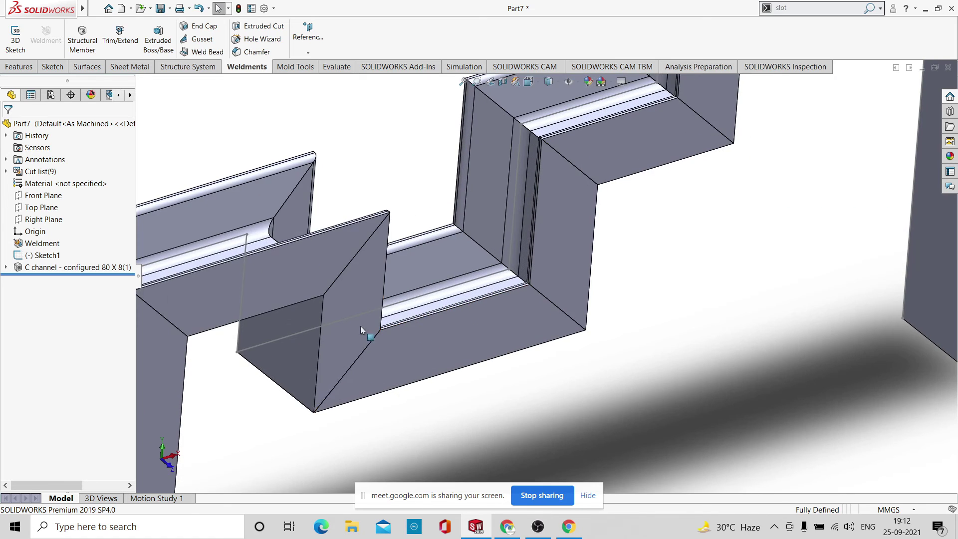
pyautogui.scroll(5, 367, 331)
pyautogui.scroll(-4, 462, 259)
pyautogui.scroll(6, 463, 268)
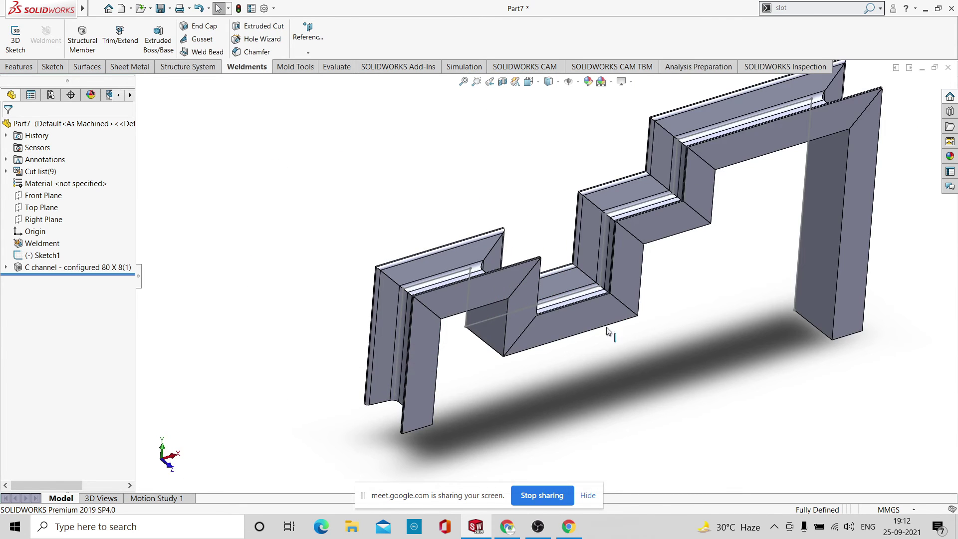
pyautogui.scroll(4, 663, 229)
pyautogui.scroll(-3, 659, 241)
pyautogui.moveTo(826, 206); pyautogui.dragTo(784, 229, button='middle')
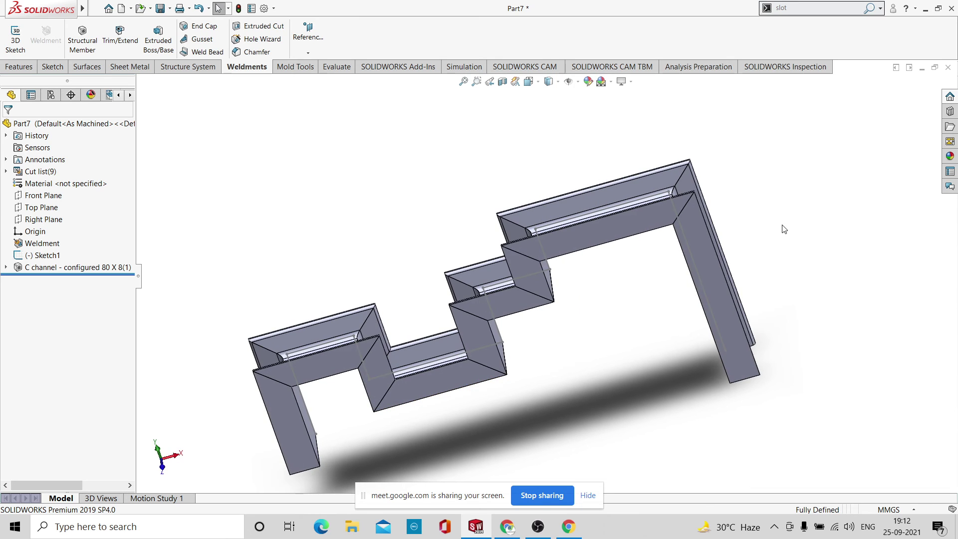
# Undo the C-channel member and the Weldment feature, leaving only the stepped sketch.
pyautogui.hotkey('ctrl', 'z')
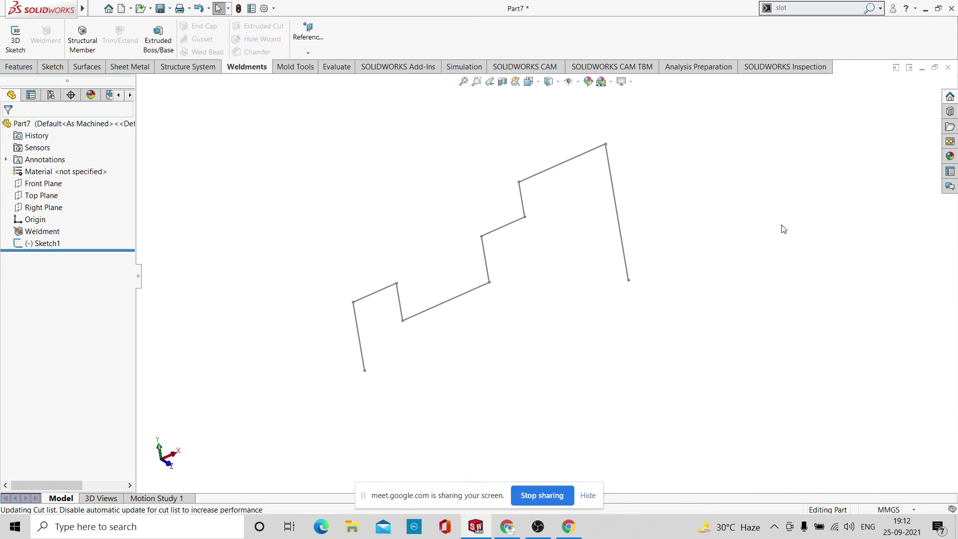
pyautogui.scroll(3, 661, 312)
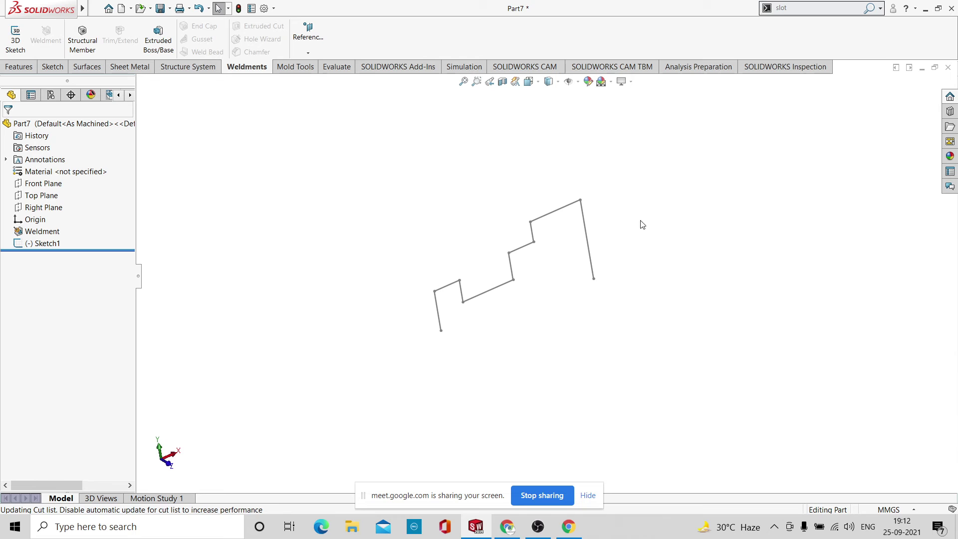
pyautogui.scroll(-3, 681, 253)
pyautogui.hotkey('ctrl', 'z')
pyautogui.hotkey('ctrl', 'z')
pyautogui.hotkey('ctrl', 'z')
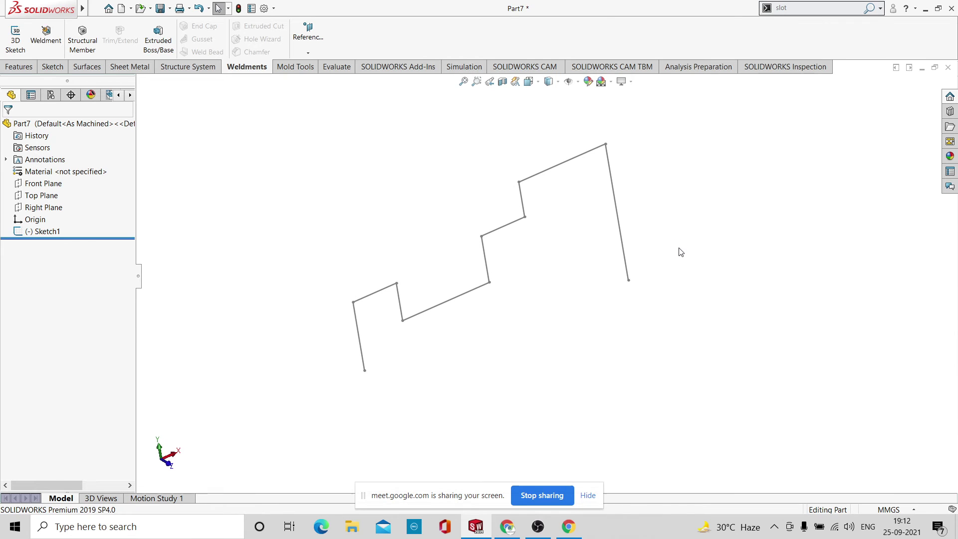
# Undo back into editing the stepped sketch and delete all its lines and dimensions.
pyautogui.hotkey('ctrl', 'z')
pyautogui.hotkey('ctrl', 'z')
pyautogui.hotkey('ctrl', 'z')
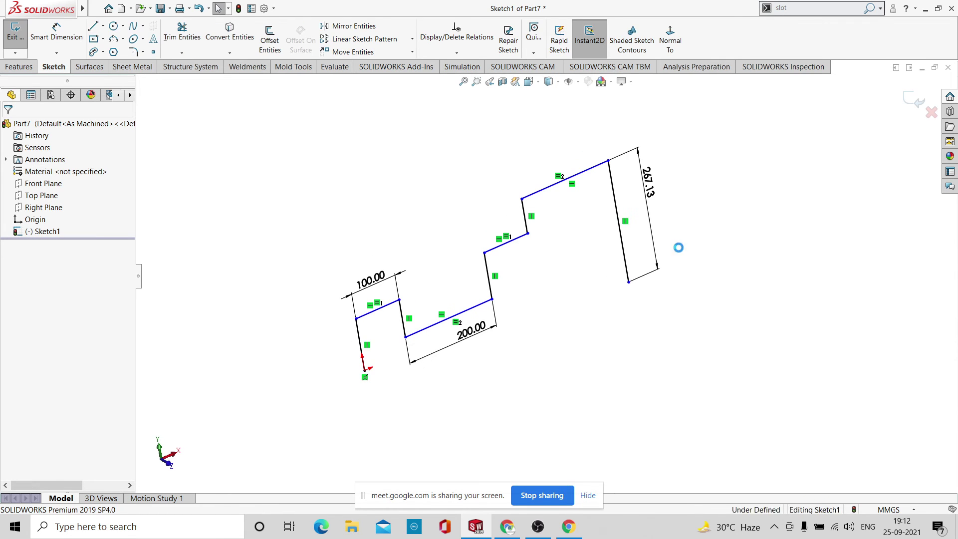
pyautogui.moveTo(699, 173); pyautogui.dragTo(261, 390)
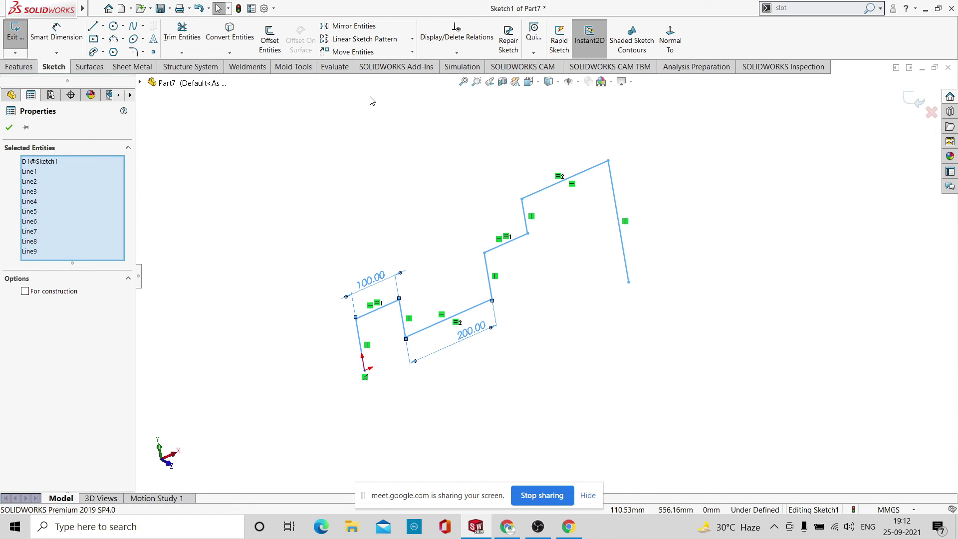
pyautogui.press('Delete')
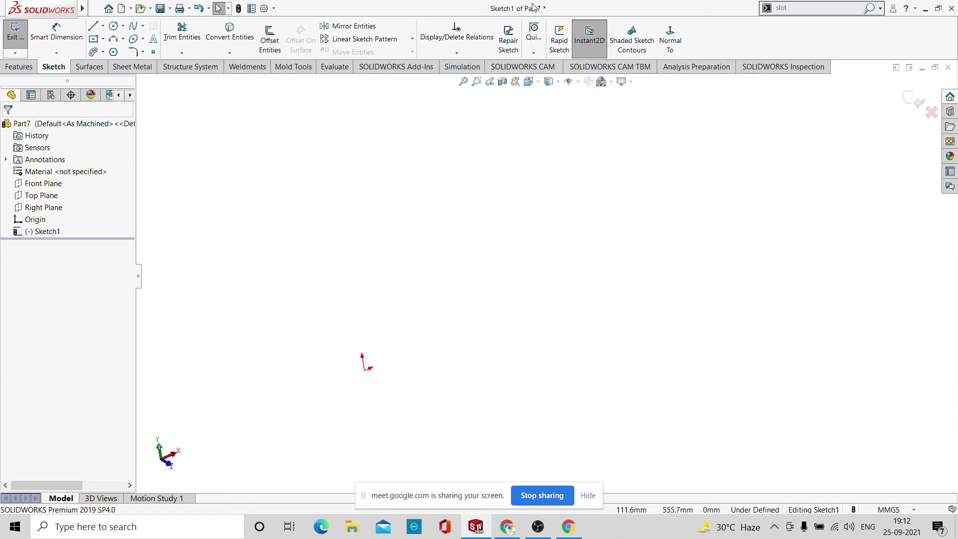
# Face the sketch plane squarely and draw one long horizontal line in the positive X direction from the origin.
pyautogui.click(671, 38)
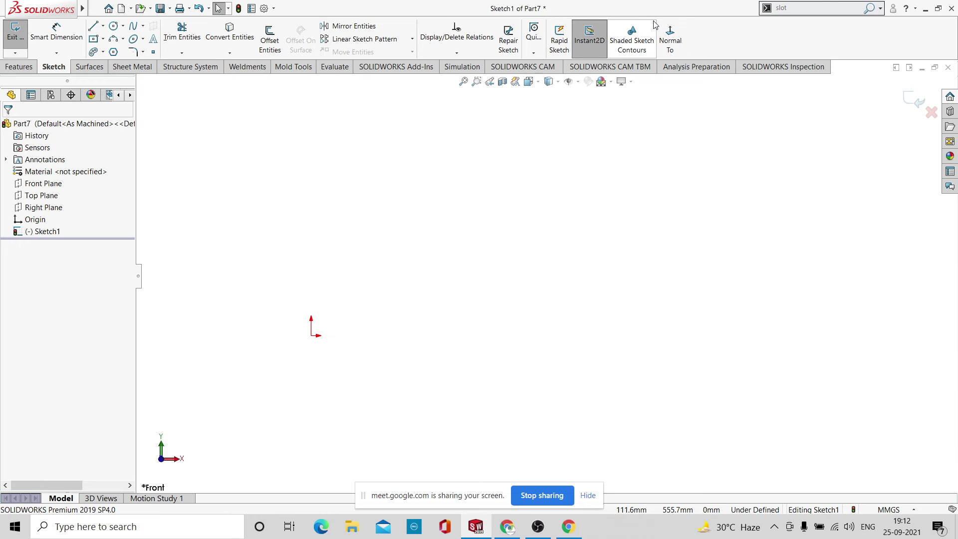
pyautogui.click(93, 27)
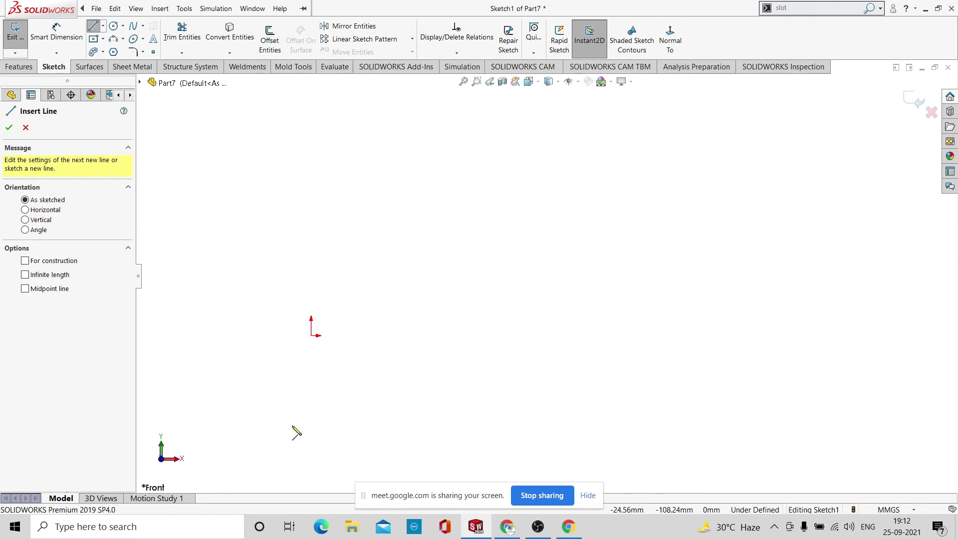
pyautogui.click(313, 335)
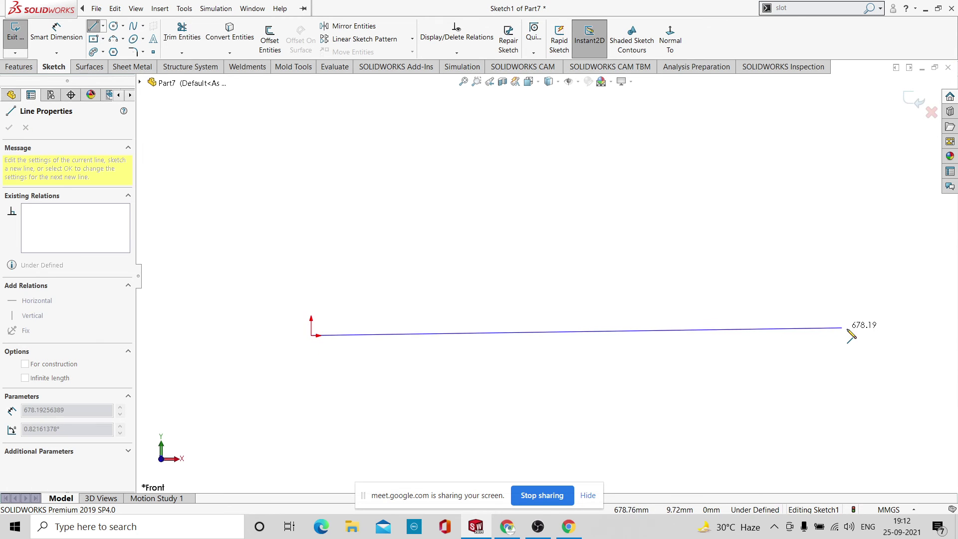
pyautogui.click(892, 336)
pyautogui.rightClick(763, 261)
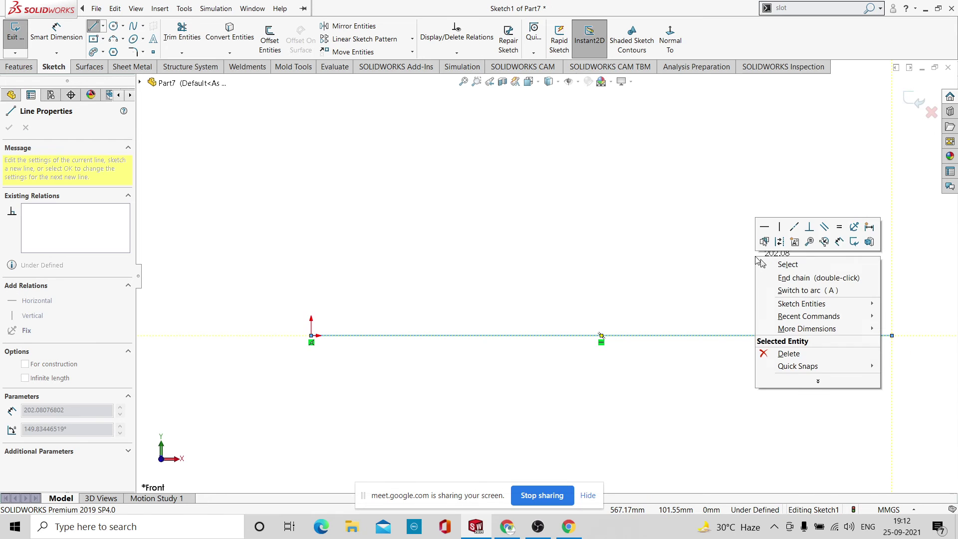
pyautogui.click(765, 230)
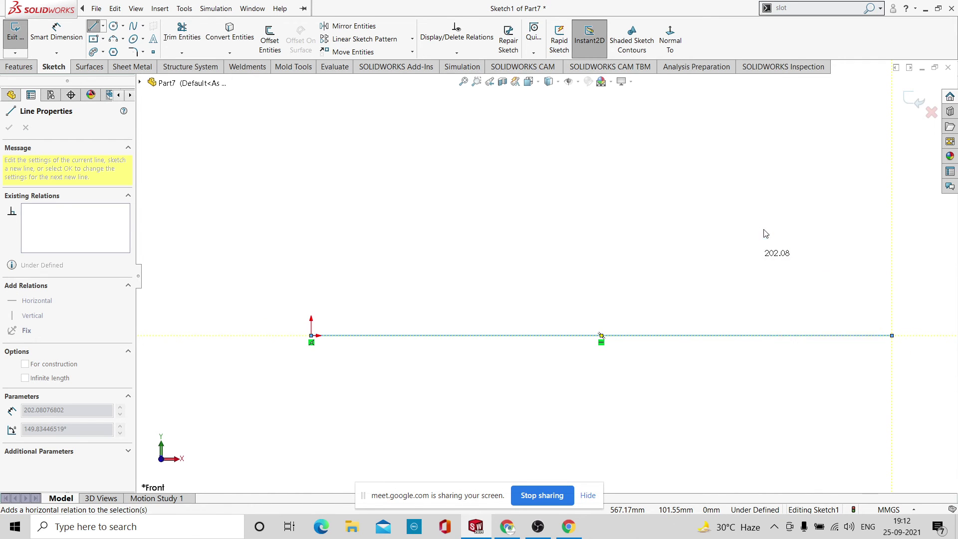
pyautogui.rightClick(807, 230)
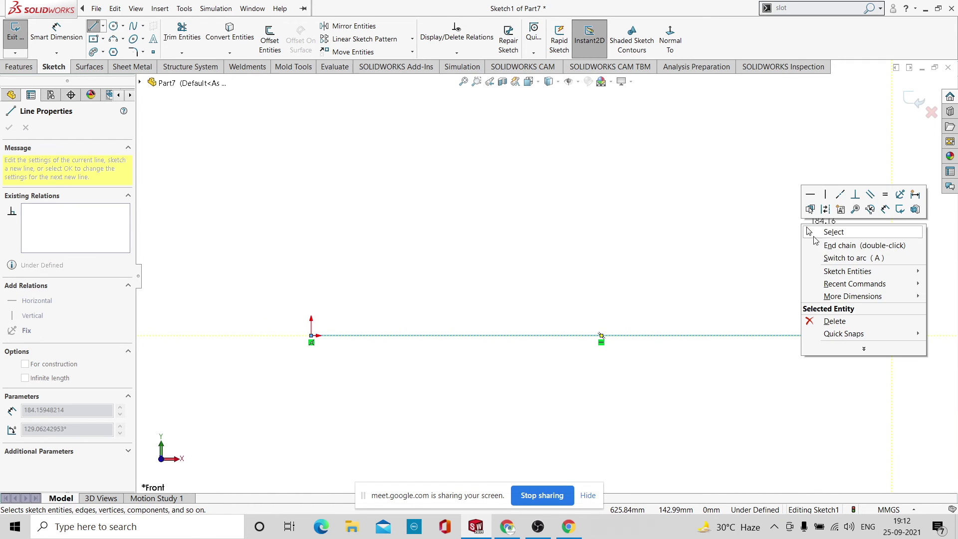
pyautogui.click(841, 232)
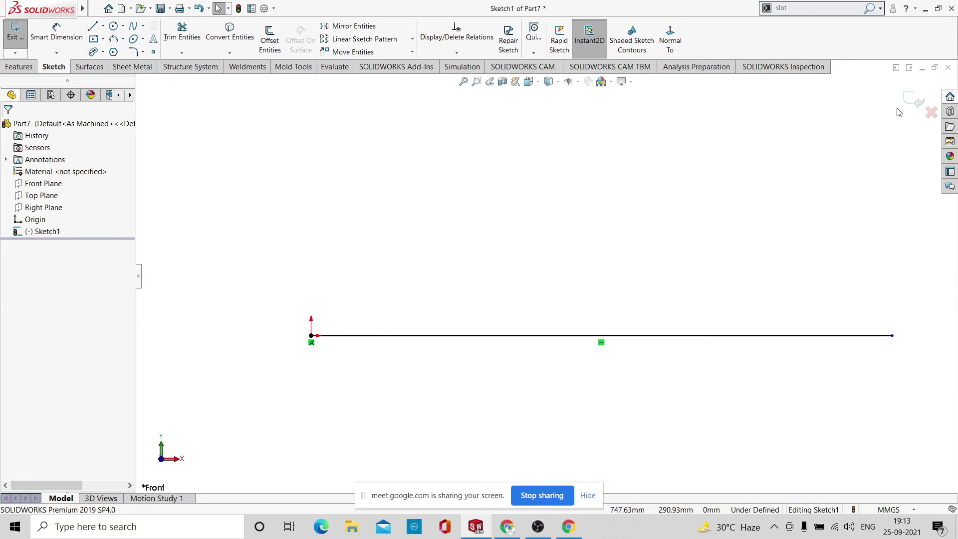
# Close the line sketch and create an iso C-channel structural member, size 80 x 8, along the line.
pyautogui.click(915, 105)
pyautogui.moveTo(258, 320)
pyautogui.mouseDown(button='middle')
pyautogui.moveTo(474, 238)
pyautogui.moveTo(455, 344)
pyautogui.moveTo(415, 420)
pyautogui.moveTo(620, 281)
pyautogui.moveTo(483, 366)
pyautogui.moveTo(577, 304)
pyautogui.moveTo(650, 297)
pyautogui.moveTo(602, 389)
pyautogui.mouseUp(button='middle')
pyautogui.scroll(-3, 515, 349)
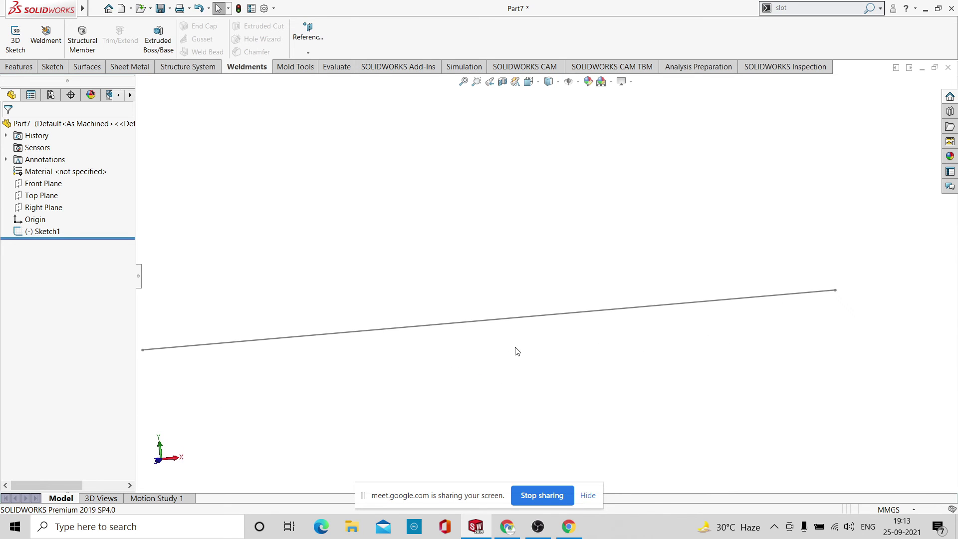
pyautogui.scroll(1, 515, 349)
pyautogui.moveTo(2, 4)
pyautogui.click(83, 36)
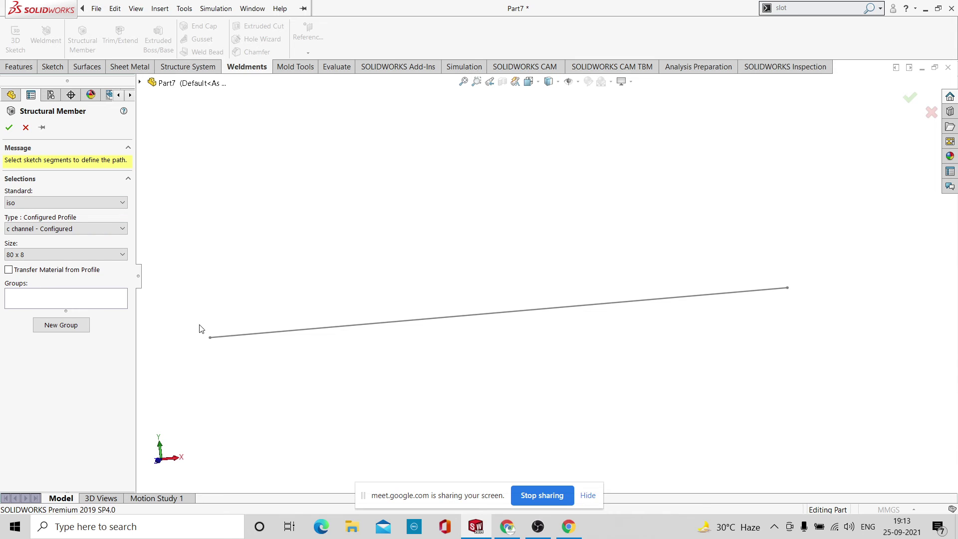
pyautogui.click(294, 334)
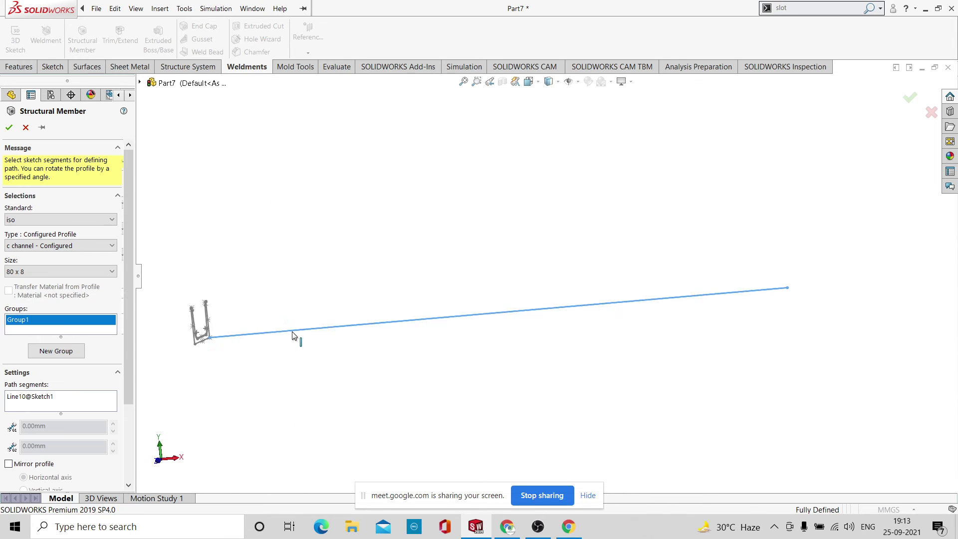
pyautogui.click(9, 129)
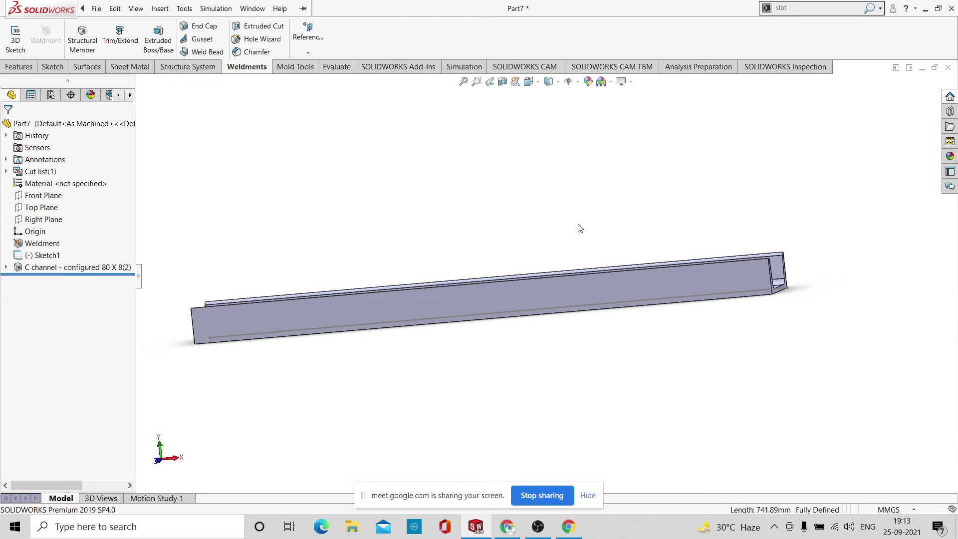
# Examine the C-channel member's end profile, flanges and full length up close and from a distance.
pyautogui.moveTo(755, 185); pyautogui.dragTo(480, 304, button='middle')
pyautogui.scroll(-6, 449, 302)
pyautogui.scroll(5, 394, 315)
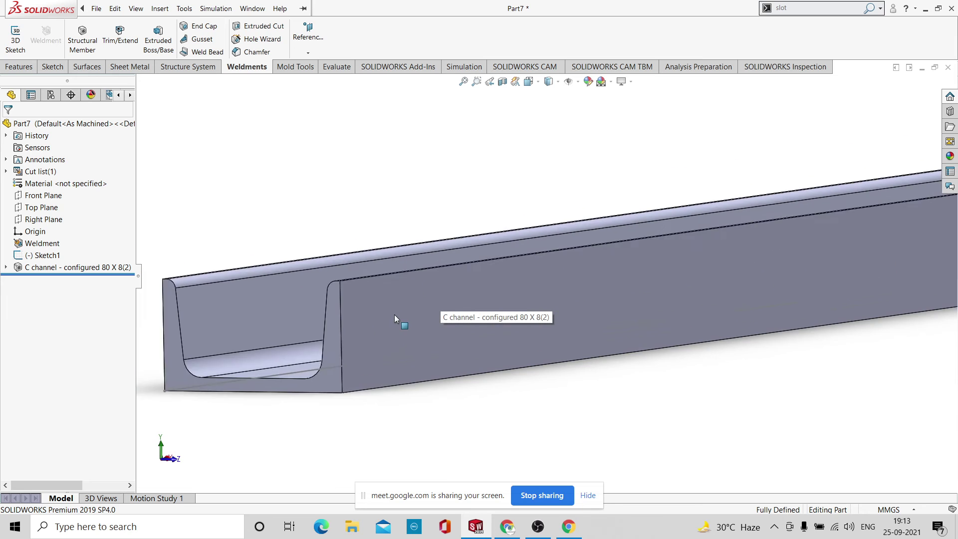
pyautogui.scroll(-5, 398, 321)
pyautogui.scroll(-2, 447, 326)
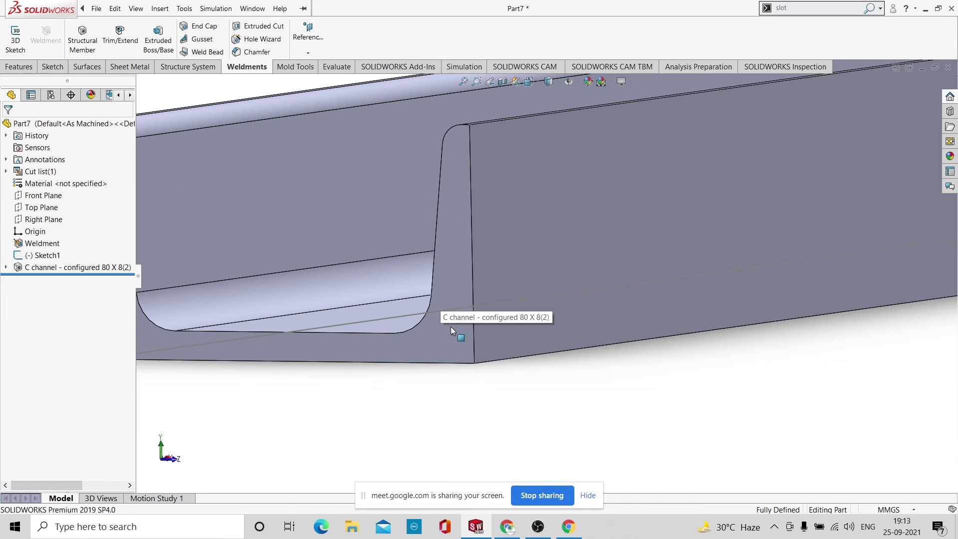
pyautogui.scroll(3, 477, 307)
pyautogui.scroll(4, 454, 287)
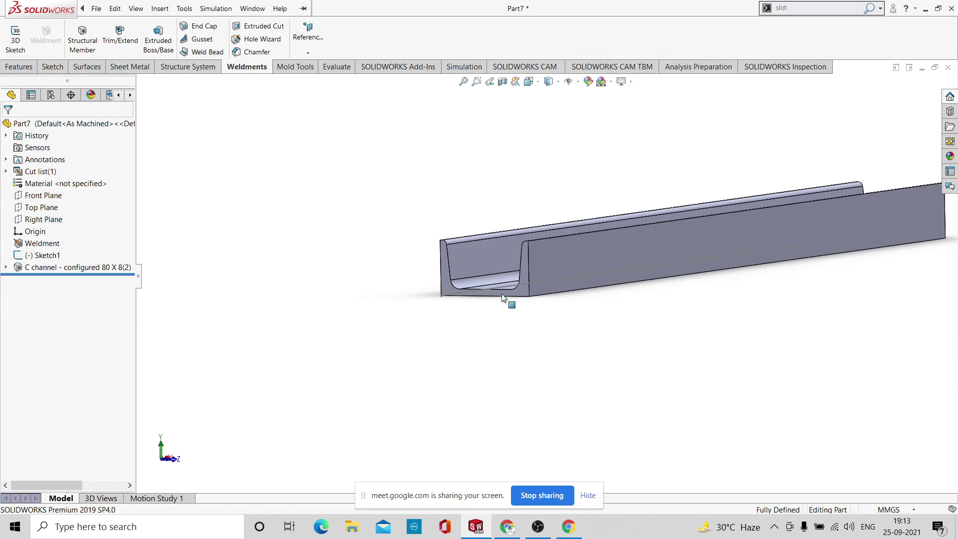
pyautogui.scroll(2, 738, 210)
pyautogui.scroll(-4, 723, 235)
pyautogui.scroll(-2, 633, 256)
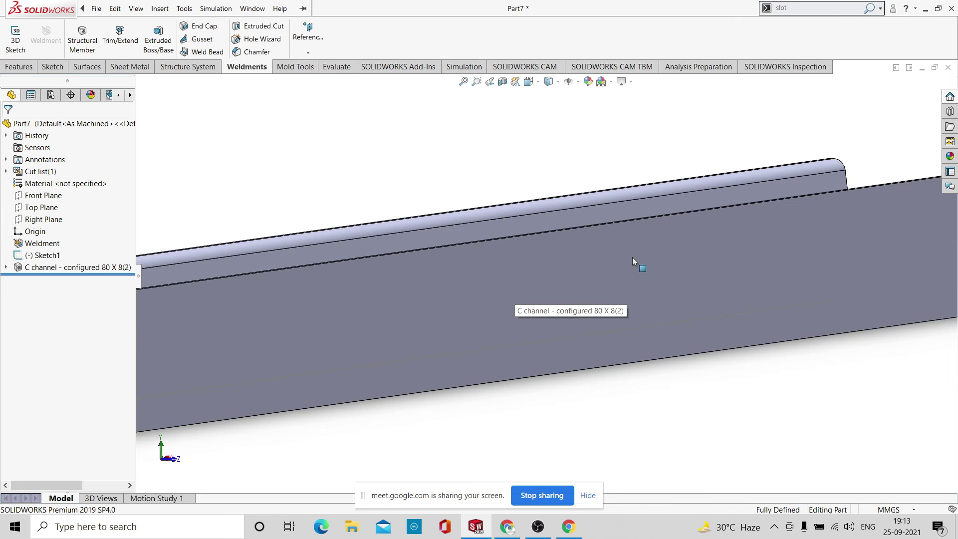
pyautogui.scroll(1, 599, 279)
pyautogui.scroll(3, 629, 254)
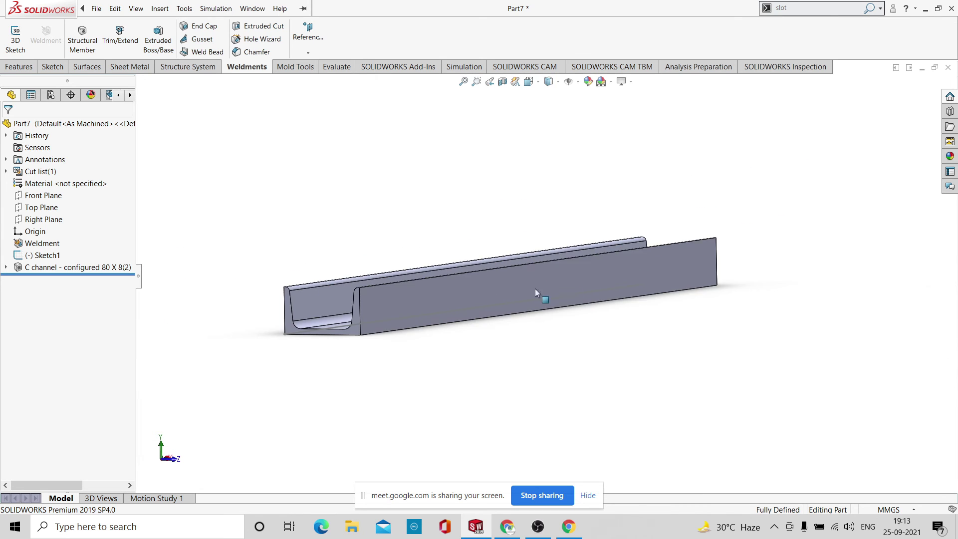
pyautogui.scroll(-3, 535, 289)
pyautogui.scroll(2, 506, 284)
pyautogui.scroll(1, 505, 283)
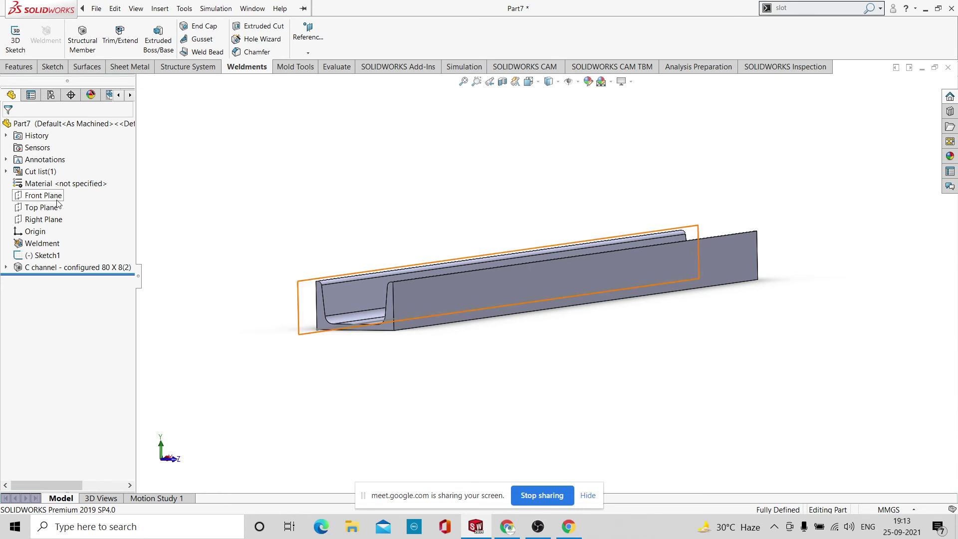
# Edit the C-channel structural member, trying size 100 x 10 and then applying 120 x 12.
pyautogui.click(122, 268)
pyautogui.click(128, 243)
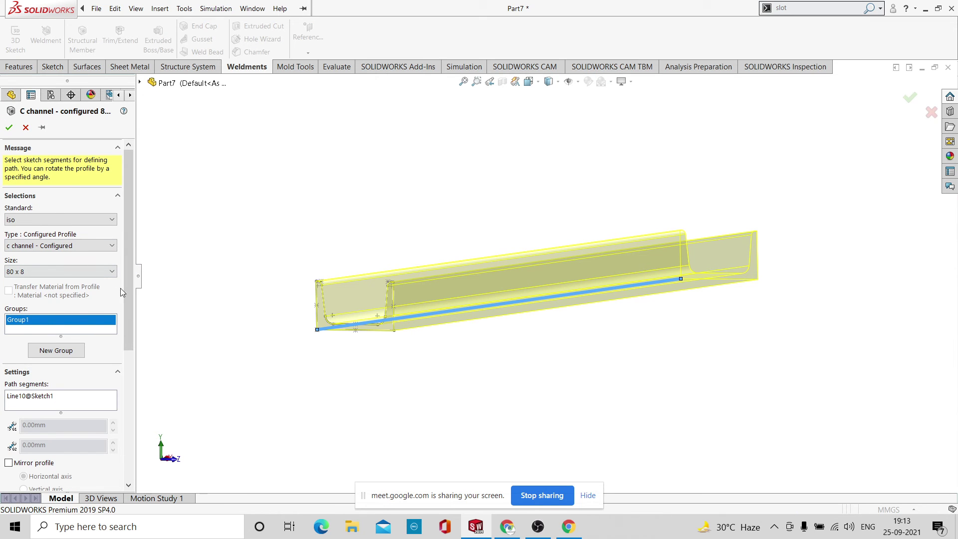
pyautogui.click(112, 272)
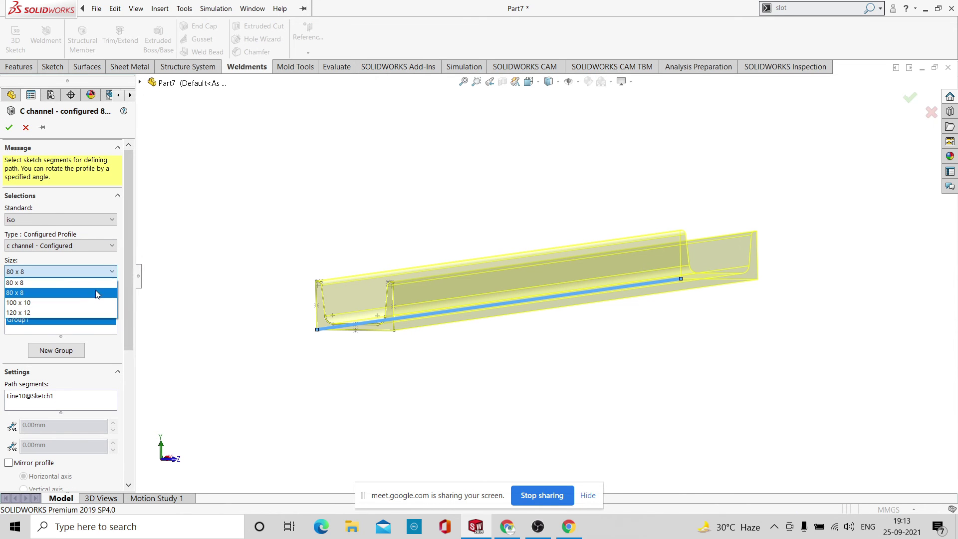
pyautogui.click(92, 302)
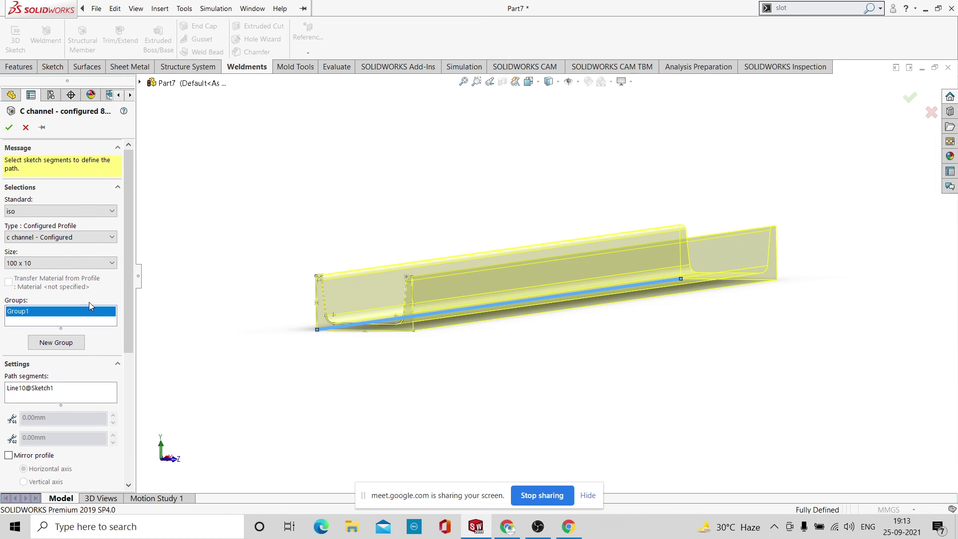
pyautogui.moveTo(129, 302); pyautogui.dragTo(129, 343)
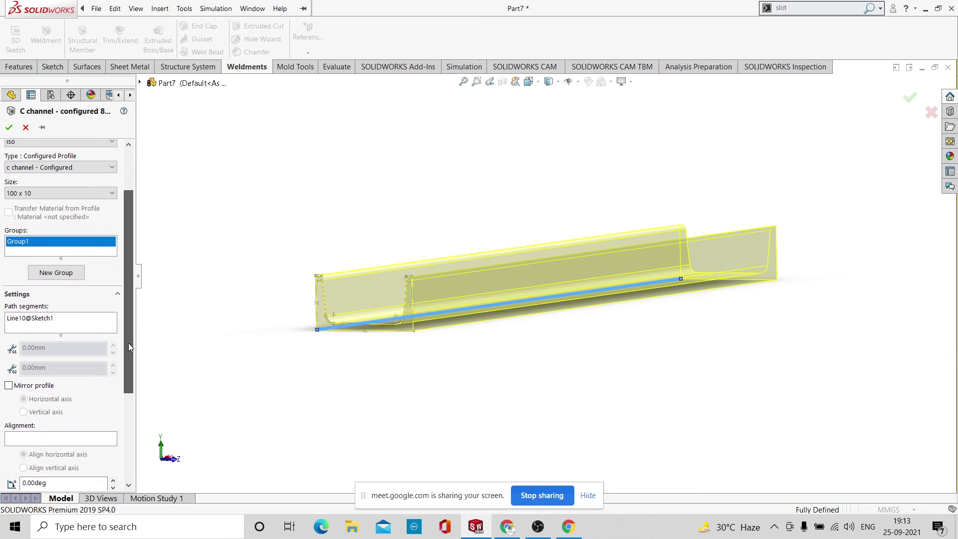
pyautogui.click(103, 194)
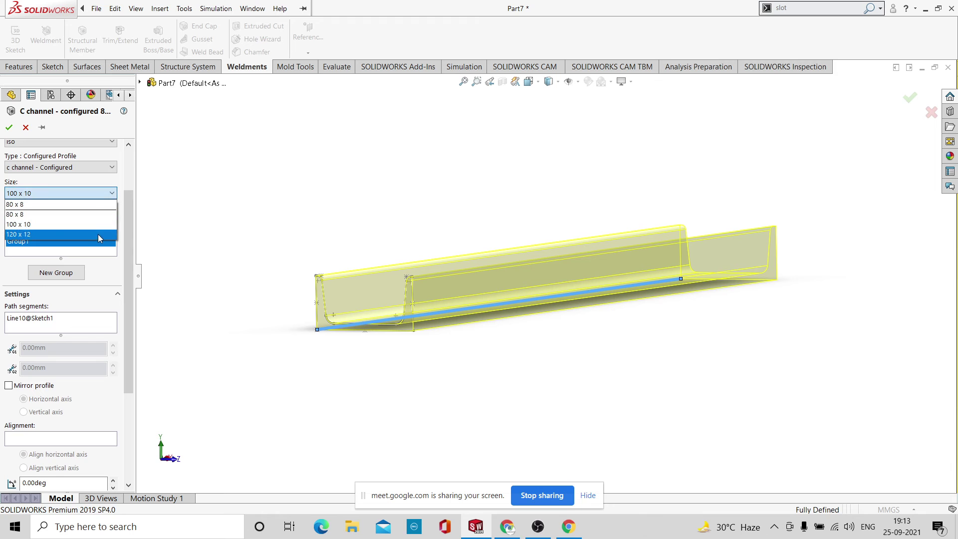
pyautogui.click(98, 236)
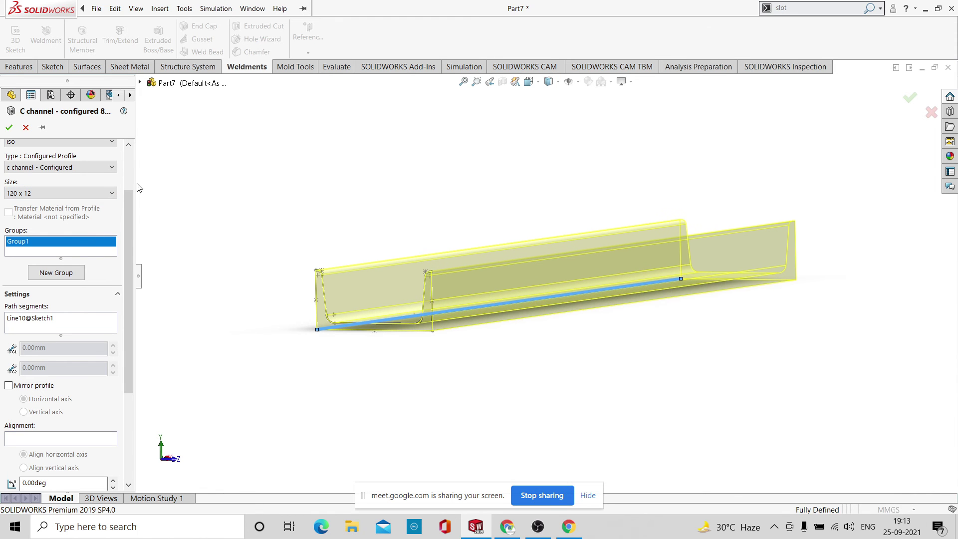
pyautogui.click(8, 128)
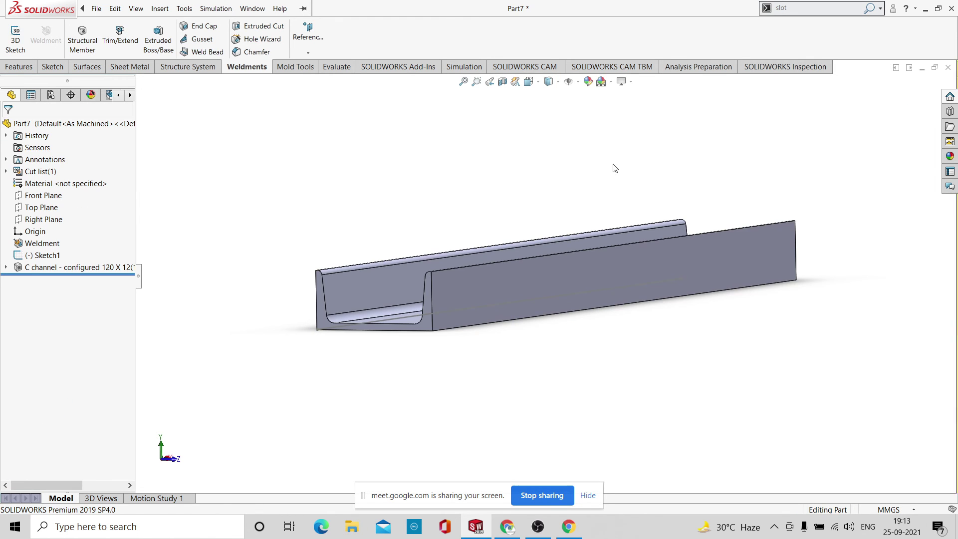
# Undo the C-channel's size change and the member itself, keeping the Weldment feature and the line sketch.
pyautogui.moveTo(528, 201); pyautogui.dragTo(616, 162, button='middle')
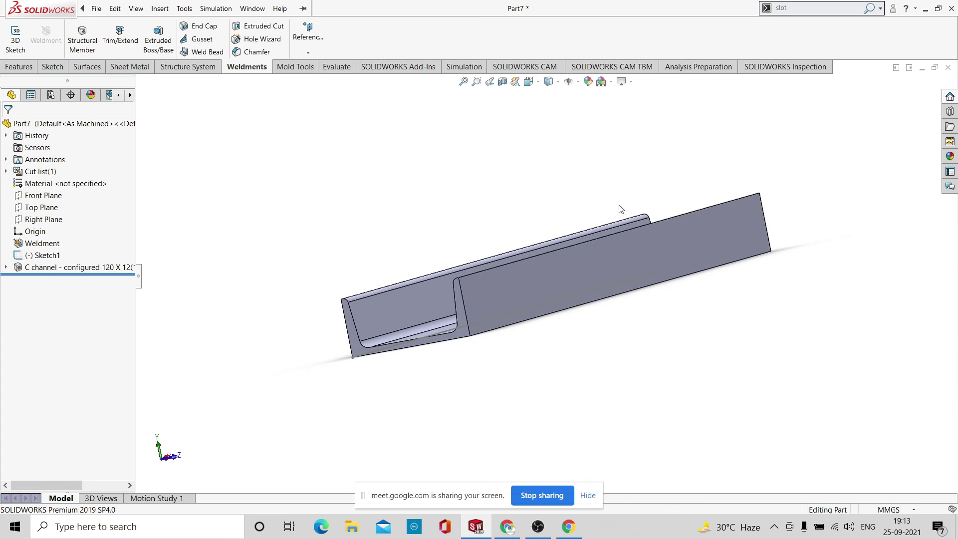
pyautogui.scroll(3, 570, 283)
pyautogui.moveTo(567, 282); pyautogui.dragTo(575, 305, button='middle')
pyautogui.moveTo(574, 209); pyautogui.dragTo(626, 179, button='middle')
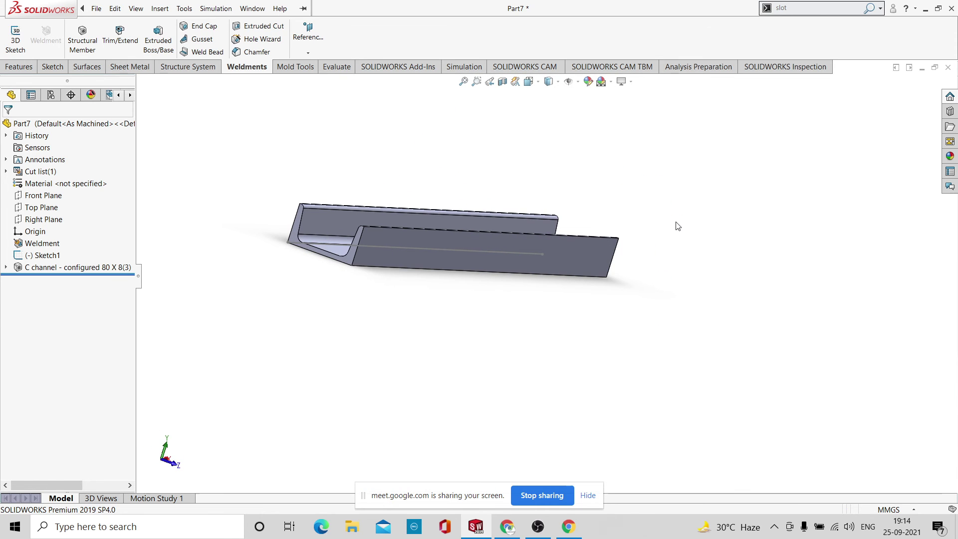
pyautogui.hotkey('ctrl', 'z')
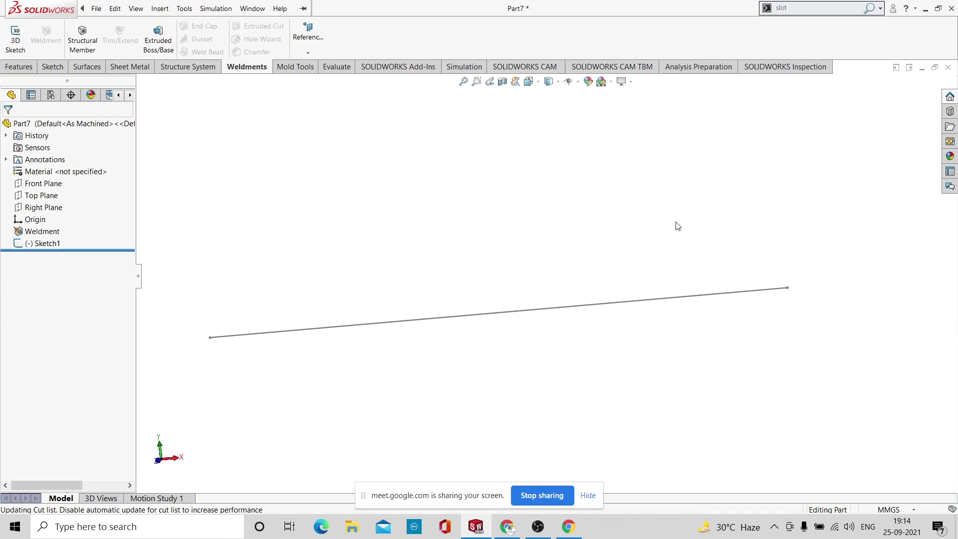
pyautogui.scroll(2, 595, 273)
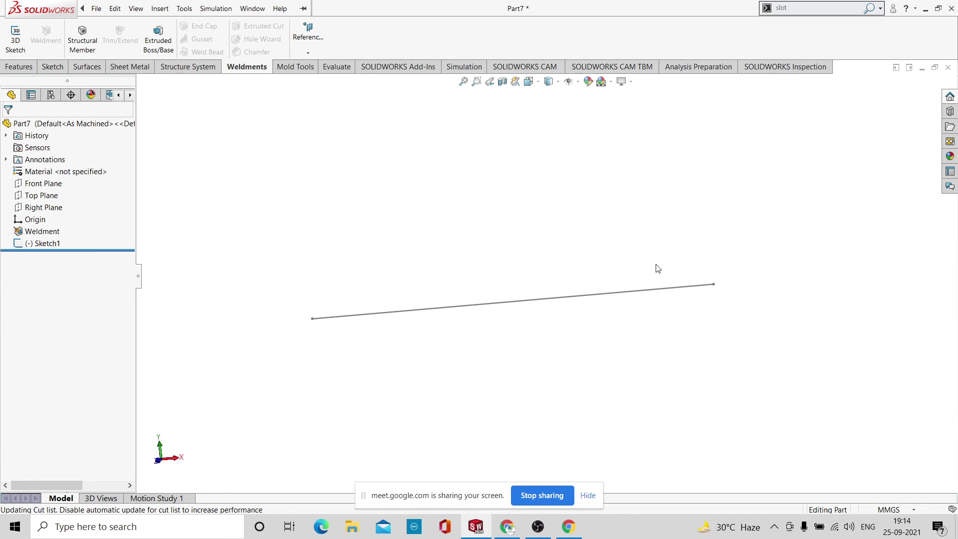
# Create an iso pipe structural member, size 21.3 x 2.3, along the sketched line.
pyautogui.click(73, 52)
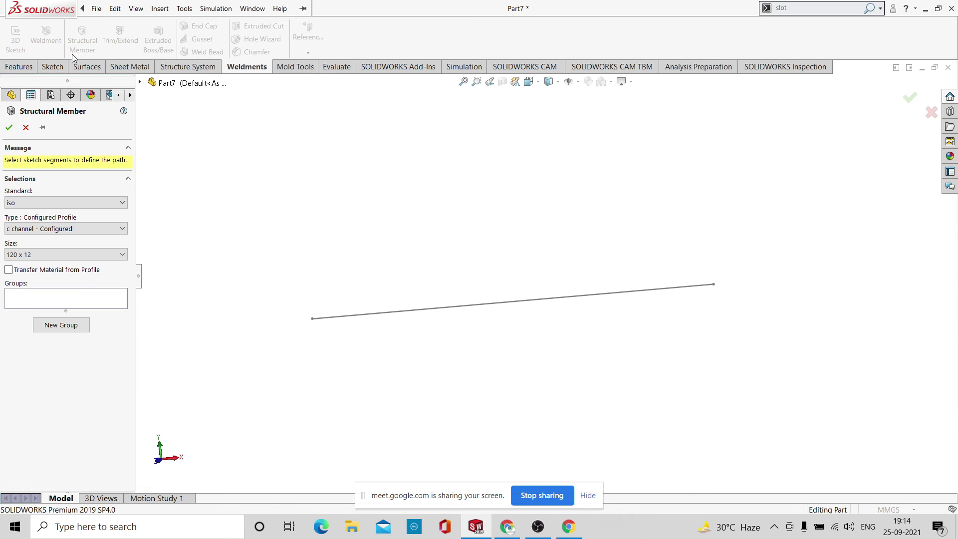
pyautogui.click(122, 229)
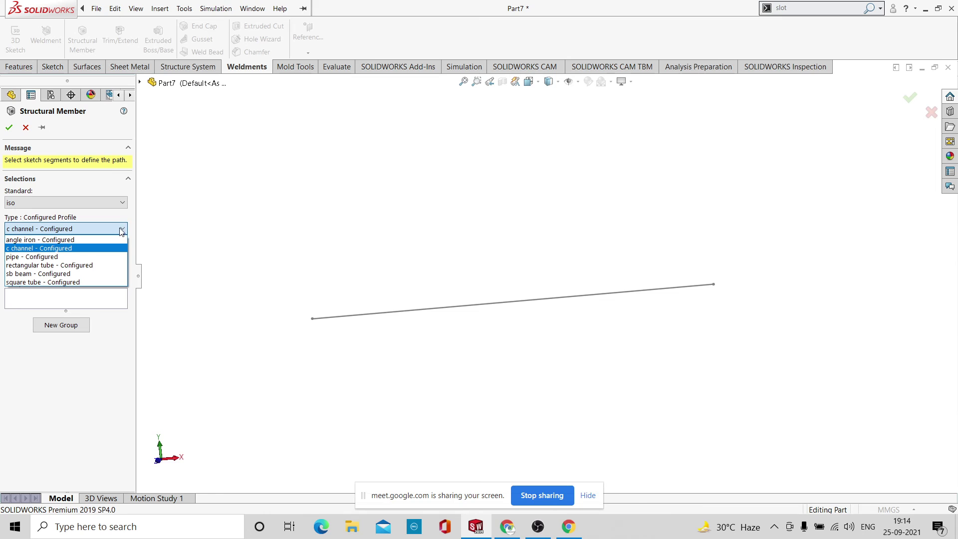
pyautogui.click(98, 258)
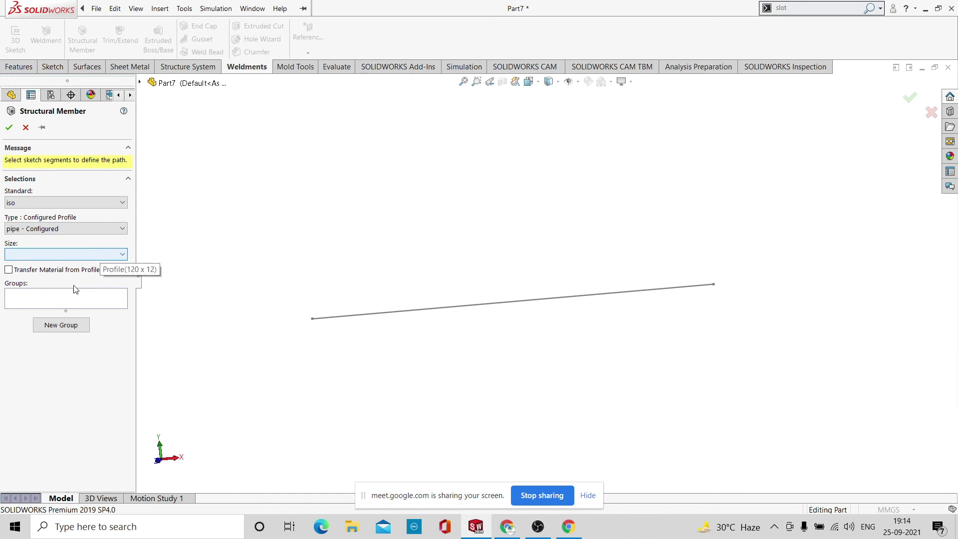
pyautogui.click(123, 256)
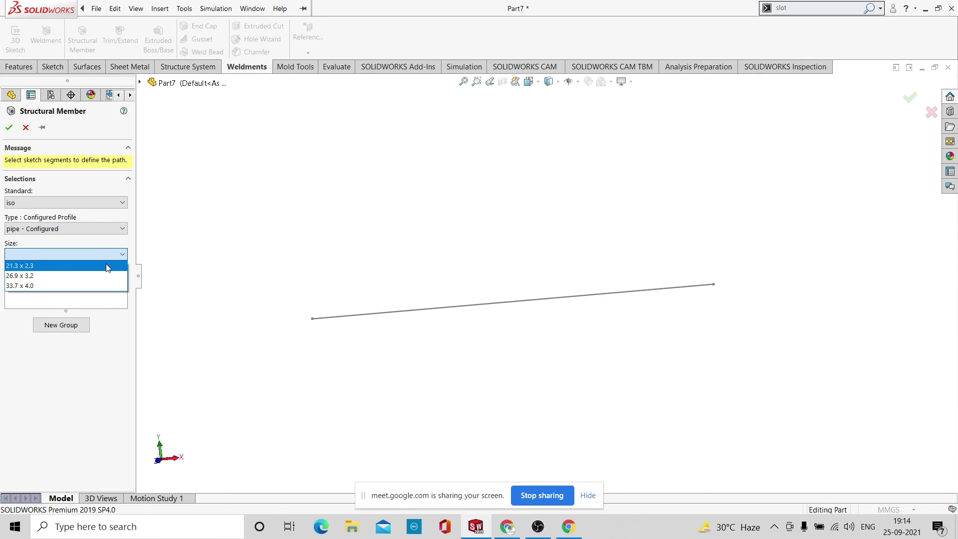
pyautogui.click(107, 267)
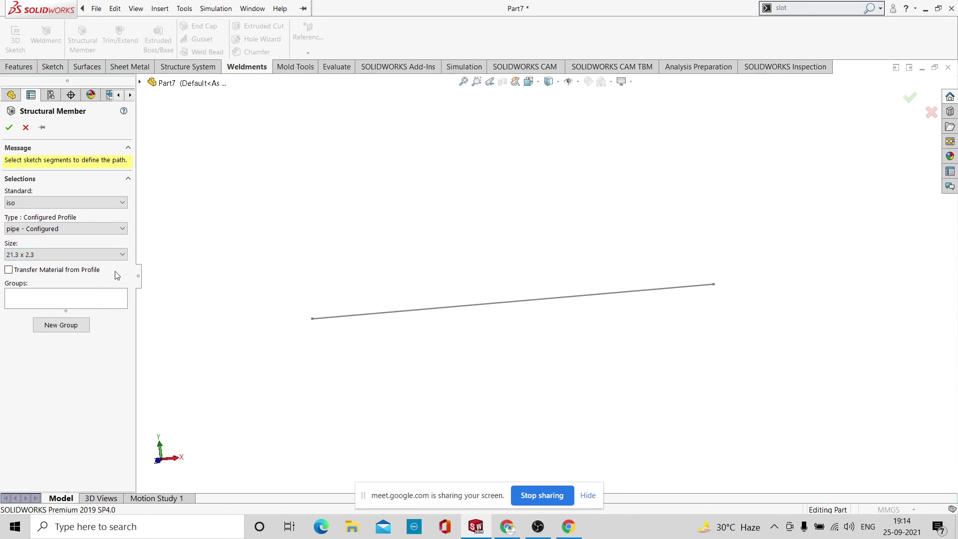
pyautogui.click(365, 317)
pyautogui.moveTo(439, 306); pyautogui.dragTo(341, 313, button='middle')
pyautogui.click(9, 128)
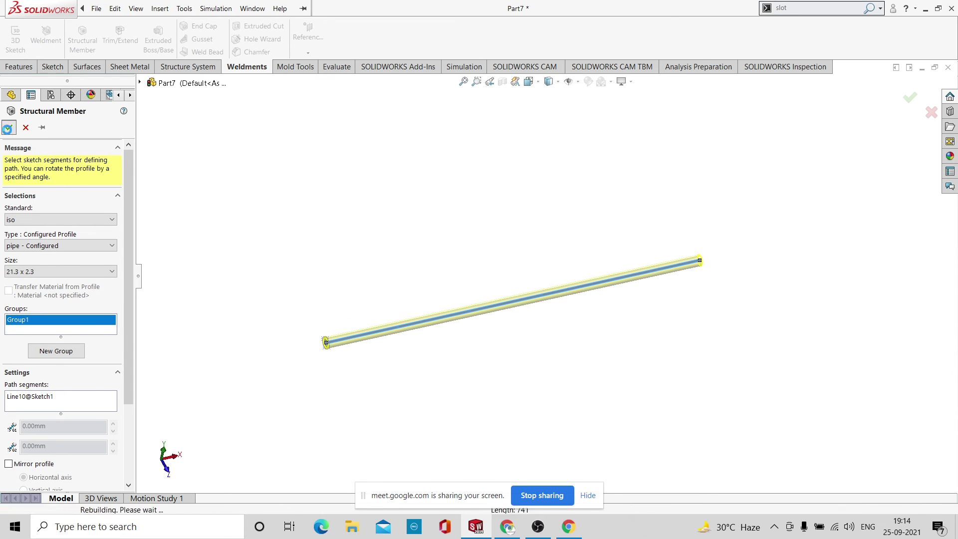
# Edit the pipe structural member and set its size to 33.7 x 4.0.
pyautogui.moveTo(428, 278); pyautogui.dragTo(510, 252, button='middle')
pyautogui.scroll(-10, 414, 338)
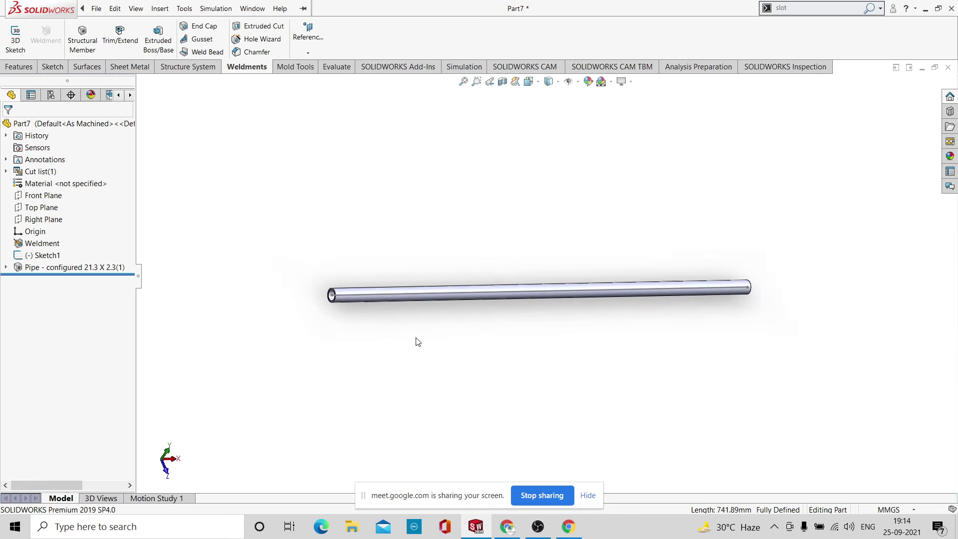
pyautogui.scroll(3, 460, 235)
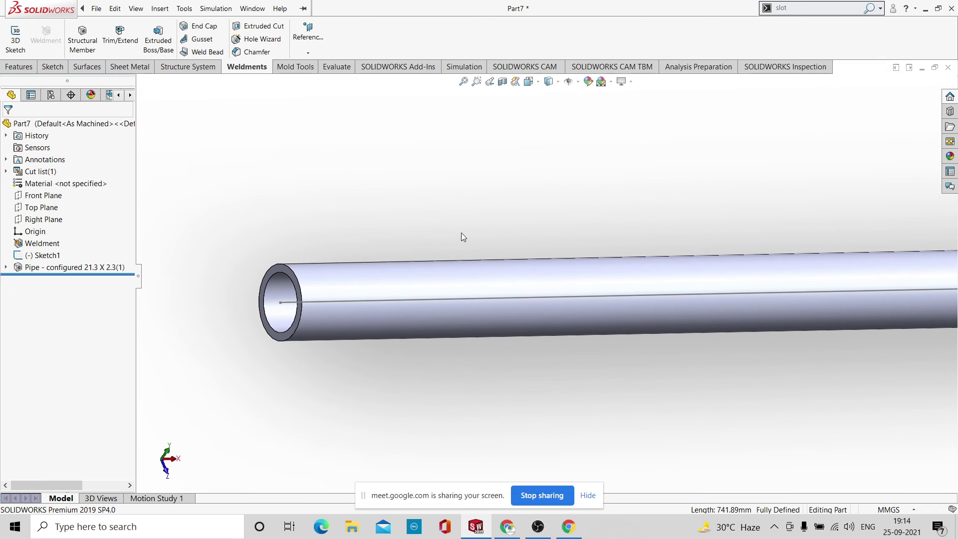
pyautogui.moveTo(459, 235); pyautogui.dragTo(483, 274, button='middle')
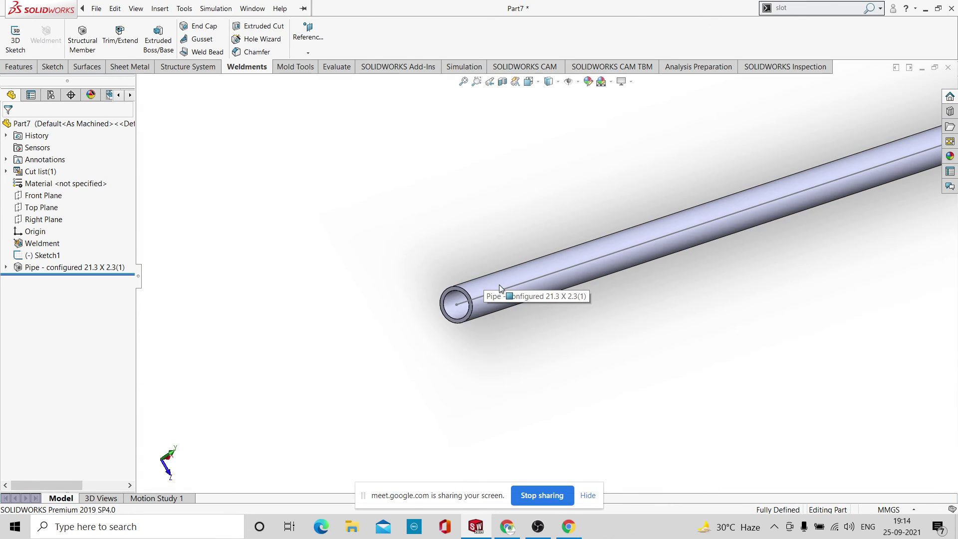
pyautogui.scroll(3, 501, 289)
pyautogui.scroll(-6, 644, 255)
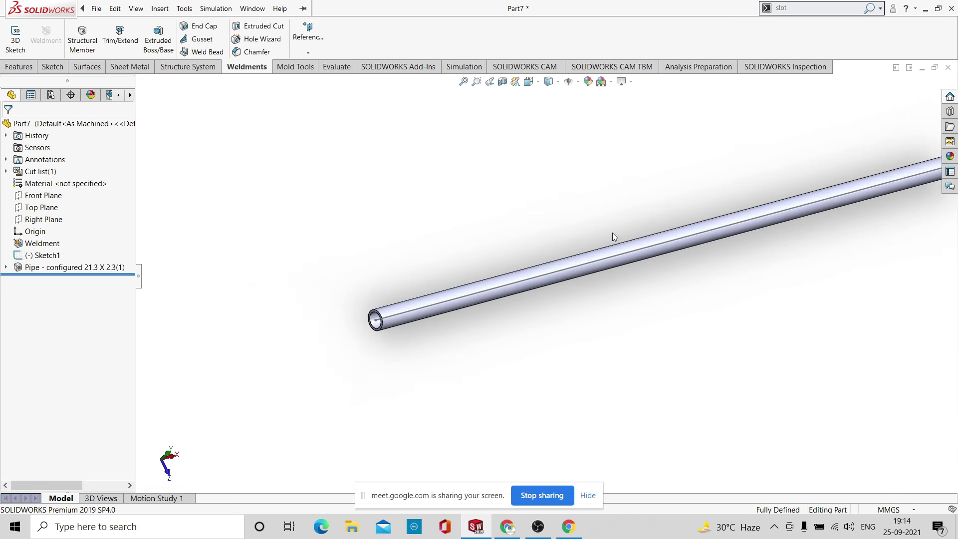
pyautogui.click(100, 270)
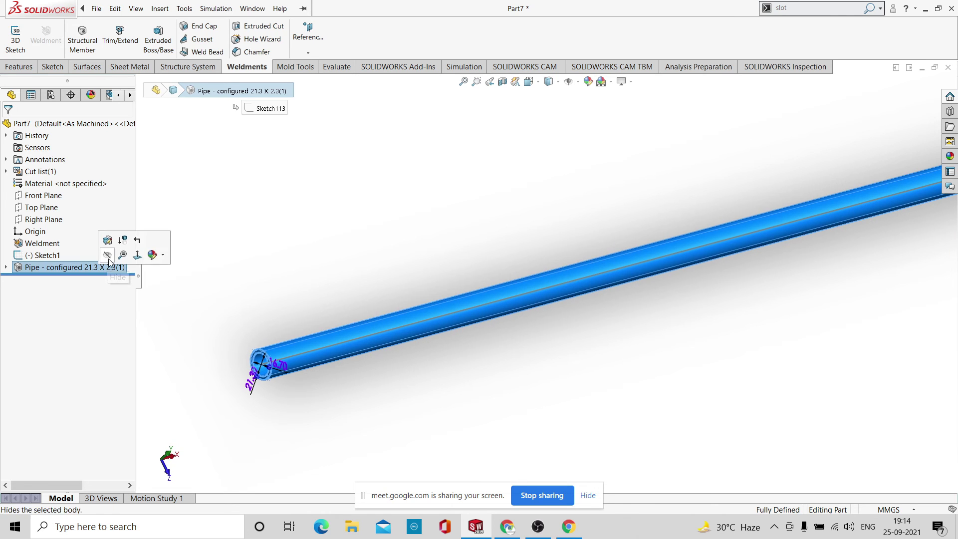
pyautogui.click(112, 248)
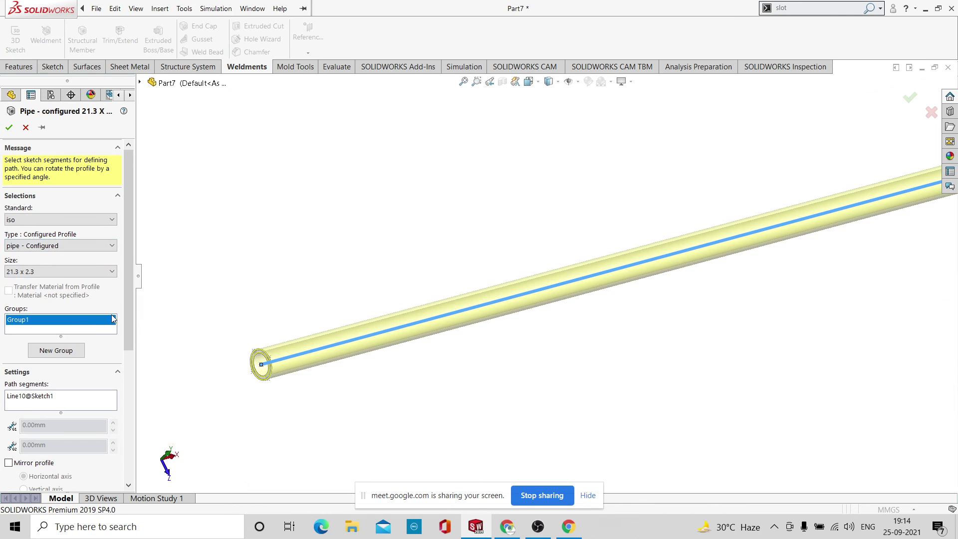
pyautogui.click(114, 275)
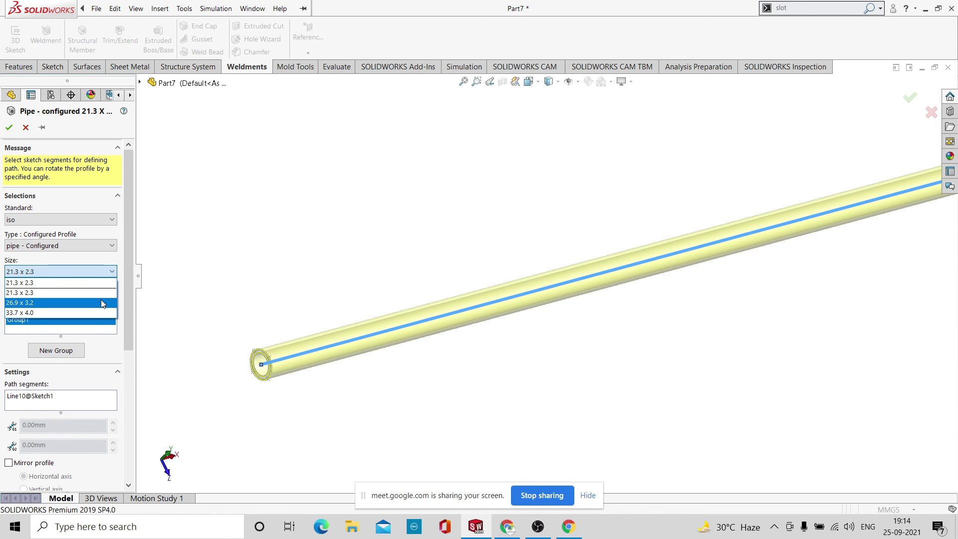
pyautogui.click(101, 313)
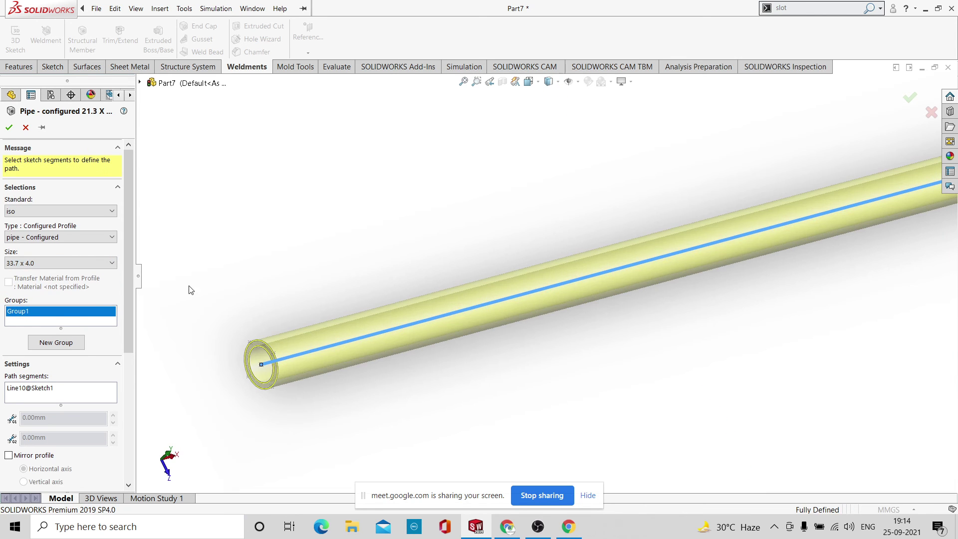
pyautogui.click(10, 128)
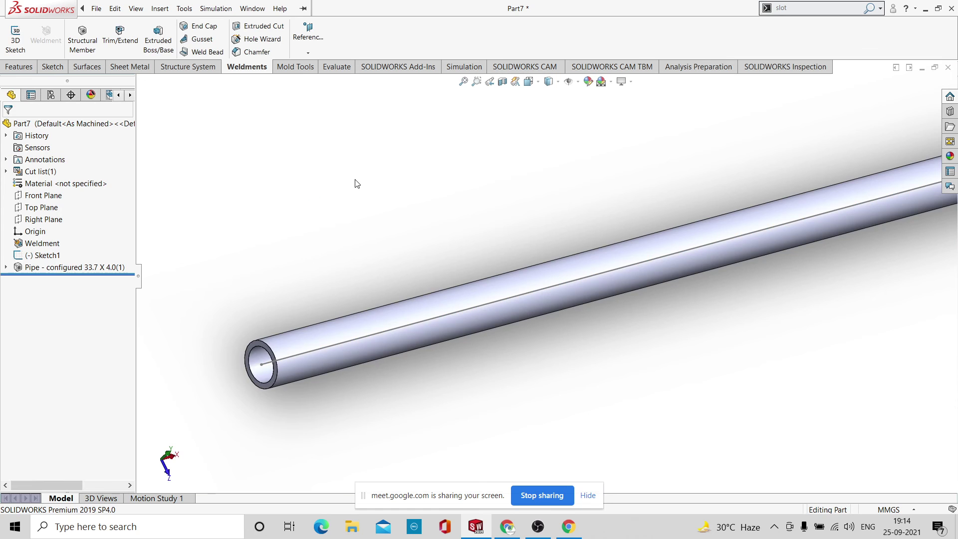
# Examine the 33.7 x 4.0 pipe's hollow end and full length from several angles and distances.
pyautogui.scroll(4, 413, 275)
pyautogui.moveTo(514, 220); pyautogui.dragTo(501, 265, button='middle')
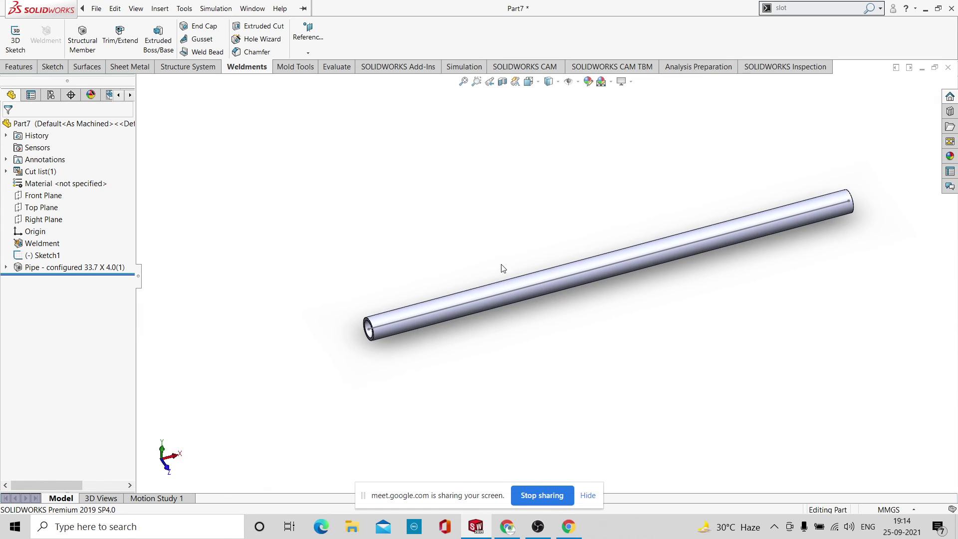
pyautogui.scroll(-6, 488, 310)
pyautogui.scroll(5, 462, 310)
pyautogui.moveTo(462, 310); pyautogui.dragTo(488, 285, button='middle')
pyautogui.scroll(-3, 556, 332)
pyautogui.scroll(2, 512, 275)
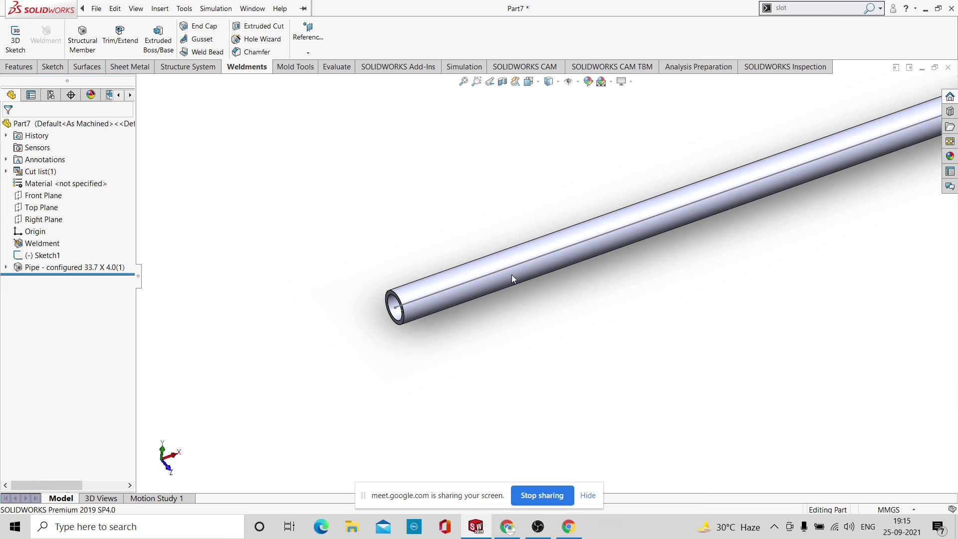
# Try size 26.9 x 3.2 on the pipe member, look through its settings, and discard the edit.
pyautogui.click(73, 268)
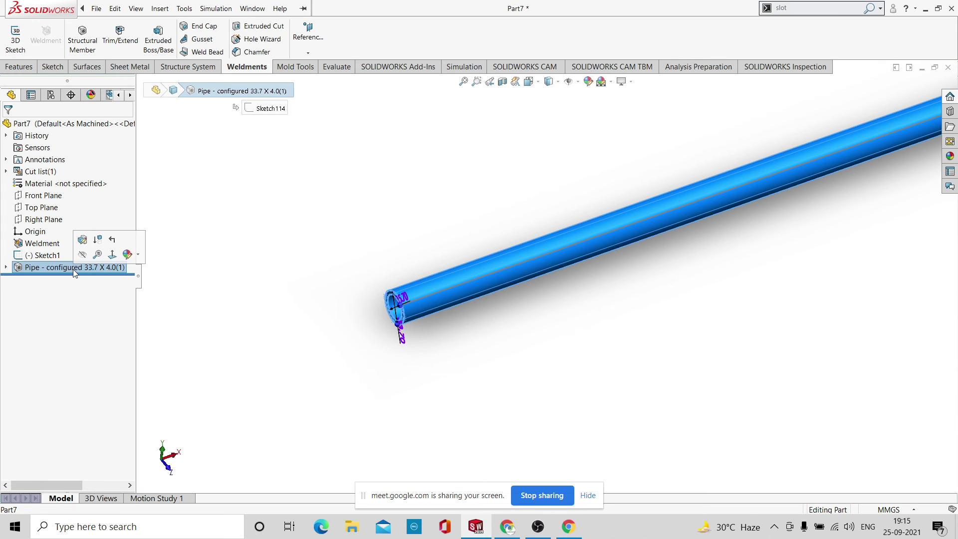
pyautogui.click(83, 240)
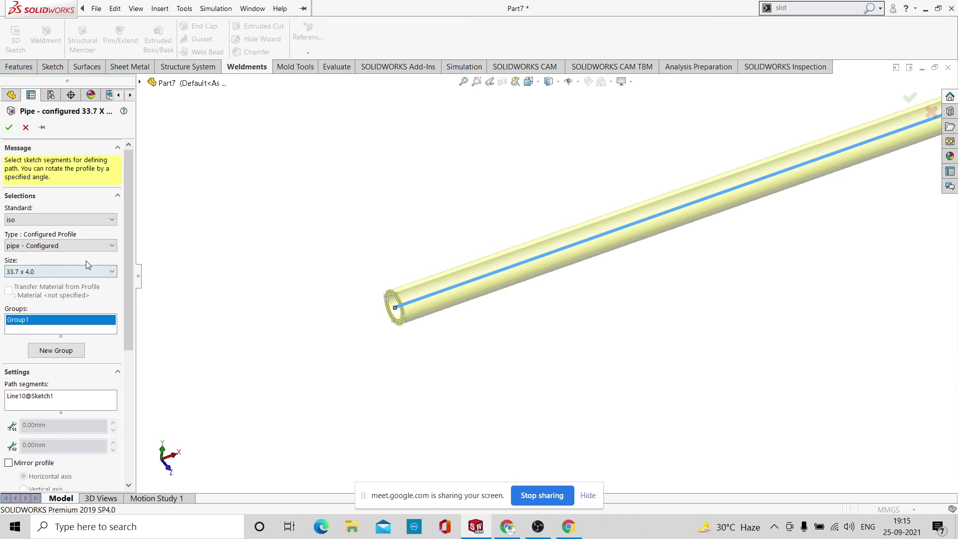
pyautogui.click(95, 271)
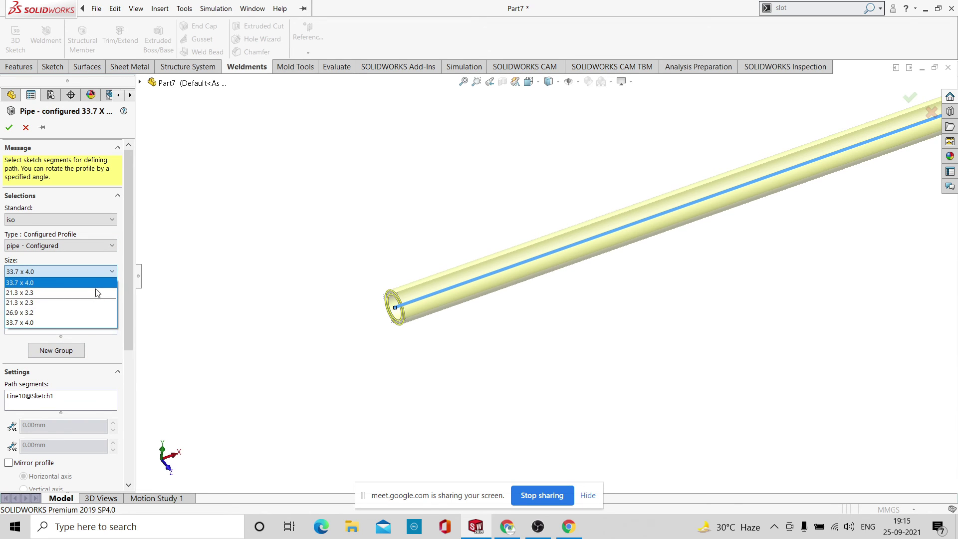
pyautogui.click(84, 312)
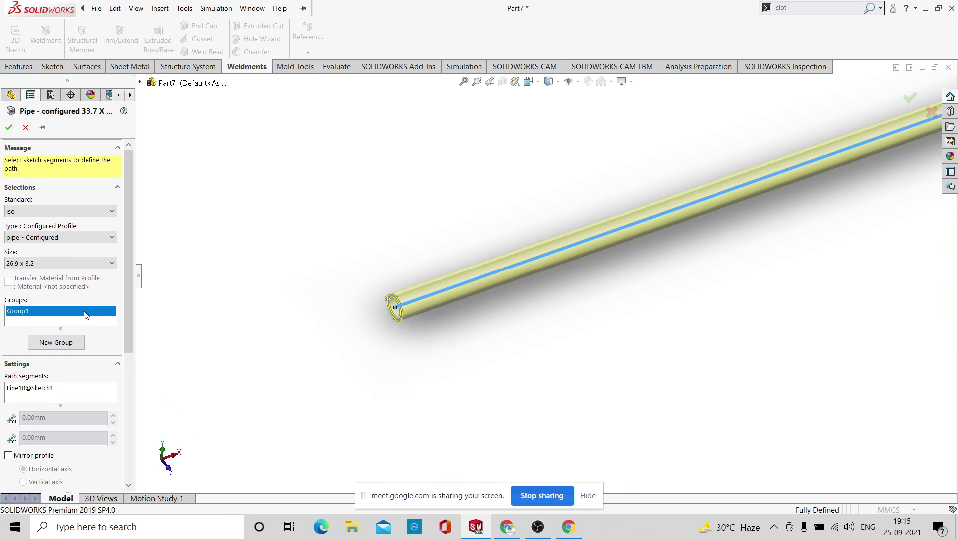
pyautogui.scroll(-2, 467, 308)
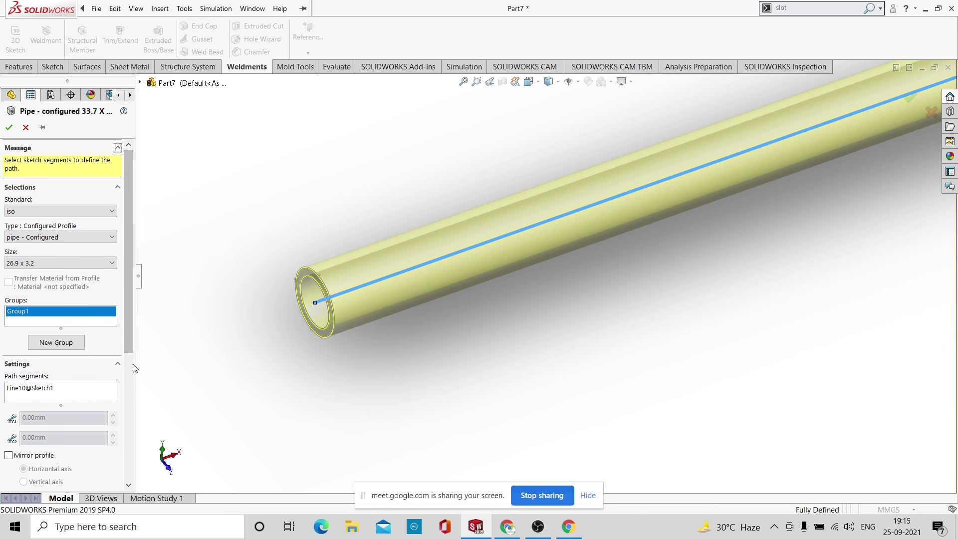
pyautogui.scroll(-5, 131, 378)
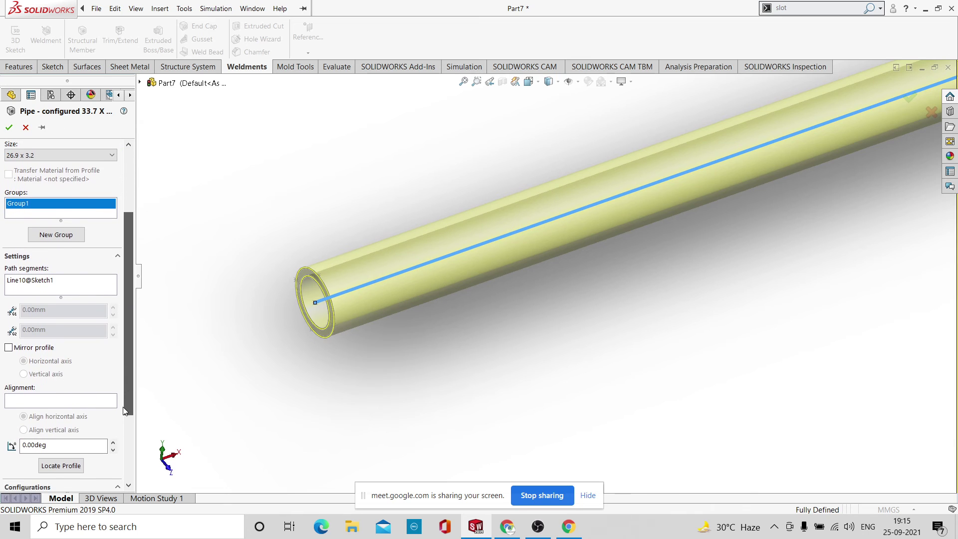
pyautogui.moveTo(123, 419); pyautogui.dragTo(106, 122)
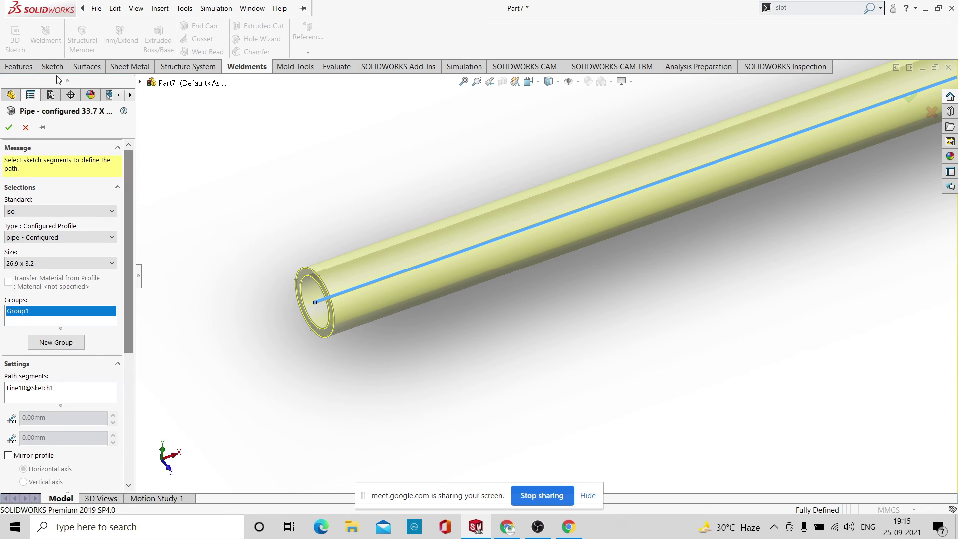
pyautogui.click(25, 129)
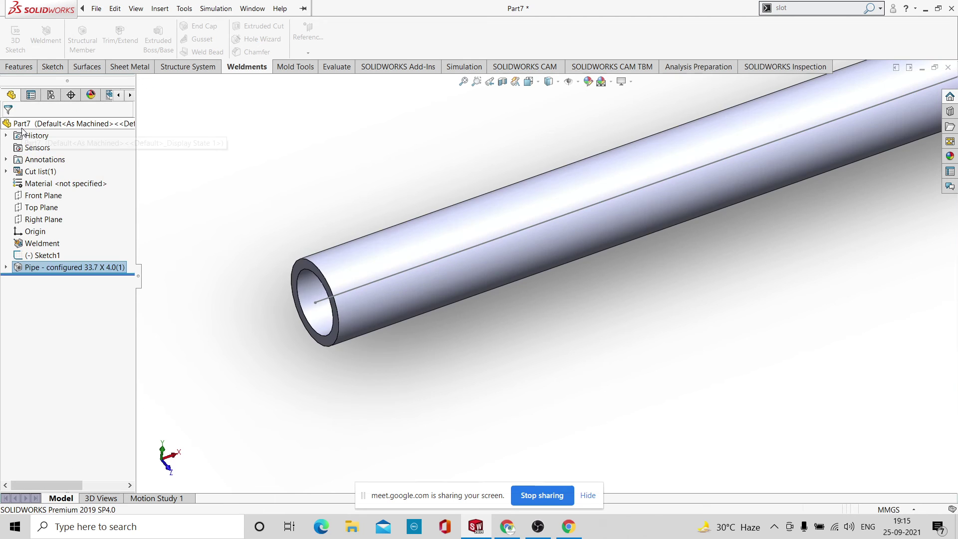
# Undo the pipe's size change and the pipe member itself, keeping the Weldment feature and the line sketch.
pyautogui.scroll(5, 402, 332)
pyautogui.scroll(3, 581, 279)
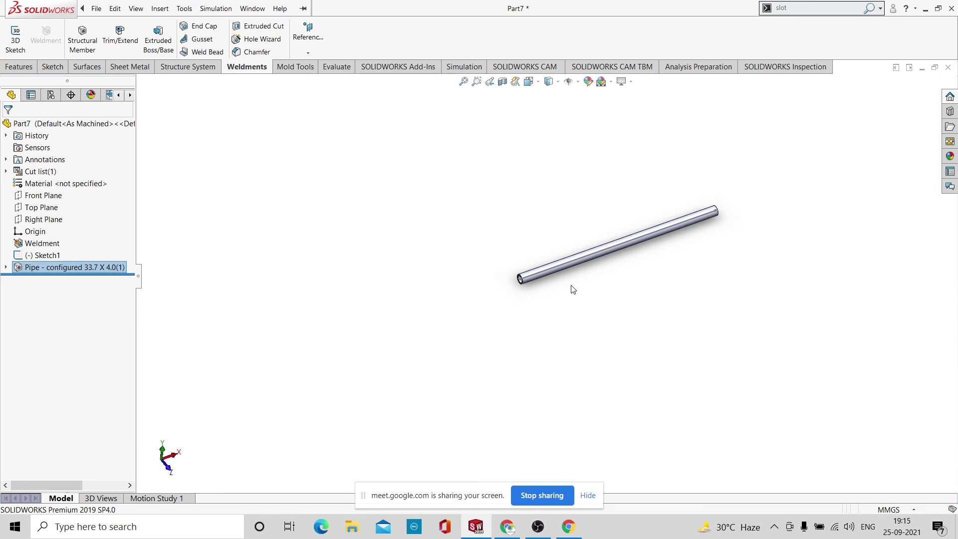
pyautogui.scroll(-4, 629, 265)
pyautogui.scroll(2, 650, 268)
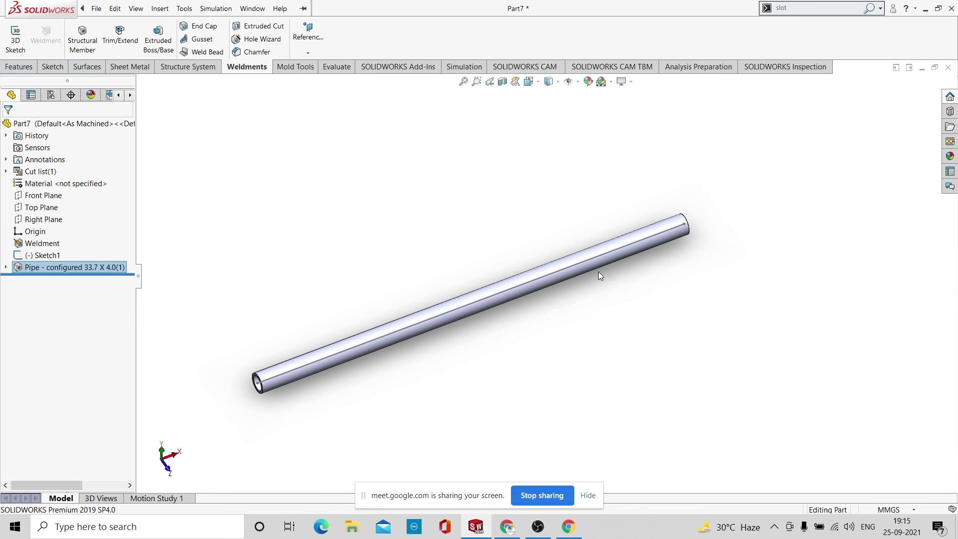
pyautogui.hotkey('ctrl', 'z')
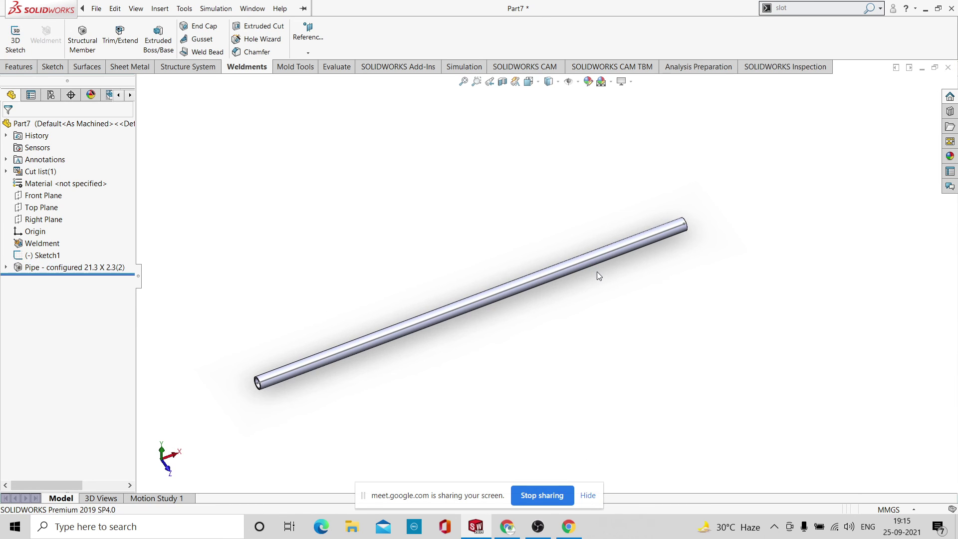
pyautogui.hotkey('ctrl', 'z')
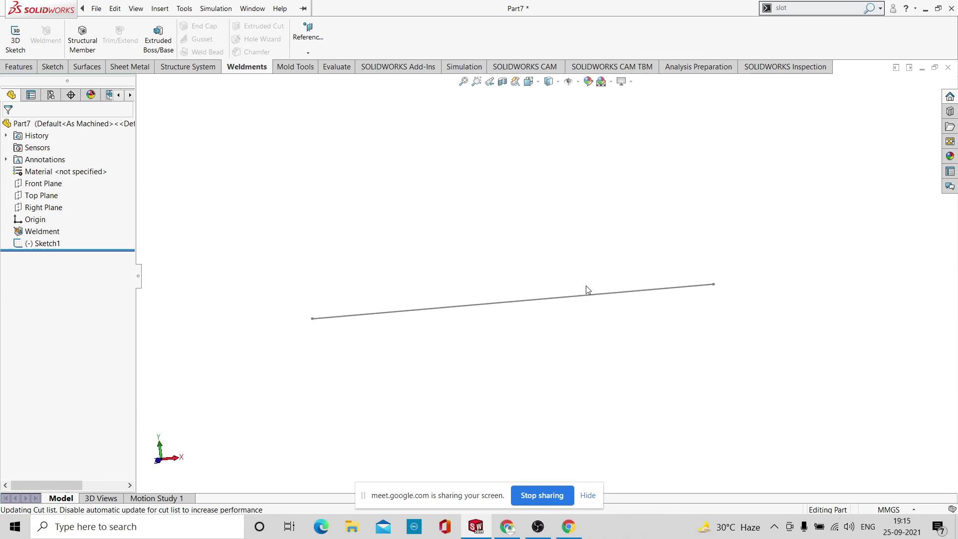
# Create an iso rectangular tube structural member, size 50 x 30 x 2.6, along the sketched line.
pyautogui.moveTo(556, 202)
pyautogui.mouseDown(button='middle')
pyautogui.moveTo(640, 364)
pyautogui.moveTo(579, 308)
pyautogui.mouseUp(button='middle')
pyautogui.scroll(-3, 481, 327)
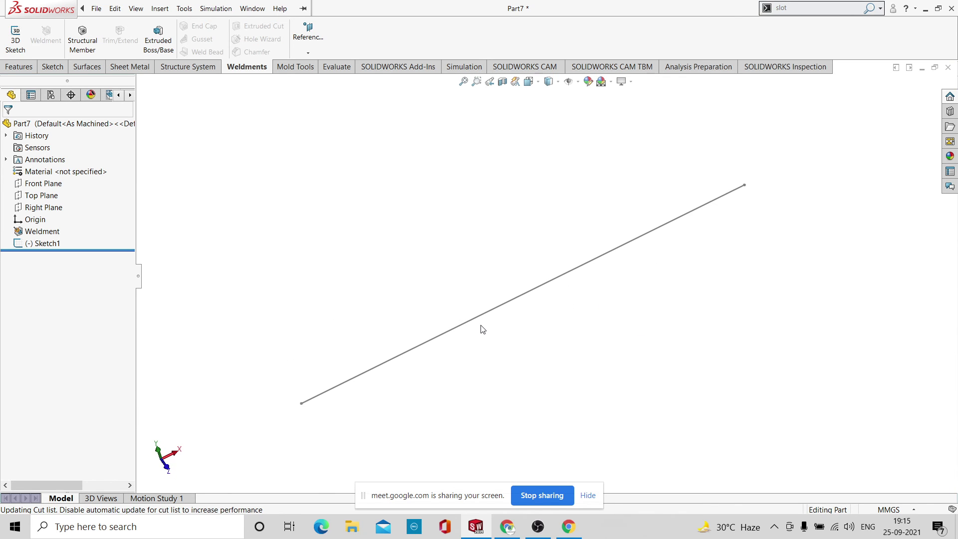
pyautogui.scroll(2, 488, 332)
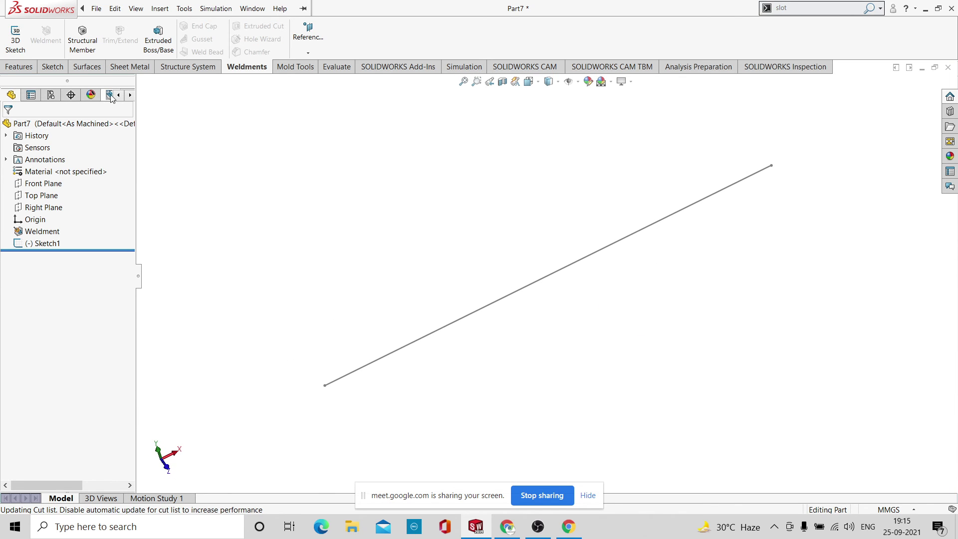
pyautogui.click(84, 42)
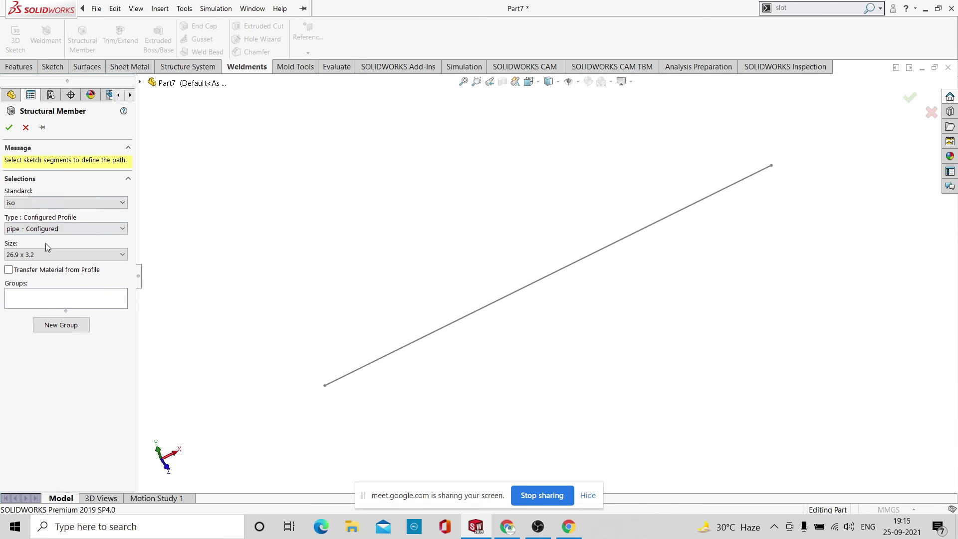
pyautogui.click(124, 229)
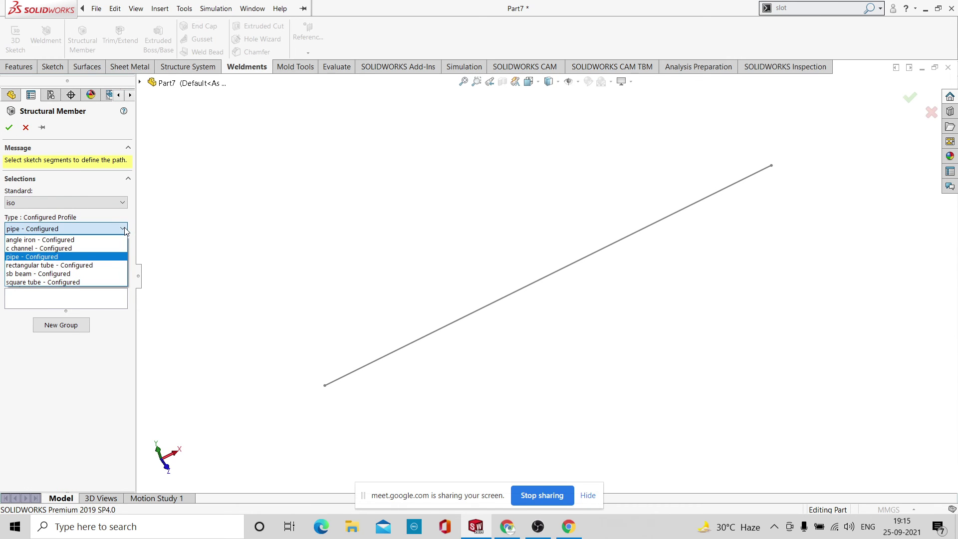
pyautogui.click(105, 265)
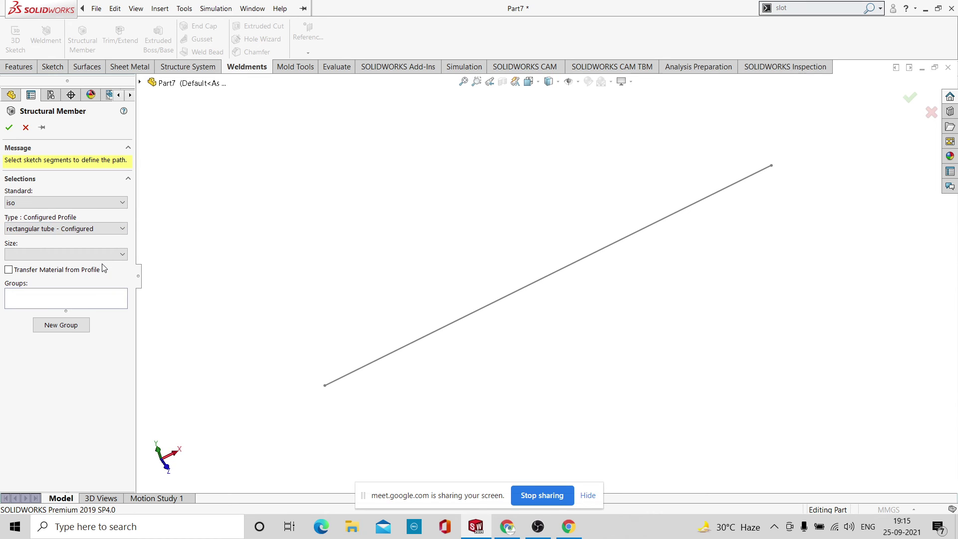
pyautogui.click(123, 254)
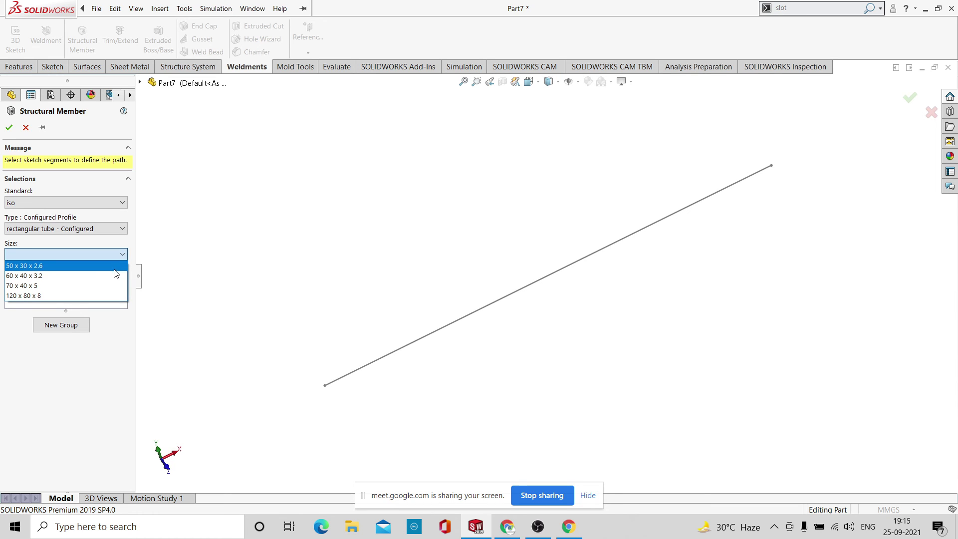
pyautogui.click(116, 266)
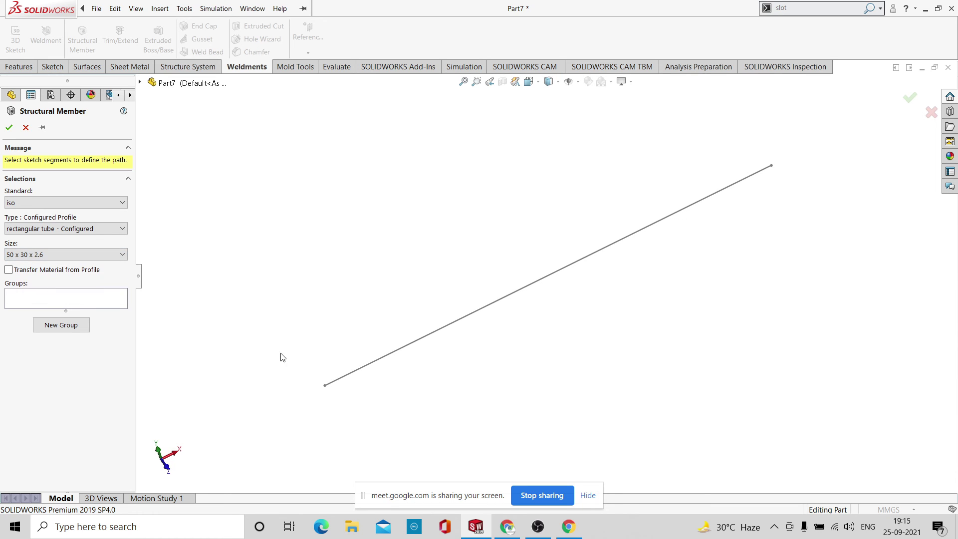
pyautogui.click(370, 366)
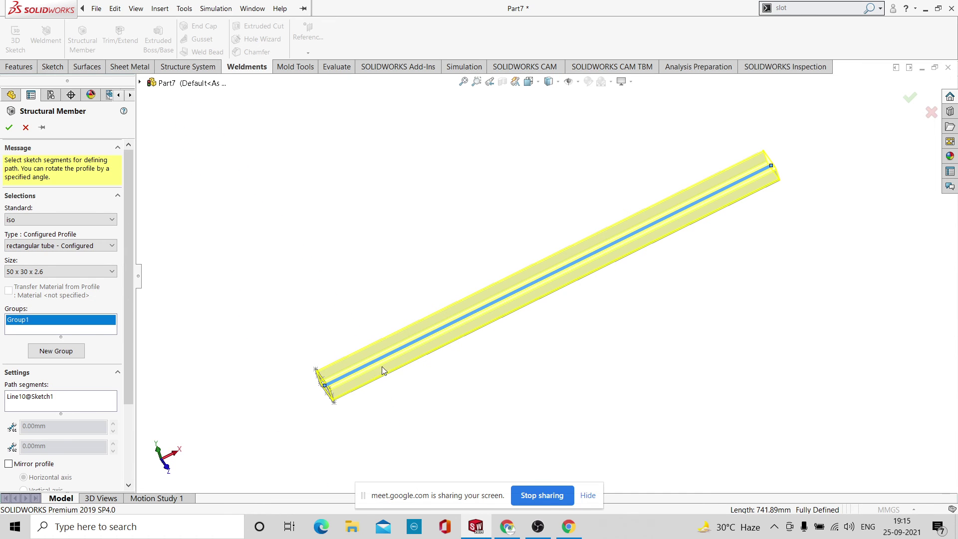
pyautogui.moveTo(438, 396); pyautogui.dragTo(503, 300, button='middle')
pyautogui.scroll(-3, 503, 300)
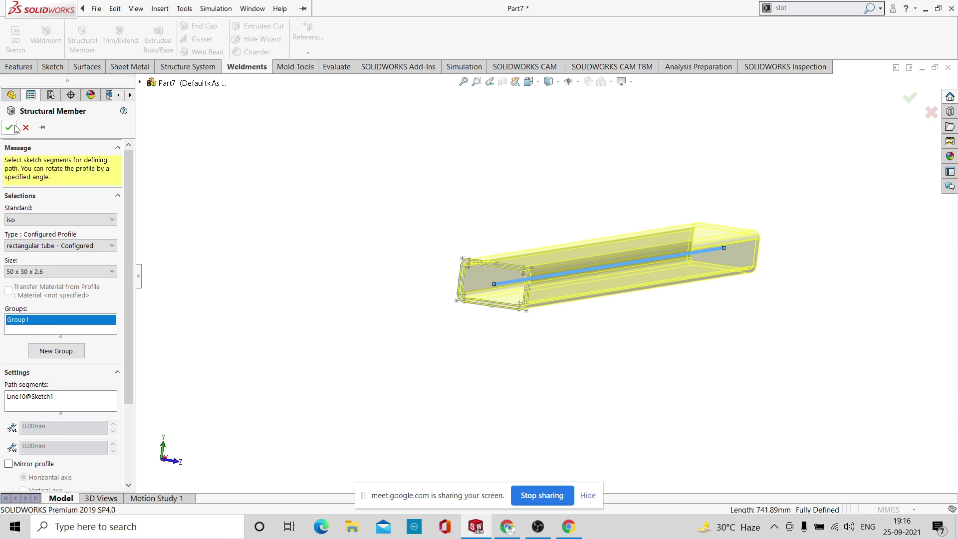
pyautogui.click(911, 98)
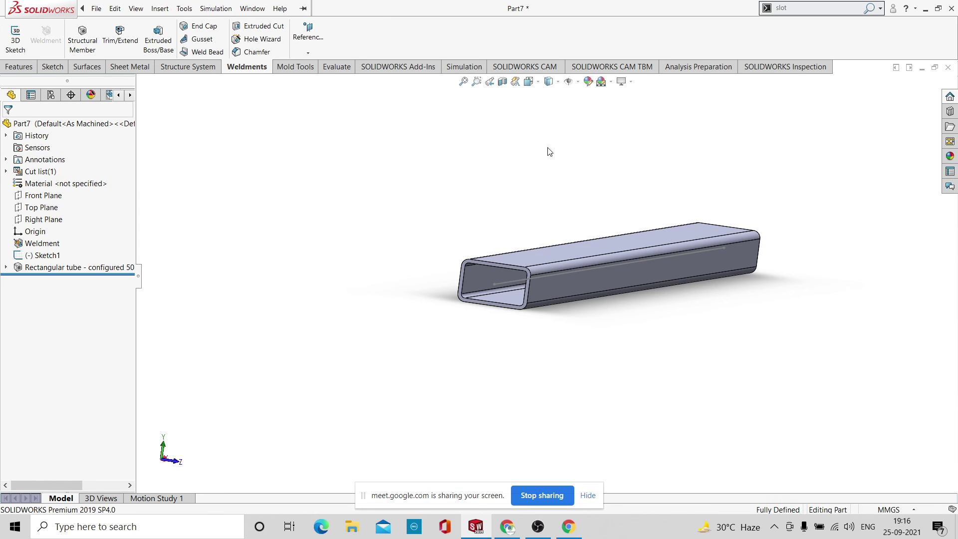
# Change the rectangular tube member's size to 120 x 80 x 8.
pyautogui.moveTo(549, 151); pyautogui.dragTo(538, 230, button='middle')
pyautogui.scroll(-5, 562, 280)
pyautogui.scroll(5, 561, 280)
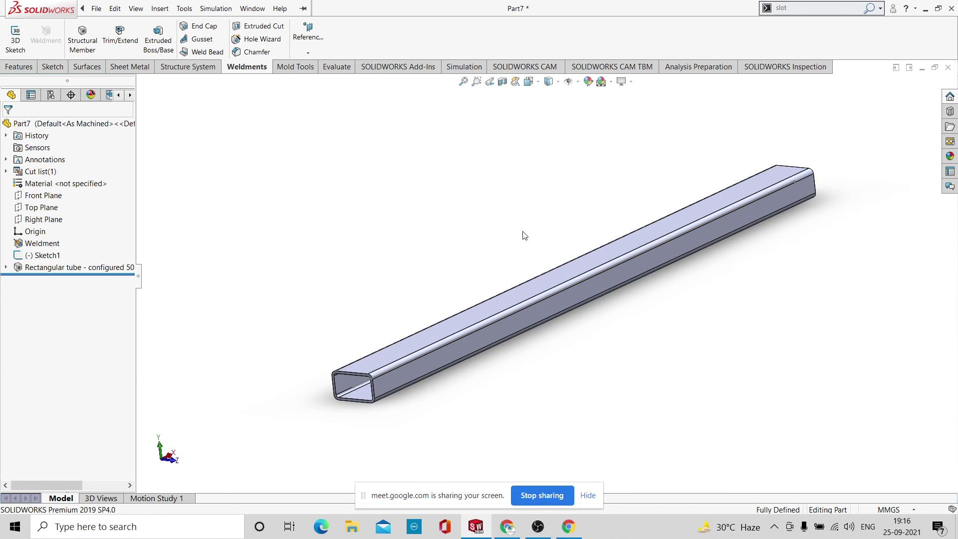
pyautogui.click(91, 273)
pyautogui.click(96, 240)
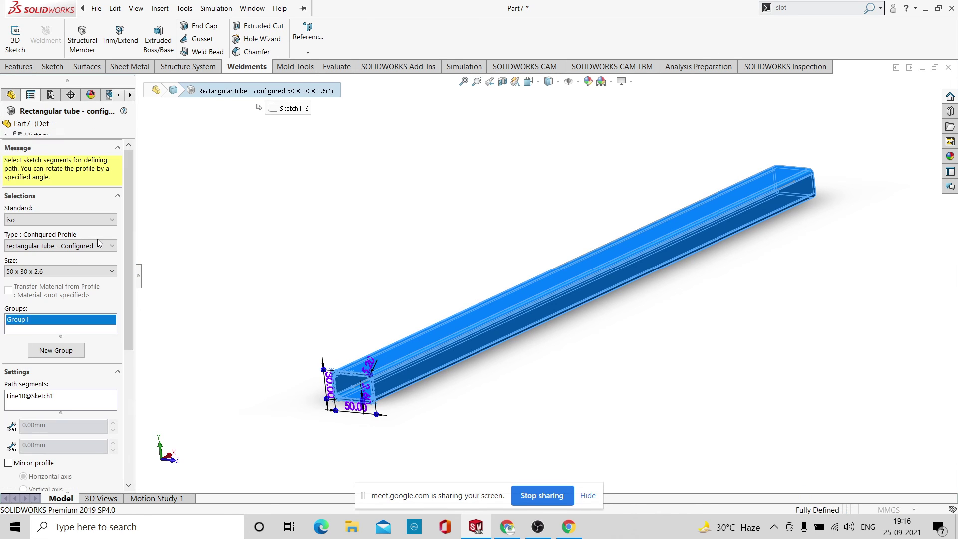
pyautogui.click(112, 273)
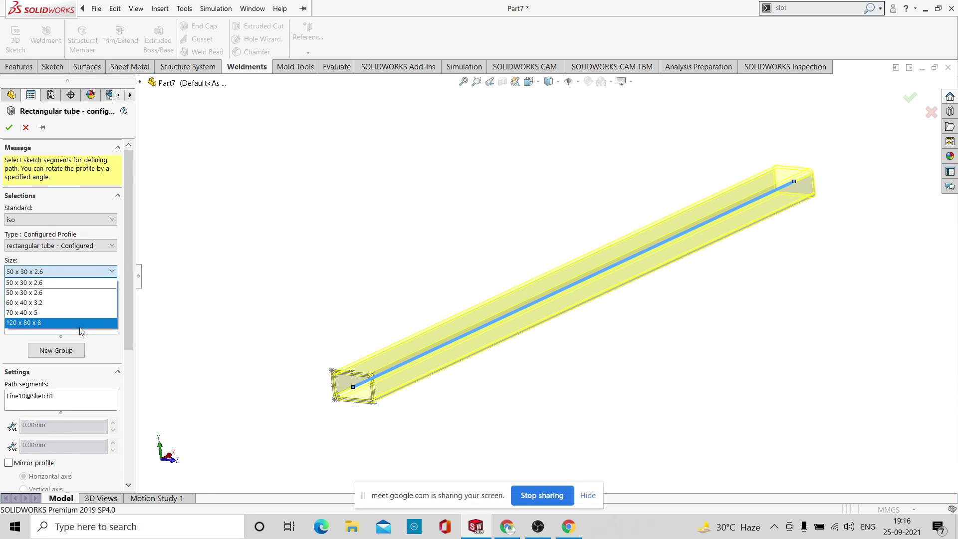
pyautogui.click(80, 324)
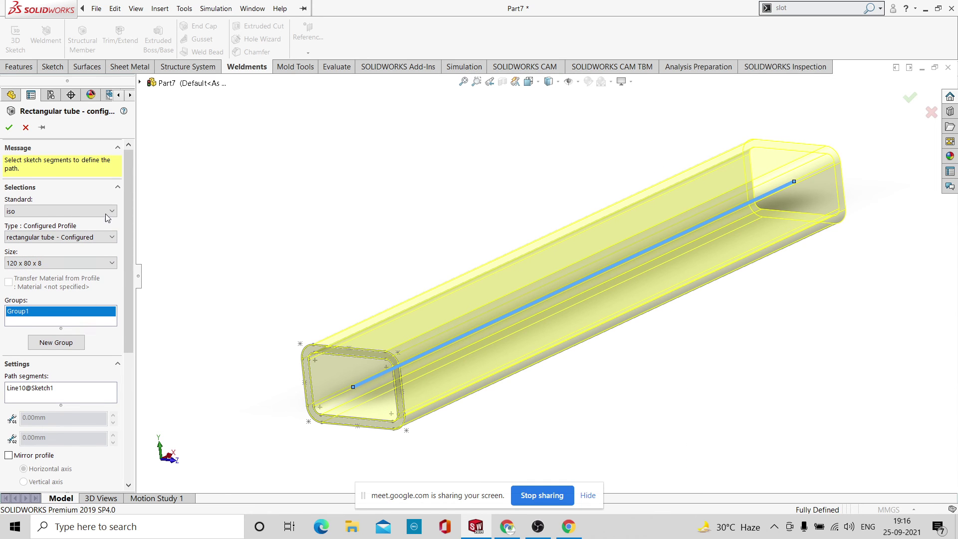
pyautogui.click(9, 128)
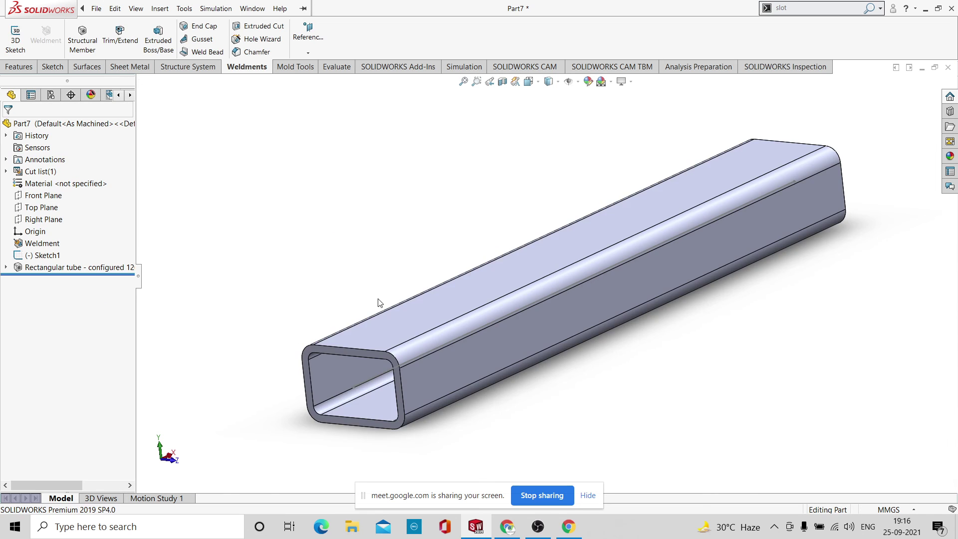
# Examine the 120 x 80 x 8 rectangular tube's hollow end and full length from several angles.
pyautogui.scroll(2, 379, 302)
pyautogui.moveTo(357, 227); pyautogui.dragTo(381, 209, button='middle')
pyautogui.moveTo(591, 331); pyautogui.dragTo(601, 446, button='middle')
pyautogui.moveTo(581, 267); pyautogui.dragTo(609, 278, button='middle')
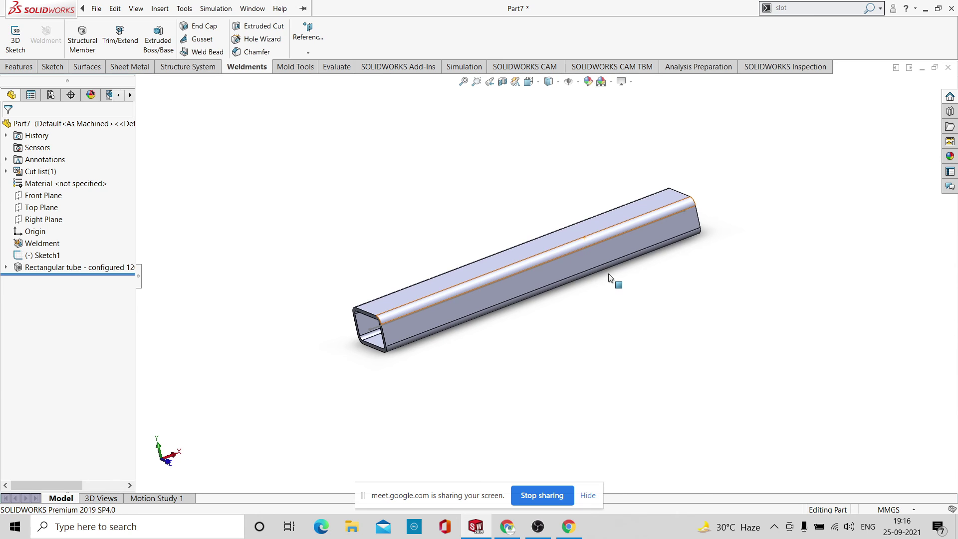
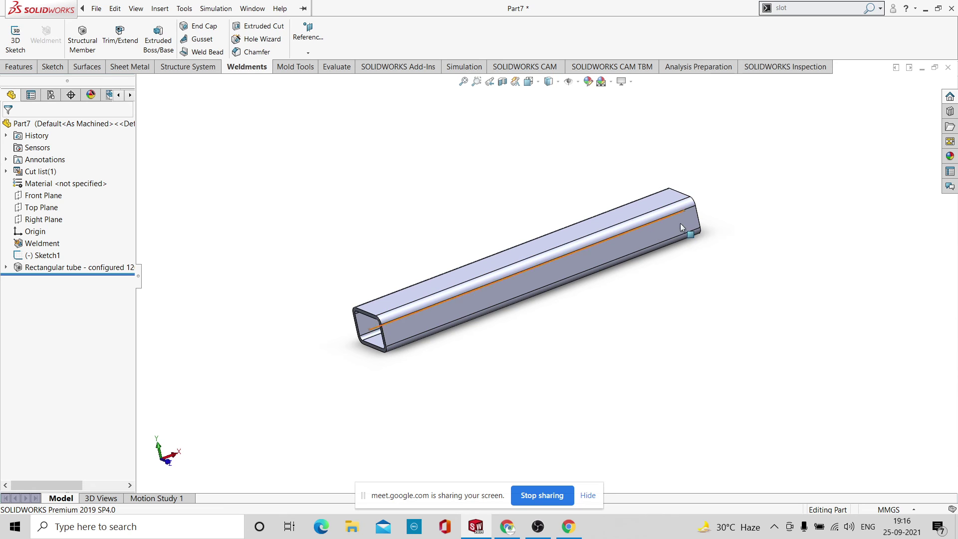
pyautogui.press('z')
pyautogui.moveTo(707, 186); pyautogui.dragTo(649, 216, button='middle')
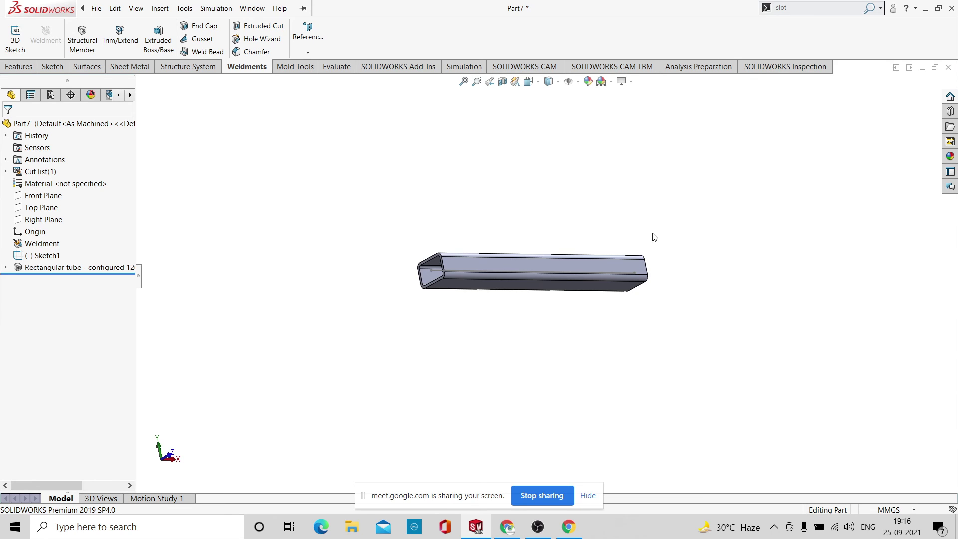
pyautogui.moveTo(599, 196); pyautogui.dragTo(645, 239, button='middle')
pyautogui.scroll(-3, 595, 286)
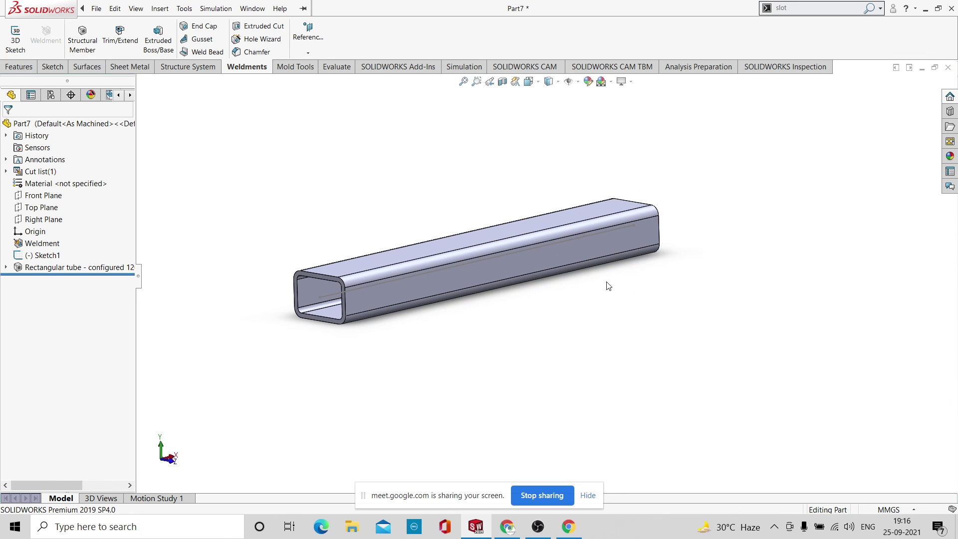
# Undo the rectangular tube's size change and the tube member itself, keeping the Weldment feature and the line sketch.
pyautogui.hotkey('ctrl', 'z')
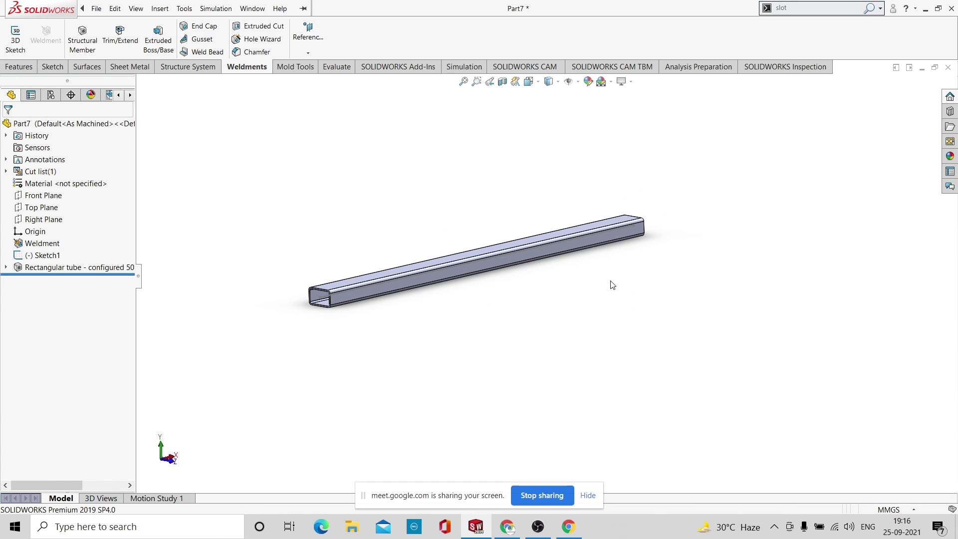
pyautogui.hotkey('ctrl', 'z')
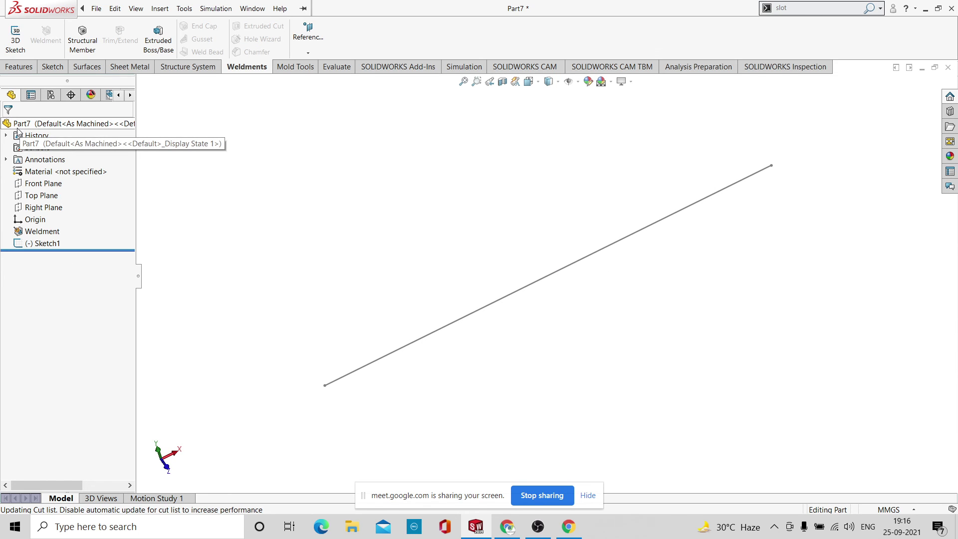
pyautogui.scroll(2, 559, 259)
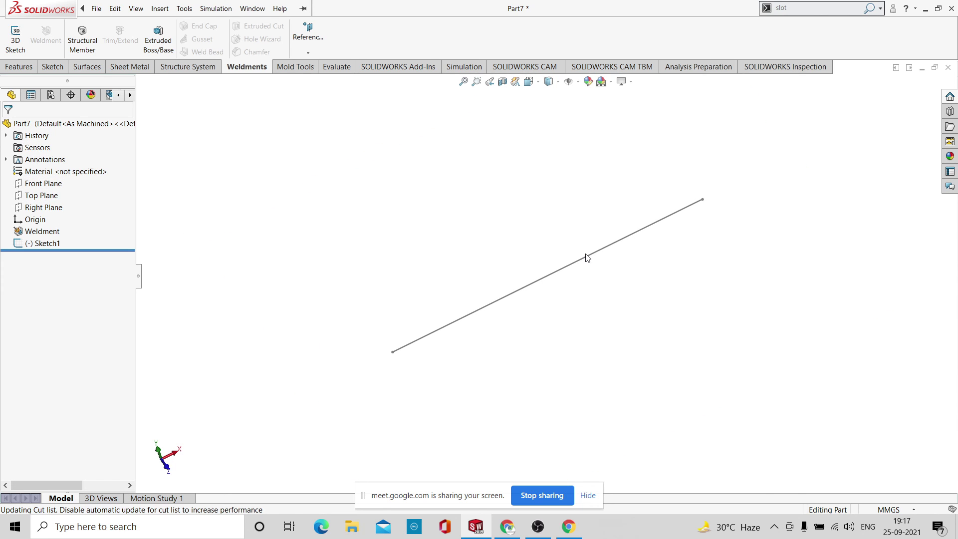
pyautogui.moveTo(576, 256)
pyautogui.mouseDown(button='middle')
pyautogui.moveTo(610, 325)
pyautogui.moveTo(614, 301)
pyautogui.mouseUp(button='middle')
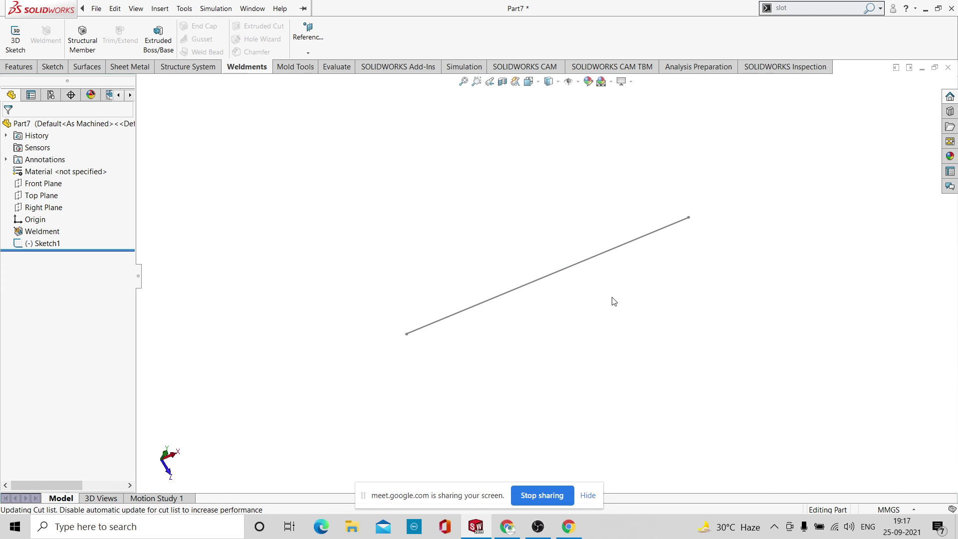
pyautogui.scroll(-3, 569, 298)
pyautogui.scroll(2, 539, 284)
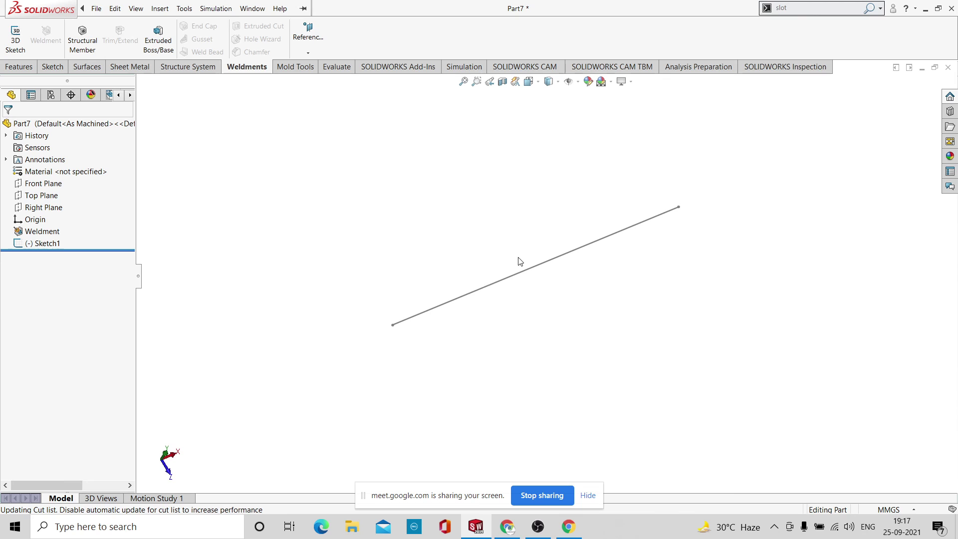
pyautogui.scroll(-2, 524, 263)
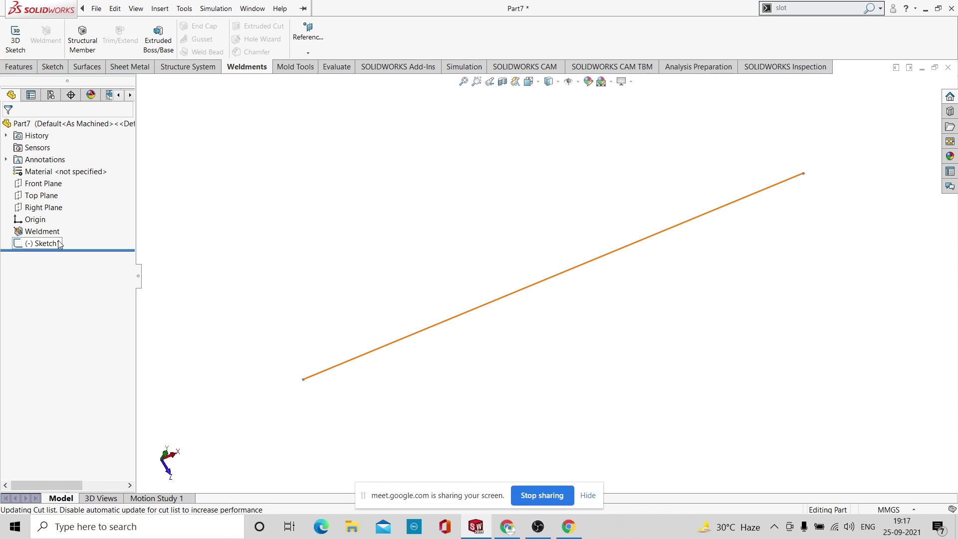
# Create an iso sb beam structural member, size 80 x 6, along the sketched line.
pyautogui.click(82, 37)
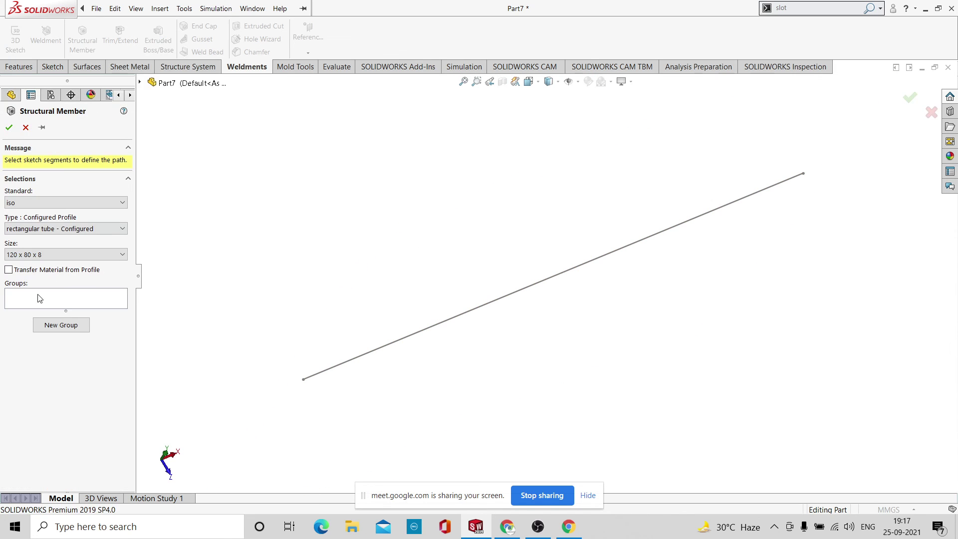
pyautogui.click(124, 229)
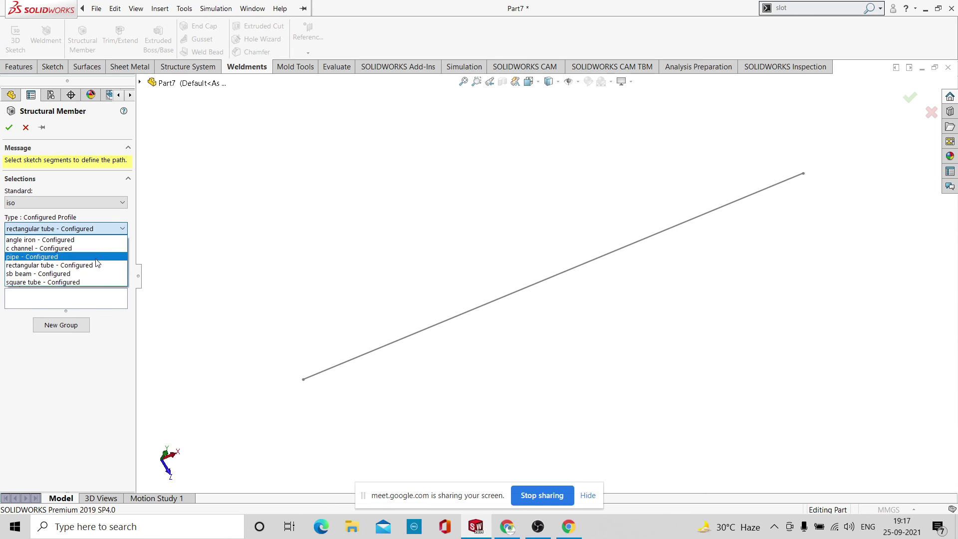
pyautogui.click(83, 277)
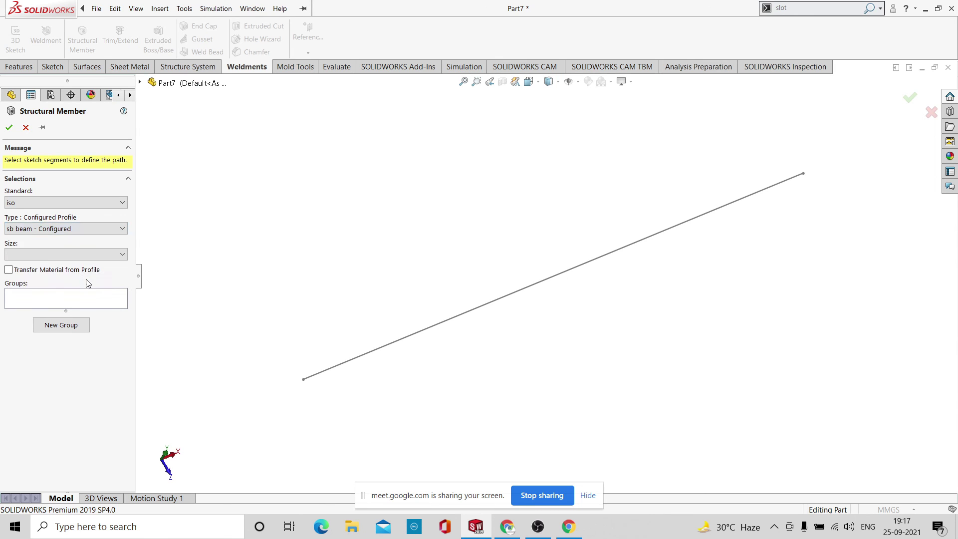
pyautogui.click(113, 256)
pyautogui.click(30, 266)
pyautogui.click(333, 371)
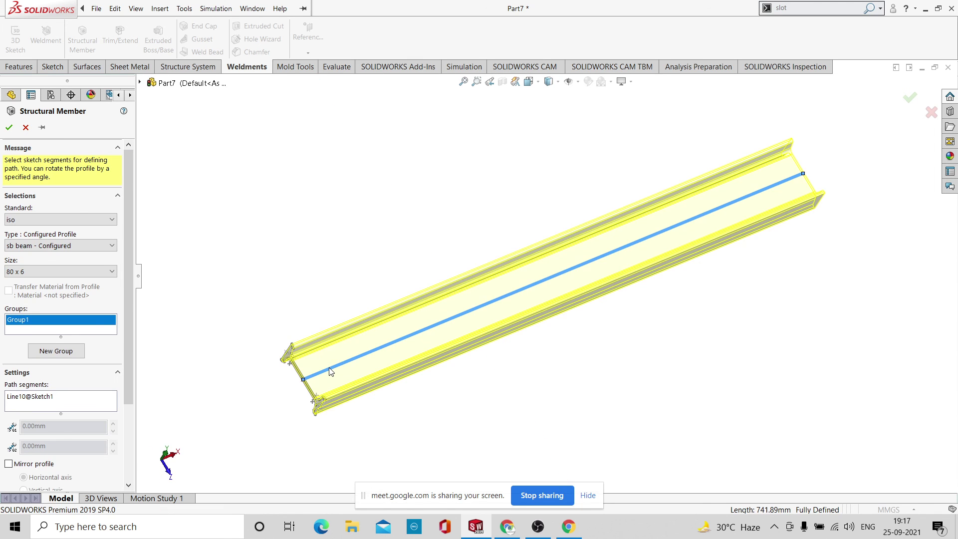
pyautogui.moveTo(350, 261); pyautogui.dragTo(396, 241, button='middle')
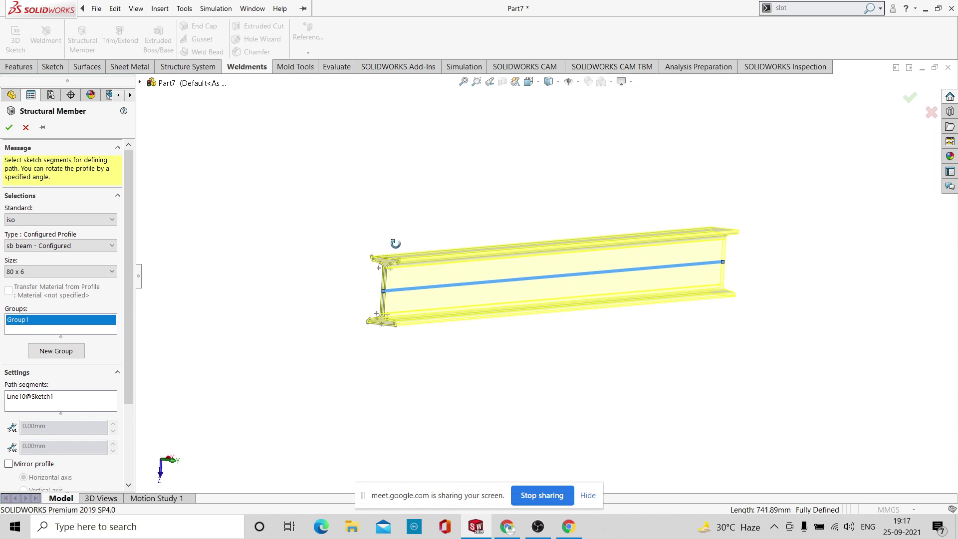
pyautogui.scroll(-3, 398, 274)
pyautogui.scroll(-1, 397, 274)
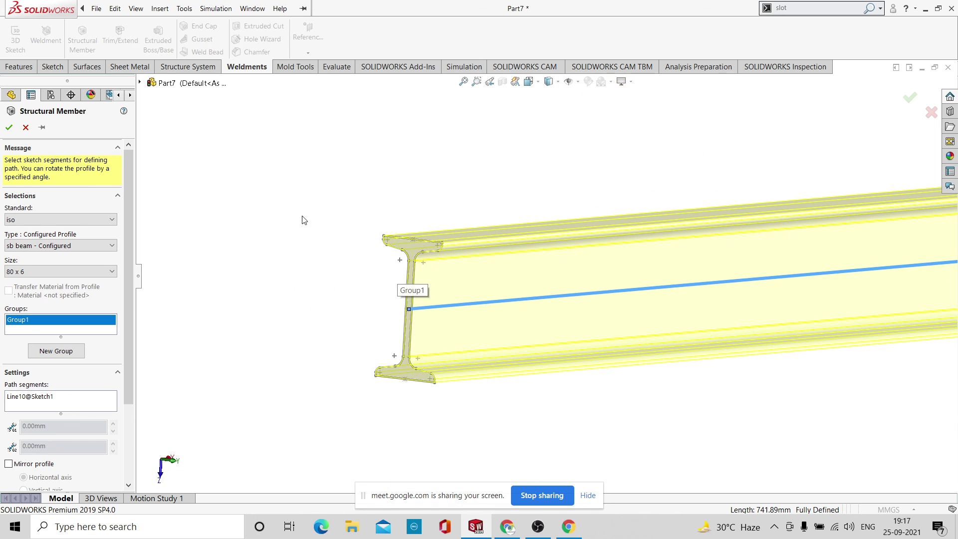
pyautogui.click(9, 127)
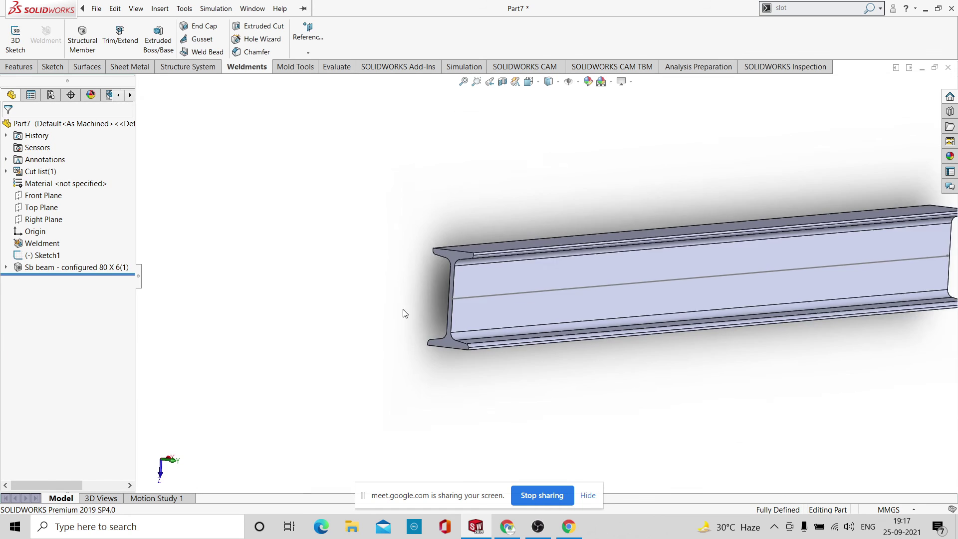
# Examine the 80 x 6 beam's I-shaped end profile, flanges and web from several angles and distances.
pyautogui.scroll(1, 403, 309)
pyautogui.moveTo(402, 309); pyautogui.dragTo(334, 234, button='middle')
pyautogui.scroll(3, 411, 308)
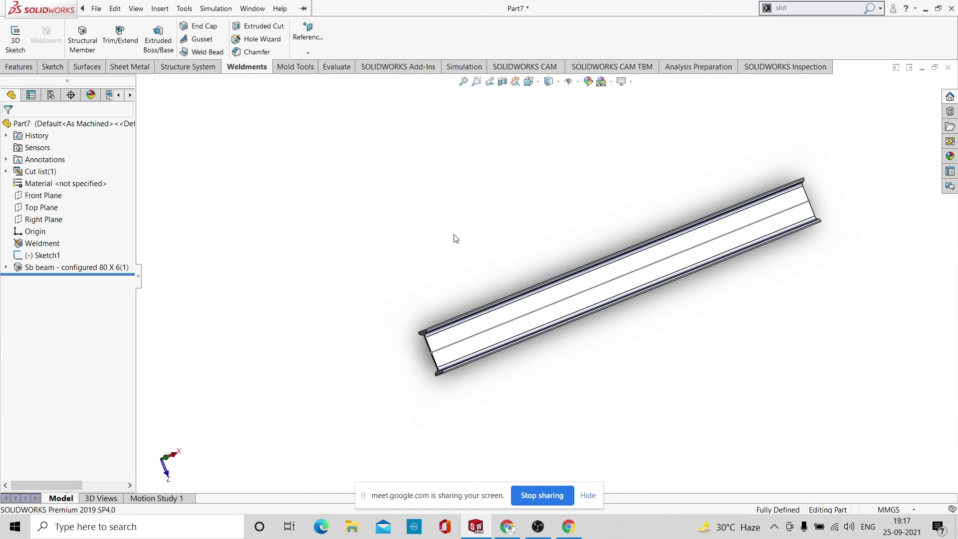
pyautogui.moveTo(455, 238); pyautogui.dragTo(524, 316, button='middle')
pyautogui.scroll(-6, 553, 252)
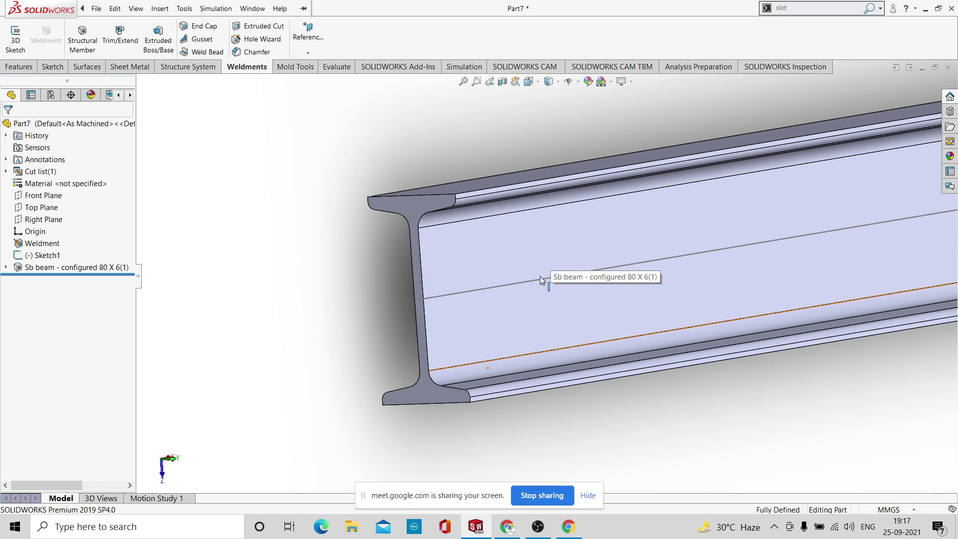
pyautogui.scroll(3, 553, 249)
pyautogui.scroll(3, 561, 281)
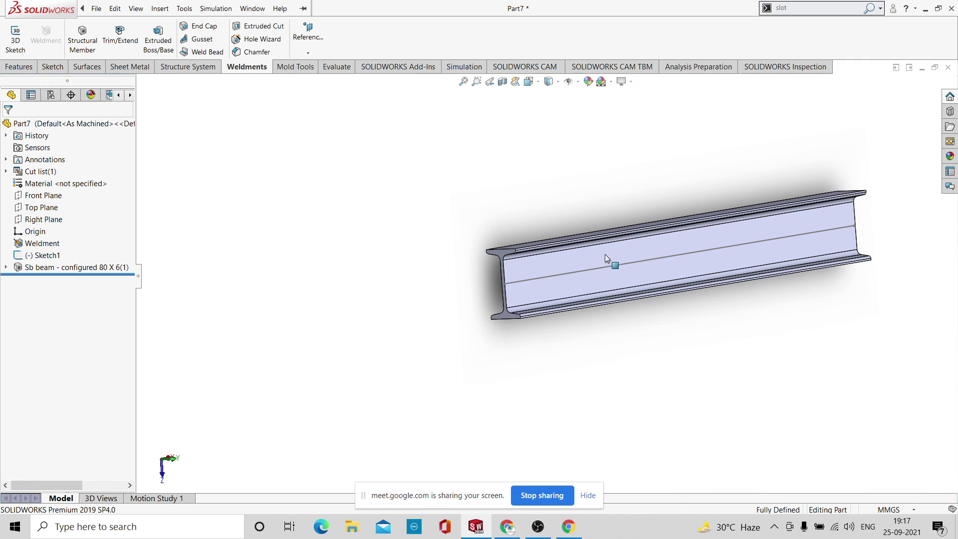
pyautogui.moveTo(639, 245); pyautogui.dragTo(657, 278, button='middle')
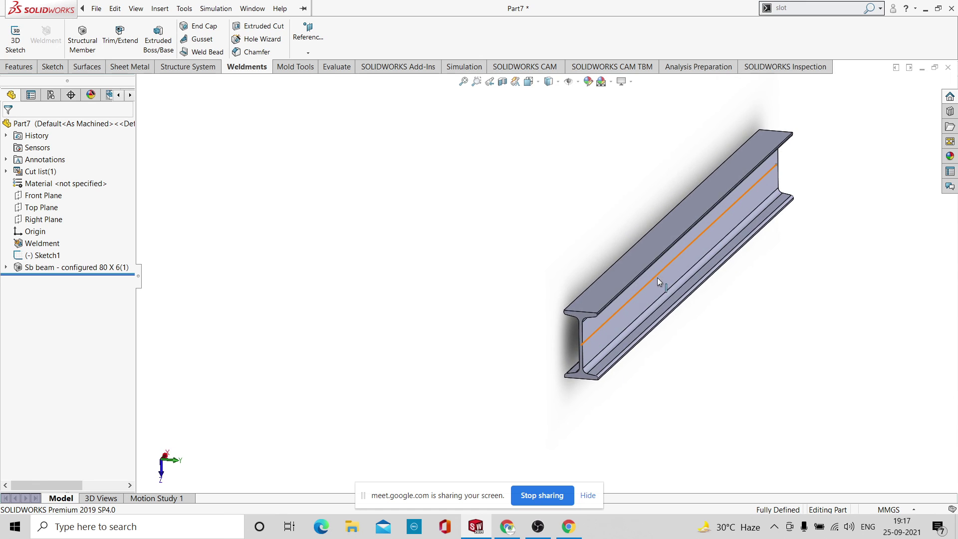
pyautogui.scroll(-2, 649, 287)
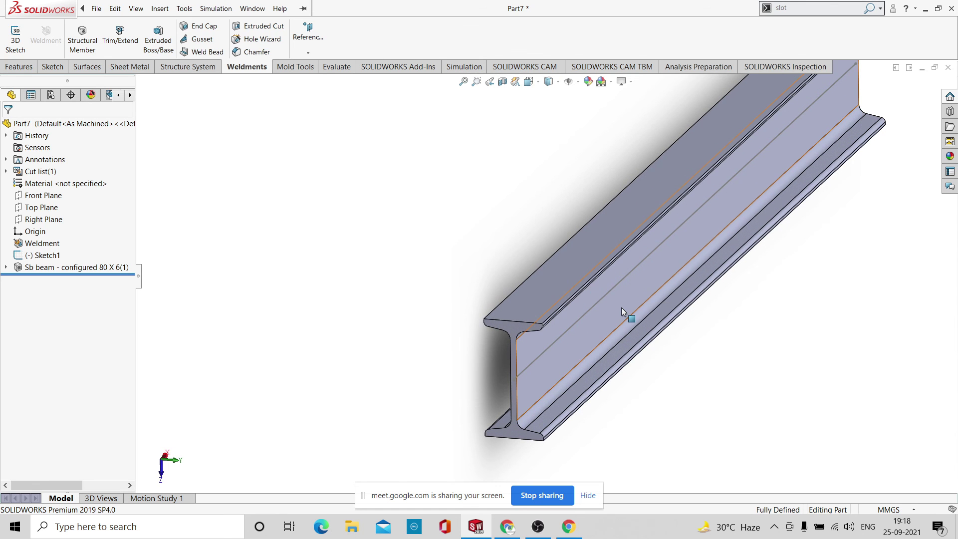
pyautogui.scroll(3, 648, 289)
pyautogui.moveTo(649, 291); pyautogui.dragTo(610, 239, button='middle')
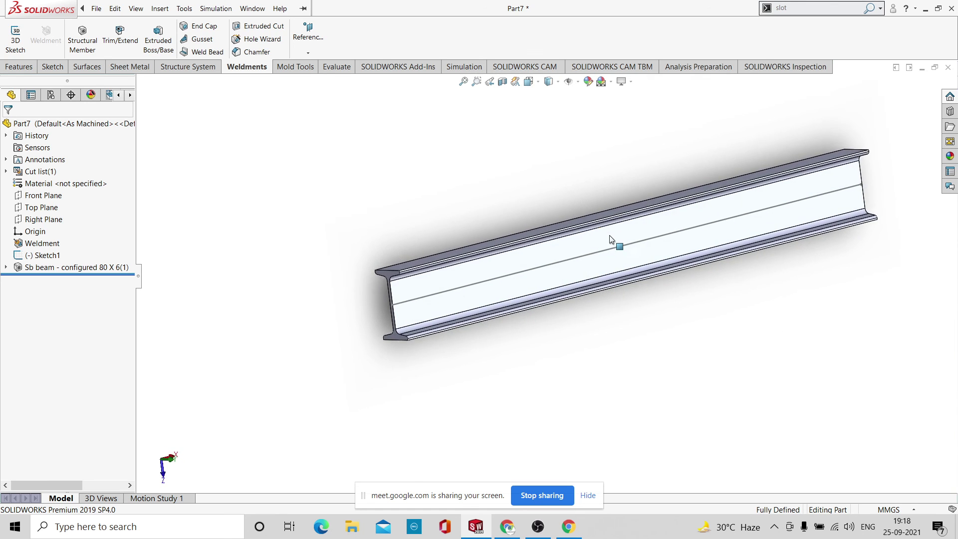
pyautogui.scroll(-3, 610, 239)
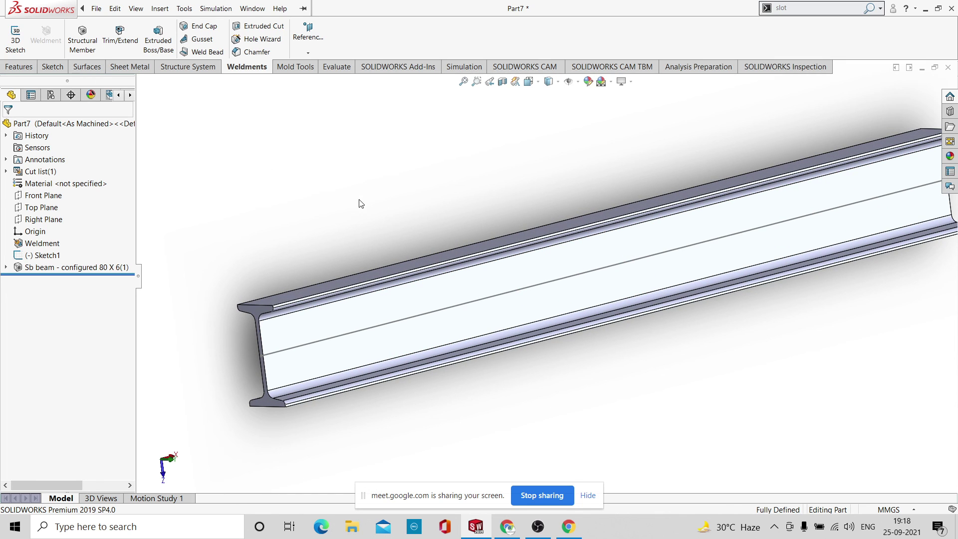
# Change the sb beam member's size to 120 x 12.
pyautogui.click(104, 269)
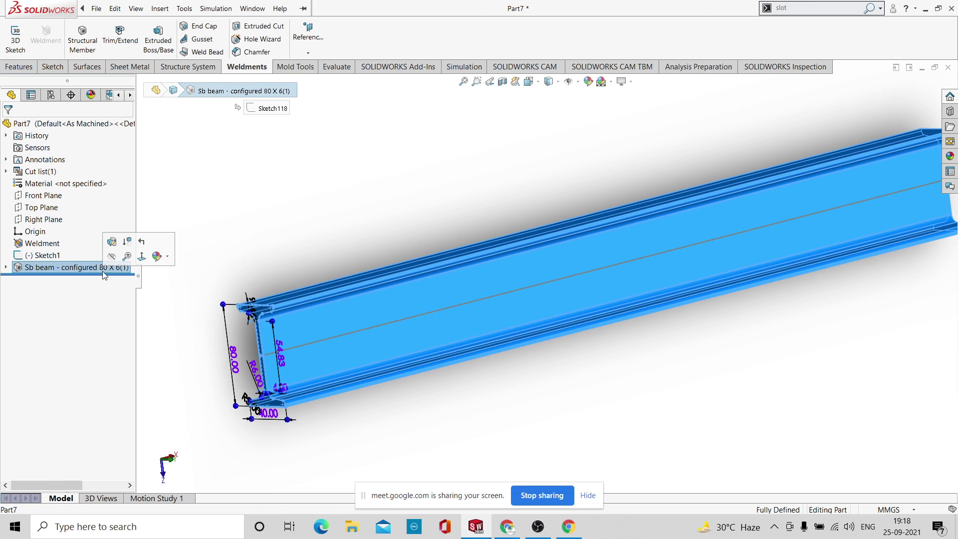
pyautogui.click(115, 243)
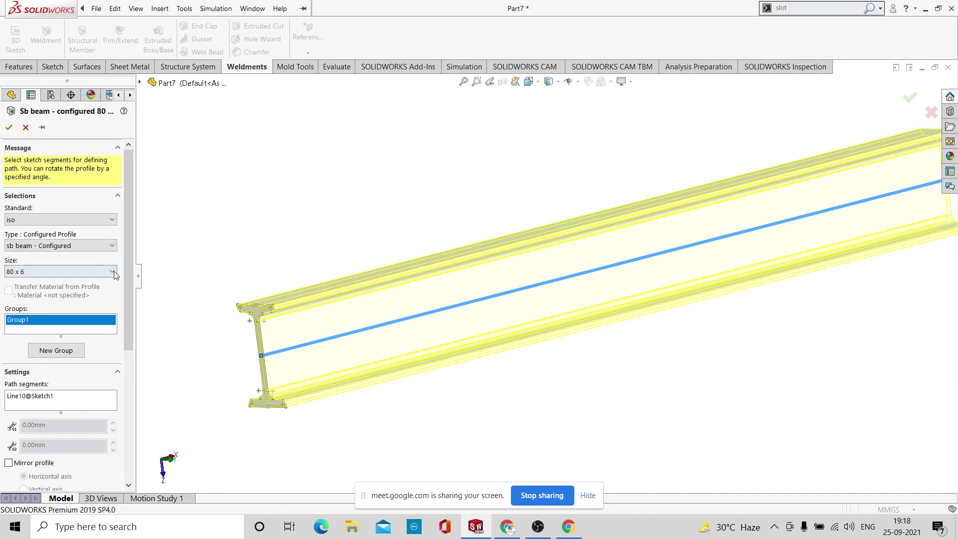
pyautogui.click(112, 271)
pyautogui.click(85, 312)
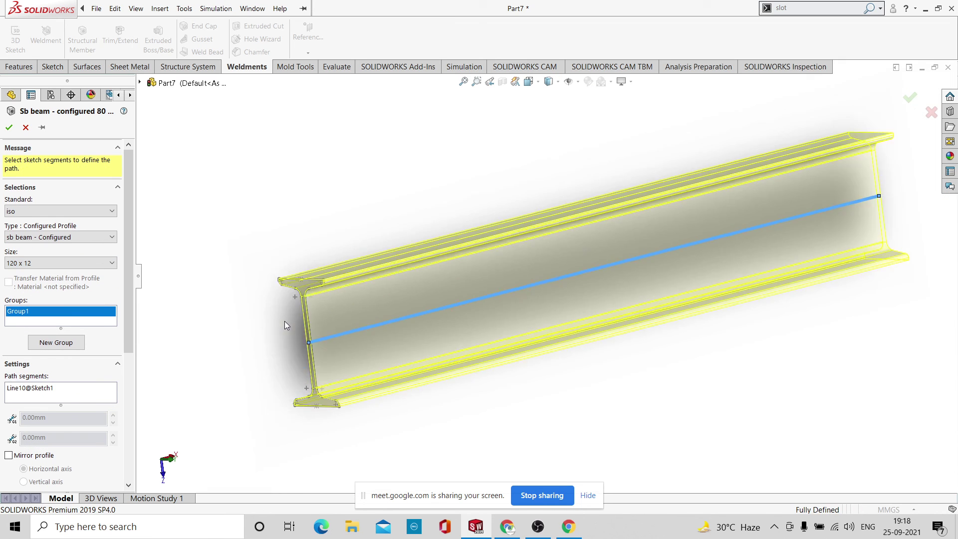
pyautogui.moveTo(285, 325); pyautogui.dragTo(368, 329, button='middle')
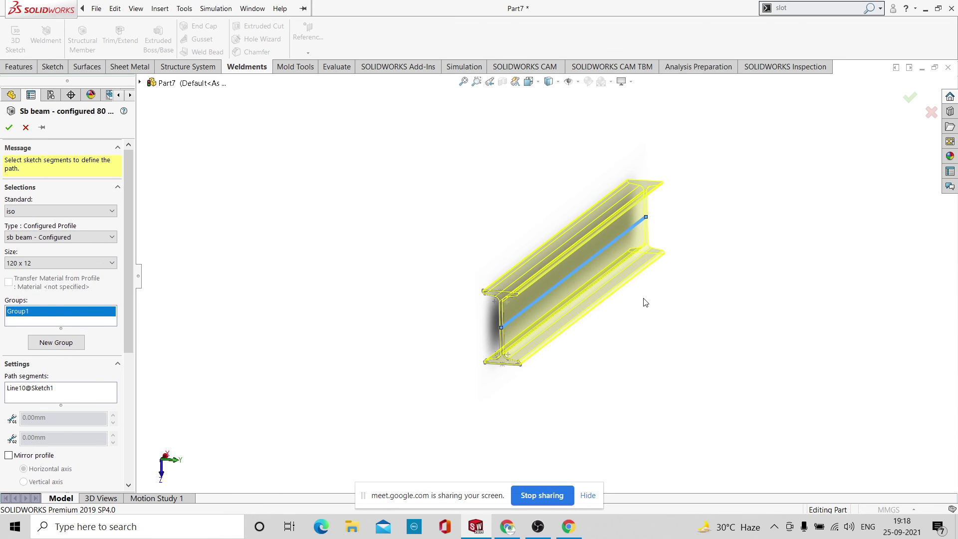
pyautogui.click(908, 100)
# Examine the 120 x 12 beam's end profile and full length from several angles.
pyautogui.moveTo(848, 194); pyautogui.dragTo(637, 253, button='middle')
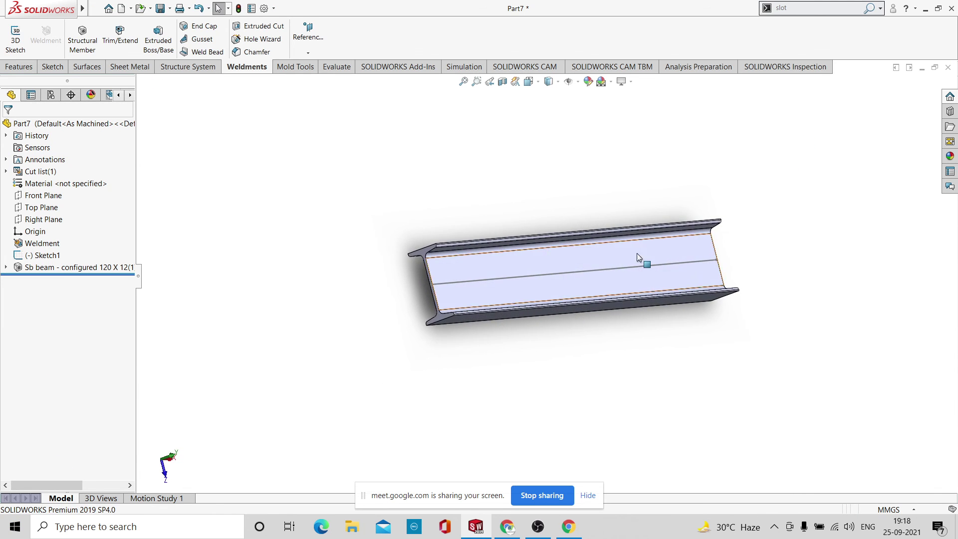
pyautogui.scroll(-3, 637, 253)
pyautogui.scroll(5, 631, 257)
pyautogui.moveTo(703, 208); pyautogui.dragTo(723, 268, button='middle')
pyautogui.scroll(-3, 567, 284)
pyautogui.scroll(2, 563, 285)
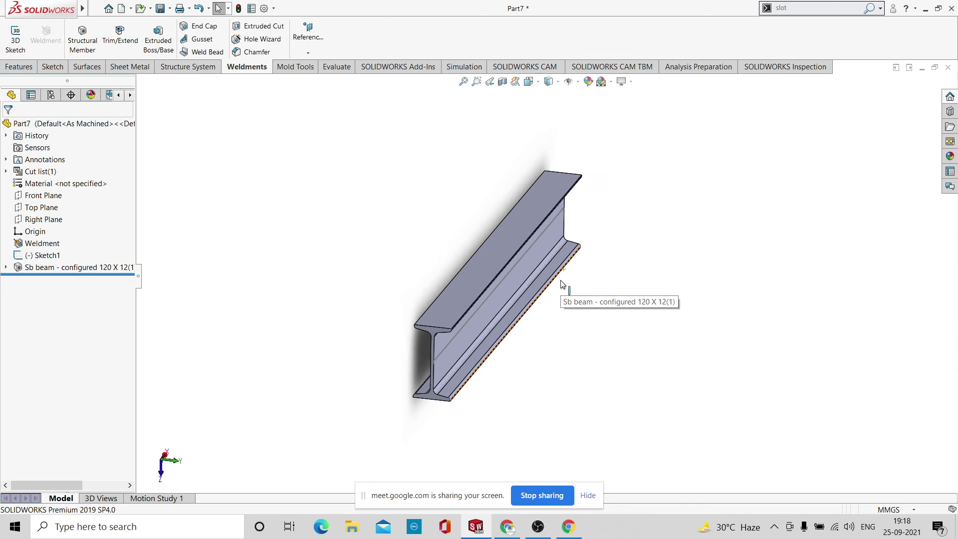
# Undo the sb beam member's change to size 120 x 12 and the creation of the beam itself.
pyautogui.moveTo(563, 284); pyautogui.dragTo(609, 234, button='middle')
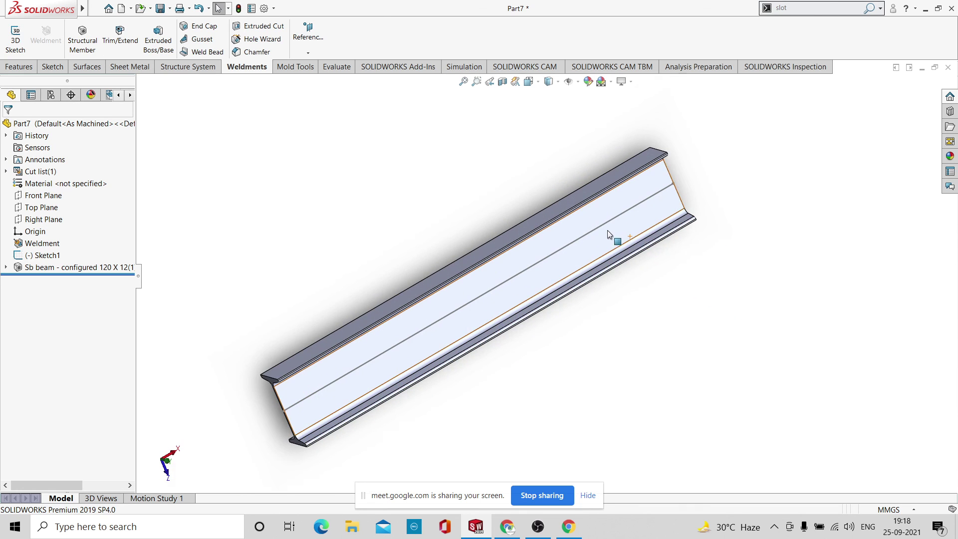
pyautogui.scroll(3, 609, 237)
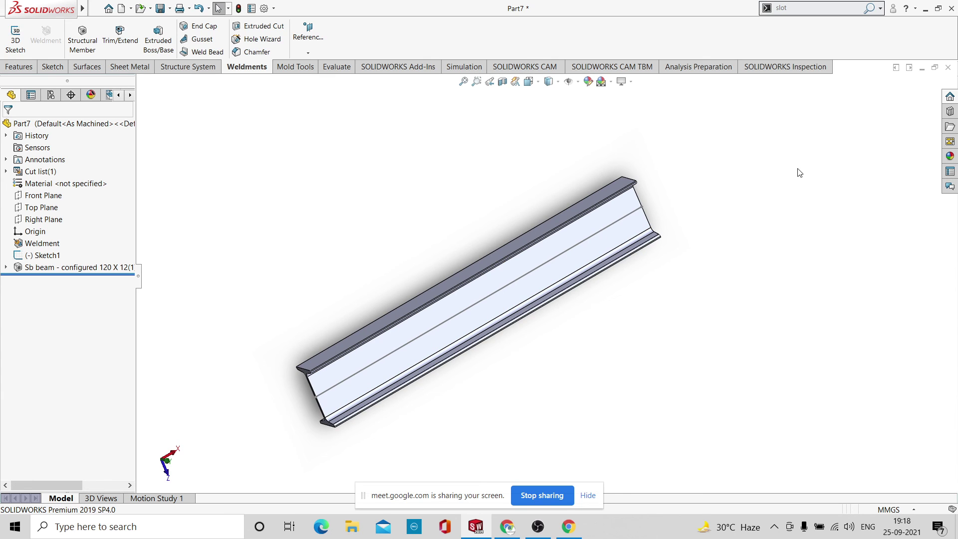
pyautogui.moveTo(745, 182); pyautogui.dragTo(720, 180, button='middle')
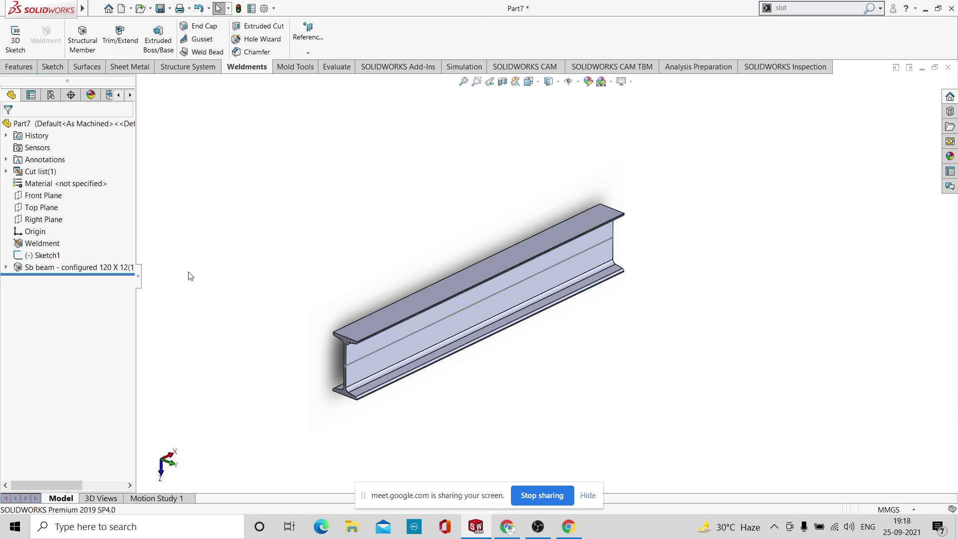
pyautogui.hotkey('ctrl', 'z')
pyautogui.hotkey('ctrl', 'z')
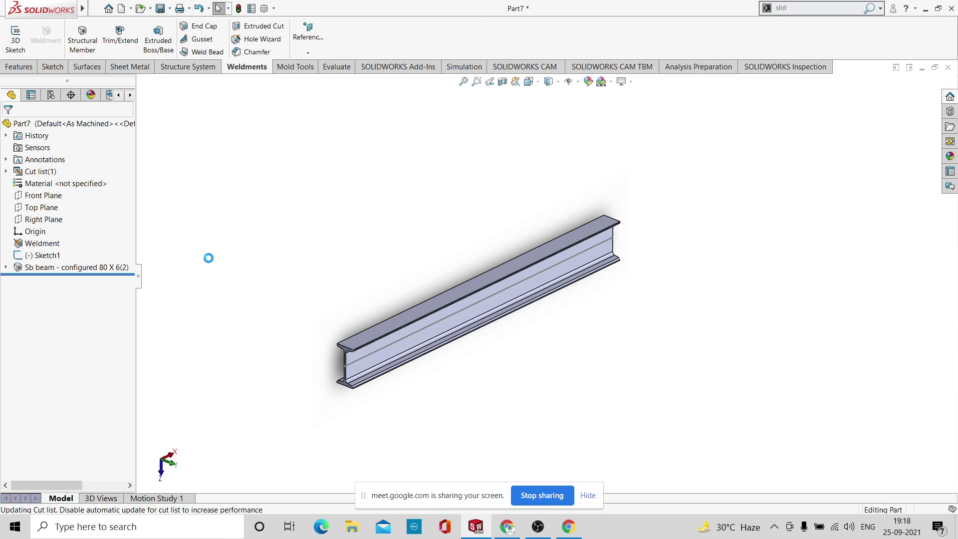
pyautogui.click(84, 53)
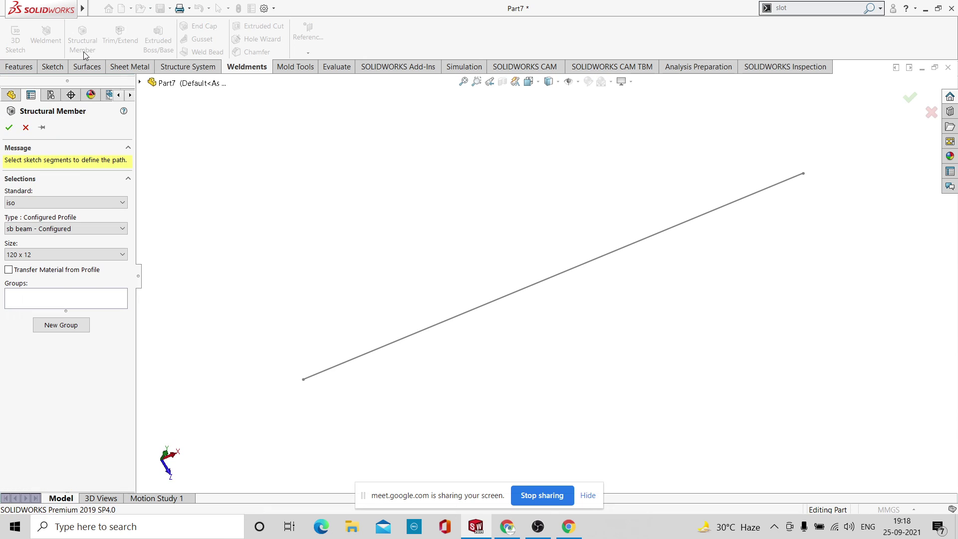
pyautogui.click(121, 229)
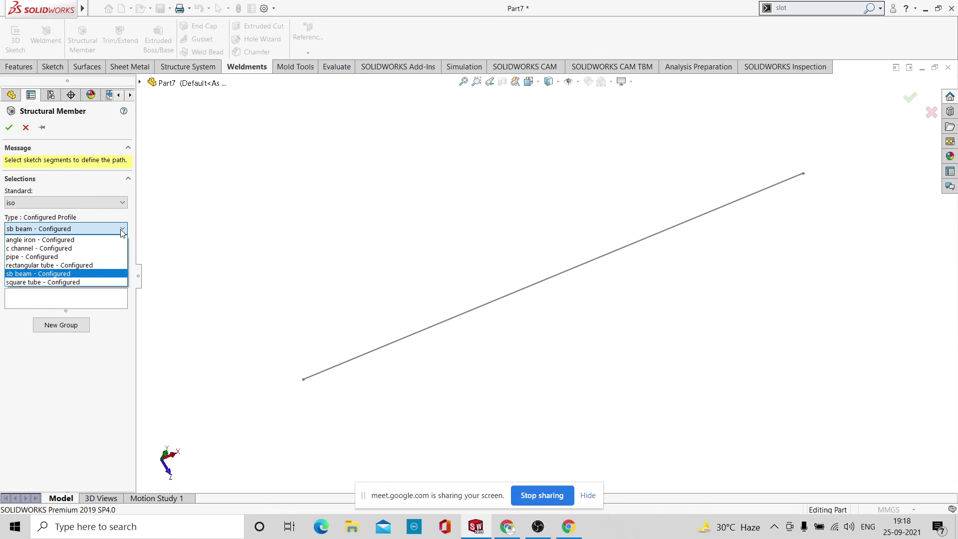
pyautogui.click(104, 292)
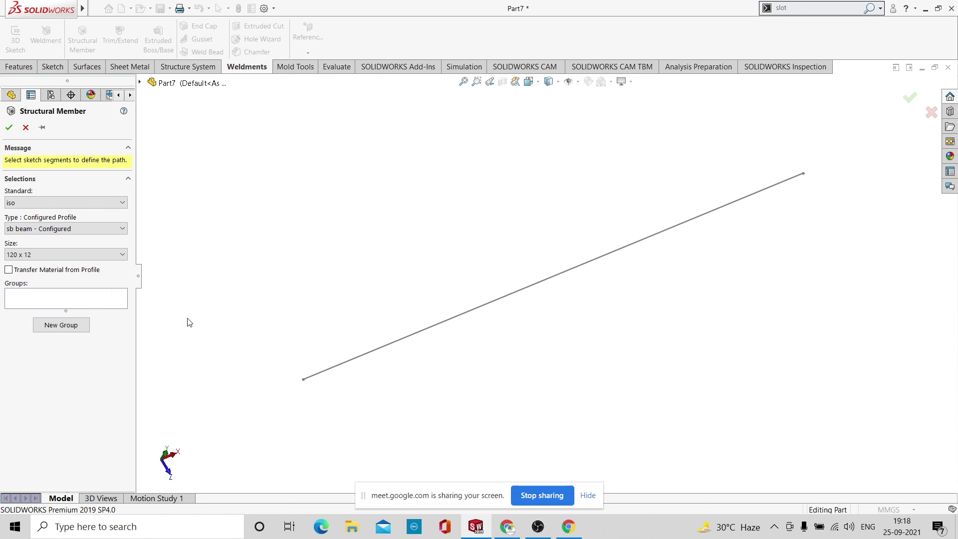
pyautogui.click(323, 374)
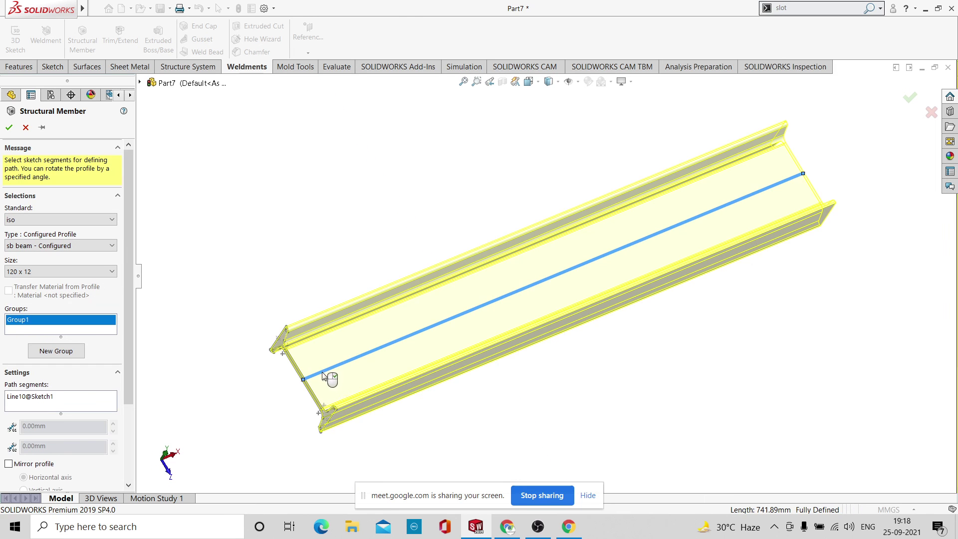
pyautogui.click(92, 246)
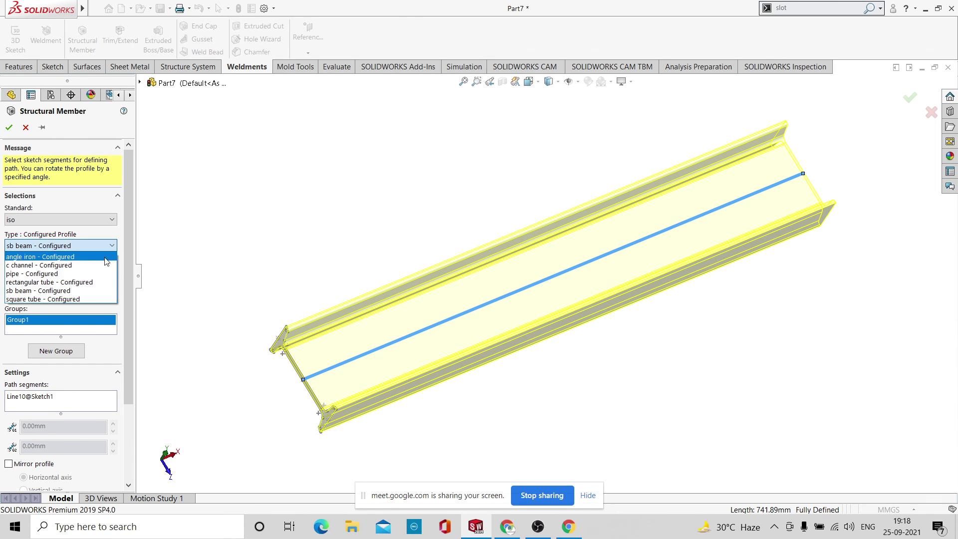
pyautogui.click(64, 299)
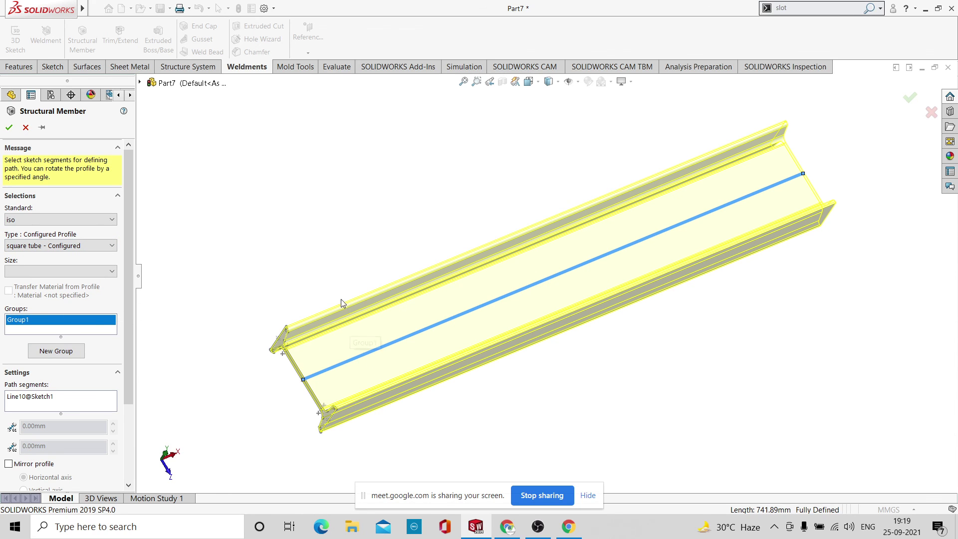
pyautogui.scroll(3, 342, 303)
pyautogui.moveTo(452, 266); pyautogui.dragTo(454, 447, button='middle')
pyautogui.click(909, 100)
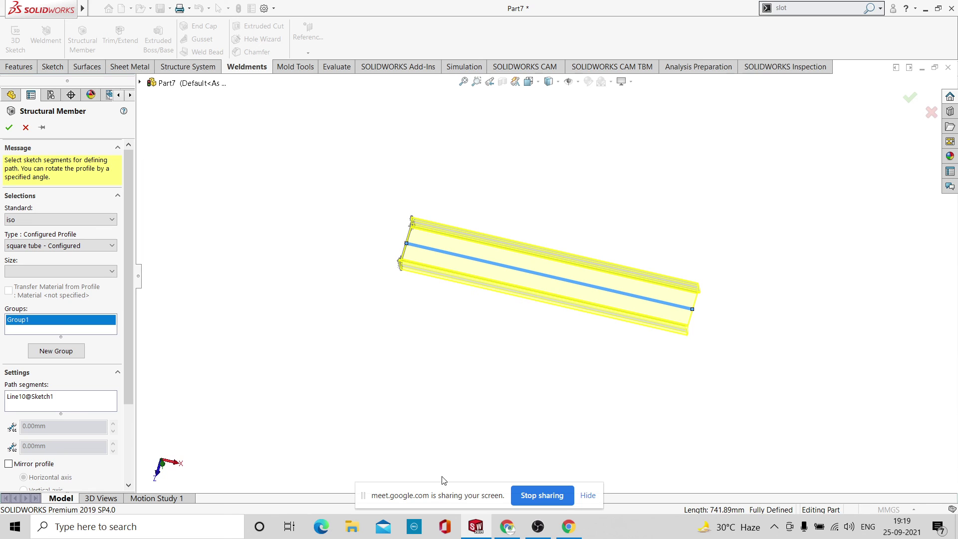
pyautogui.click(26, 127)
# Preview an iso square tube structural member, size 30 x 30 x 2.6, along the sketched line.
pyautogui.moveTo(466, 197)
pyautogui.mouseDown(button='middle')
pyautogui.moveTo(525, 386)
pyautogui.moveTo(466, 321)
pyautogui.mouseUp(button='middle')
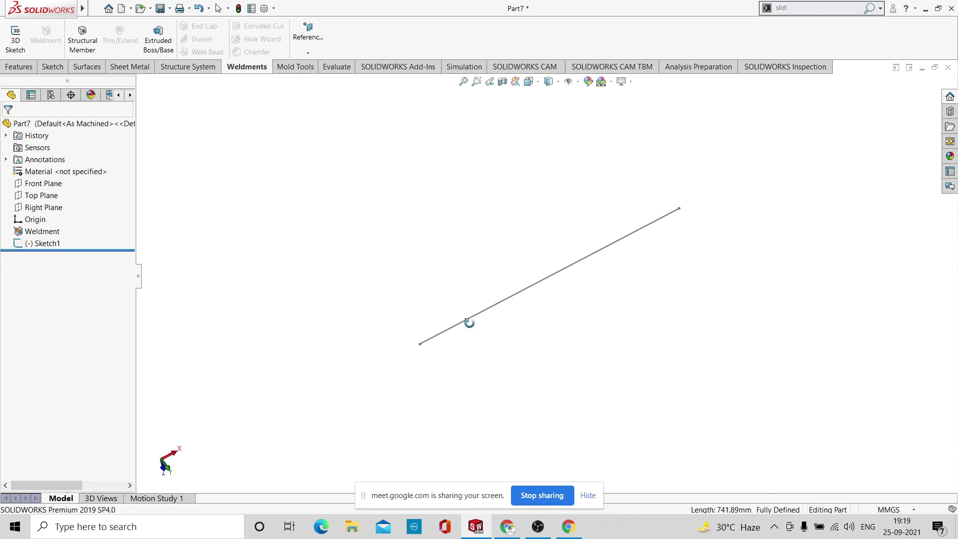
pyautogui.click(81, 43)
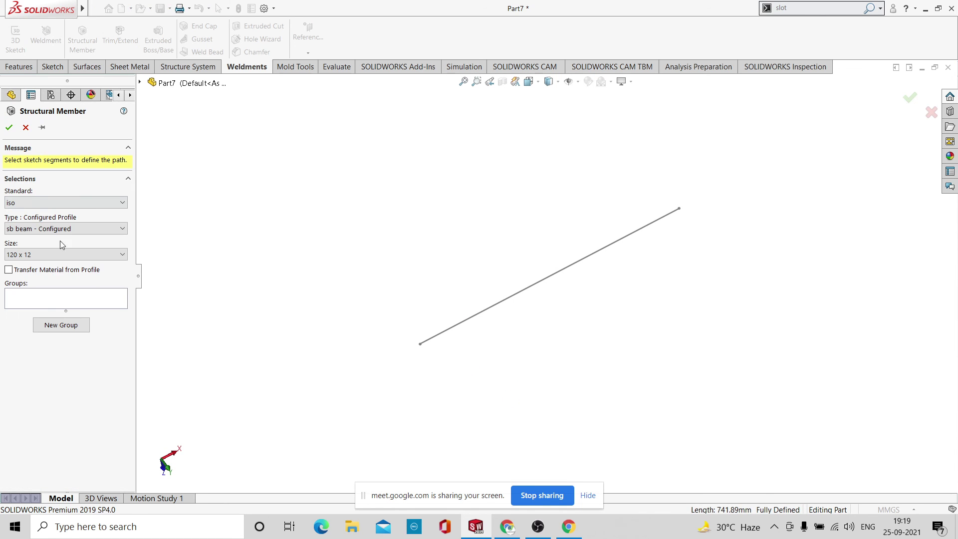
pyautogui.click(105, 228)
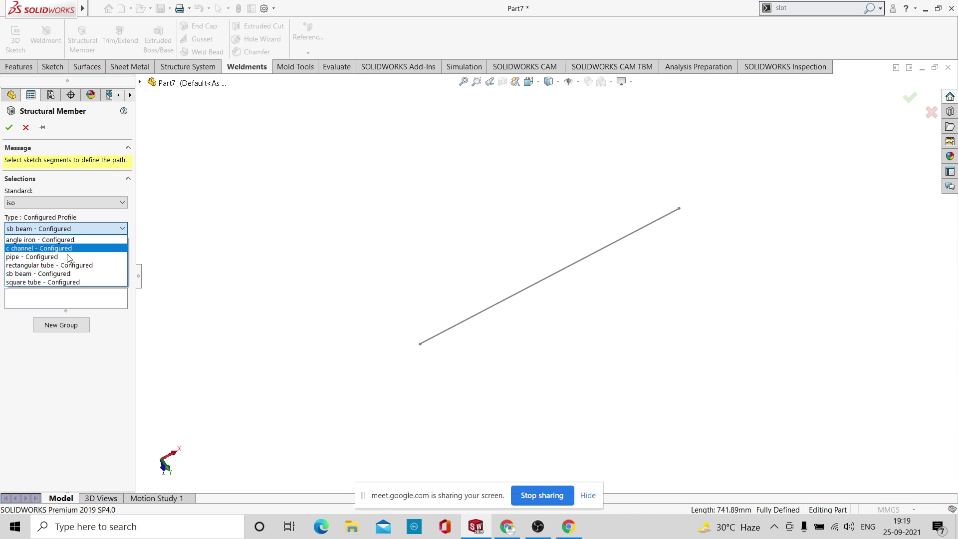
pyautogui.click(38, 282)
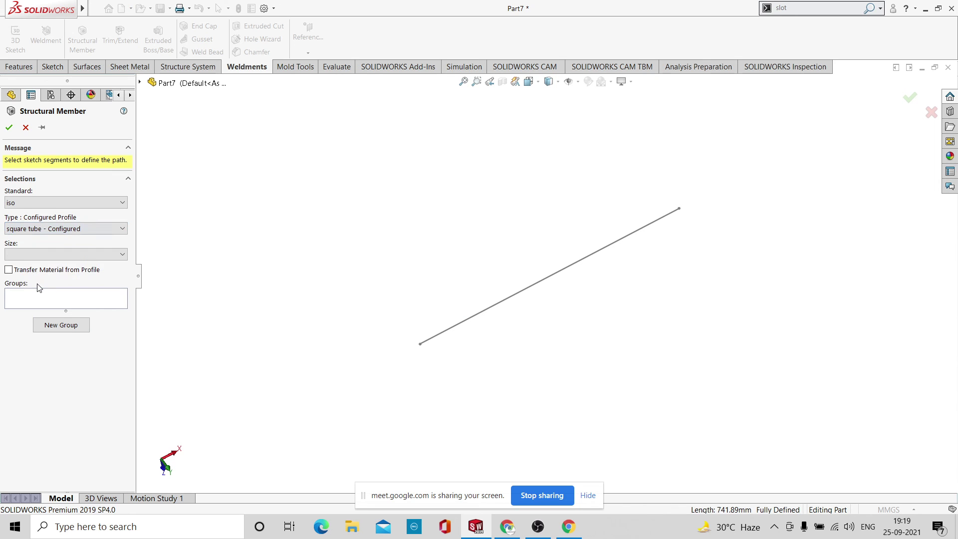
pyautogui.click(123, 255)
pyautogui.click(68, 292)
pyautogui.click(445, 337)
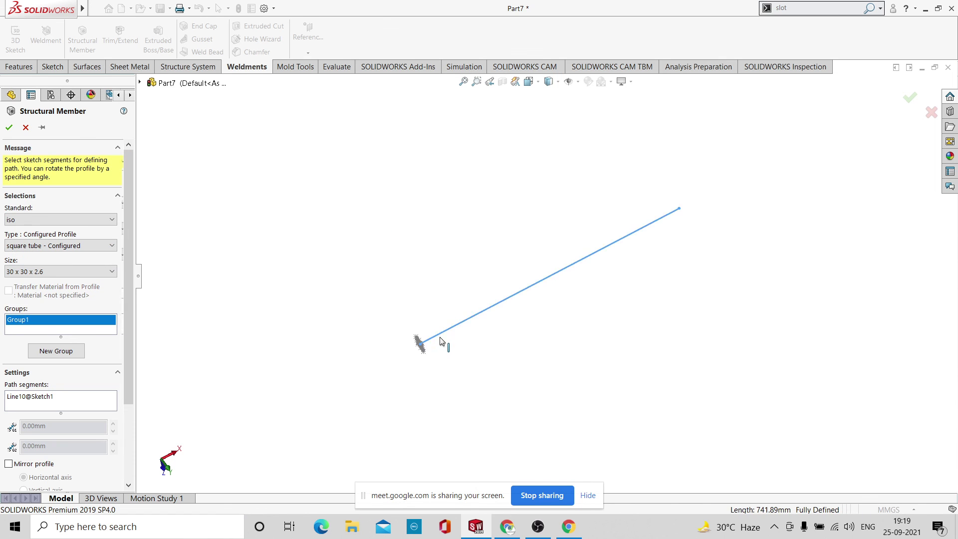
# Examine the square tube preview's hollow end profile and full length, and discard the member.
pyautogui.moveTo(473, 342); pyautogui.dragTo(505, 315, button='middle')
pyautogui.scroll(-3, 481, 313)
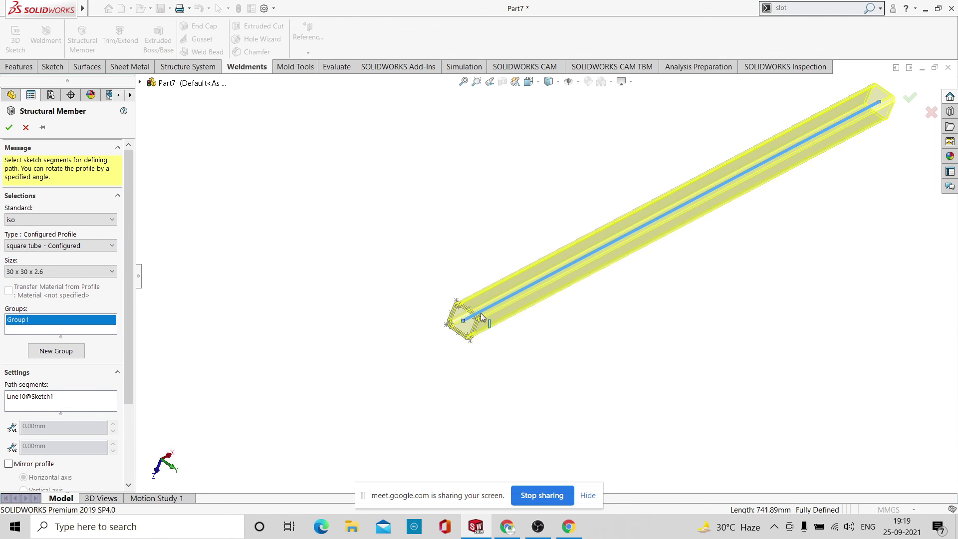
pyautogui.scroll(-4, 481, 313)
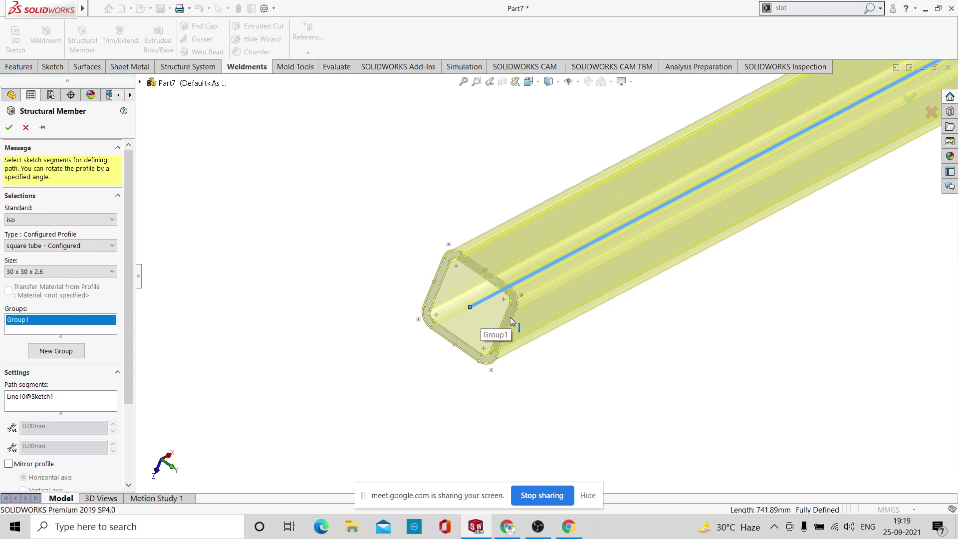
pyautogui.scroll(5, 464, 305)
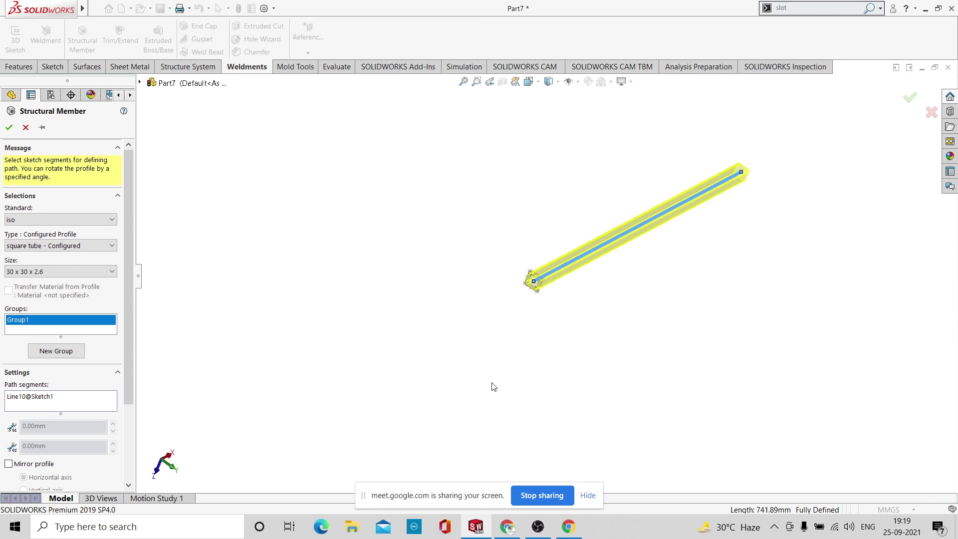
pyautogui.click(931, 113)
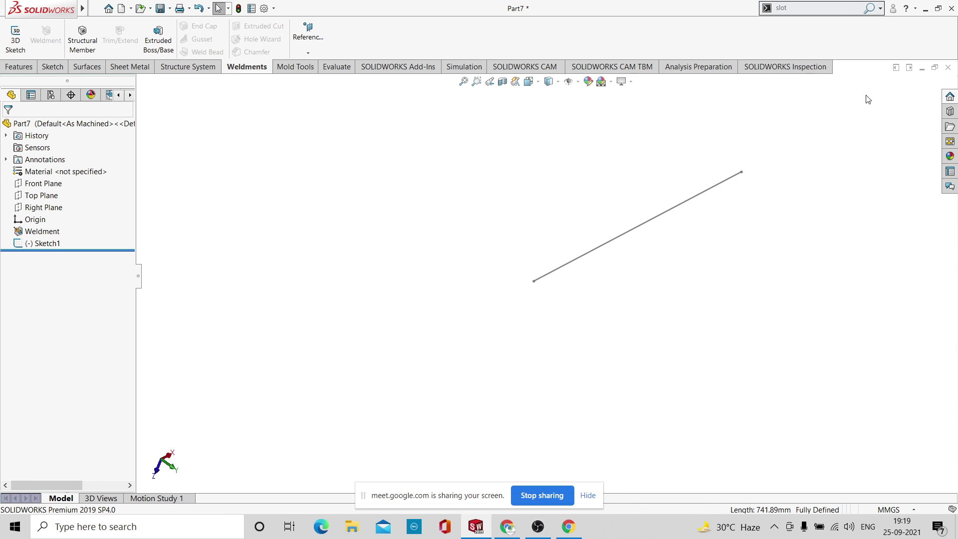
# Delete the sketch containing the single line from the part.
pyautogui.click(705, 198)
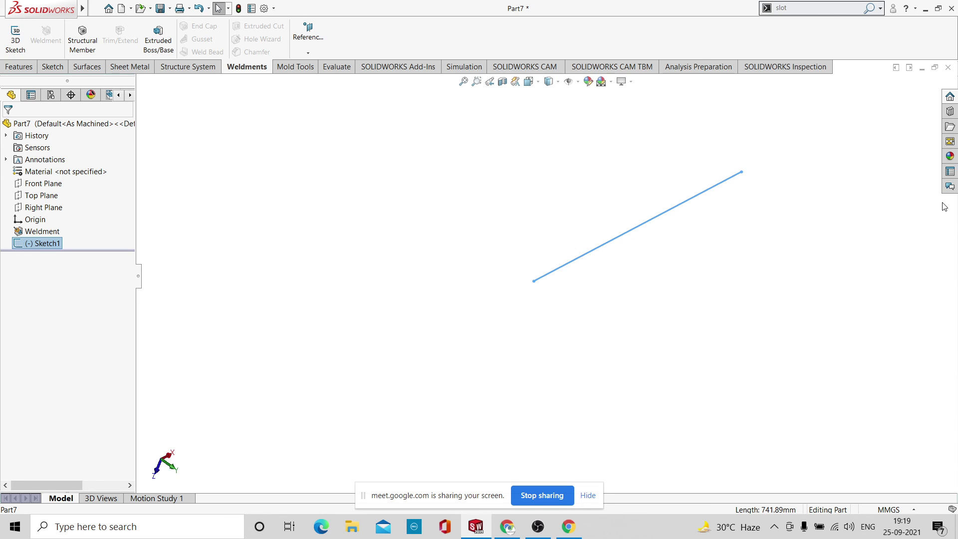
pyautogui.press('Delete')
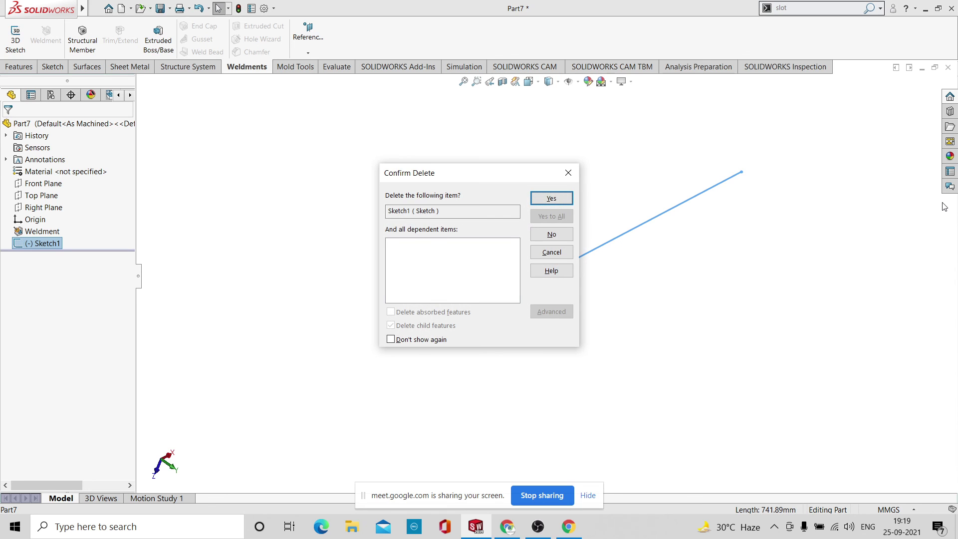
pyautogui.click(567, 201)
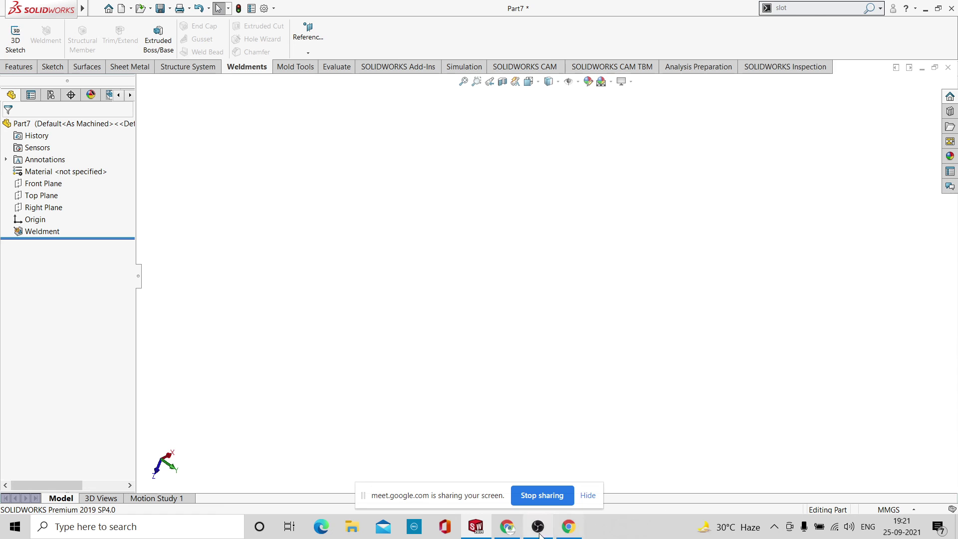
# Stop presenting the screen in the Google Meet call and switch to OBS.
pyautogui.click(507, 527)
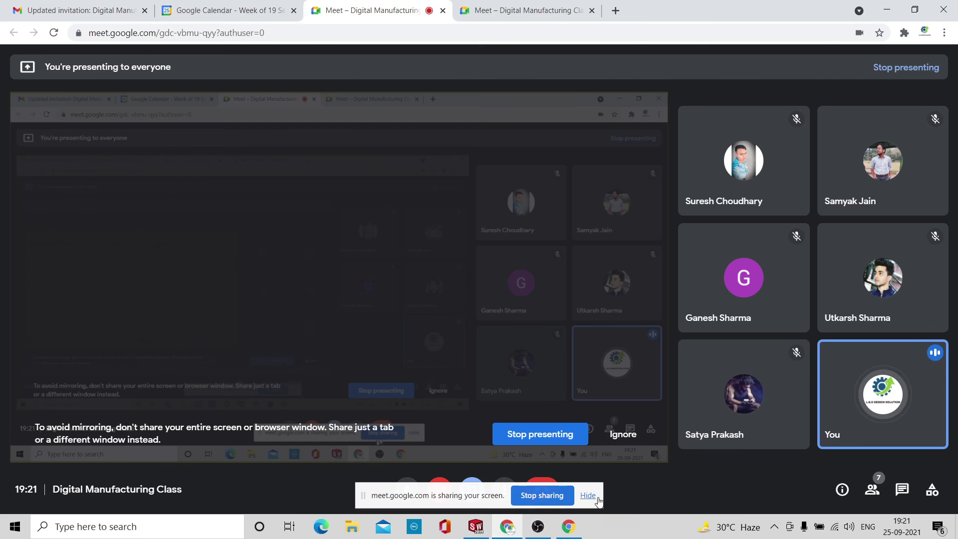
pyautogui.click(528, 444)
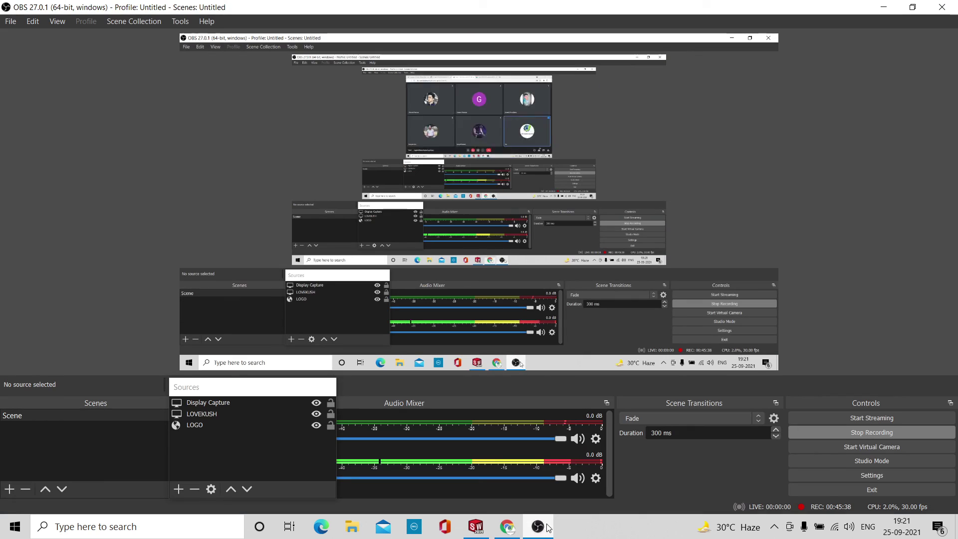
pyautogui.click(538, 527)
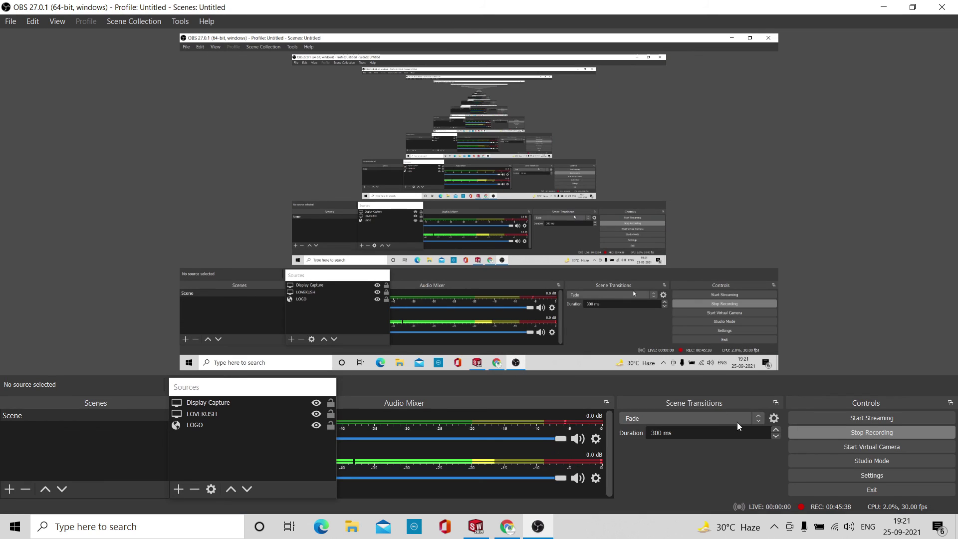